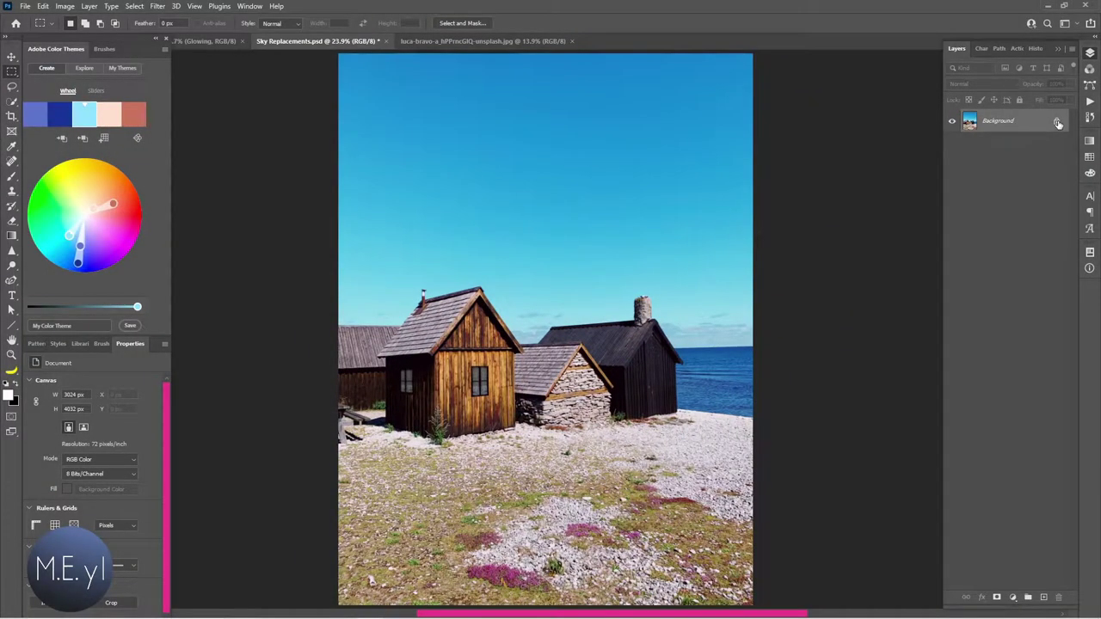
Step: Unlock the cabin photo's Background as Layer 0 and convert it to a smart object
click(1058, 123)
right_click(1035, 127)
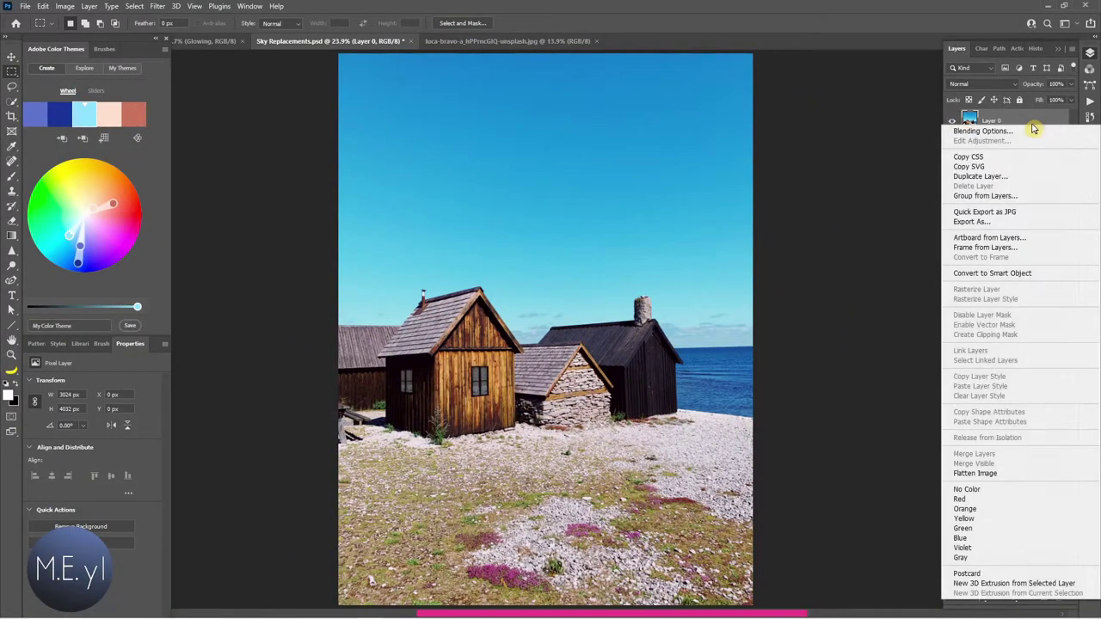
click(1017, 273)
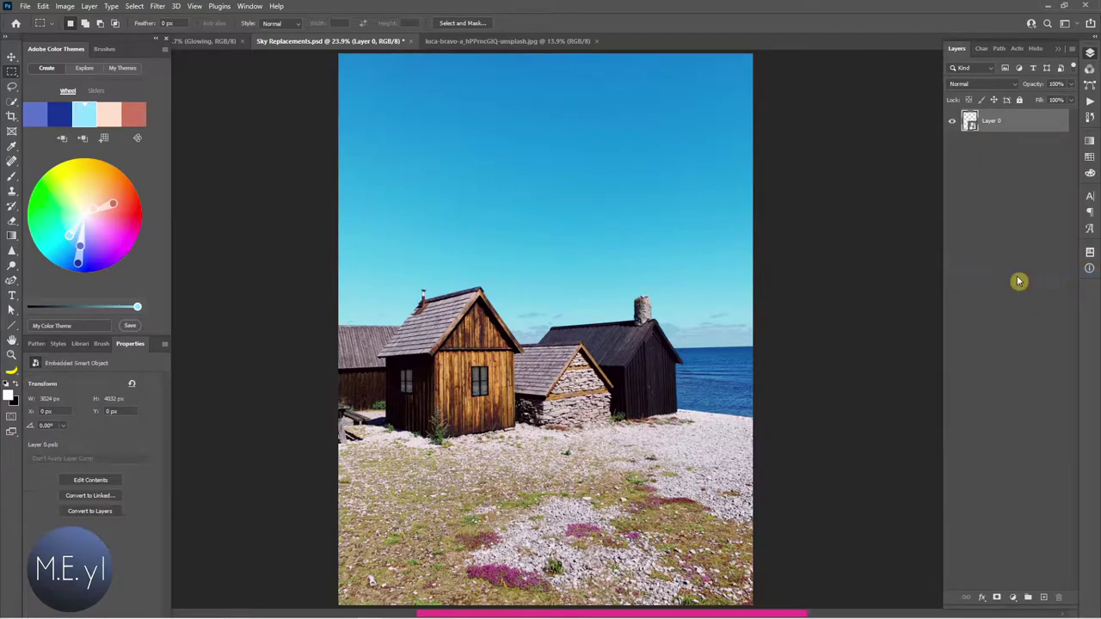
click(42, 7)
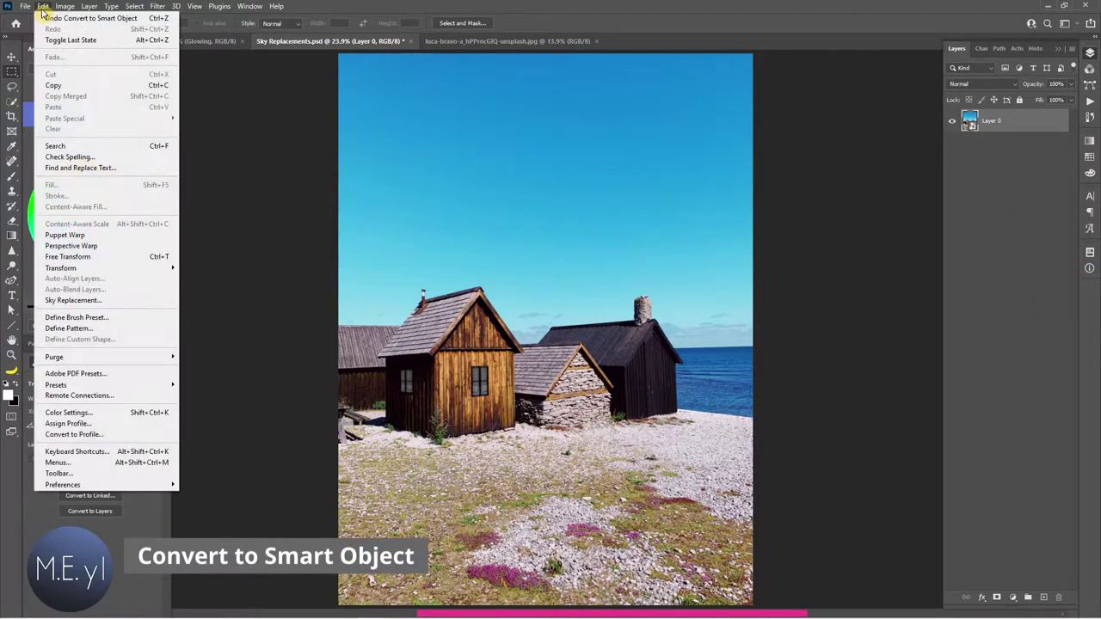
Step: Replace the sky with the starry moonlit forest preset after previewing night and aurora skies
click(73, 300)
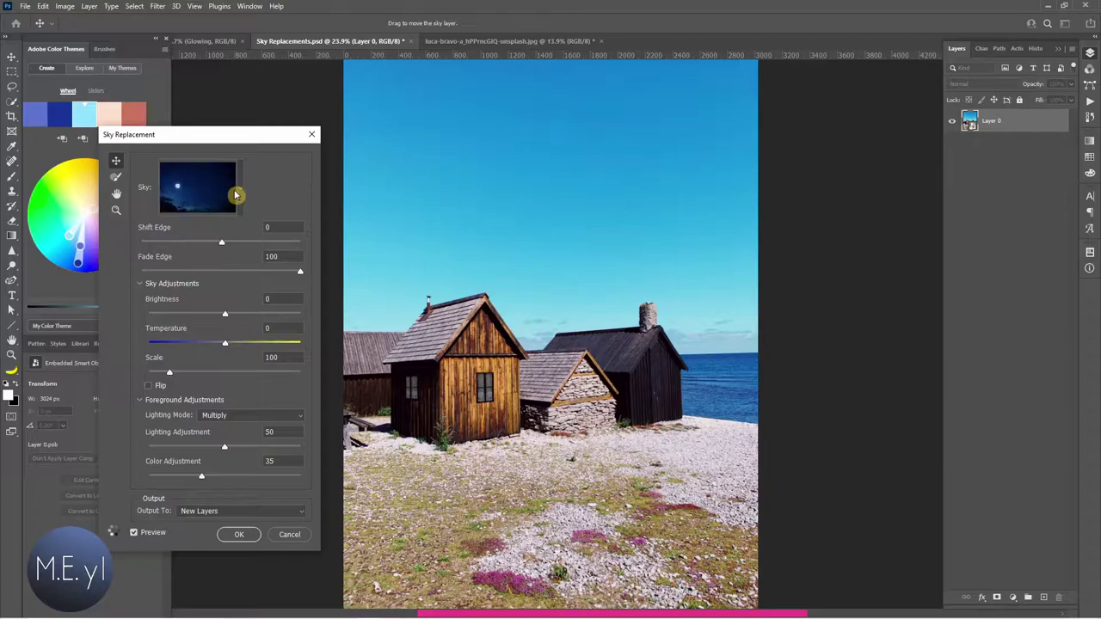
mouse_move(198, 186)
click(241, 194)
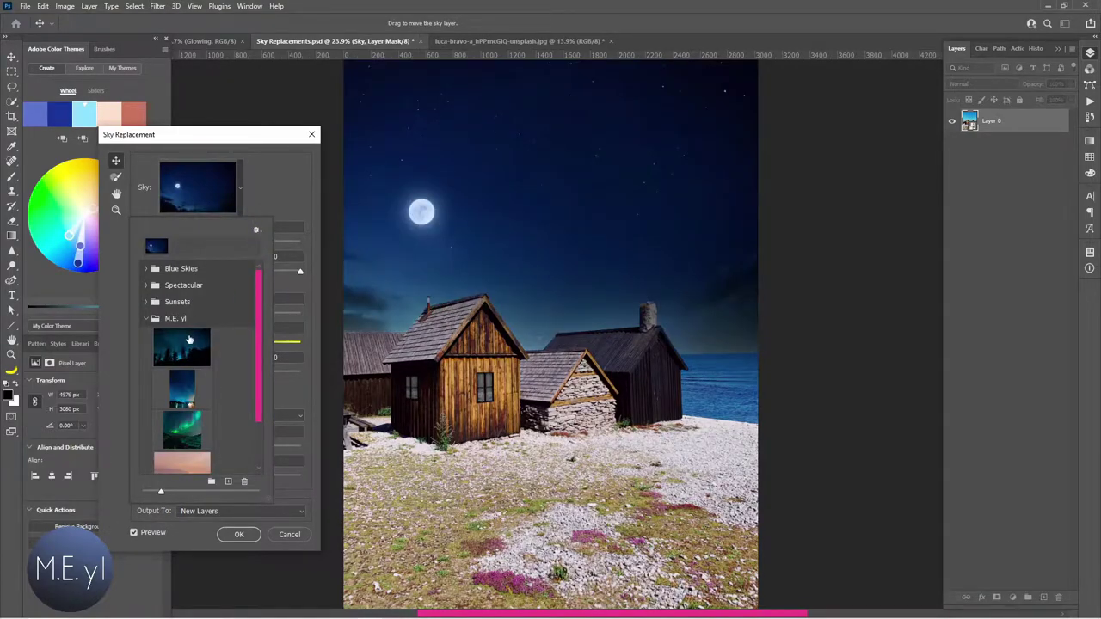
click(184, 388)
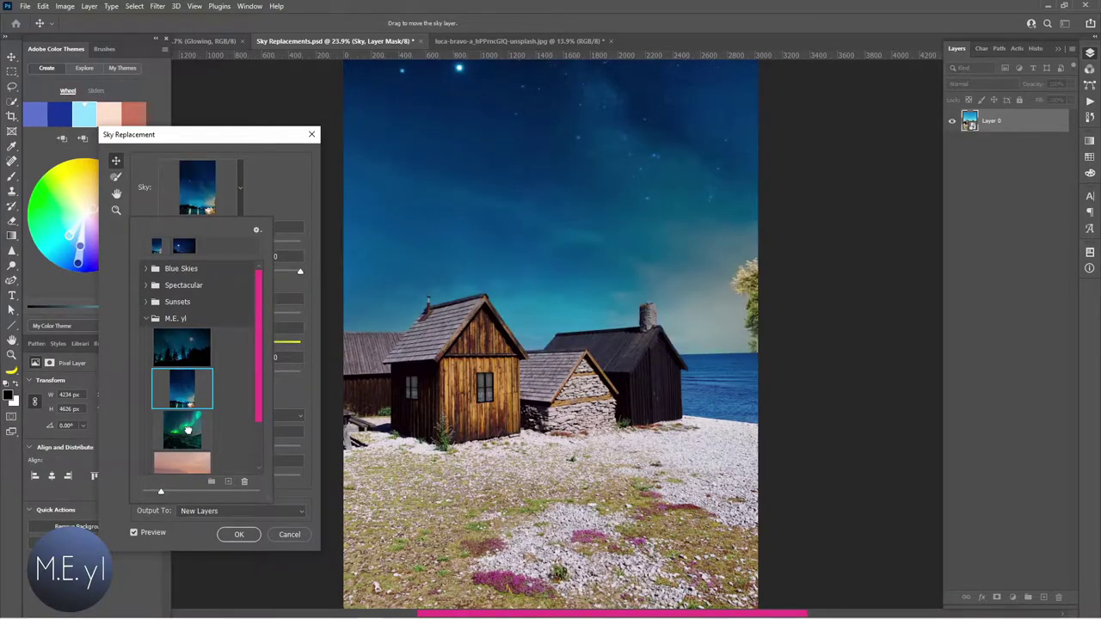
click(187, 430)
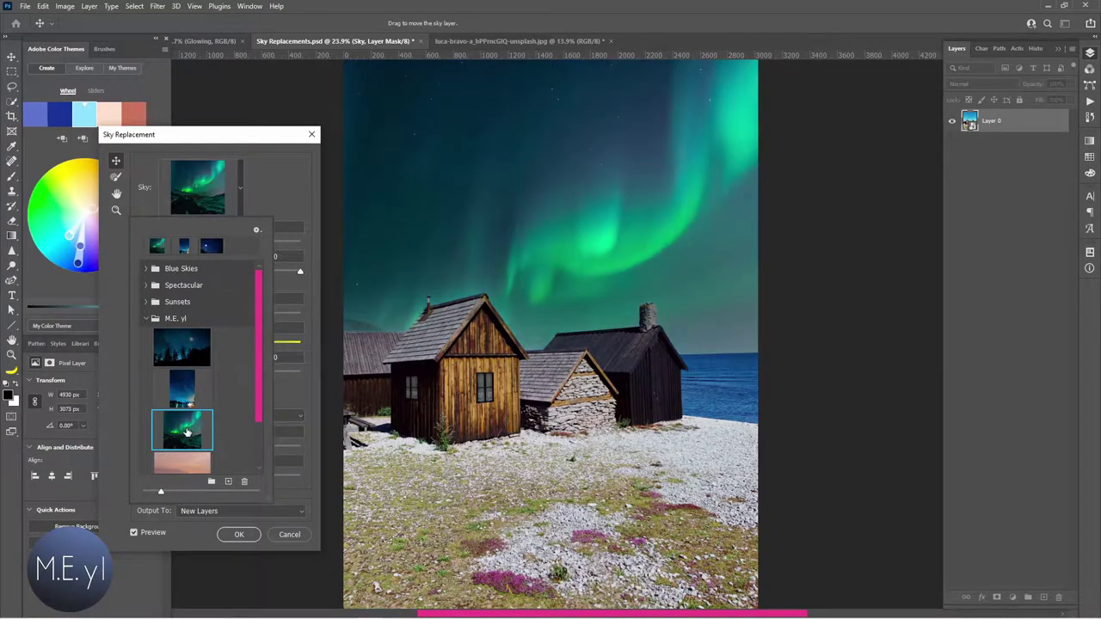
click(185, 348)
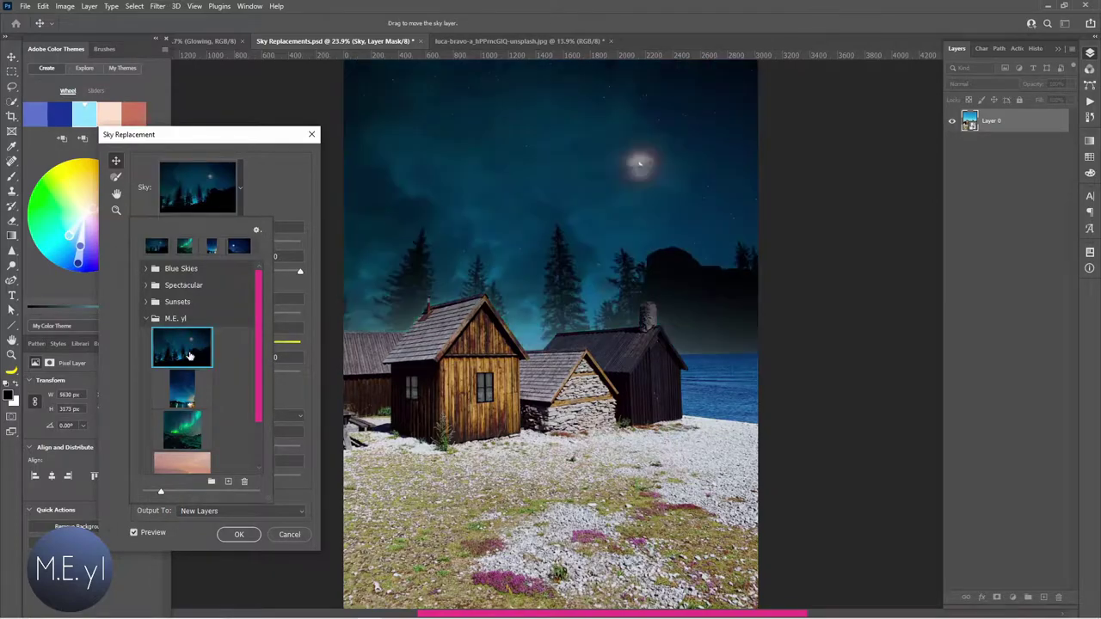
click(279, 195)
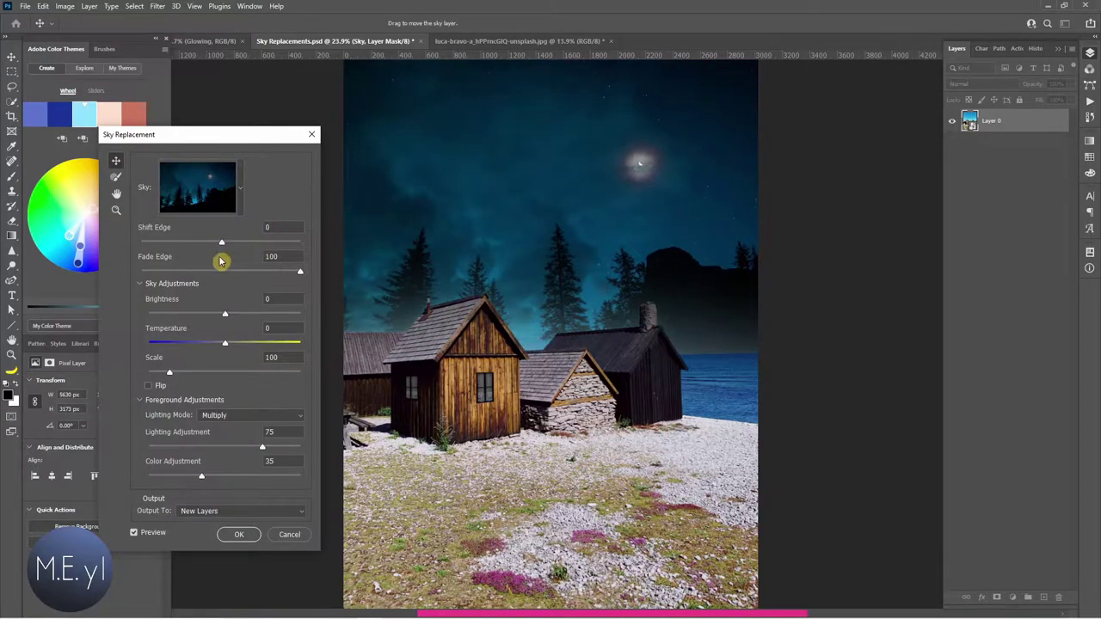
Step: Set the sky Shift Edge to -95, Fade Edge to 40 and Brightness to 70
drag(222, 246, 308, 245)
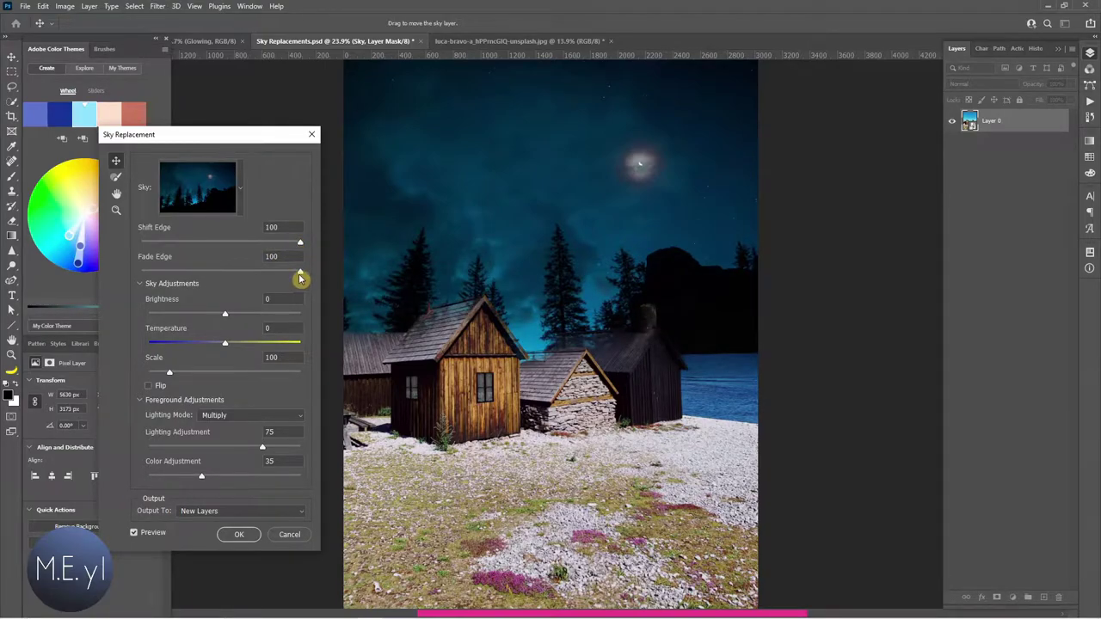
drag(299, 247, 147, 247)
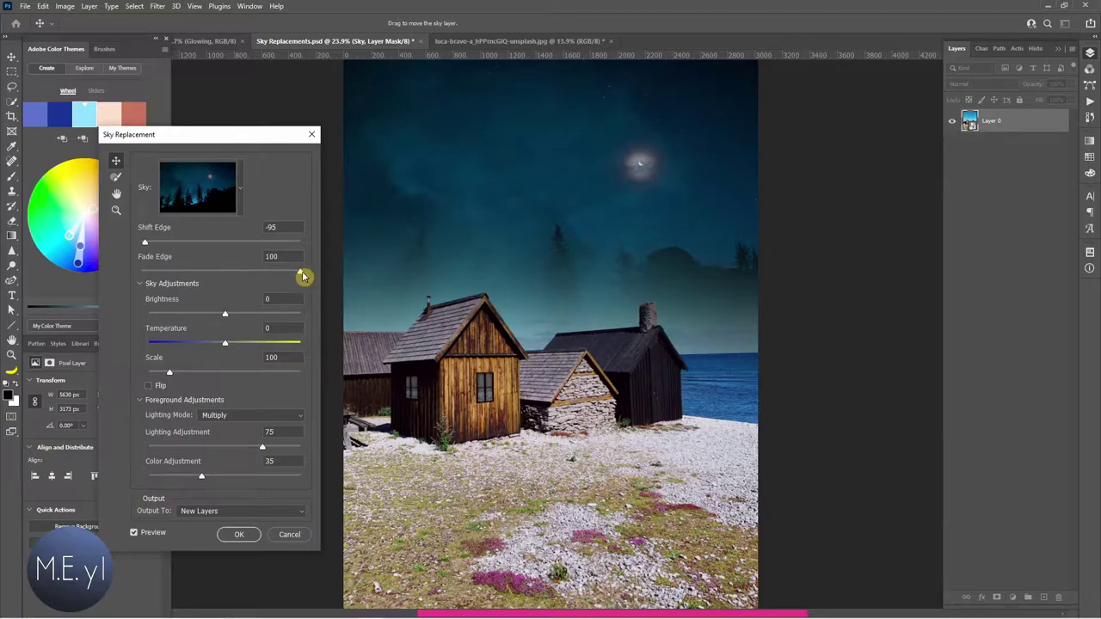
drag(301, 272, 139, 276)
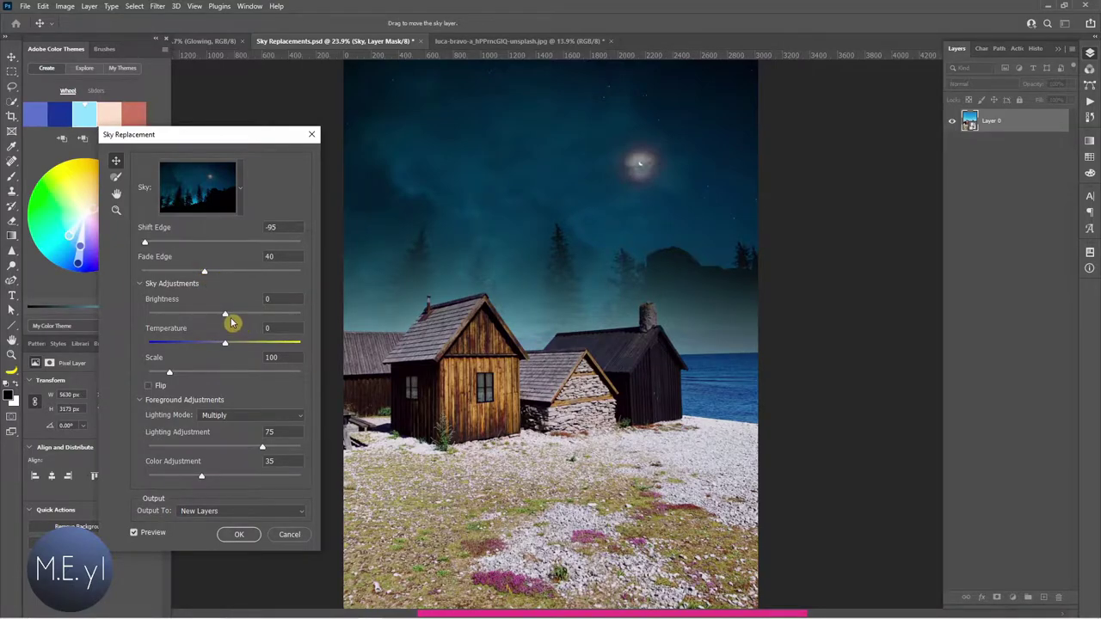
drag(229, 318, 282, 323)
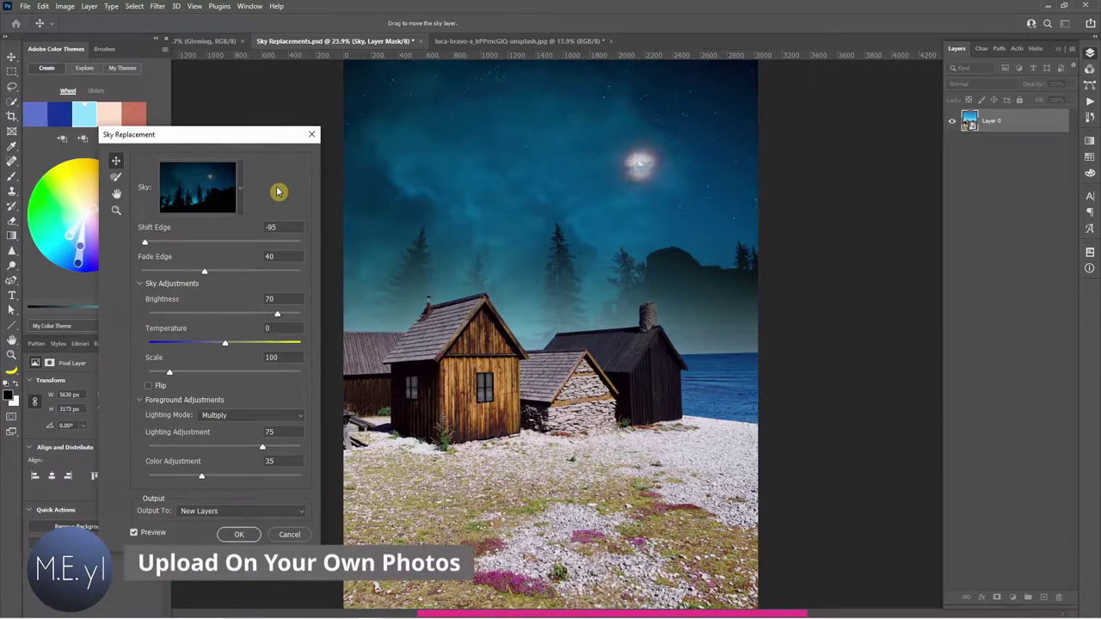
Step: Import Night-Sky_1_03 from Downloads as a sky preset and apply the cloudy crescent-moon sky
click(239, 200)
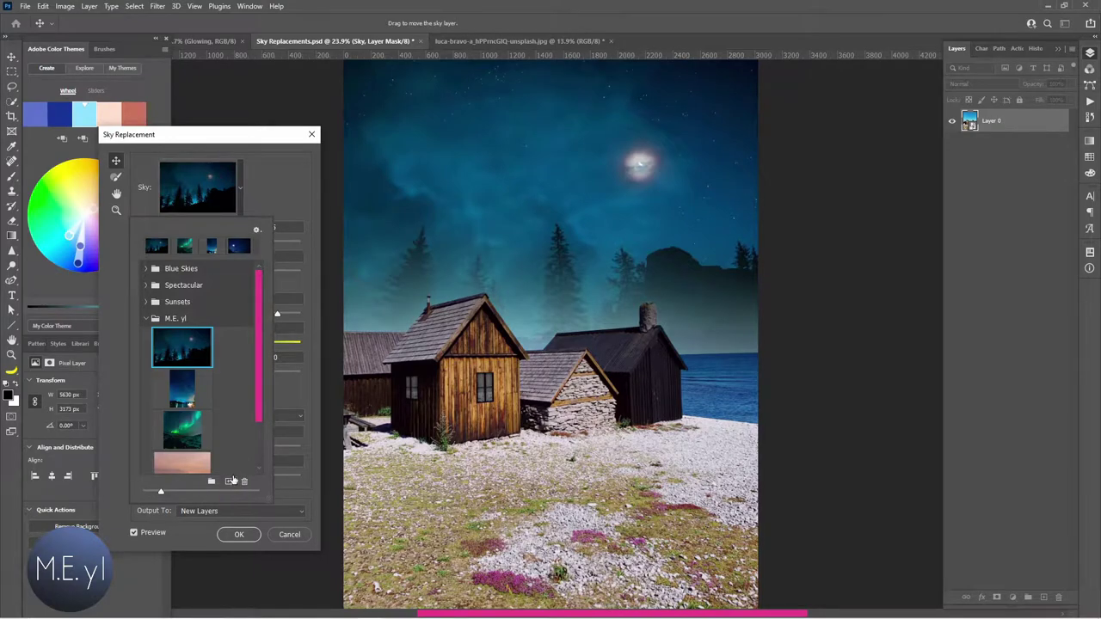
click(230, 485)
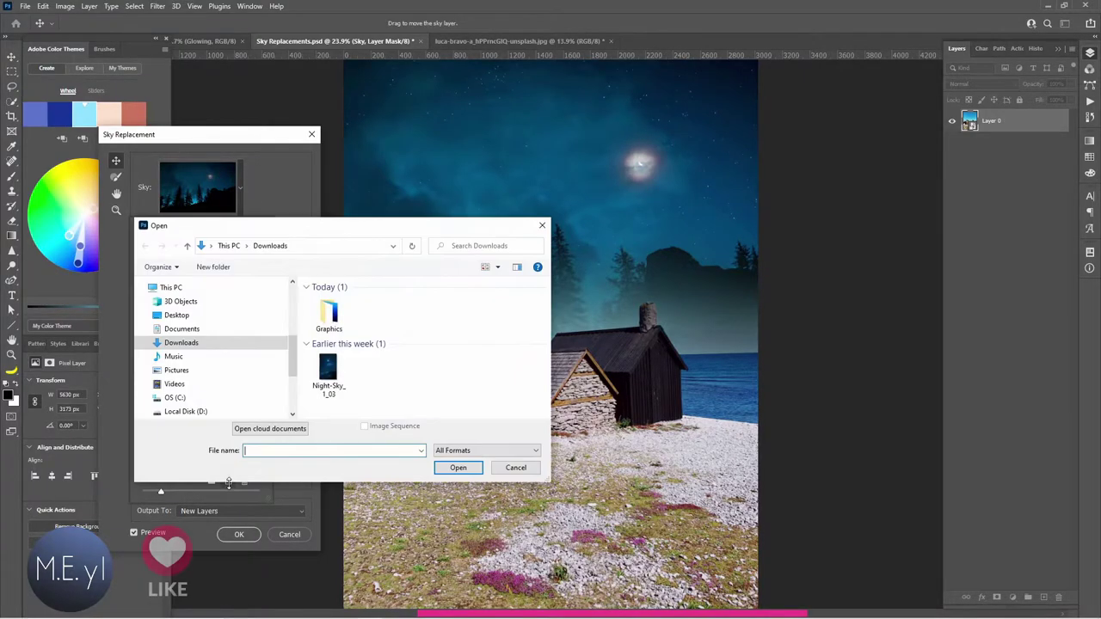
click(327, 376)
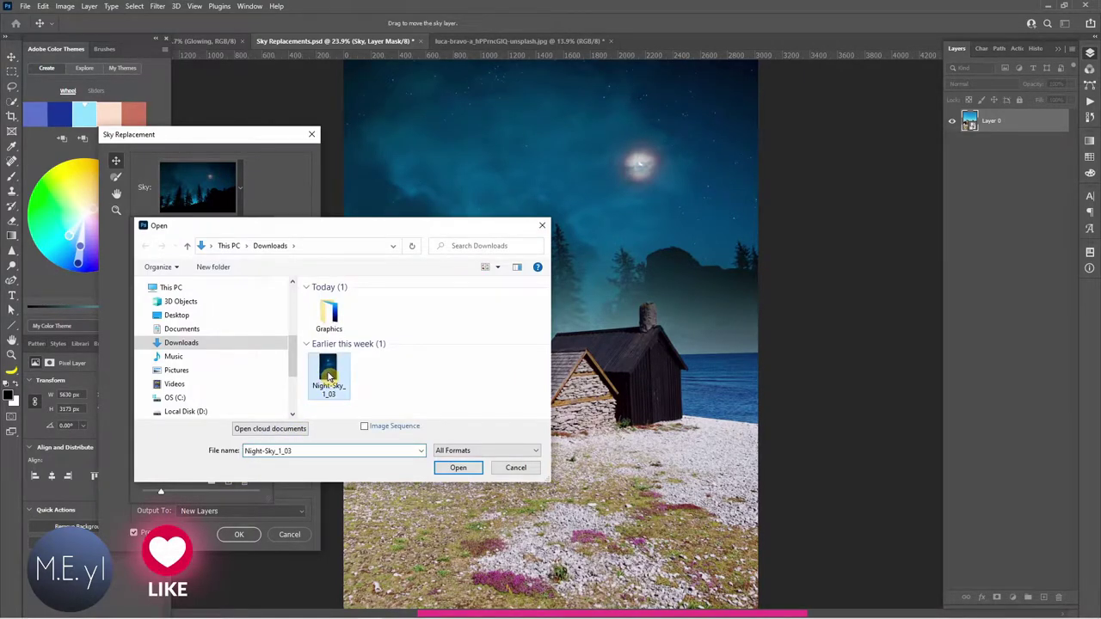
click(446, 468)
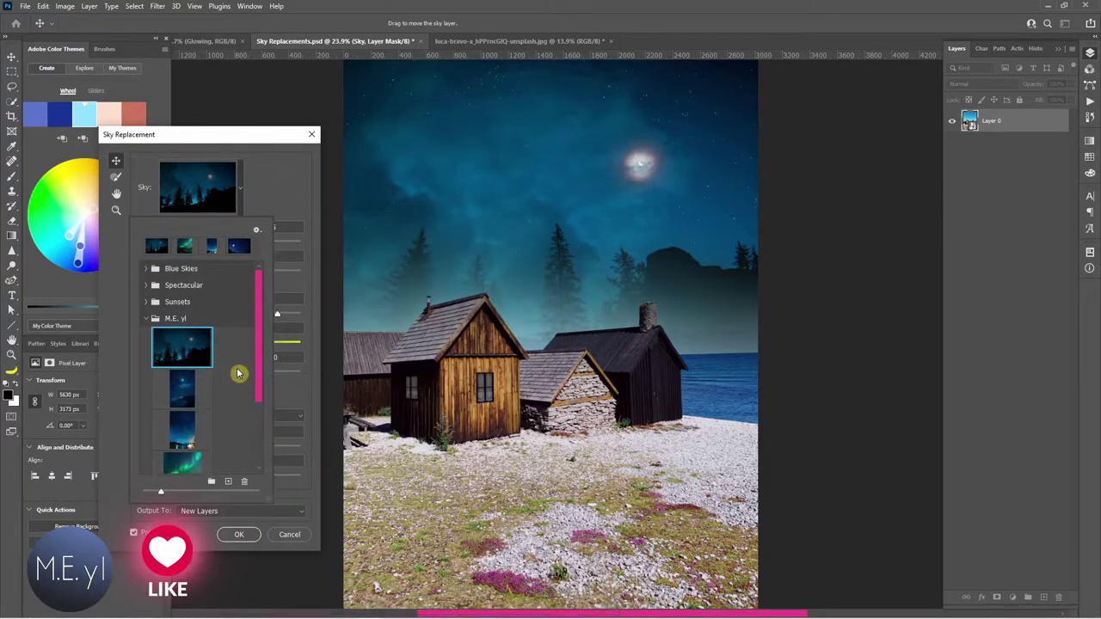
click(183, 394)
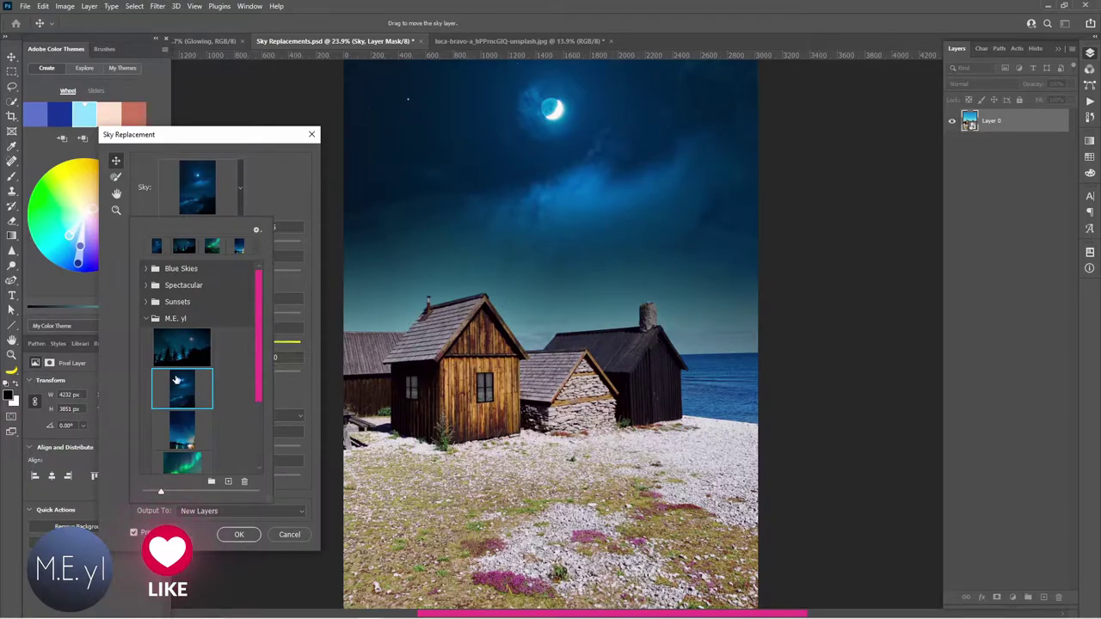
Step: Push the crescent-moon sky's Shift Edge to 100 and pick the Sky Brush for touch-ups
click(280, 196)
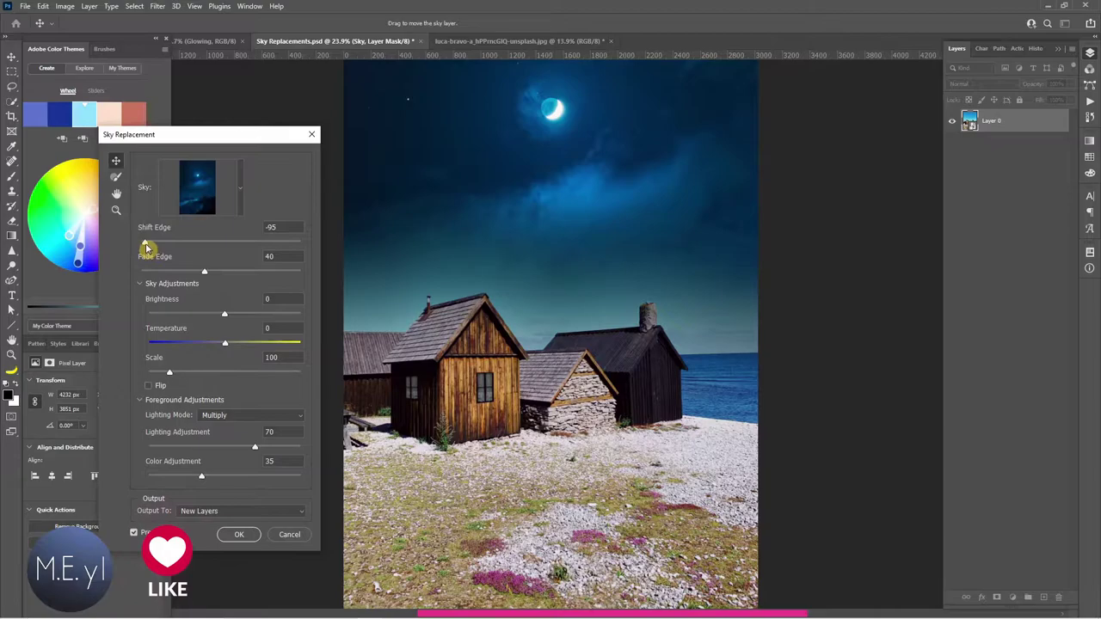
drag(147, 247, 310, 247)
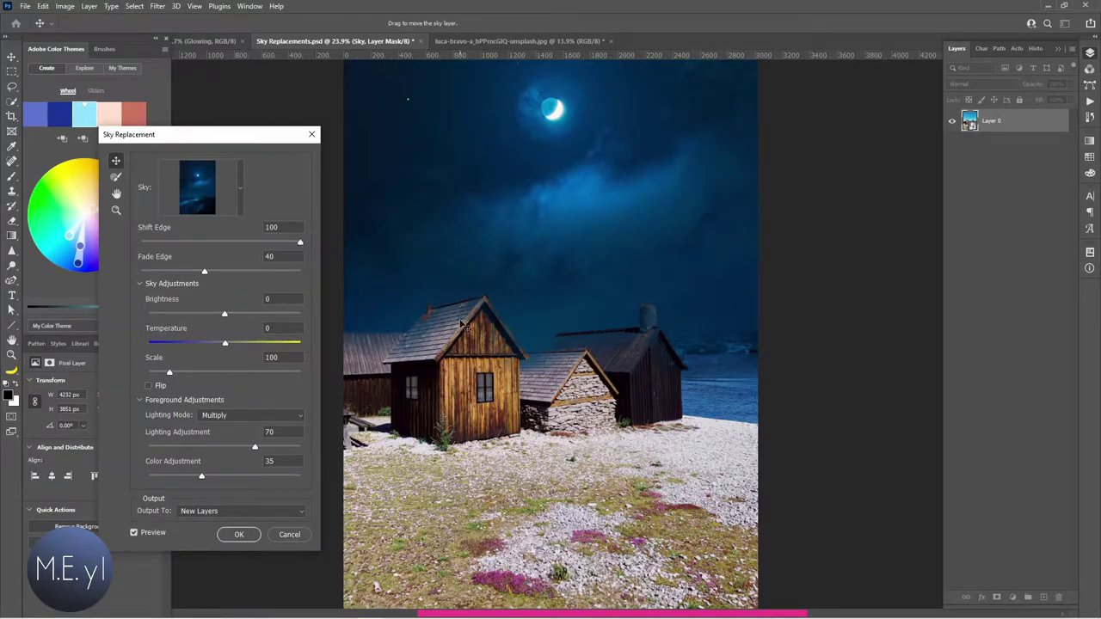
click(118, 177)
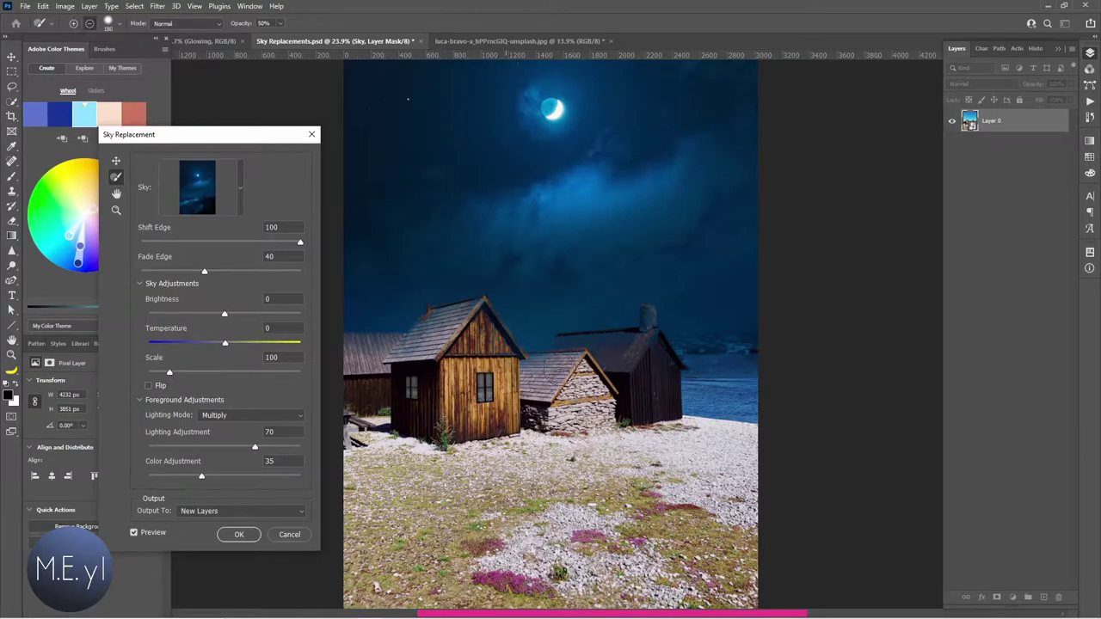
scroll(590, 337, up, 5)
scroll(825, 289, left, 3)
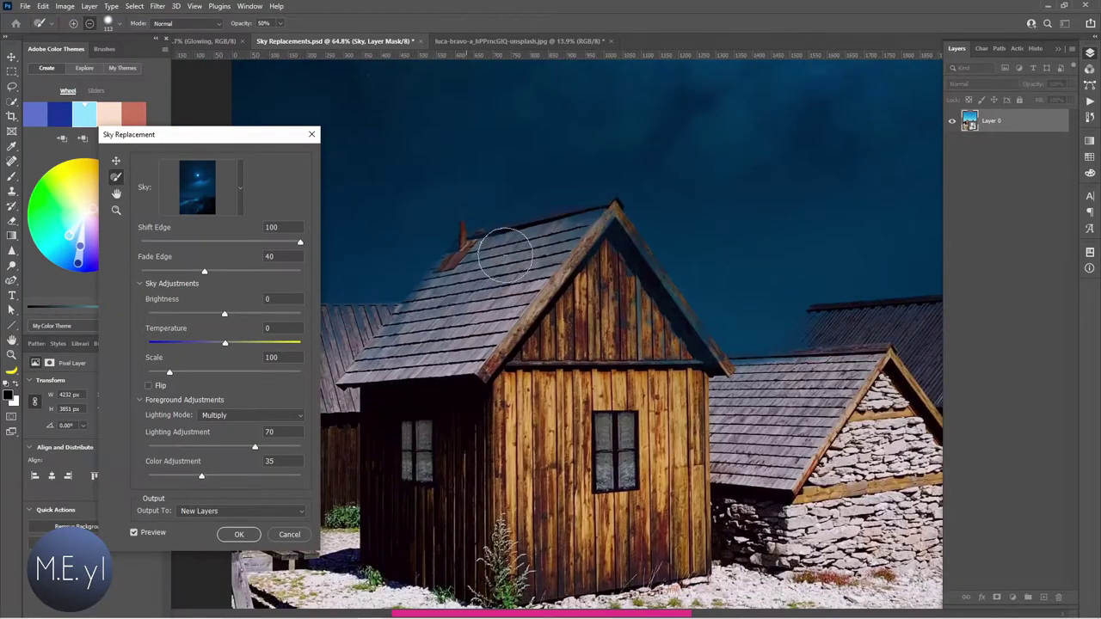
scroll(505, 255, down, 5)
scroll(528, 361, up, 6)
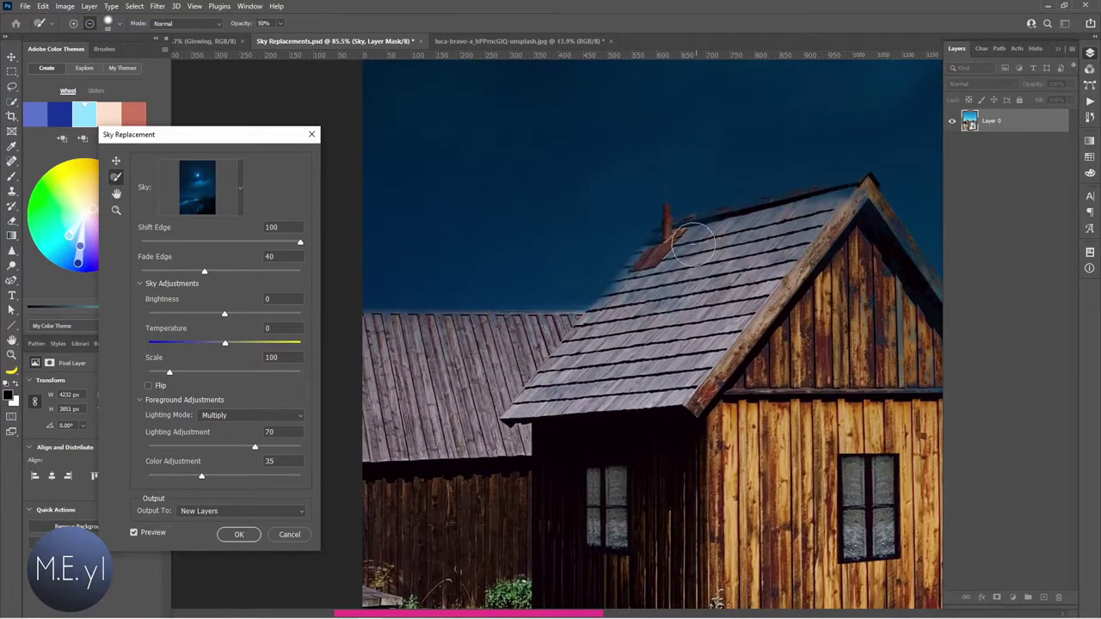
scroll(694, 243, right, 3)
scroll(634, 216, right, 5)
scroll(545, 310, down, 3)
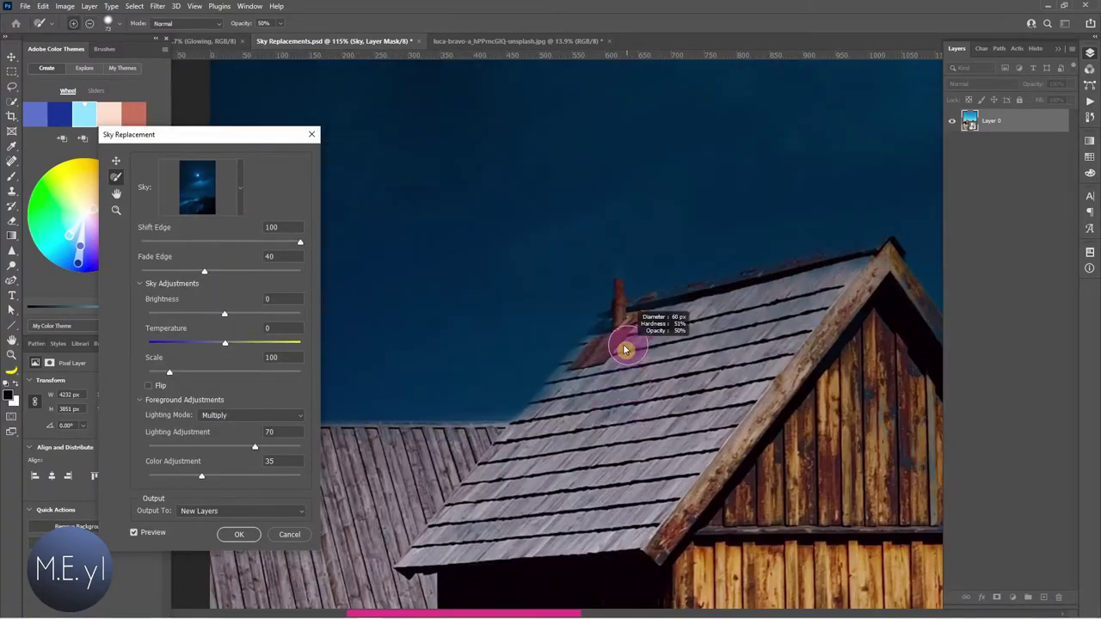
key(ctrl+0)
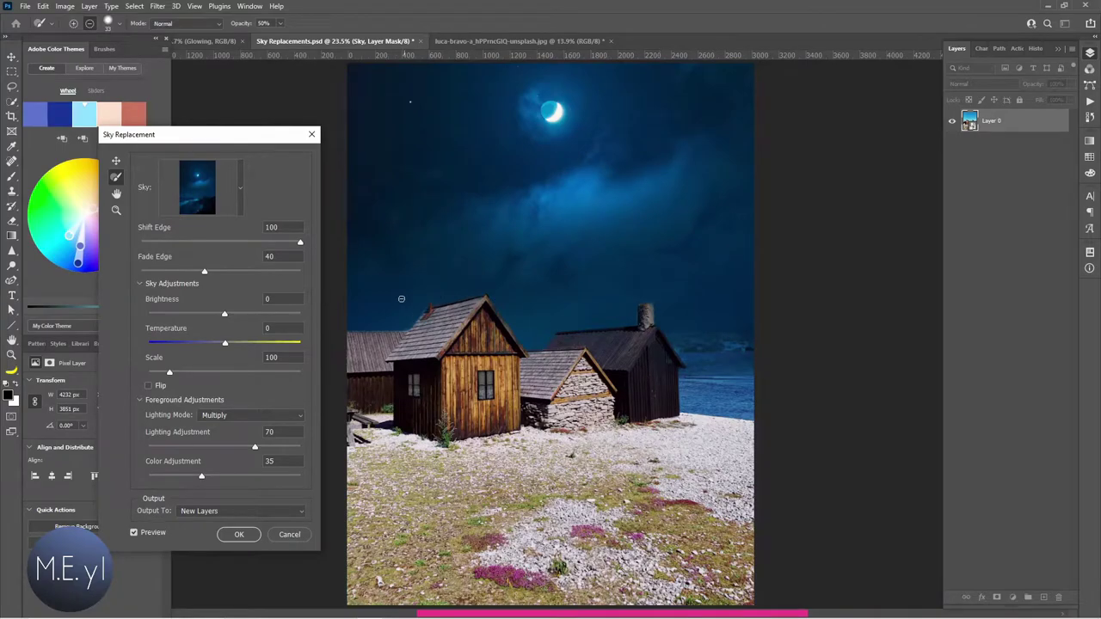
Step: Set the sky Shift Edge to -100 and Fade Edge to 27
drag(300, 250, 186, 249)
drag(187, 249, 134, 252)
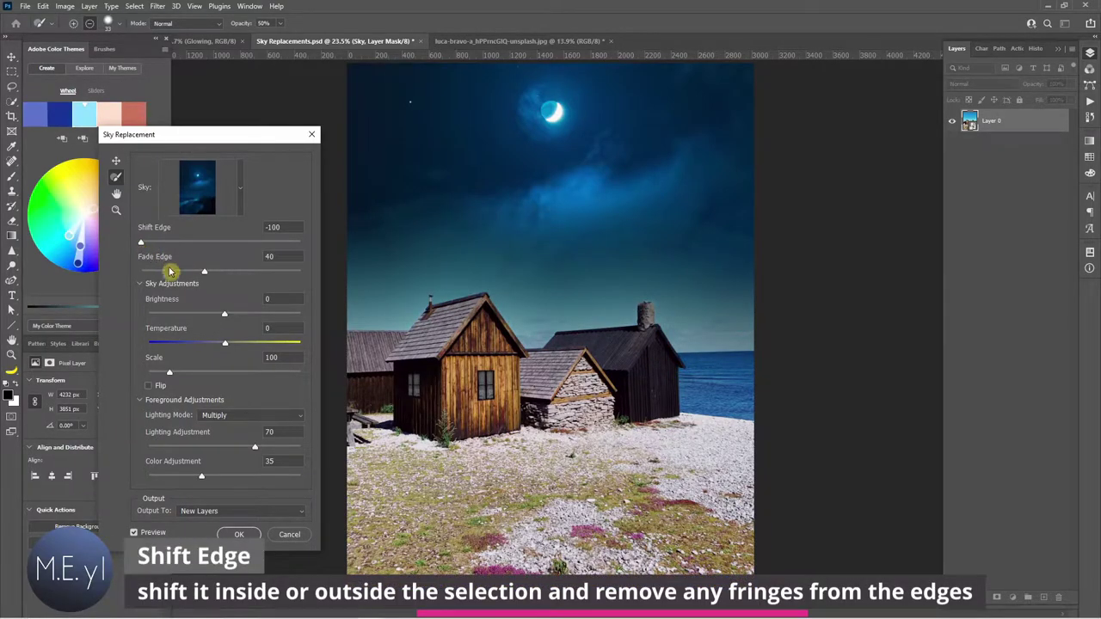
mouse_move(205, 272)
mouse_down()
mouse_move(218, 275)
mouse_move(174, 277)
mouse_move(230, 277)
mouse_move(185, 277)
mouse_up()
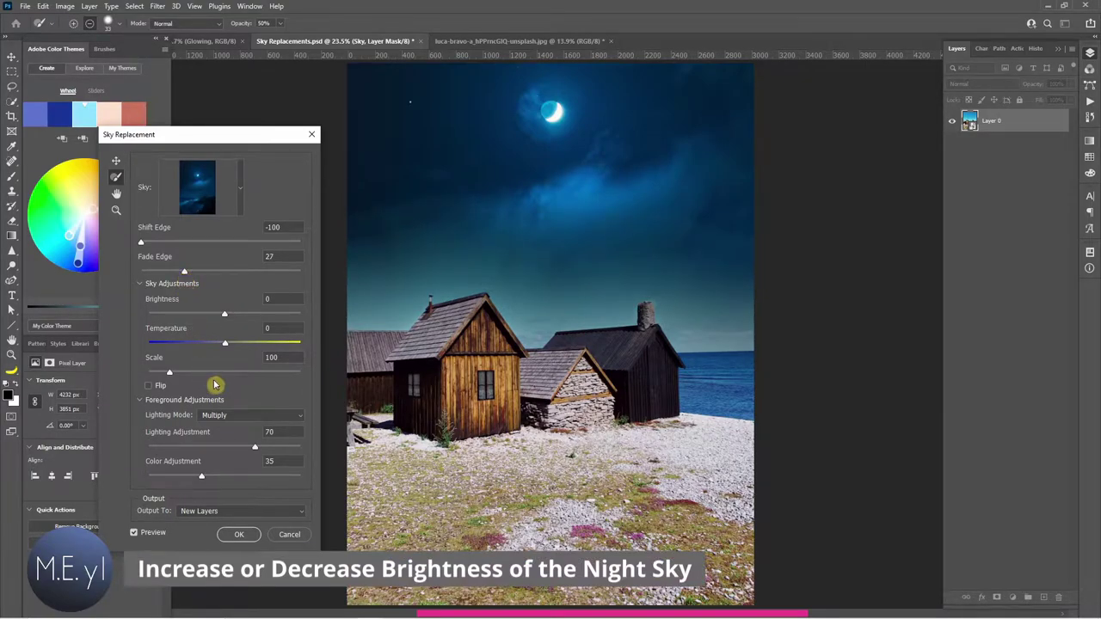
Step: Set the night sky's Brightness to 38 and enlarge it to Scale 234
drag(225, 315, 267, 316)
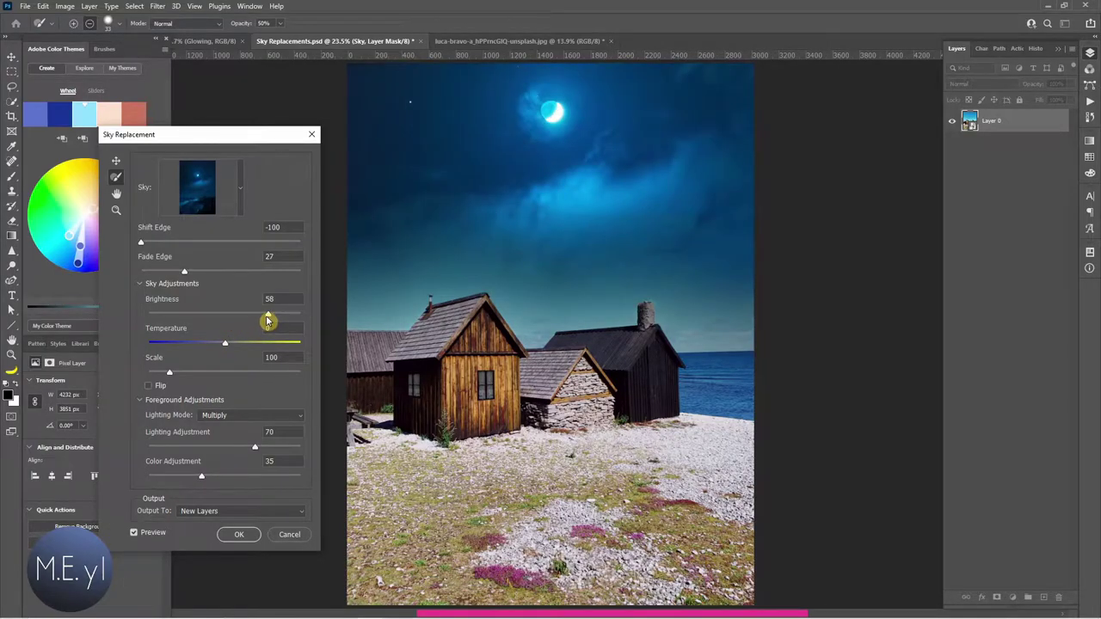
mouse_move(266, 321)
mouse_down()
mouse_move(220, 318)
mouse_move(250, 318)
mouse_up()
click(272, 301)
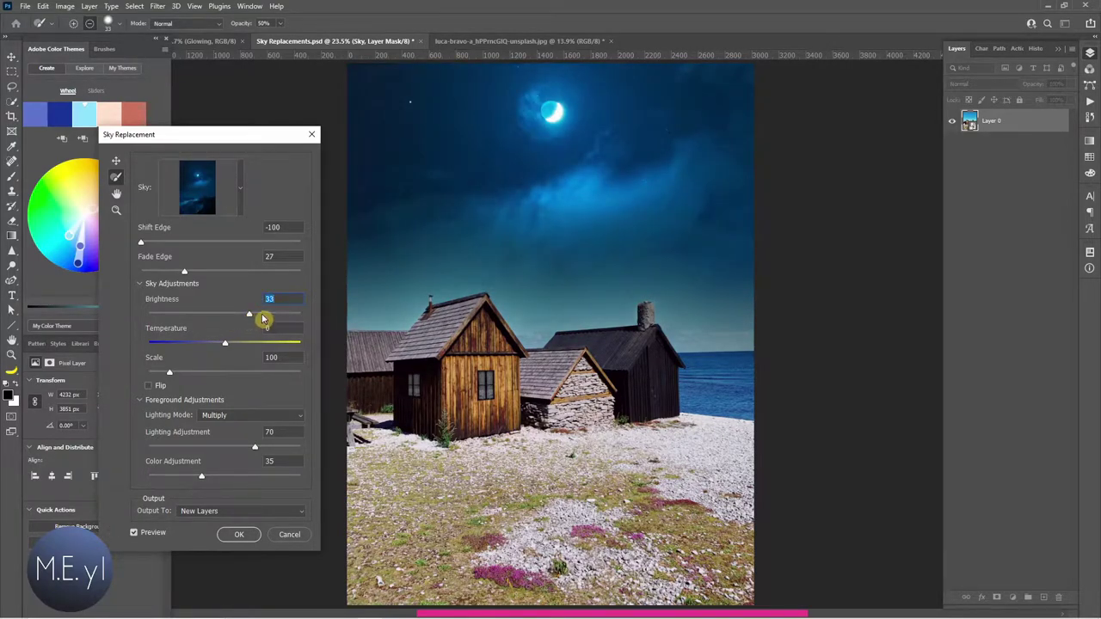
mouse_move(260, 318)
mouse_down()
mouse_move(206, 345)
mouse_move(225, 348)
mouse_up()
drag(169, 376, 282, 383)
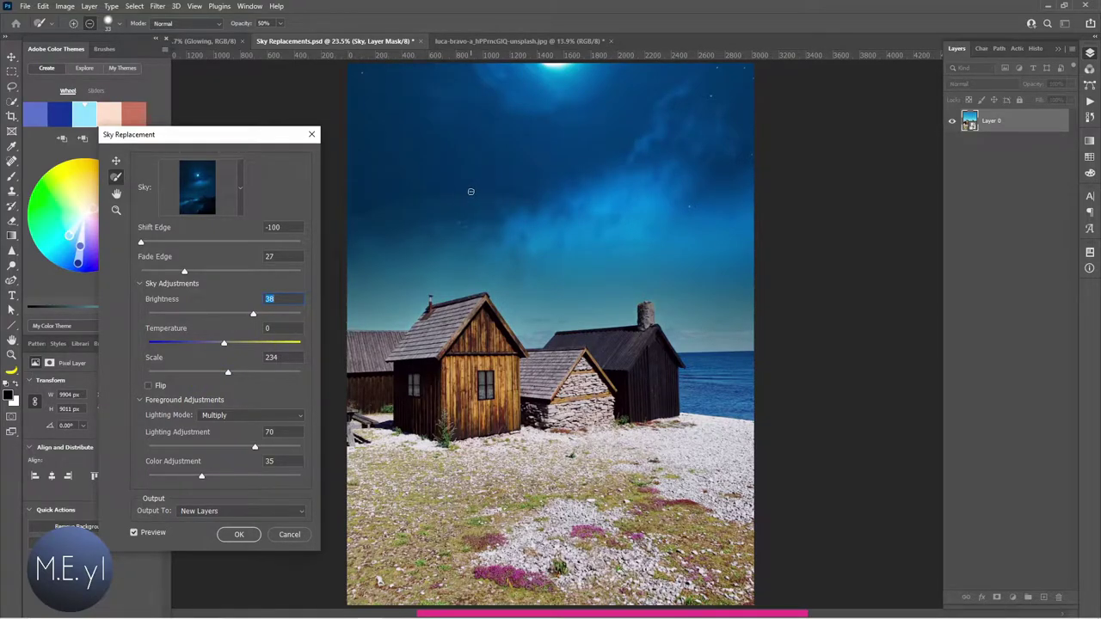
Step: Reset the sky Scale to 100 and drag the sky upward with the Move tool
click(116, 161)
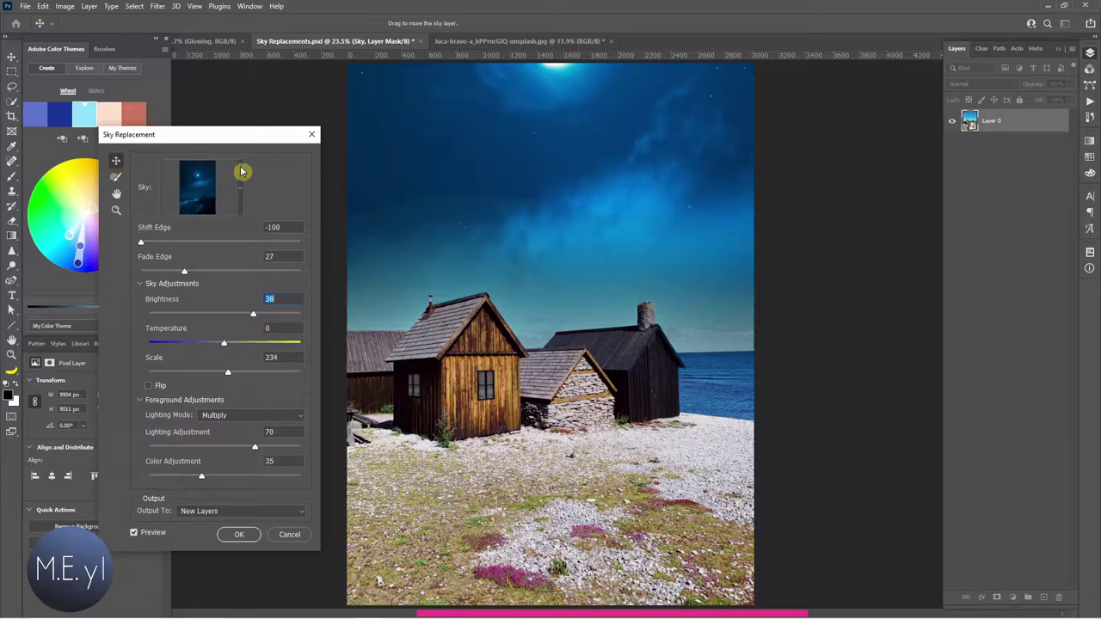
drag(471, 163, 462, 220)
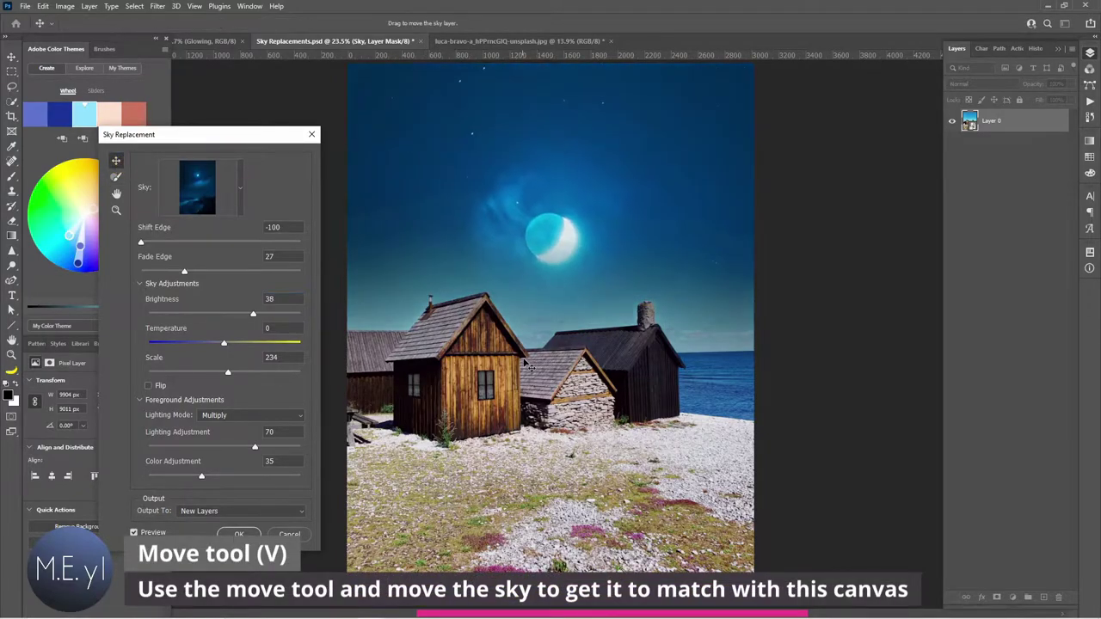
text(100)
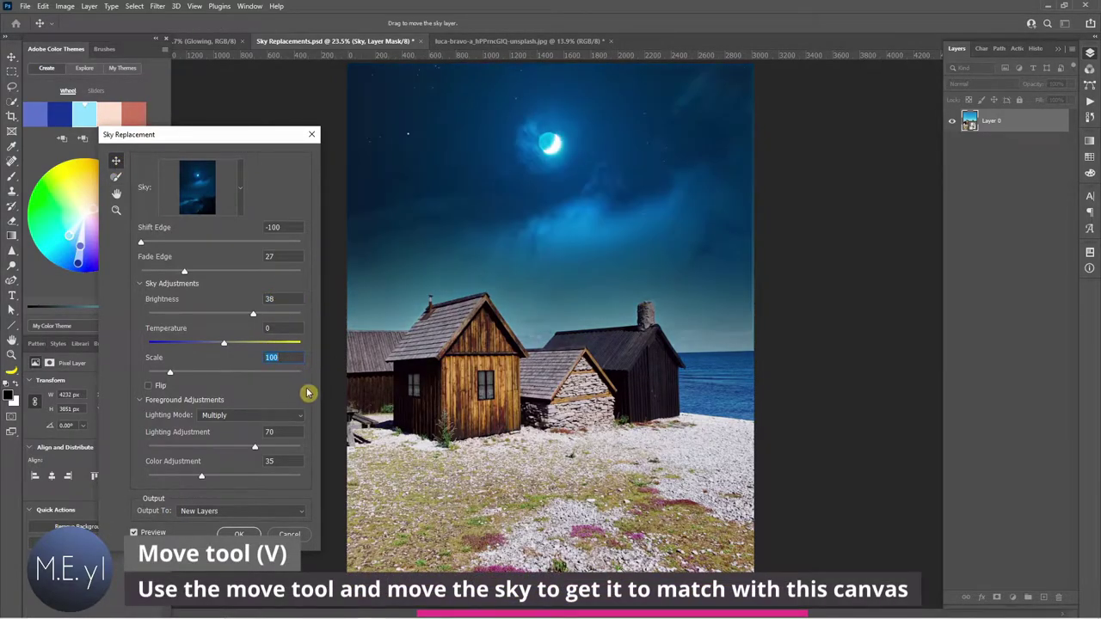
mouse_move(533, 298)
mouse_down()
mouse_move(534, 365)
mouse_move(520, 159)
mouse_up()
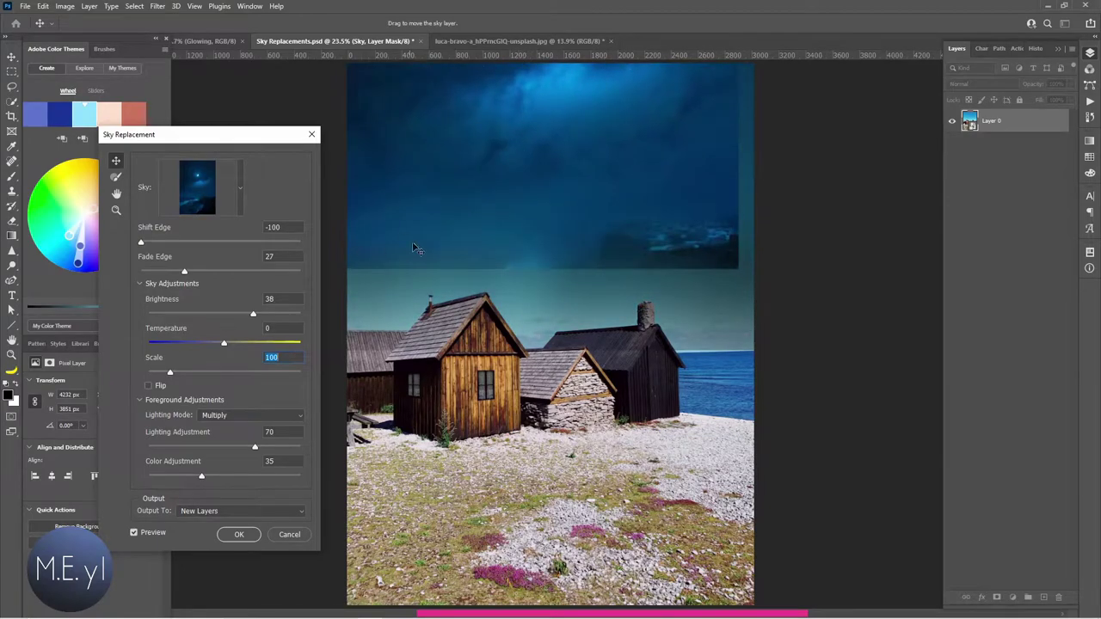
drag(417, 248, 607, 256)
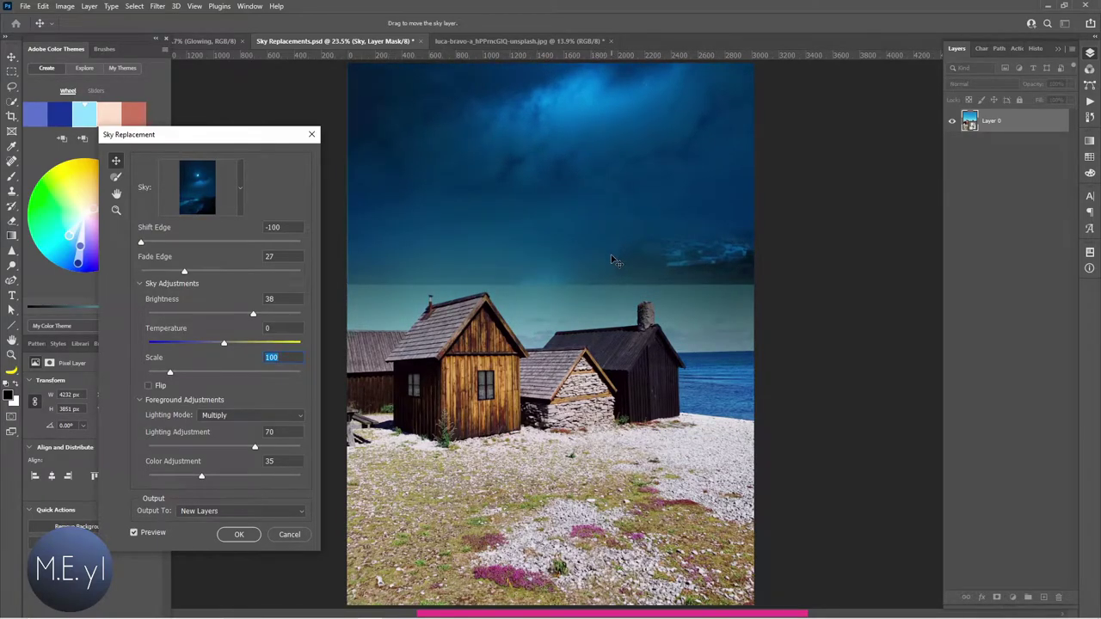
Step: Cancel Sky Replacement, check the luca-bravo night image's horizon, and return to Sky Replacements.psd
click(289, 535)
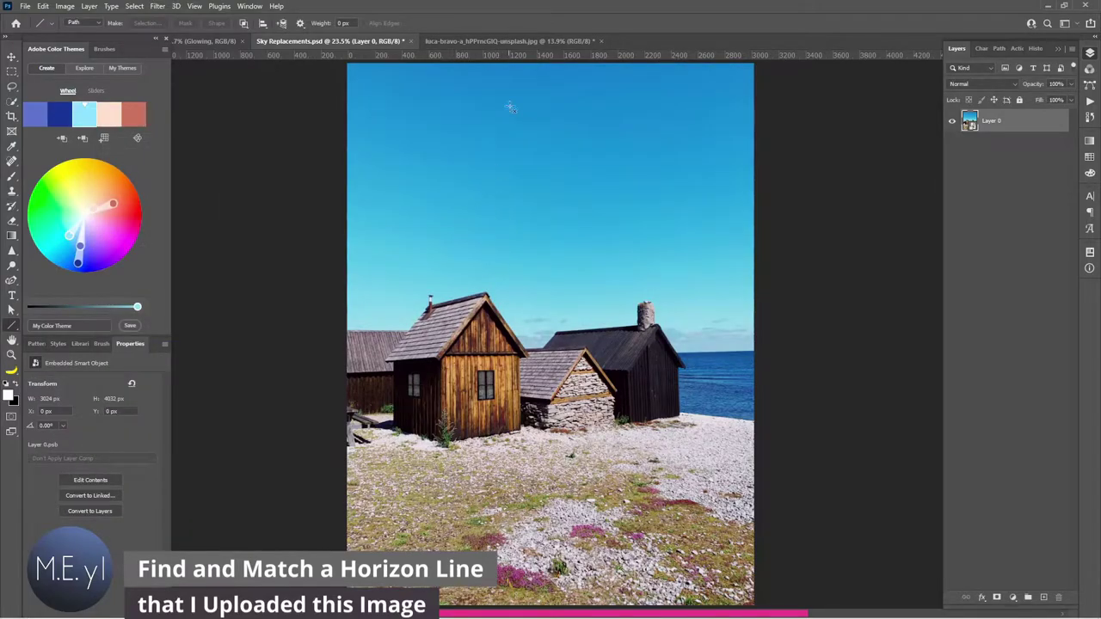
click(516, 41)
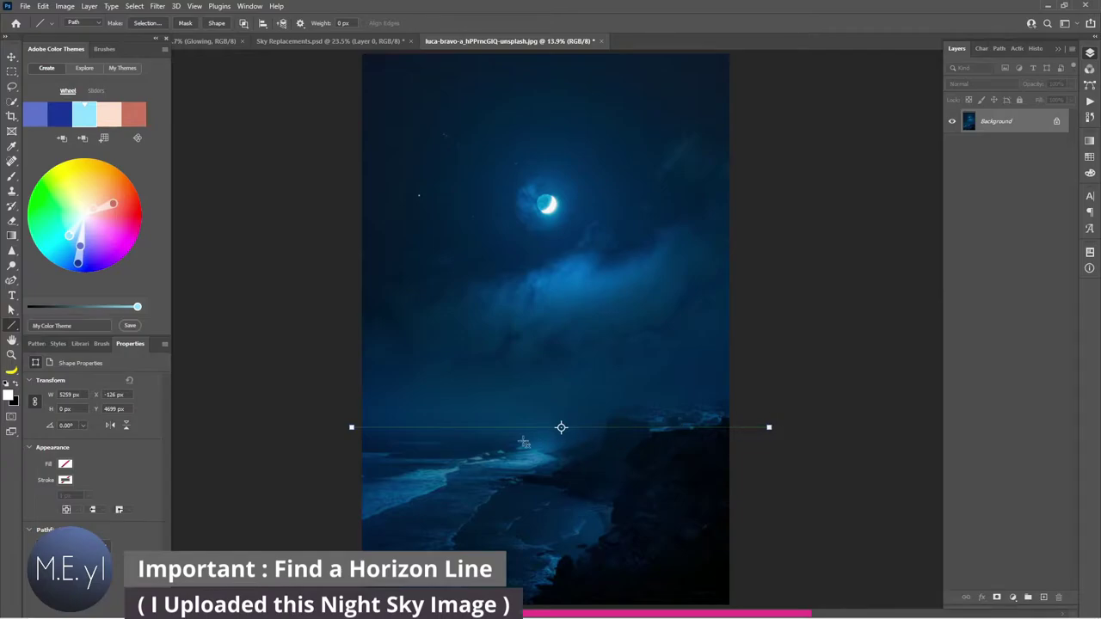
click(376, 42)
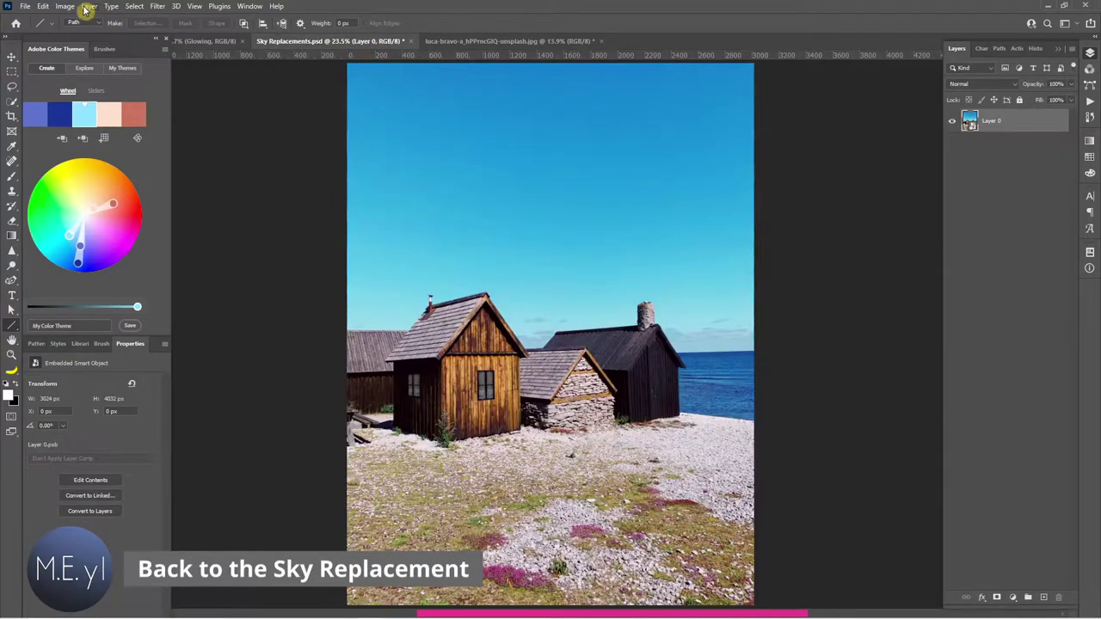
Step: Reopen Sky Replacement with Fade Edge 26, Brightness 29 and the sky flipped horizontally
click(44, 6)
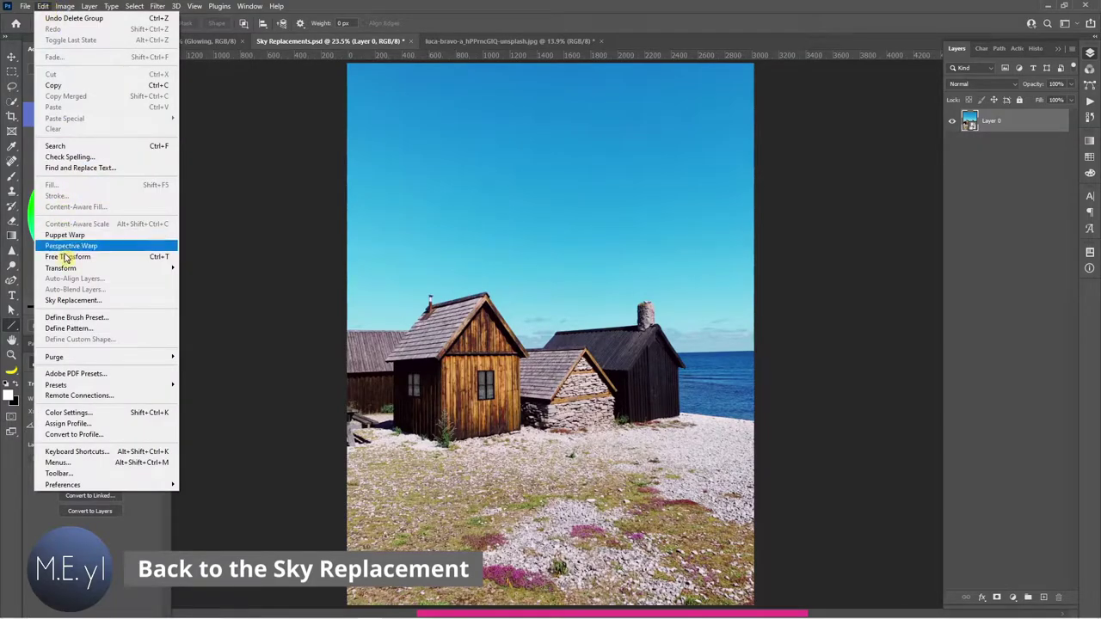
click(73, 300)
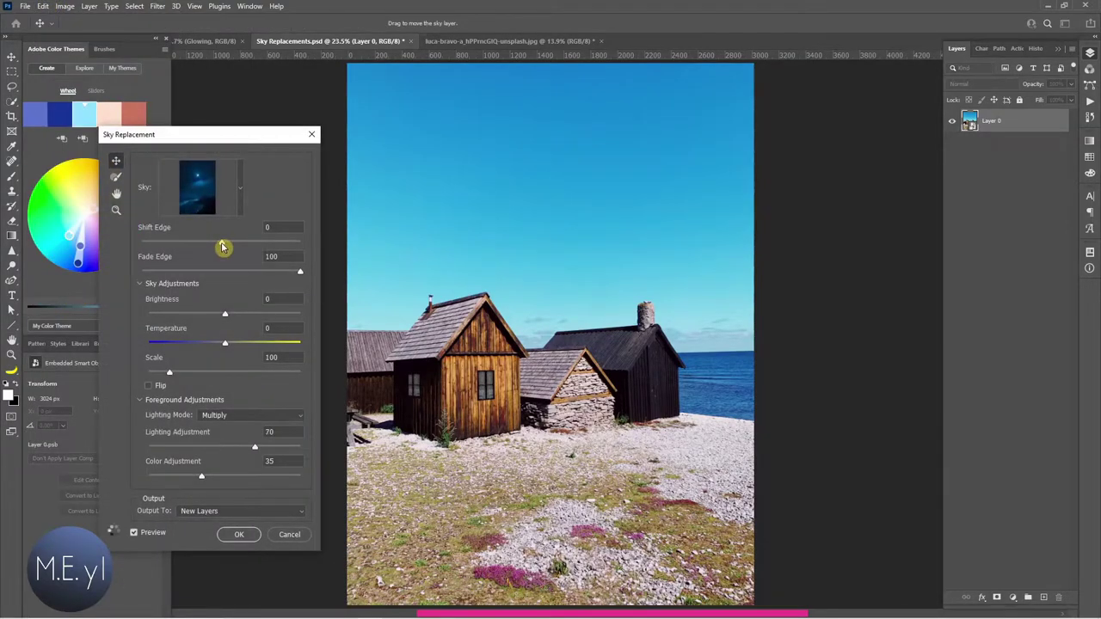
drag(195, 278, 200, 271)
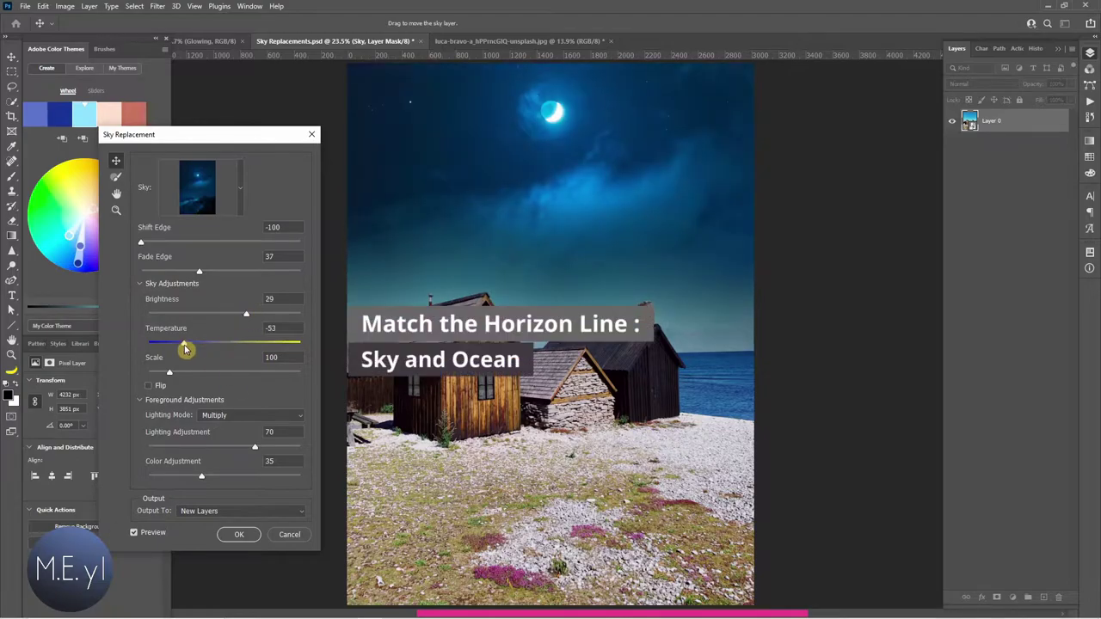
drag(255, 317, 246, 313)
mouse_move(516, 257)
mouse_down()
mouse_move(521, 118)
mouse_move(617, 348)
mouse_up()
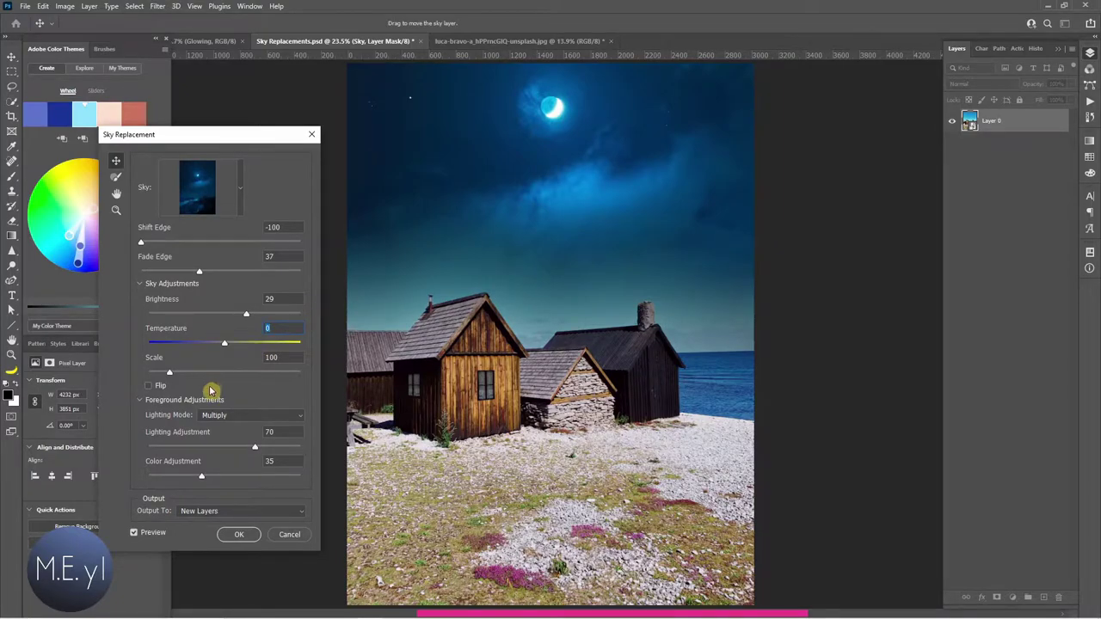
click(149, 387)
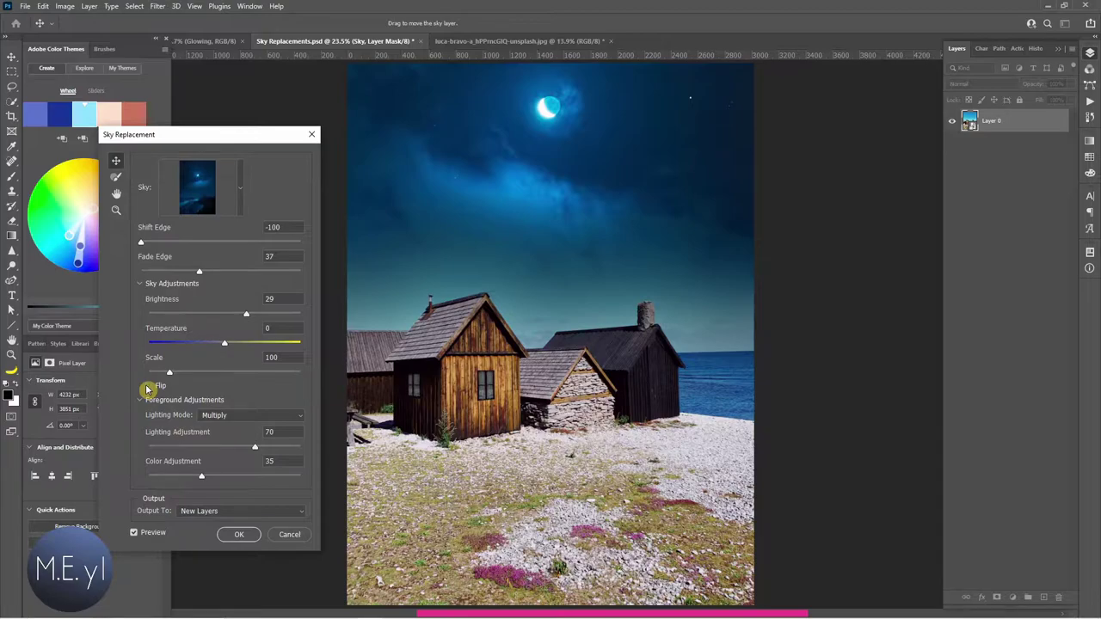
click(149, 387)
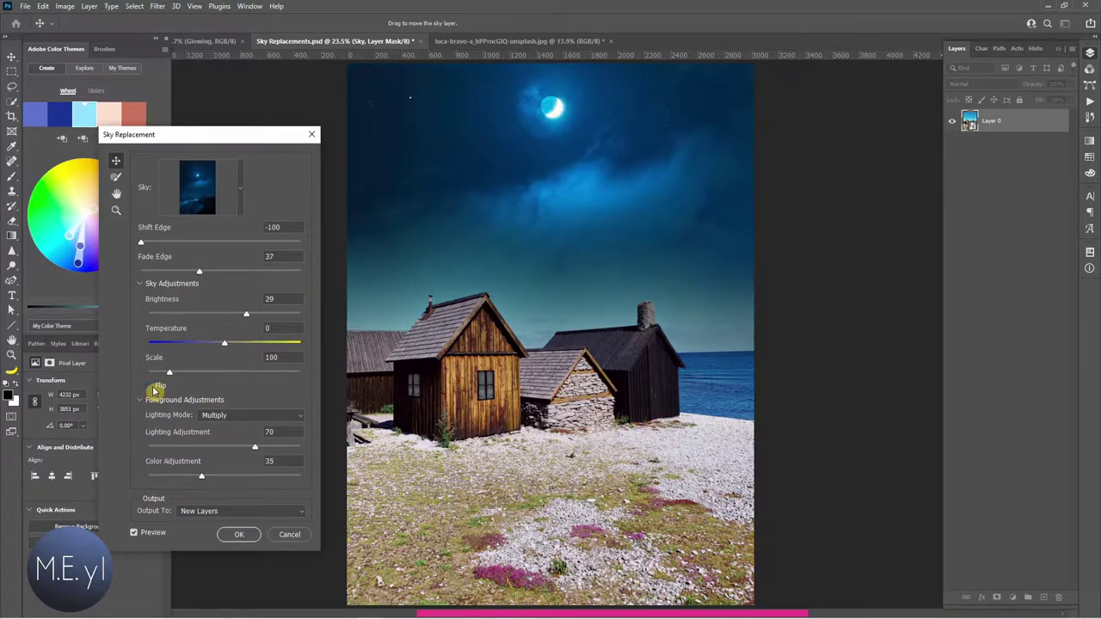
click(149, 387)
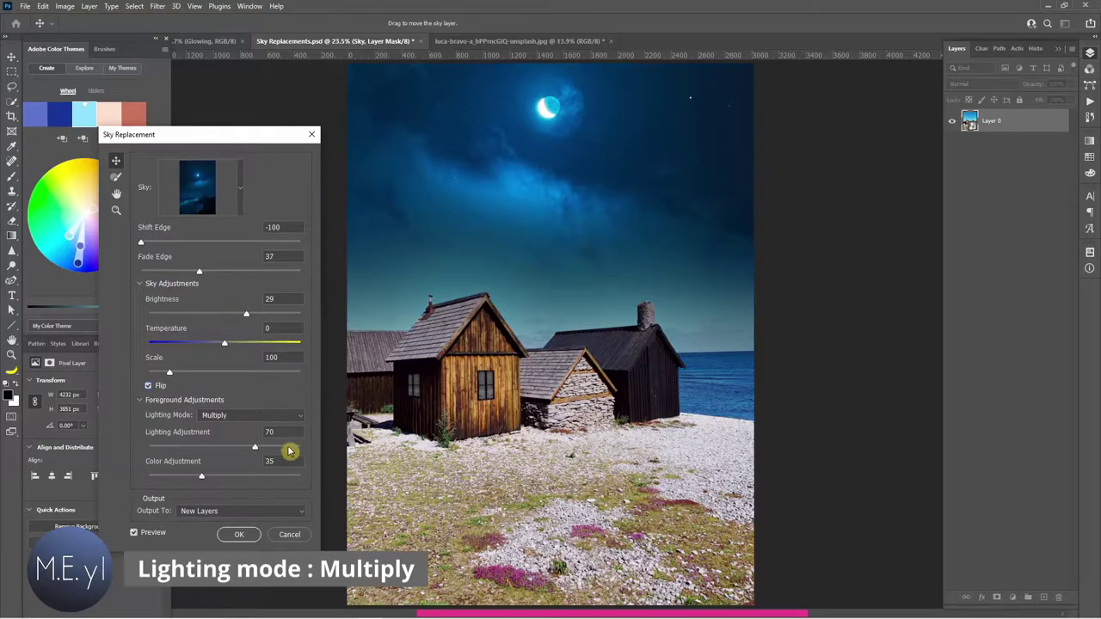
Step: Set Lighting Adjustment to 70 and Color Adjustment to 100, then apply the sky as new layers
mouse_move(255, 448)
mouse_down()
mouse_move(301, 450)
mouse_move(167, 448)
mouse_move(295, 452)
mouse_move(283, 451)
mouse_up()
text(70)
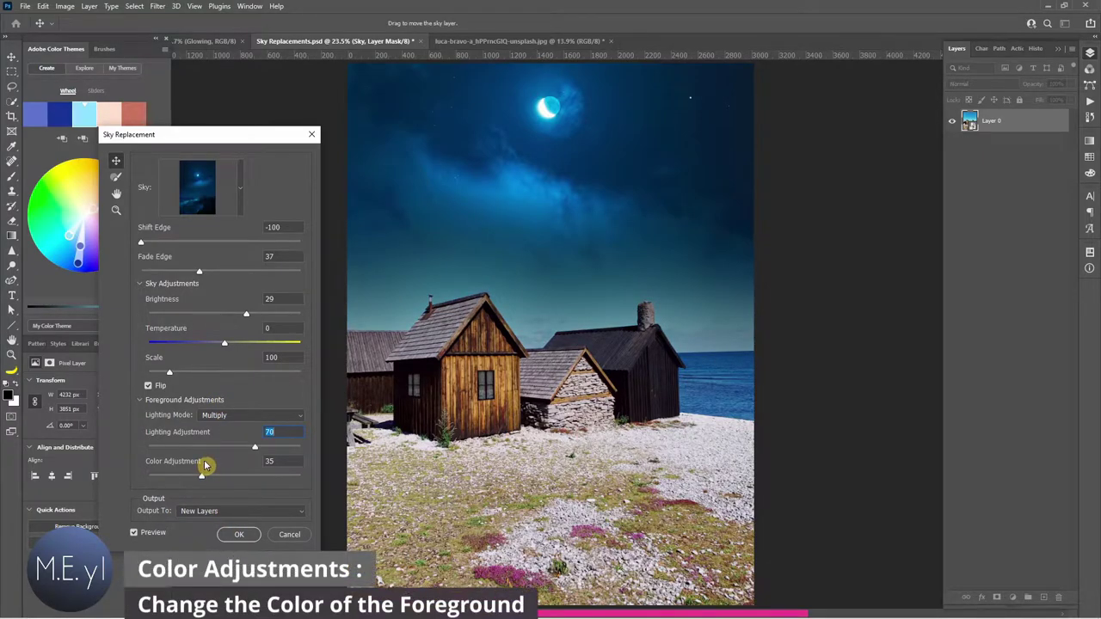
drag(203, 476, 154, 486)
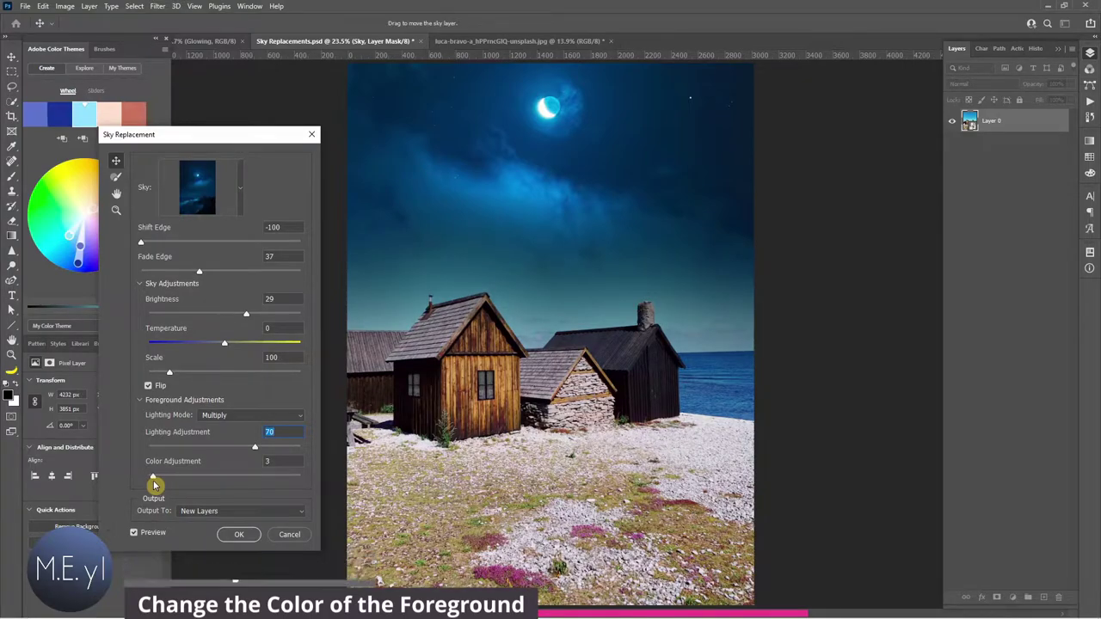
drag(156, 482, 300, 481)
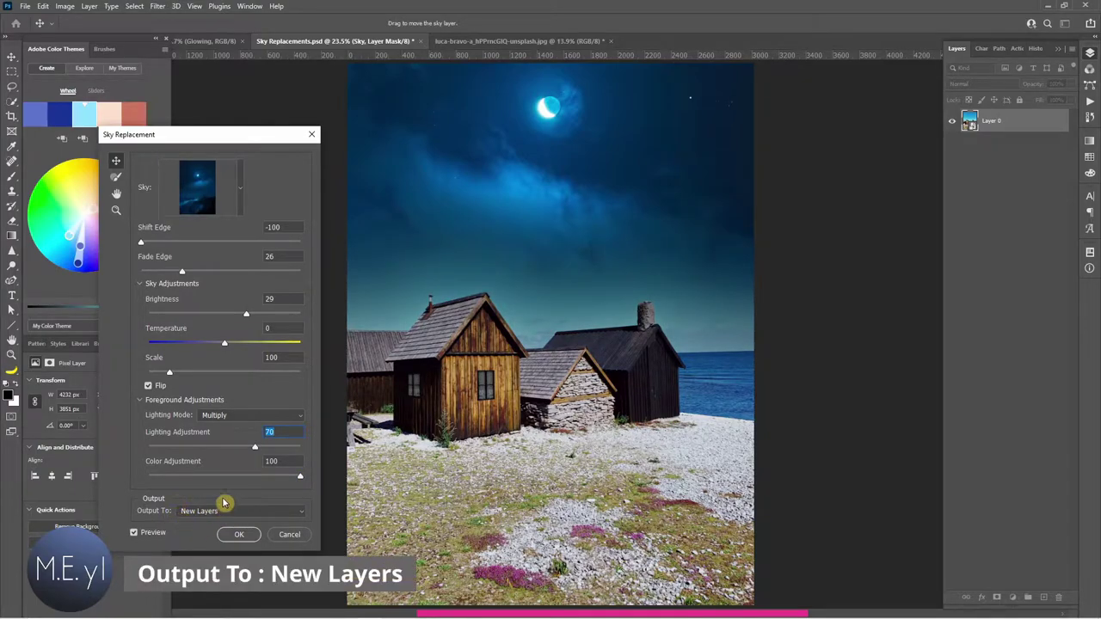
click(242, 535)
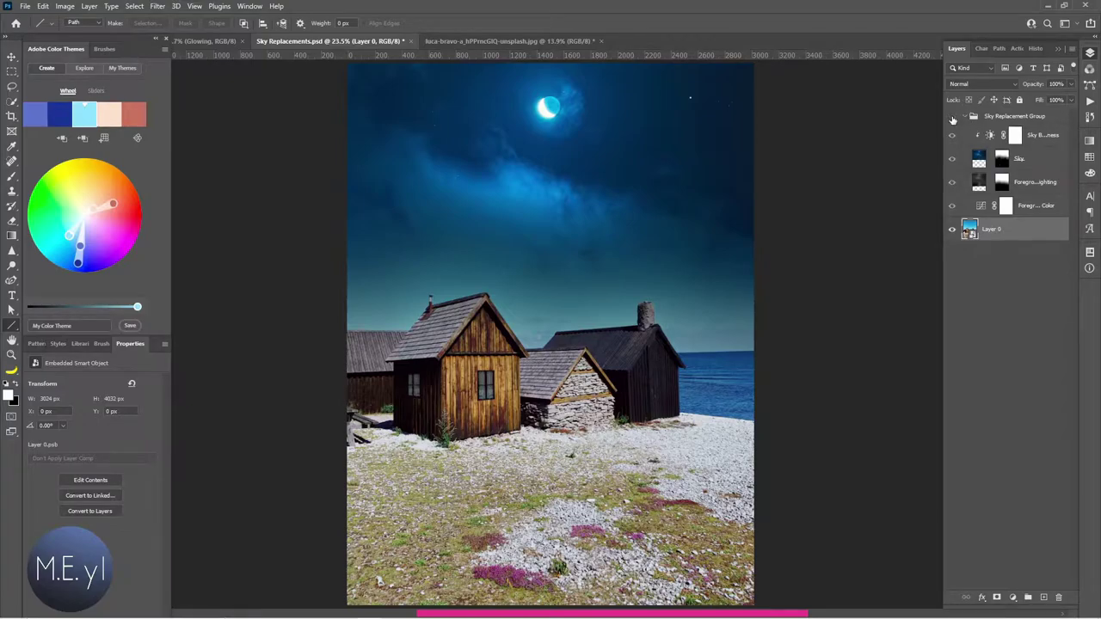
Step: Toggle the Sky Replacement Group and its sky layers off to compare against the original
click(952, 120)
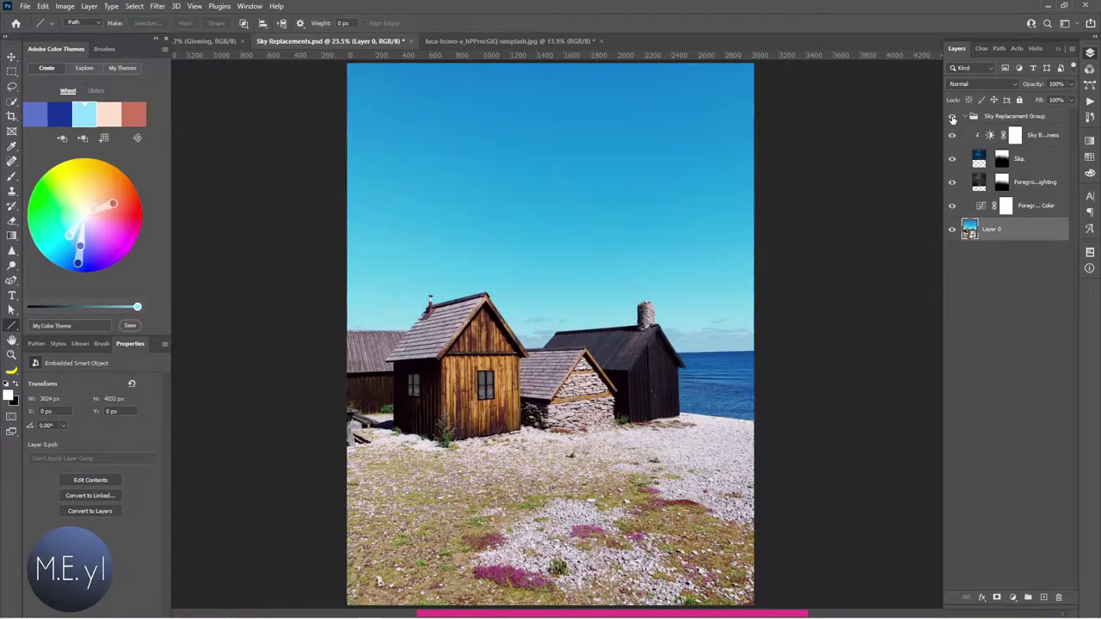
click(952, 120)
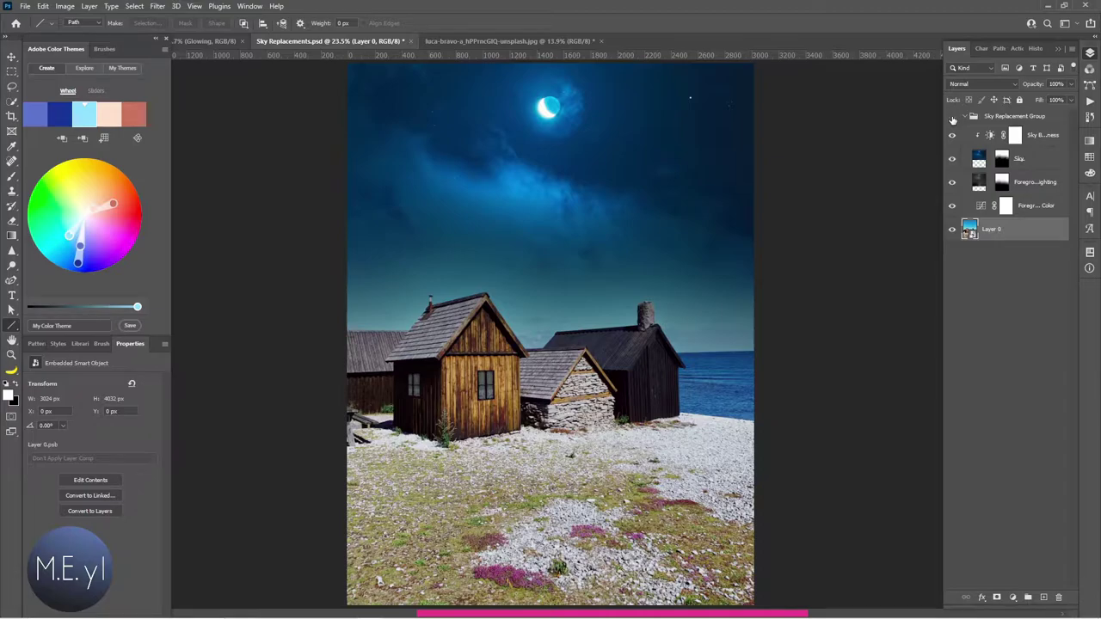
click(952, 120)
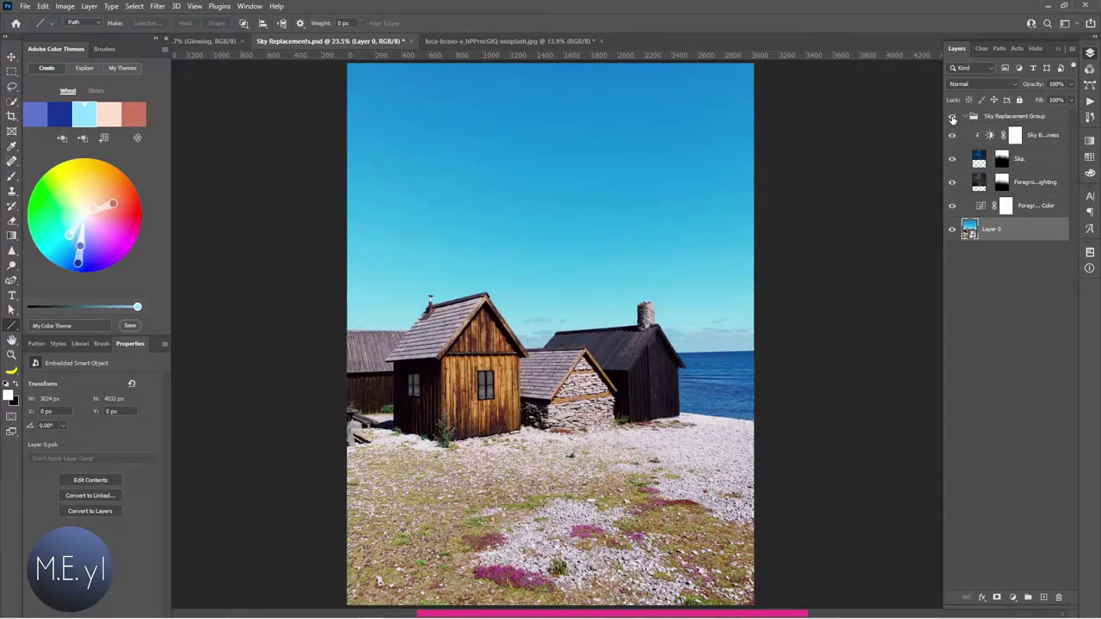
click(952, 120)
click(999, 118)
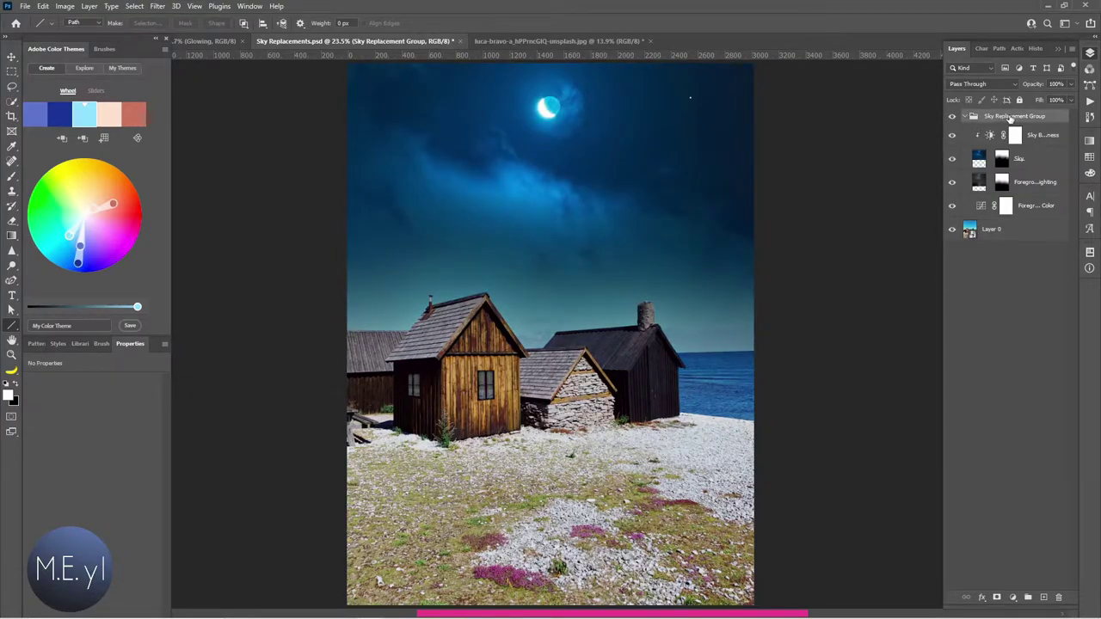
drag(953, 154, 957, 202)
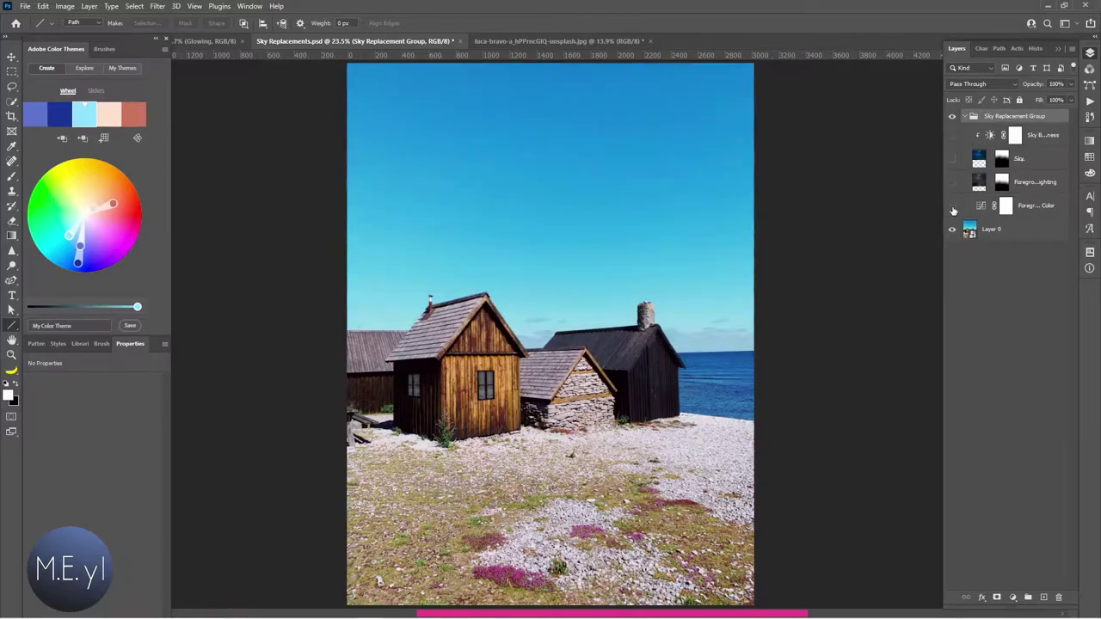
Step: Turn the Foreground Lighting and Sky layers back on and inspect the Sky layer mask
click(977, 210)
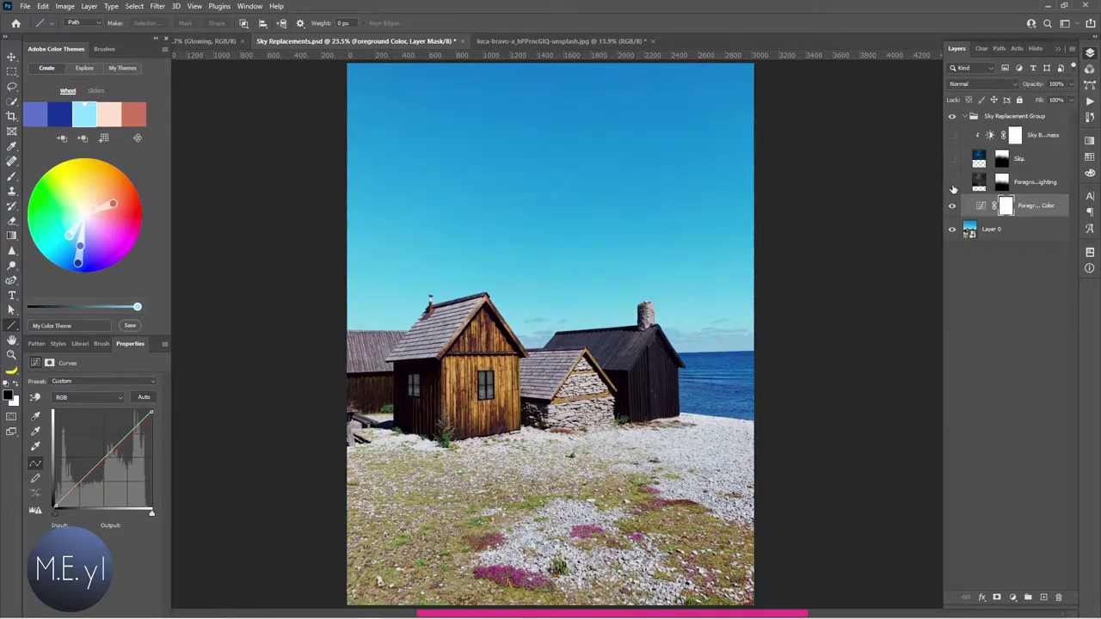
click(951, 182)
click(951, 160)
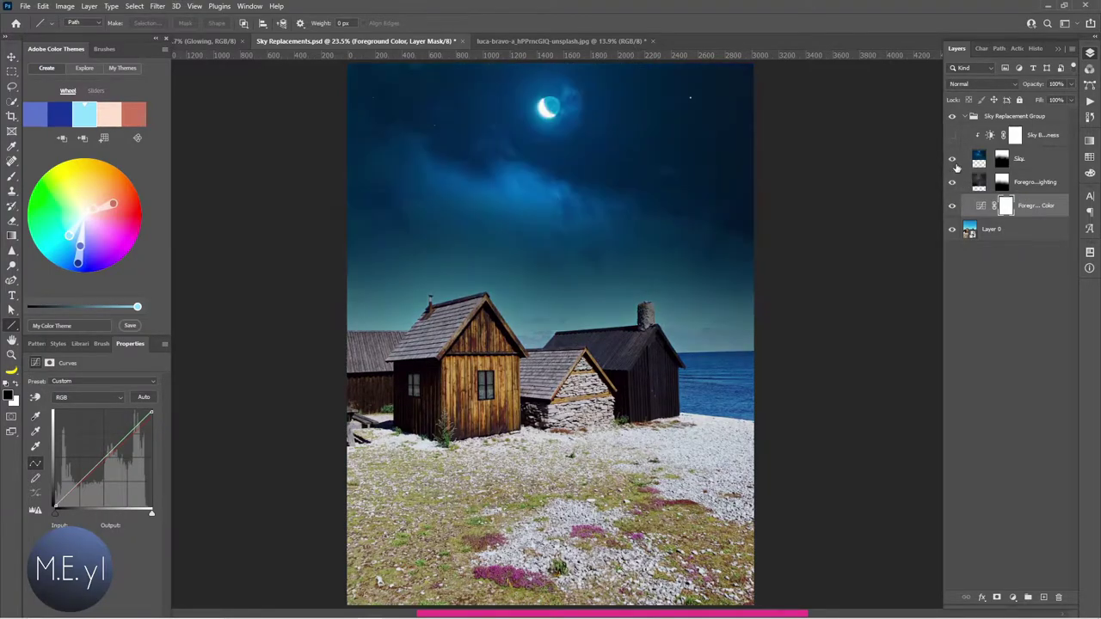
alt+click(1002, 159)
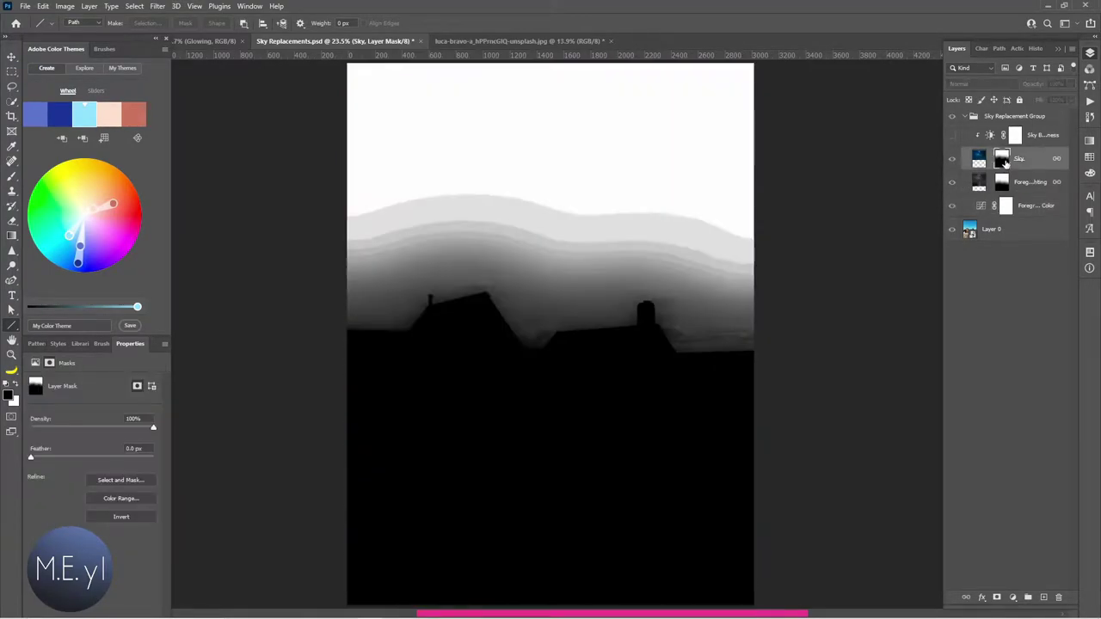
alt+click(1004, 161)
alt+click(1001, 182)
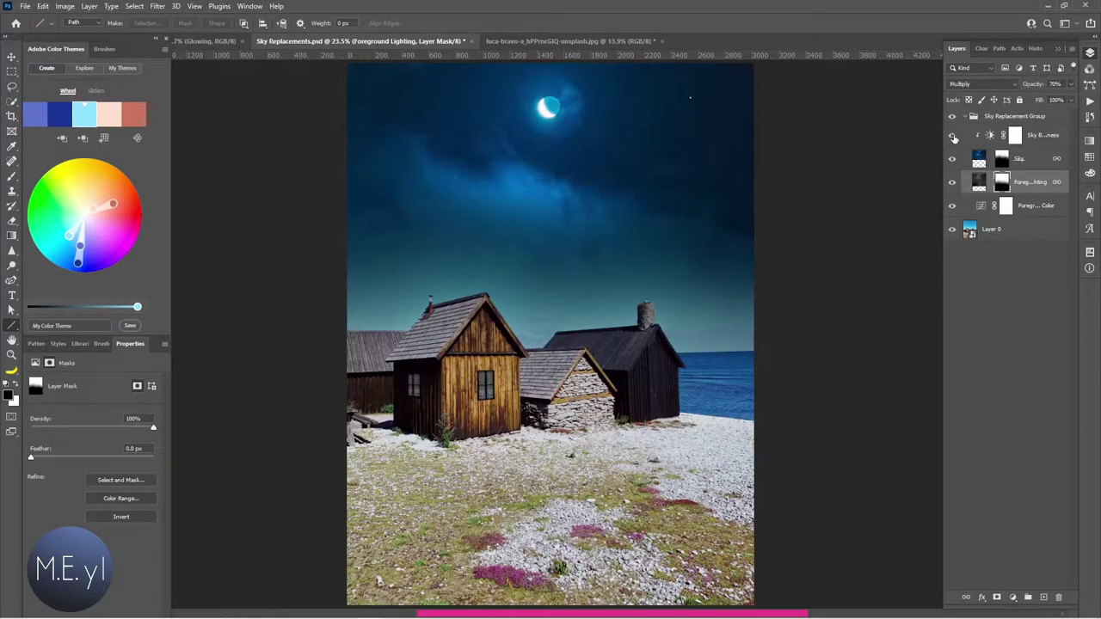
Step: Re-enable Sky Brightness, raise its Brightness to 34, and collapse the Sky Replacement Group
click(952, 136)
click(988, 135)
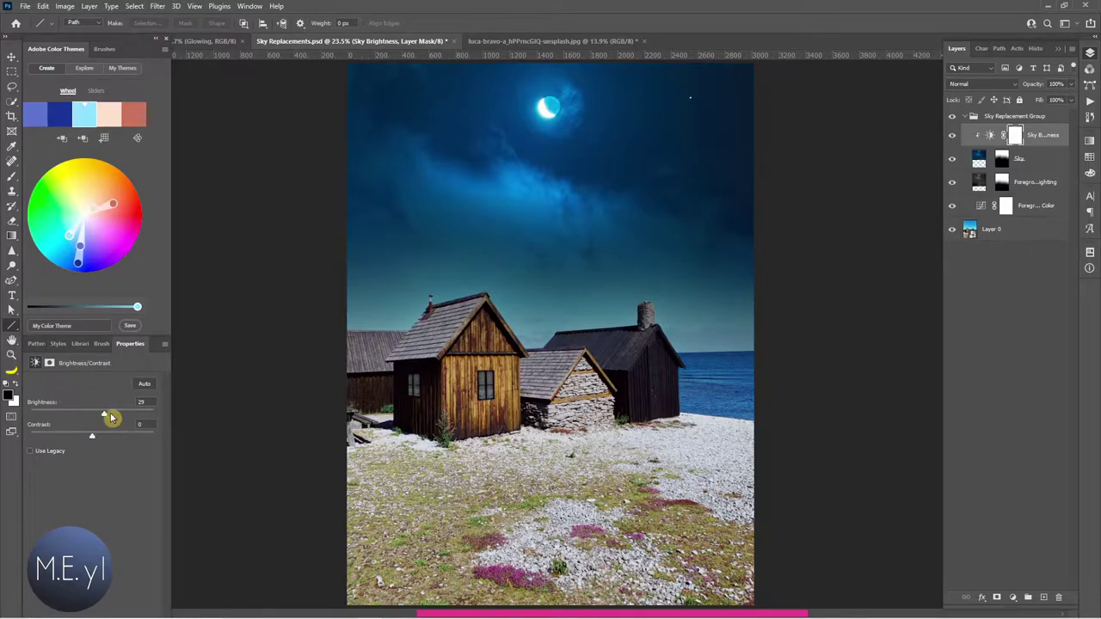
mouse_move(110, 418)
mouse_down()
mouse_move(126, 421)
mouse_move(103, 426)
mouse_up()
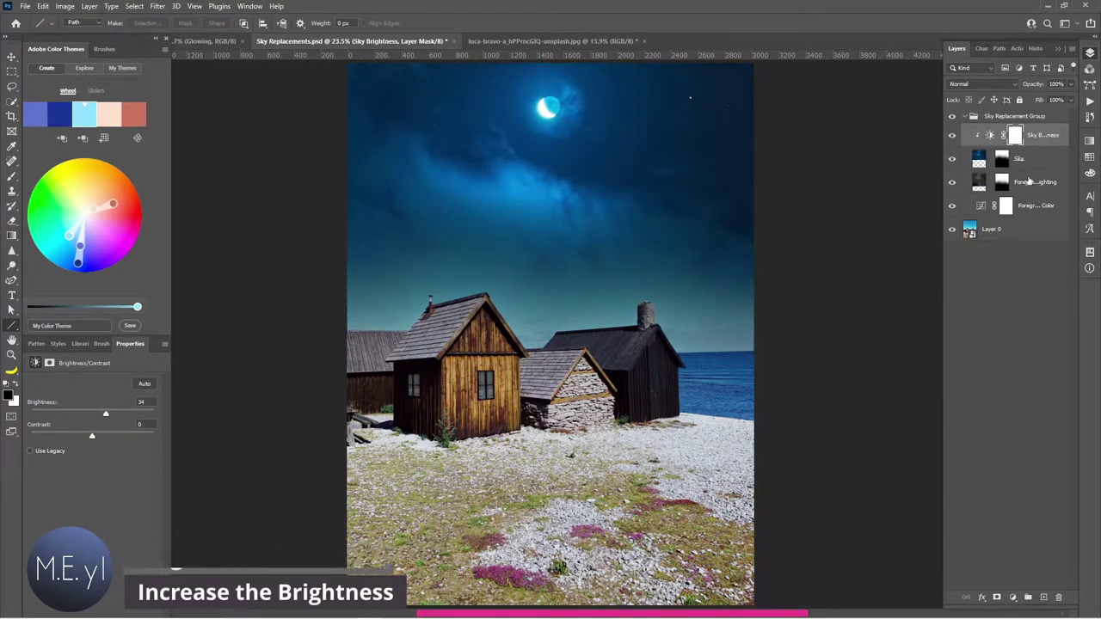
click(967, 117)
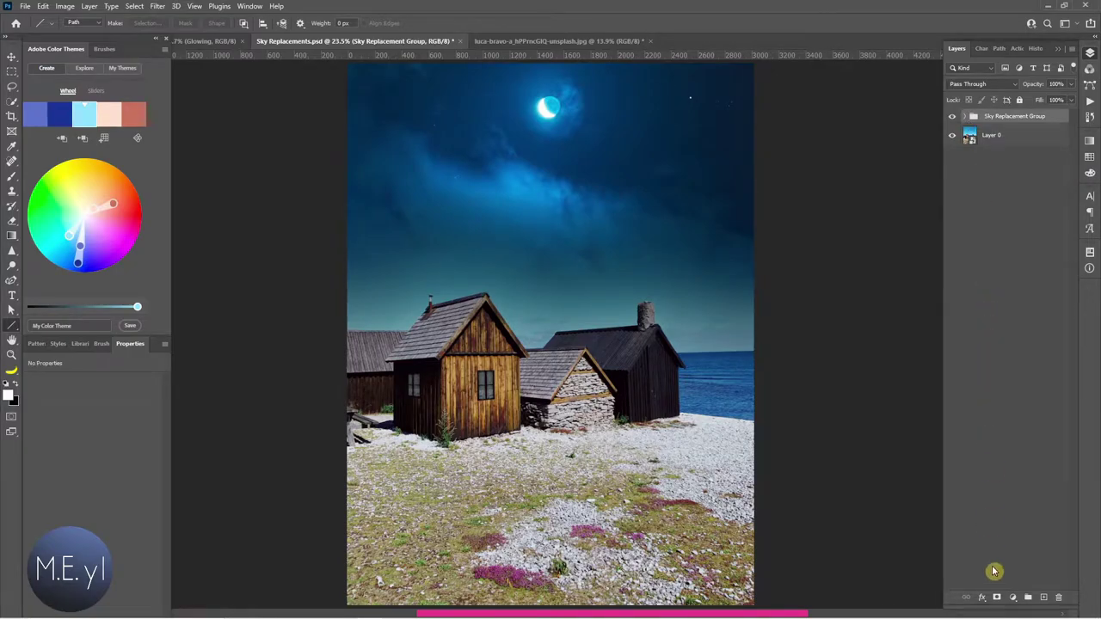
Step: Add a Color Lookup adjustment layer using the Moonlight.3DL preset
click(1013, 597)
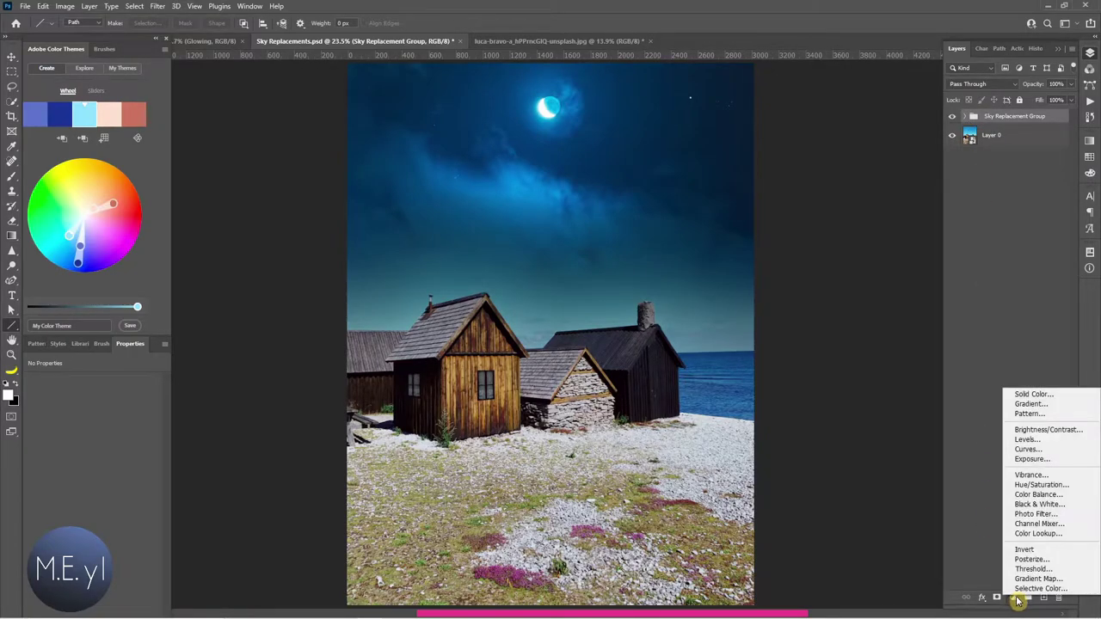
click(1059, 533)
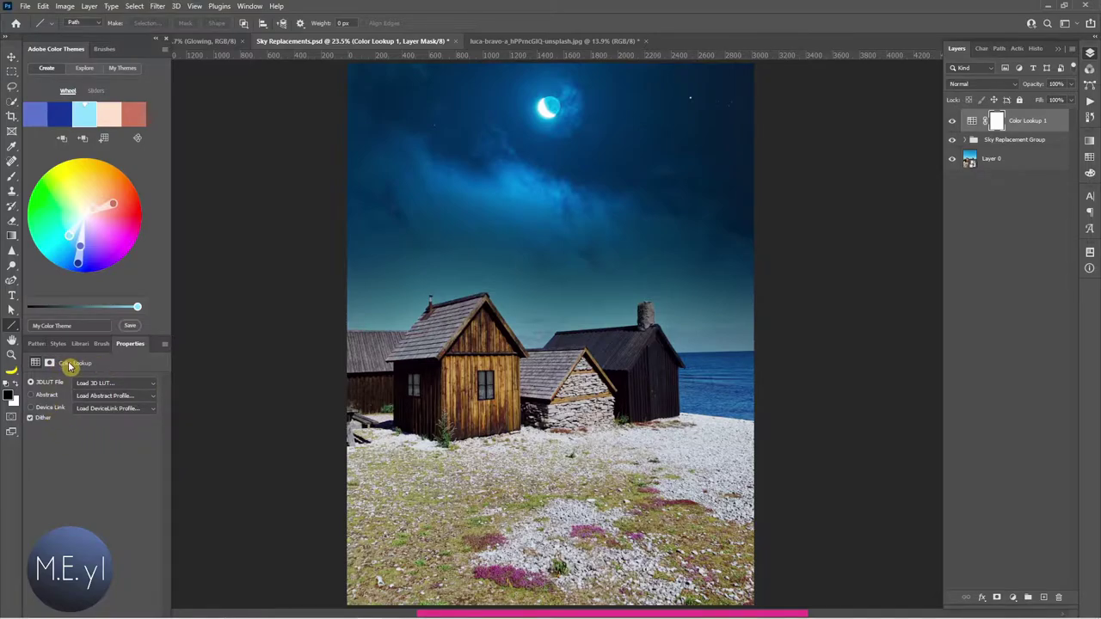
click(100, 384)
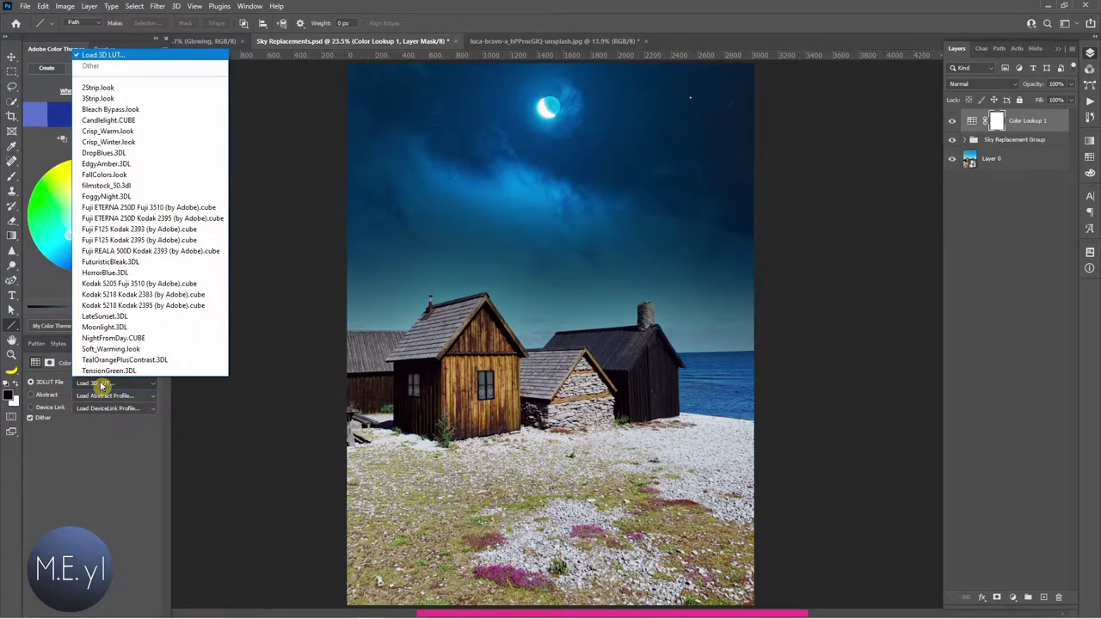
click(146, 332)
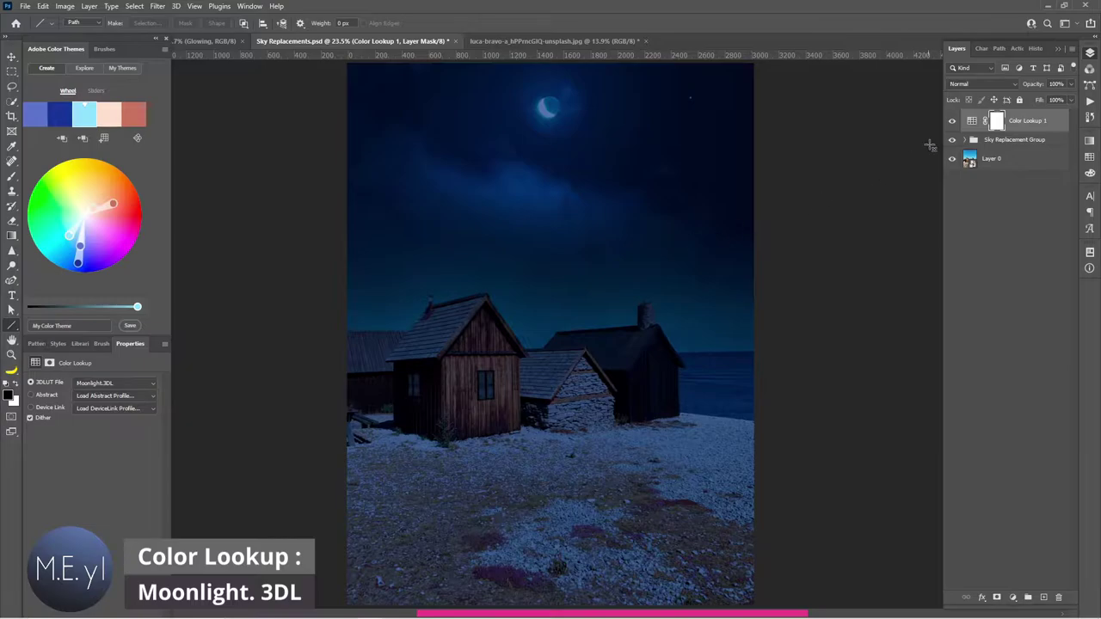
Step: Compare the night grade on and off, then move Color Lookup 1 below Sky Replacement Group
click(951, 121)
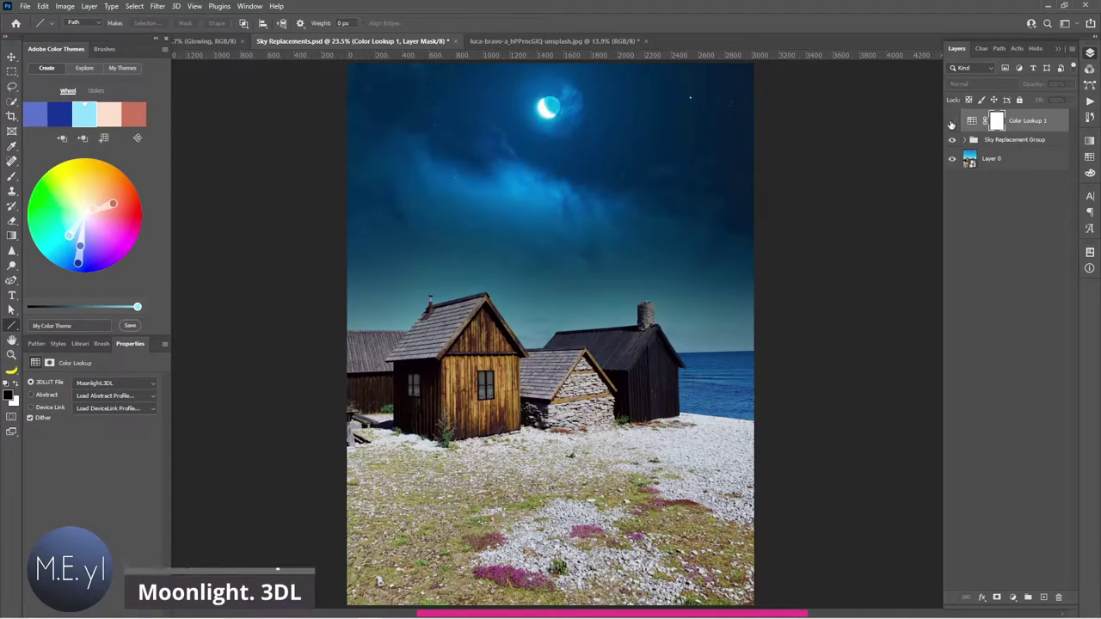
click(951, 121)
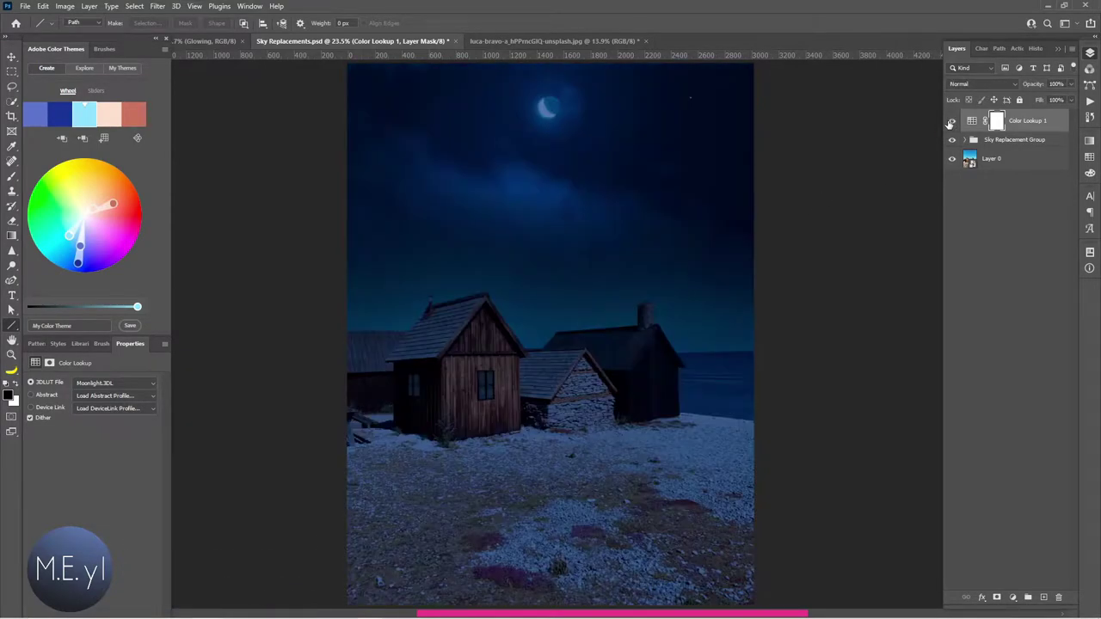
drag(1039, 126, 1034, 151)
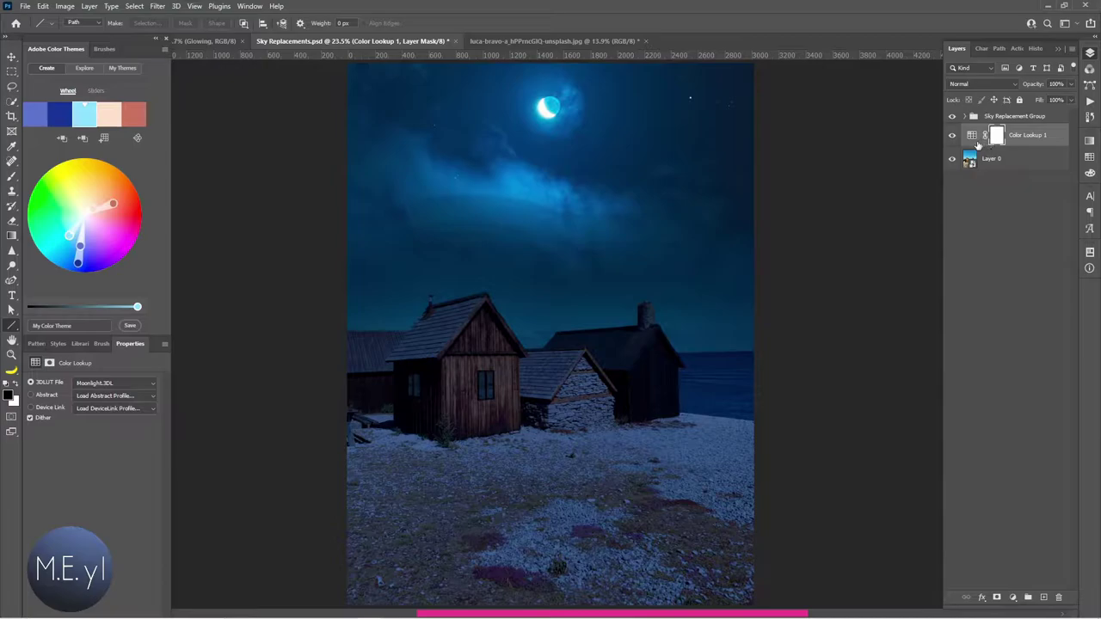
Step: Expand Sky Replacement Group, compare its layers, and view the Sky layer mask alone
click(964, 117)
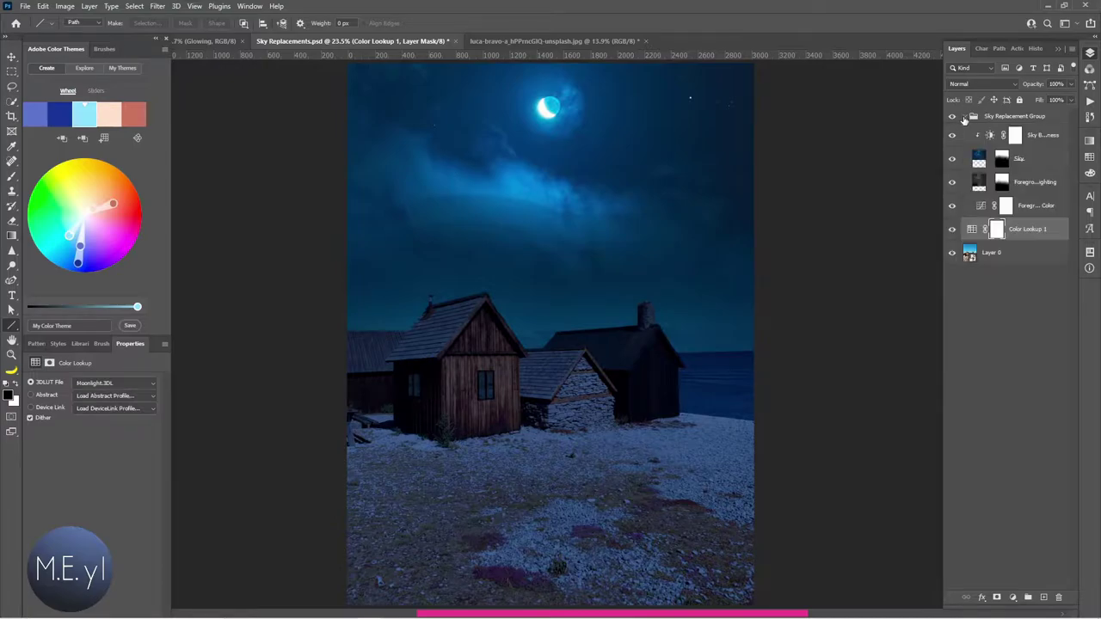
click(951, 182)
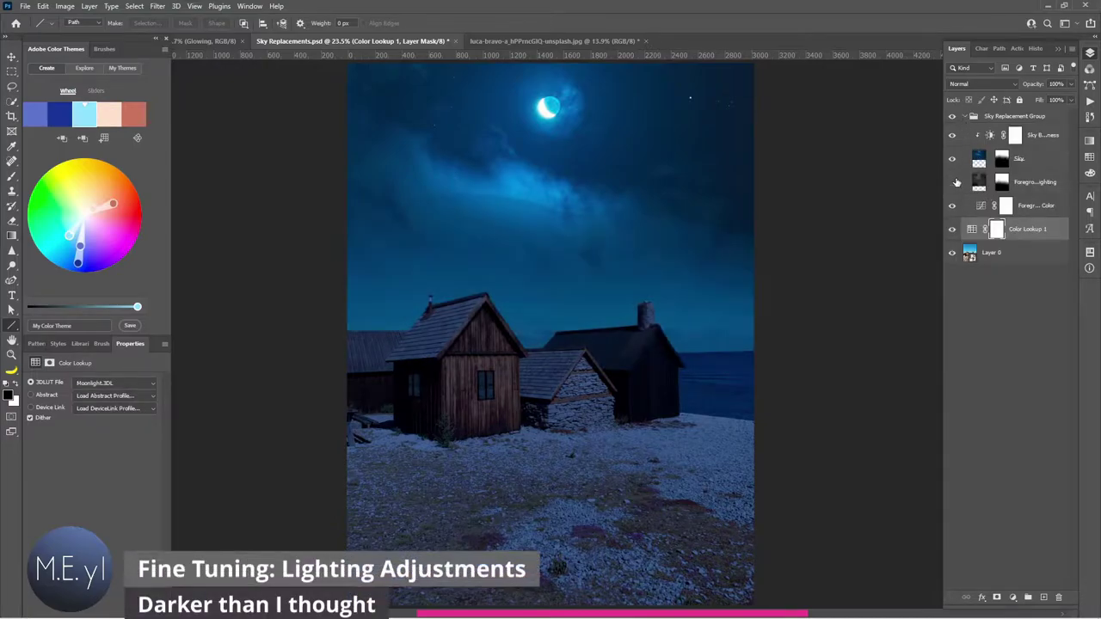
click(952, 183)
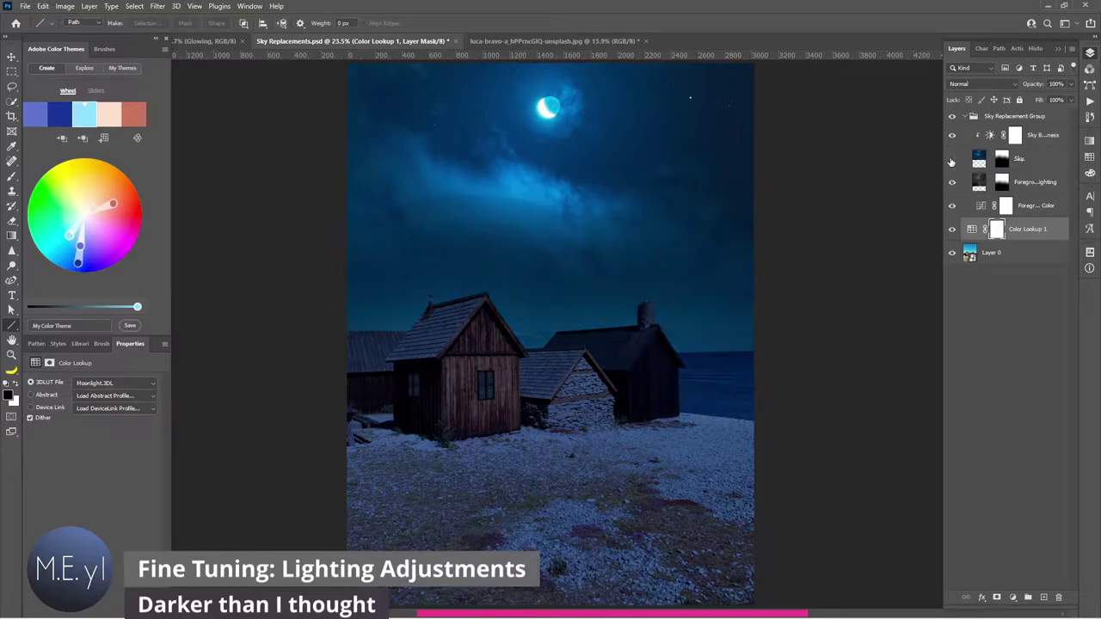
click(951, 160)
click(951, 160)
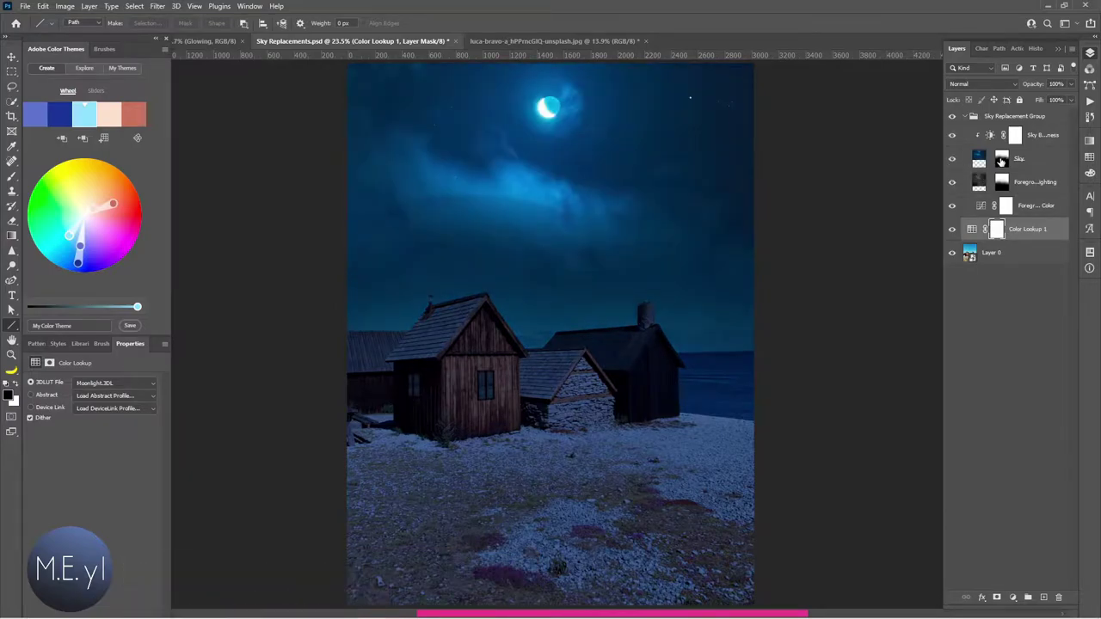
alt+click(1001, 160)
alt+click(1001, 160)
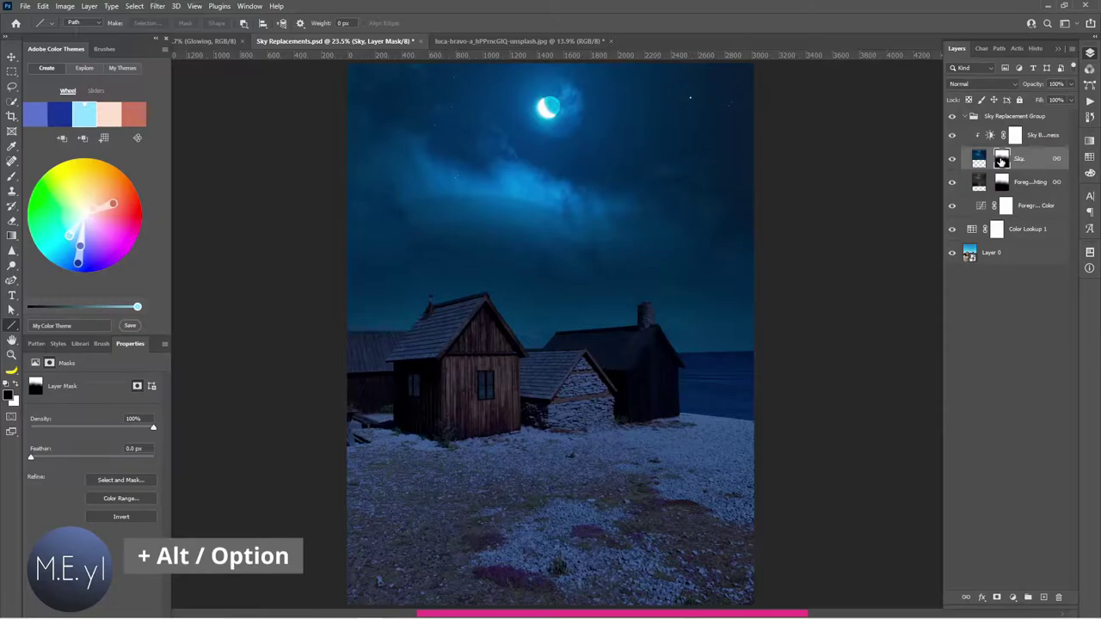
alt+click(1001, 160)
Step: Set up a large soft Brush at low flow for painting the Sky mask
key(b)
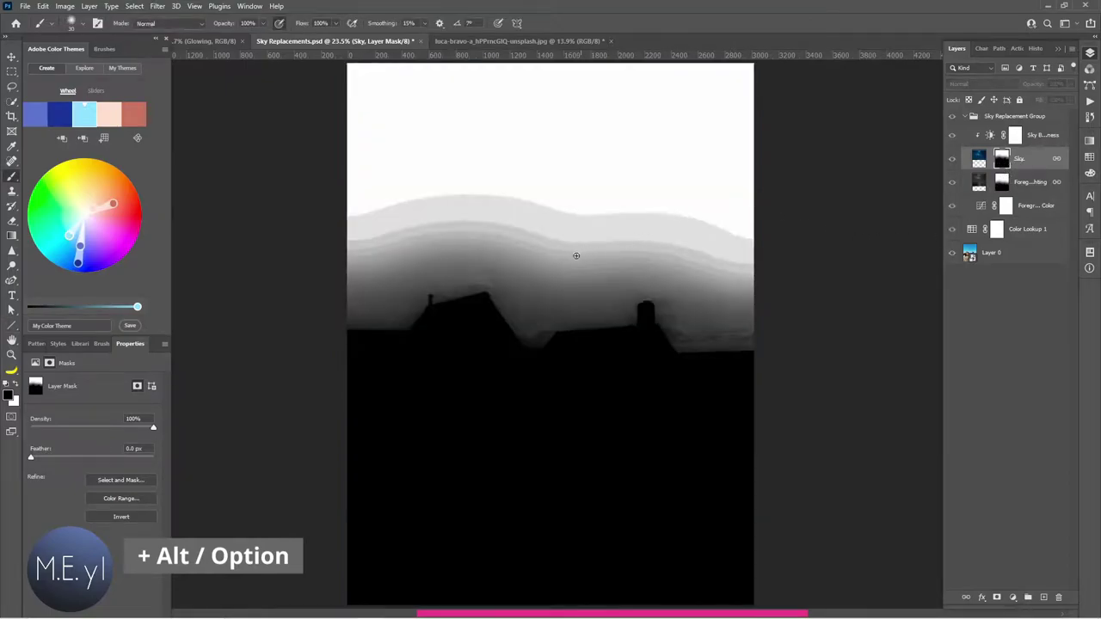
drag(575, 255, 614, 270)
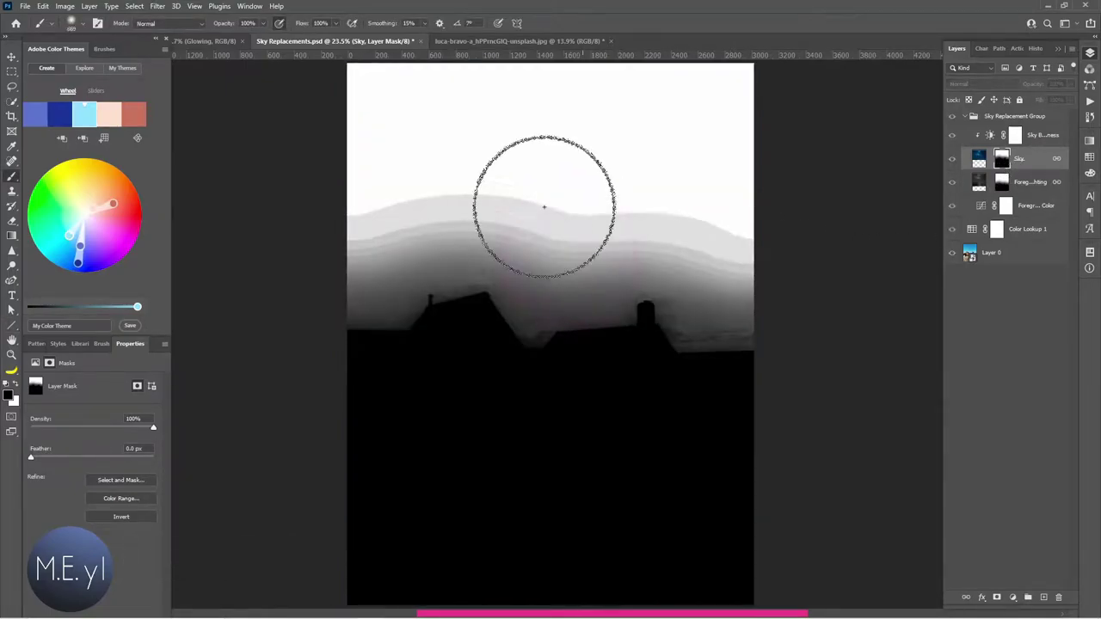
click(1001, 160)
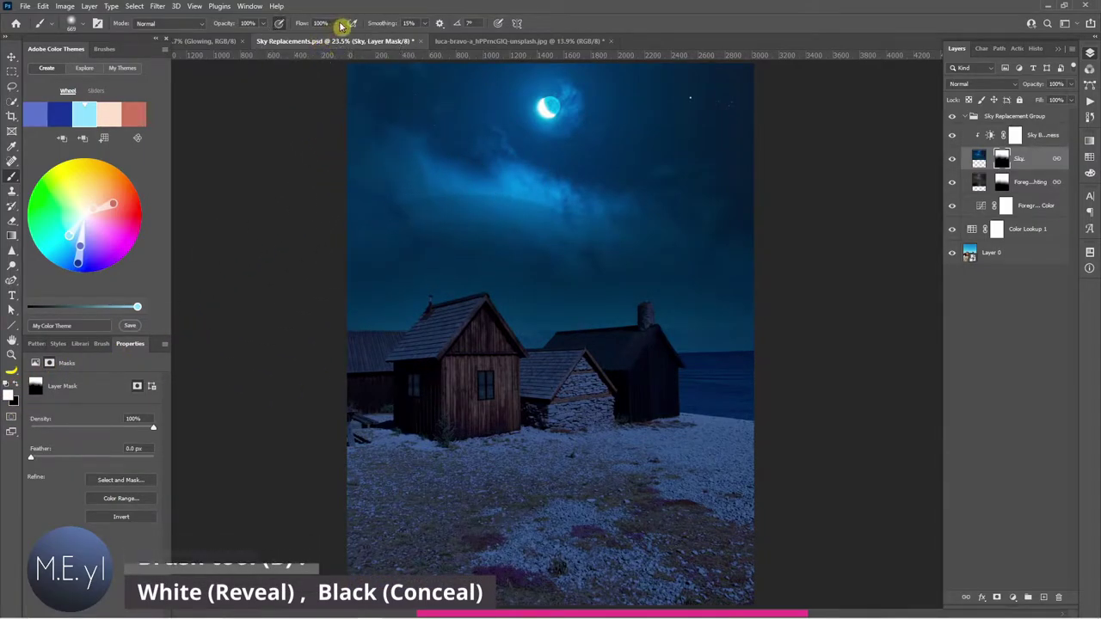
drag(303, 23, 282, 24)
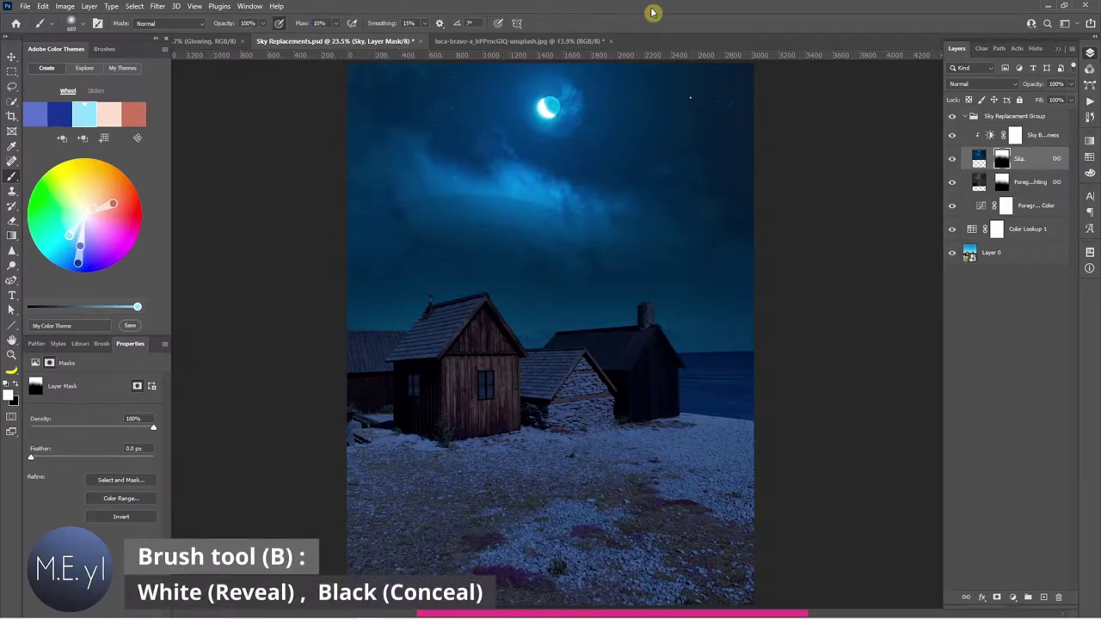
drag(455, 221, 412, 221)
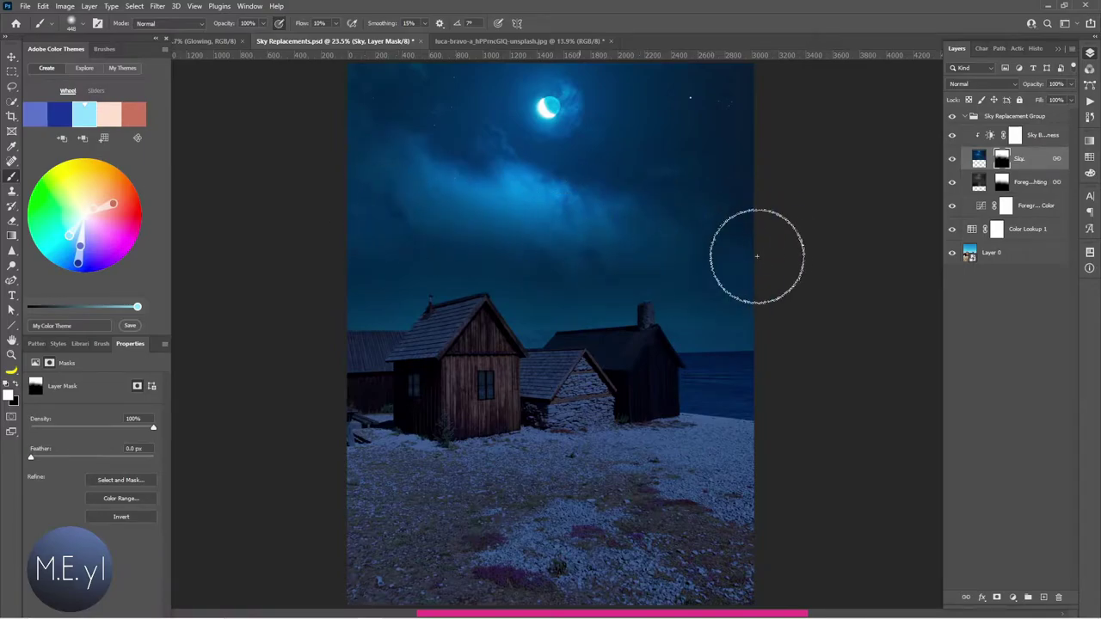
drag(565, 209, 593, 209)
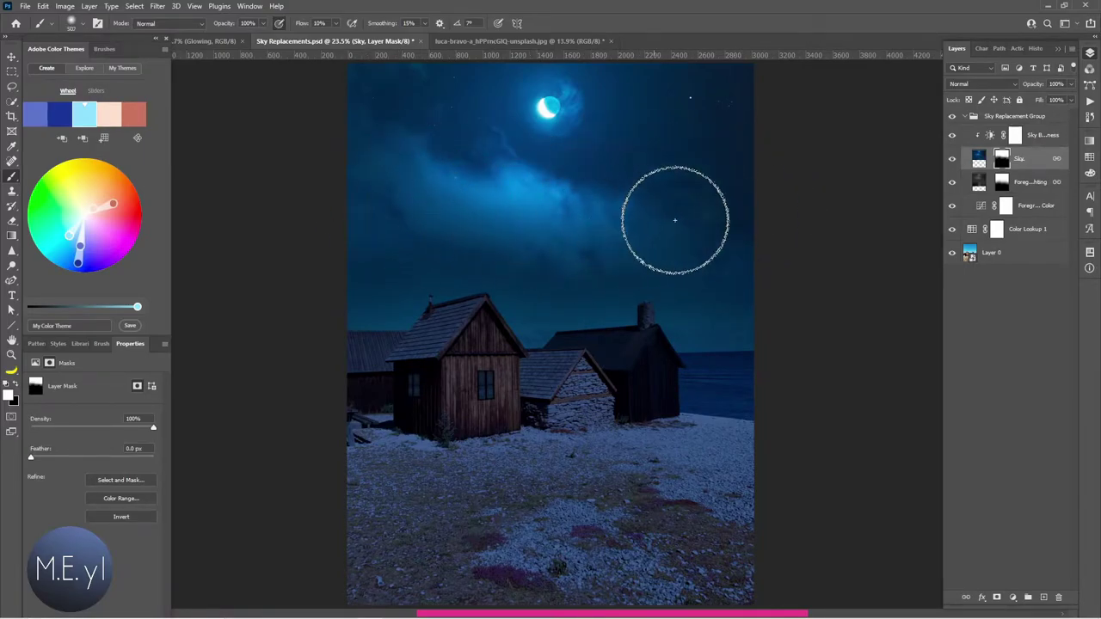
Step: Check the painted Sky mask against the full composite, ending on the composite
alt+click(1001, 160)
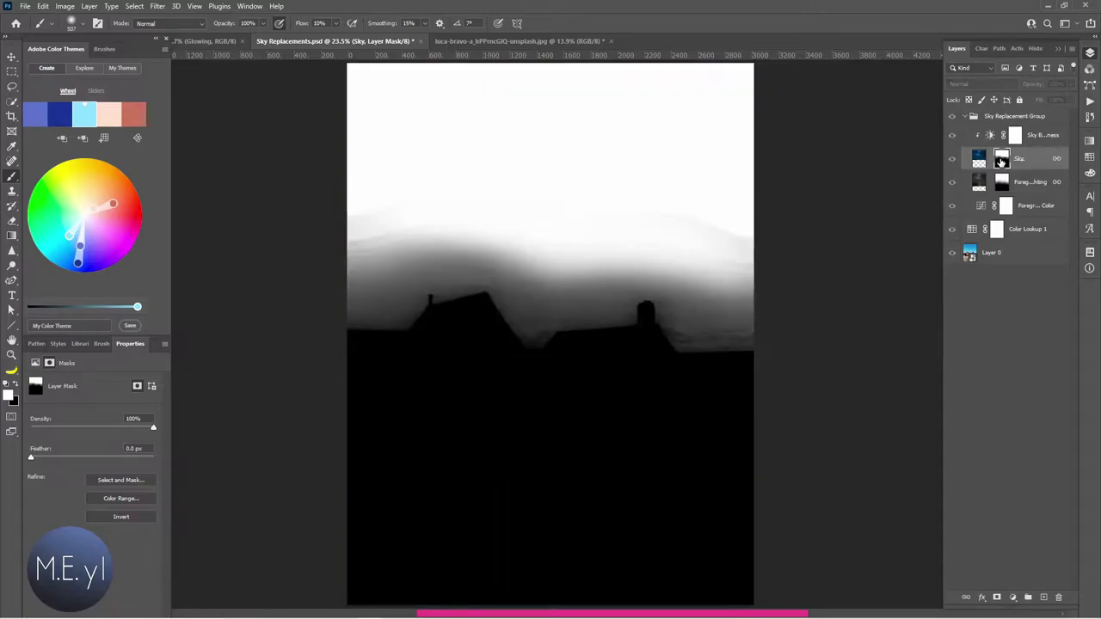
alt+click(1001, 159)
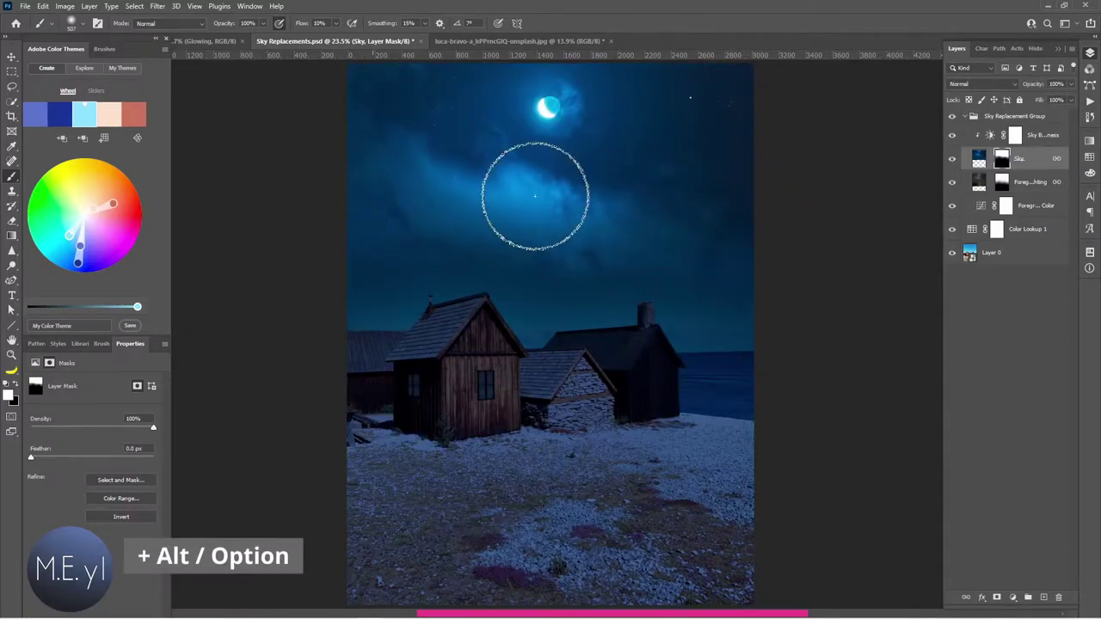
alt+click(1001, 159)
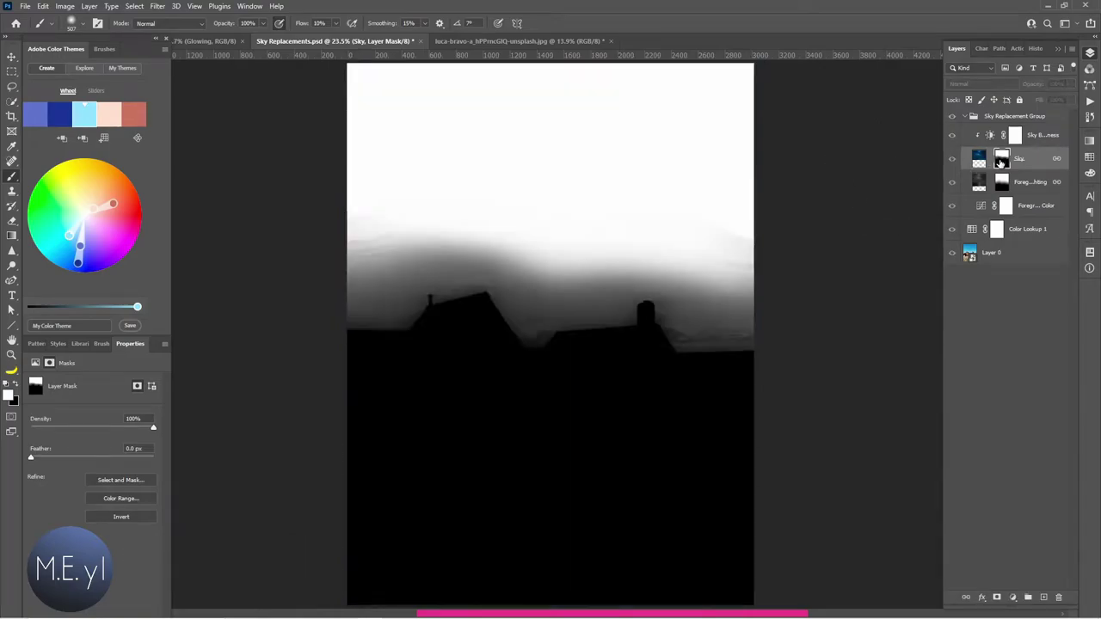
alt+click(1001, 159)
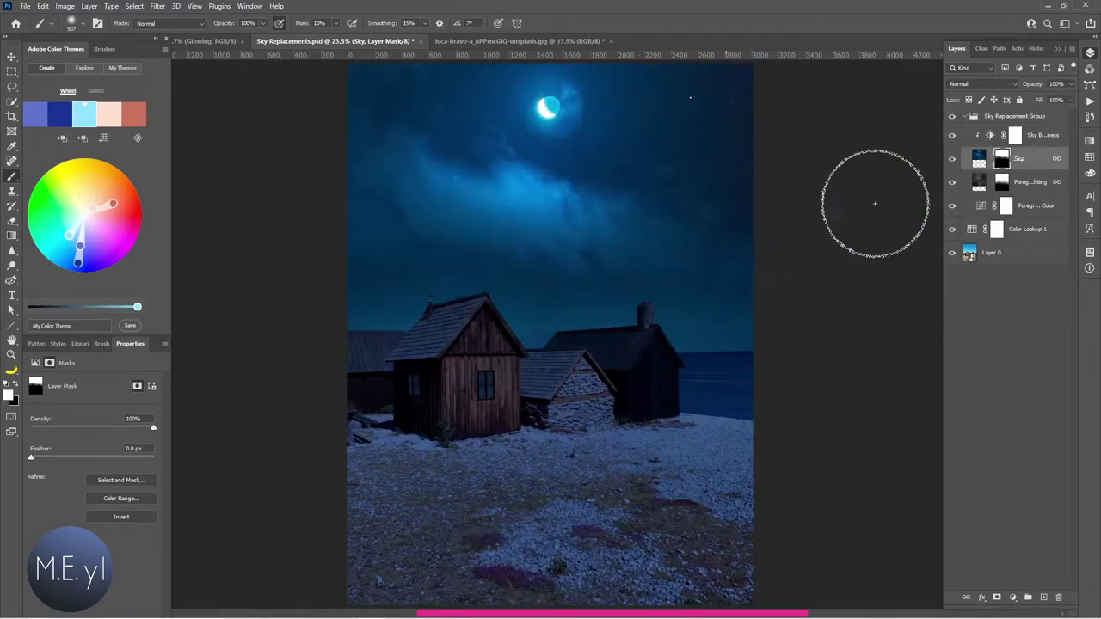
alt+click(1014, 160)
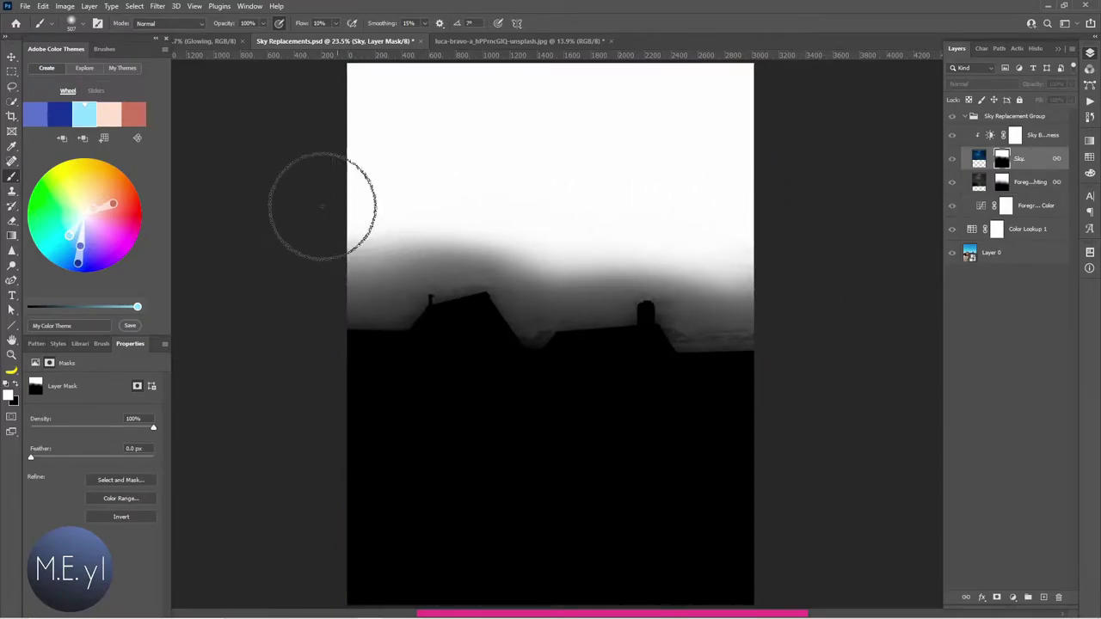
alt+click(1001, 159)
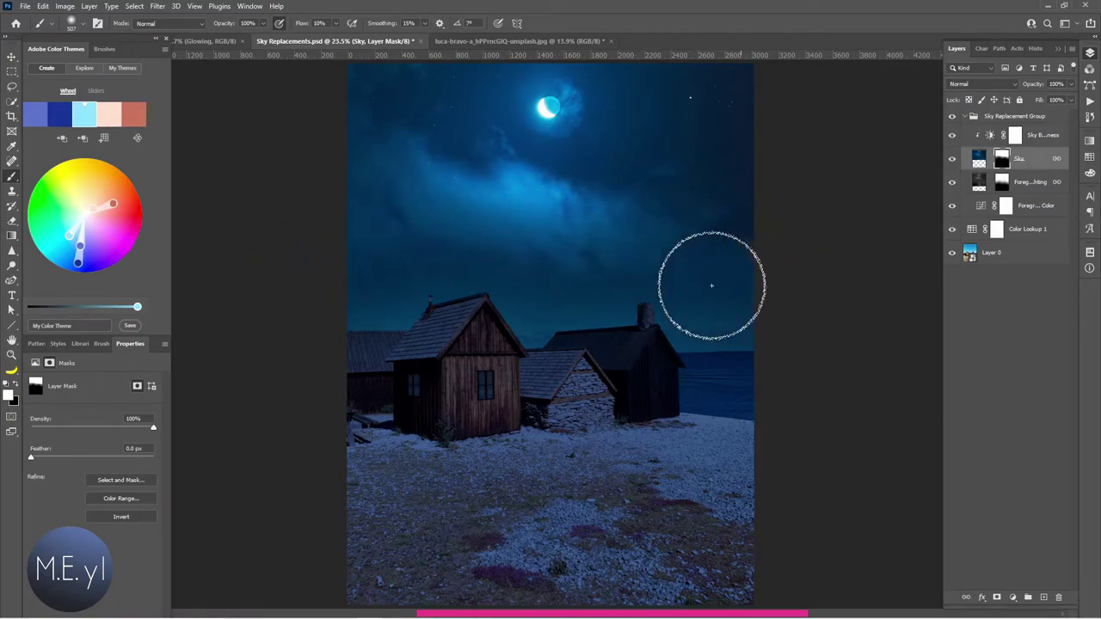
Step: Collapse Sky Replacement Group and compare the scene with the sky and night grade toggled
click(963, 116)
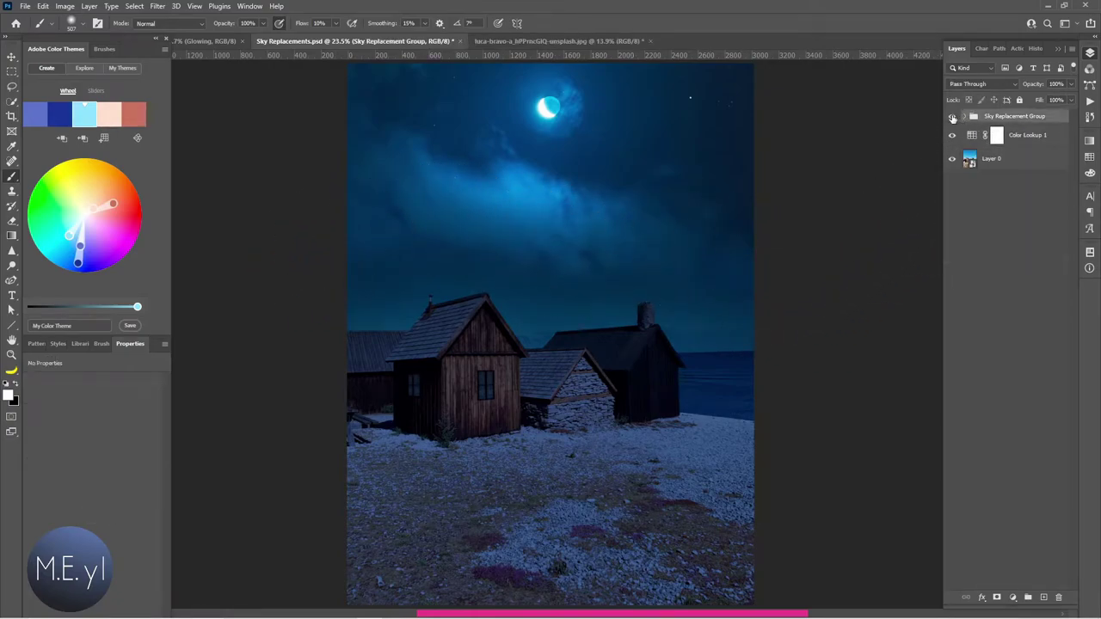
click(952, 117)
click(951, 117)
click(949, 136)
click(949, 140)
Step: Add a Hue/Saturation adjustment above Color Lookup 1 with Saturation at -45
click(1033, 142)
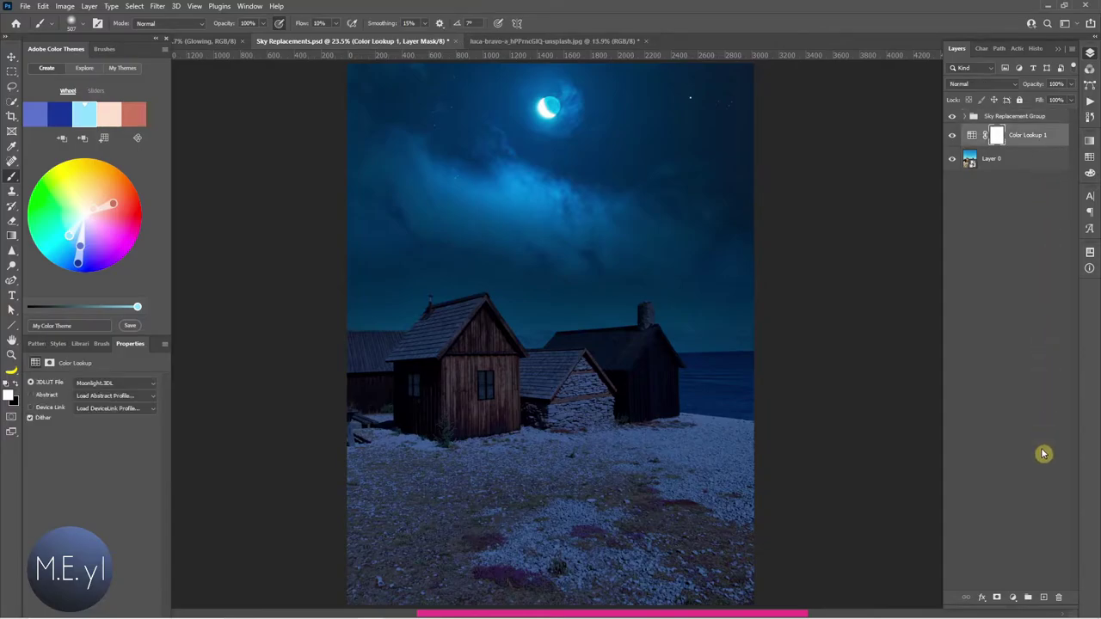
click(1013, 598)
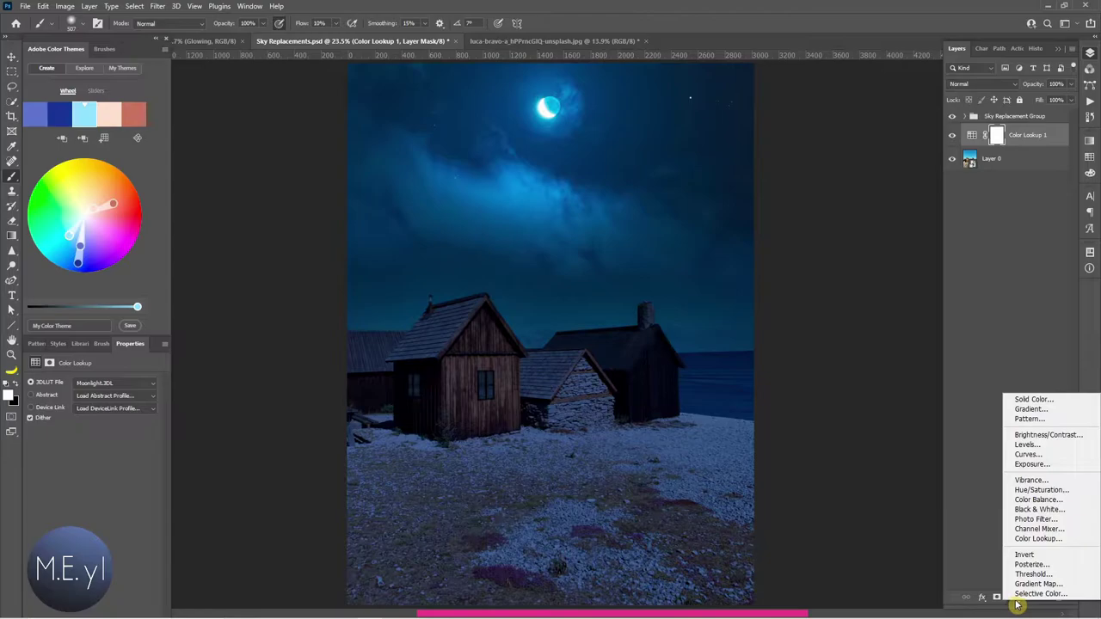
click(1055, 490)
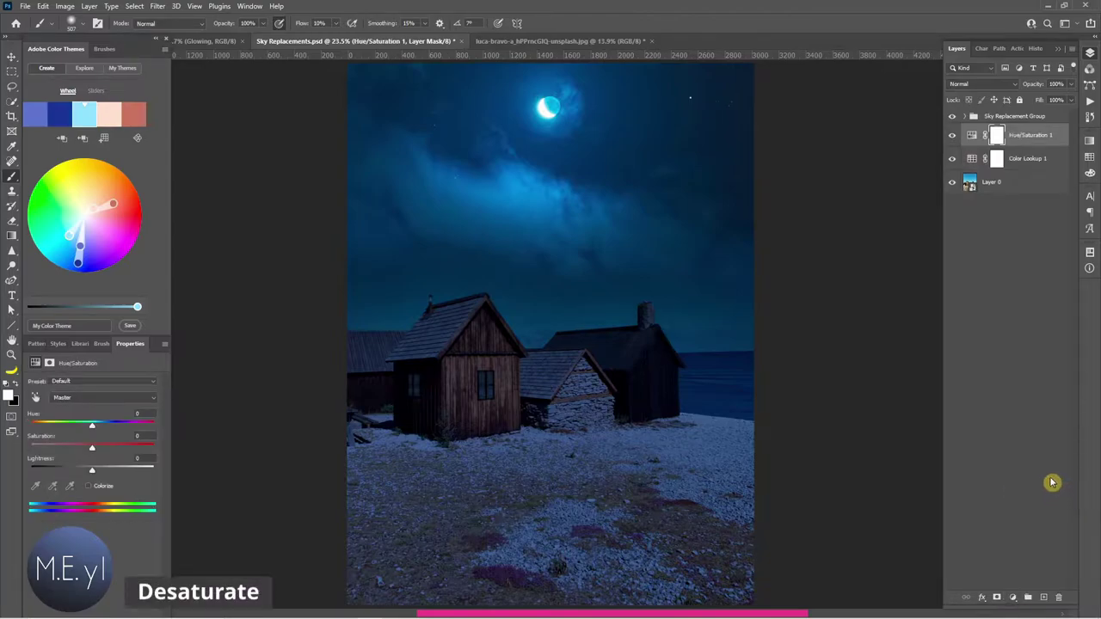
click(972, 138)
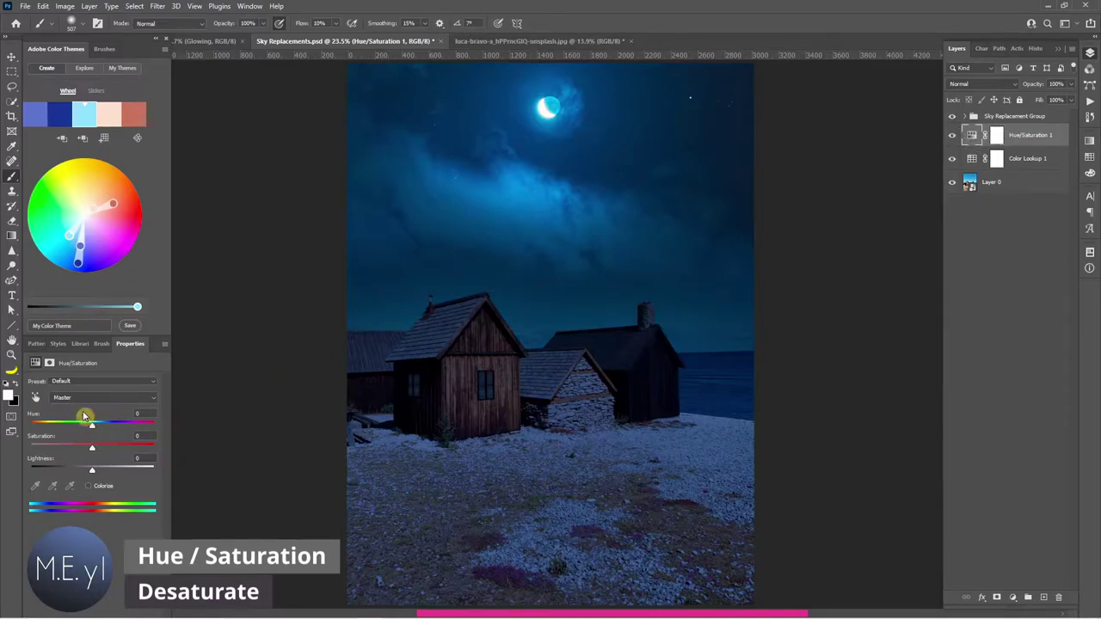
drag(87, 452, 68, 451)
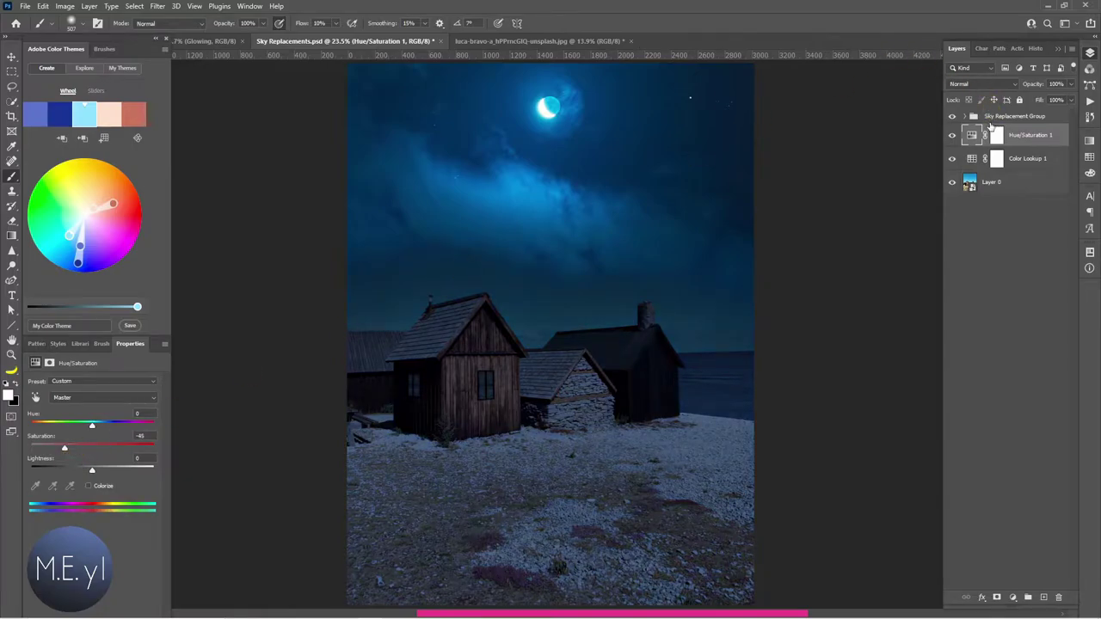
Step: Compare the scene with and without the desaturation and target the Hue/Saturation mask
click(950, 136)
click(951, 136)
click(949, 137)
click(972, 137)
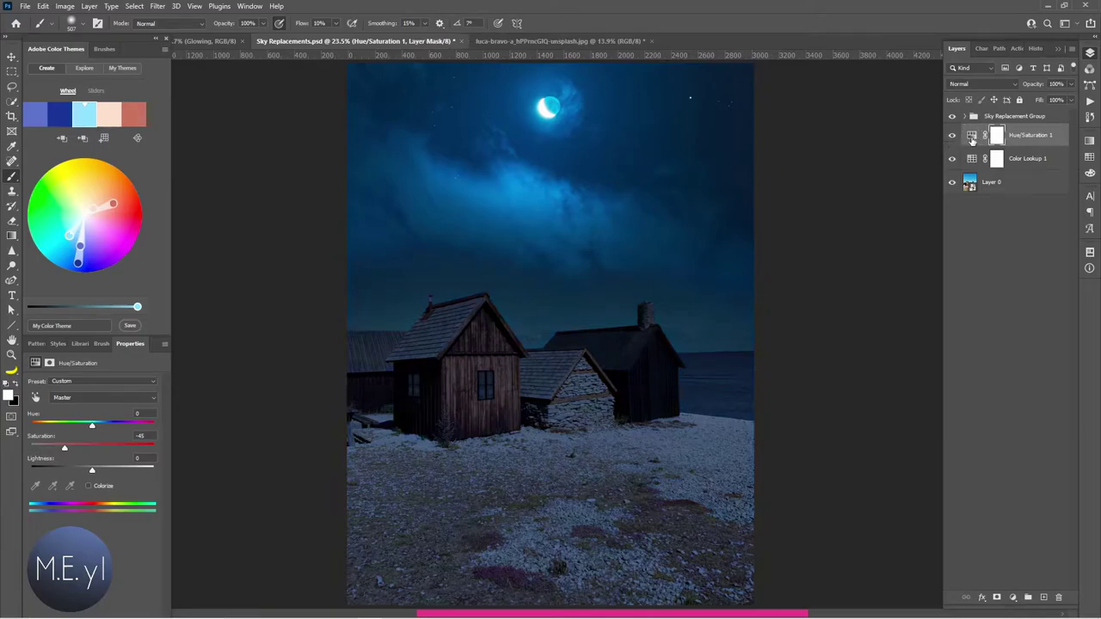
key(m)
click(1012, 596)
Step: Add a Curves 1 adjustment mapping input 59 to output 37, and compare before and after
click(1027, 453)
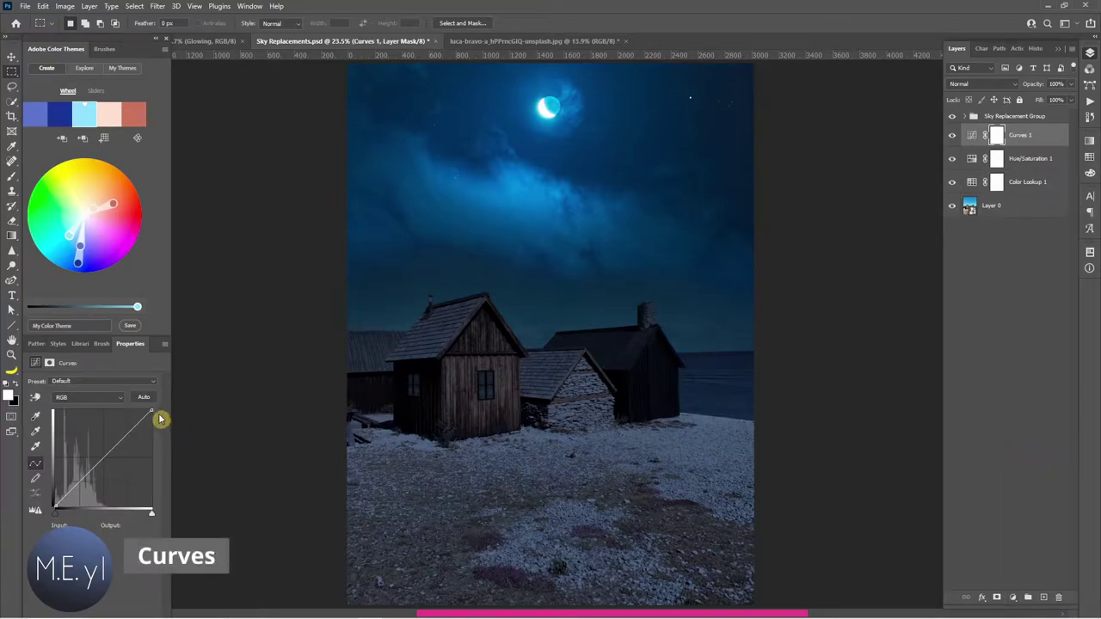
drag(151, 411, 155, 422)
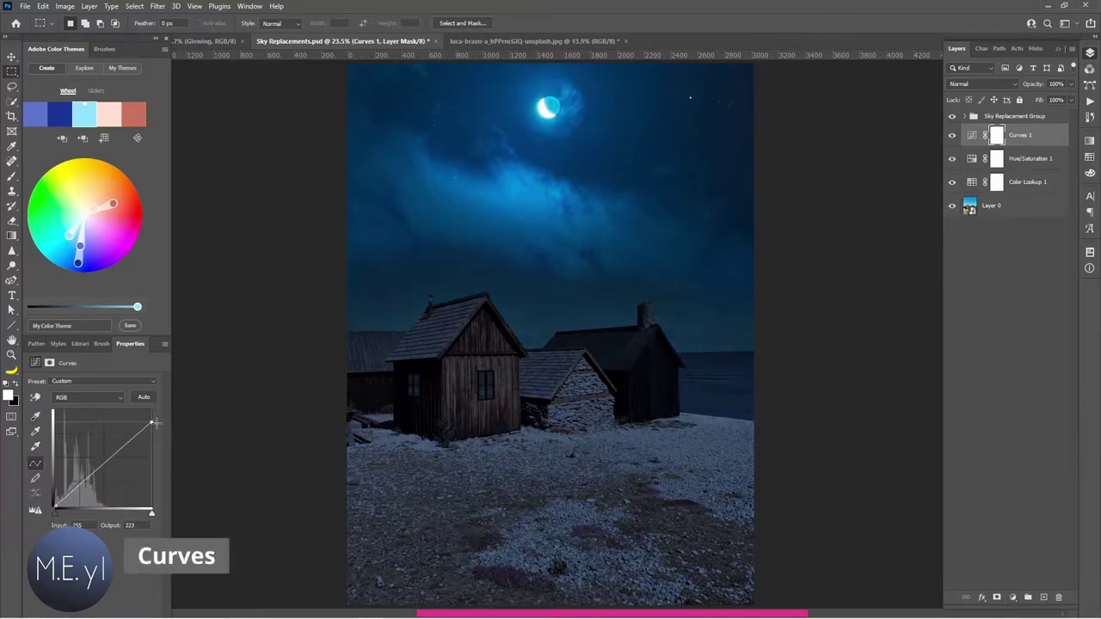
drag(86, 480, 78, 492)
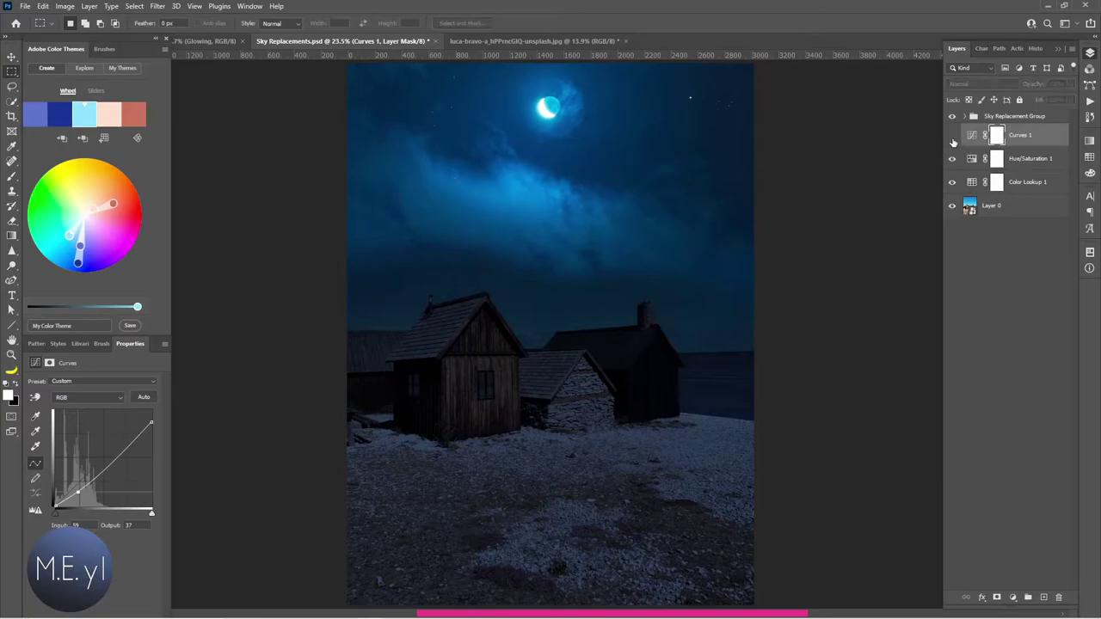
click(953, 136)
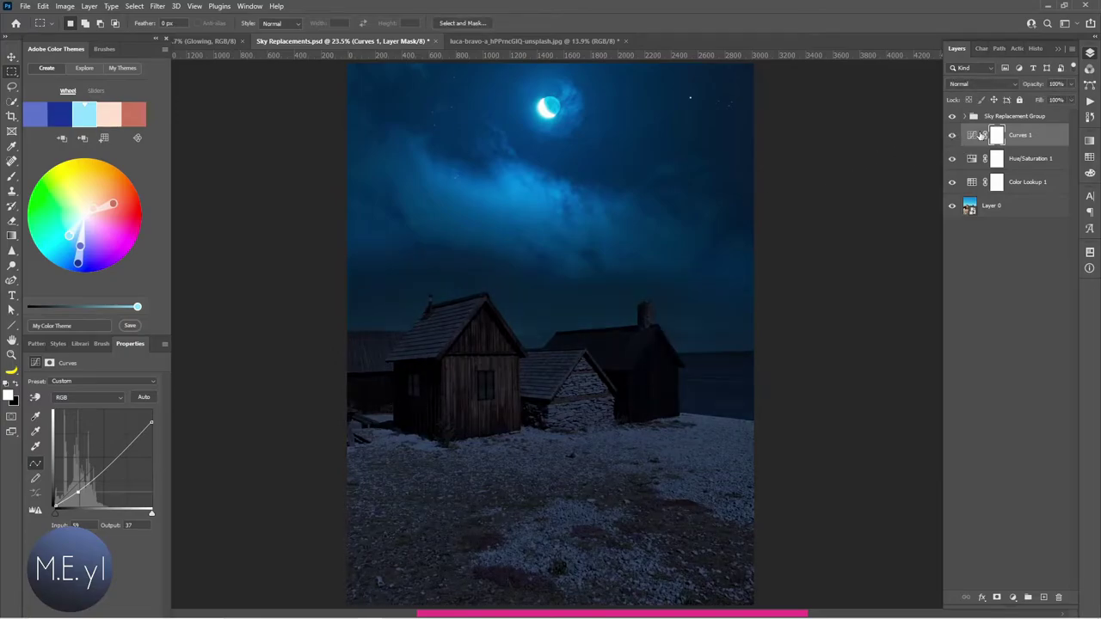
drag(952, 144, 953, 164)
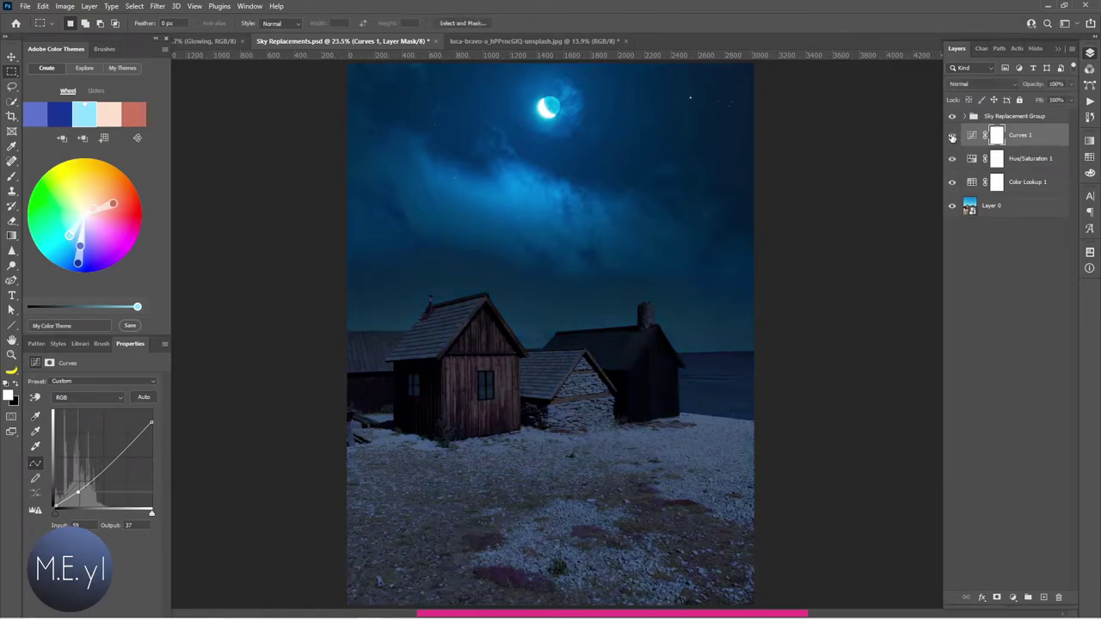
click(952, 136)
Step: Select the cabins with Select Subject on Layer 0, then invert the selection onto the Hue/Saturation 1 mask
key(b)
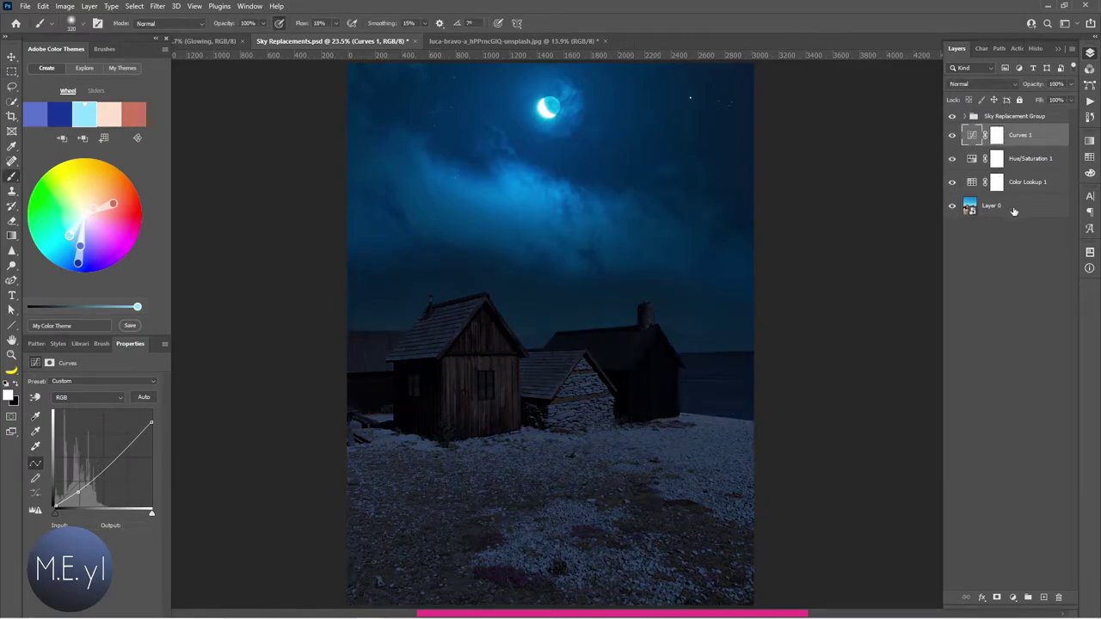
click(1014, 210)
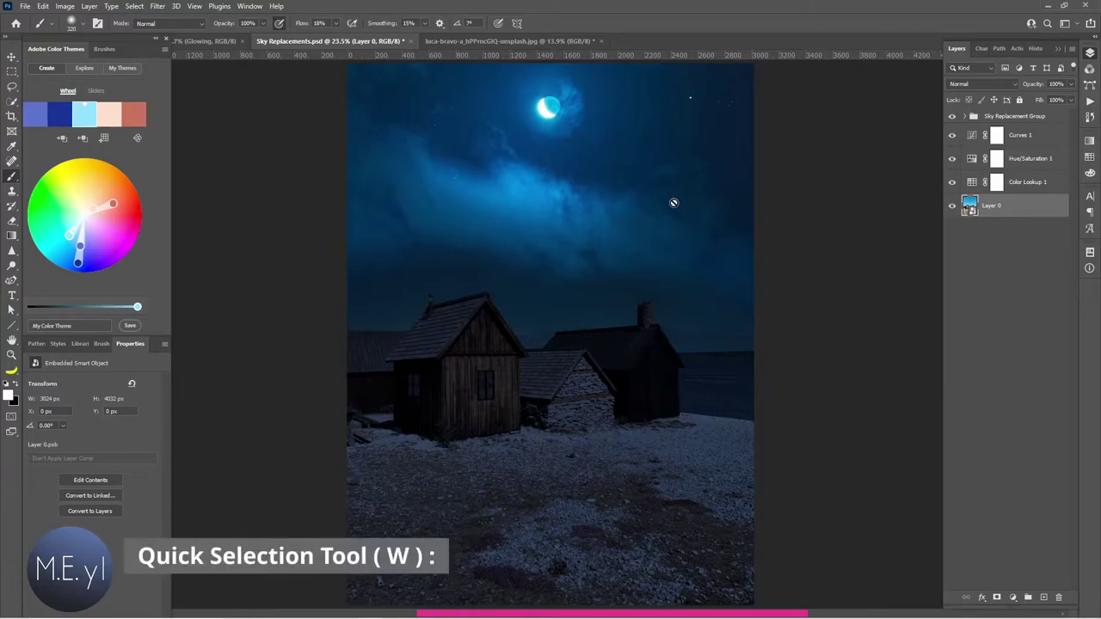
click(15, 102)
right_click(15, 102)
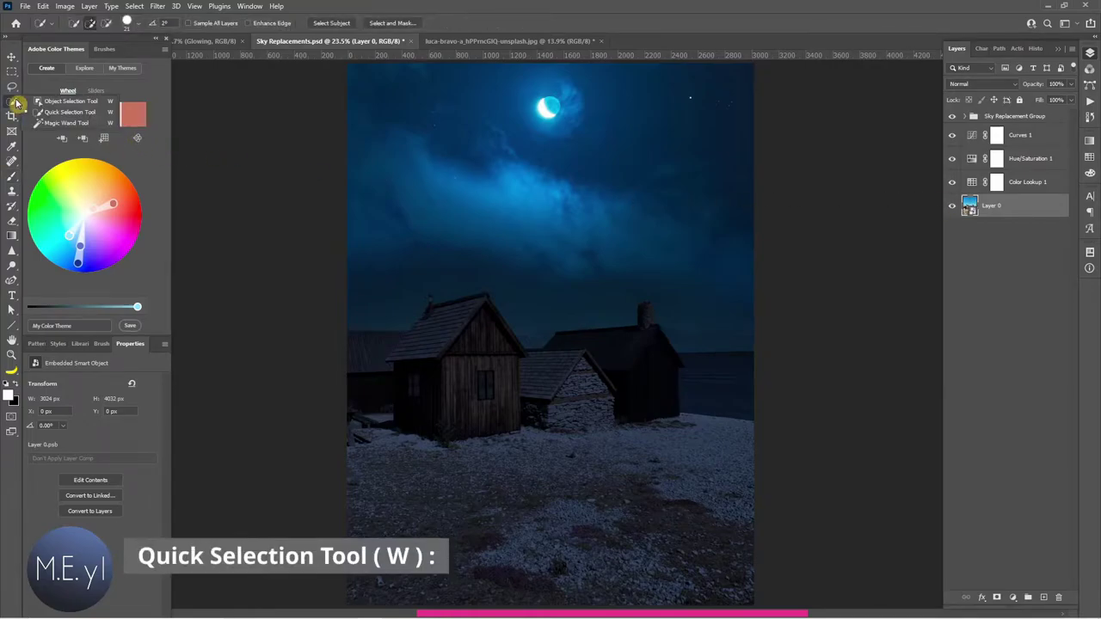
click(333, 24)
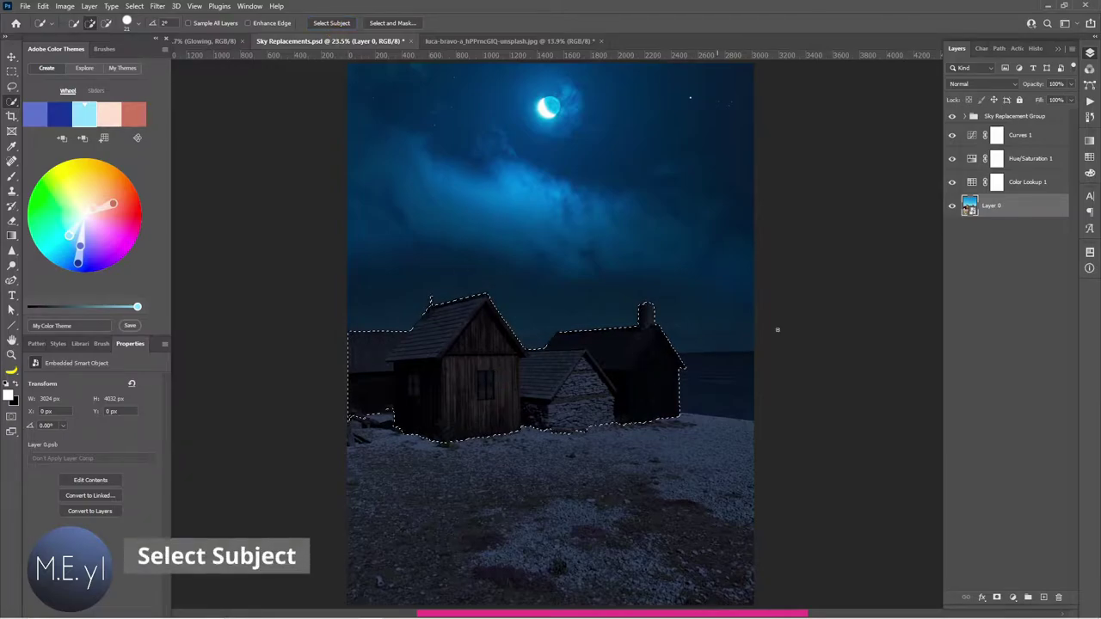
click(995, 161)
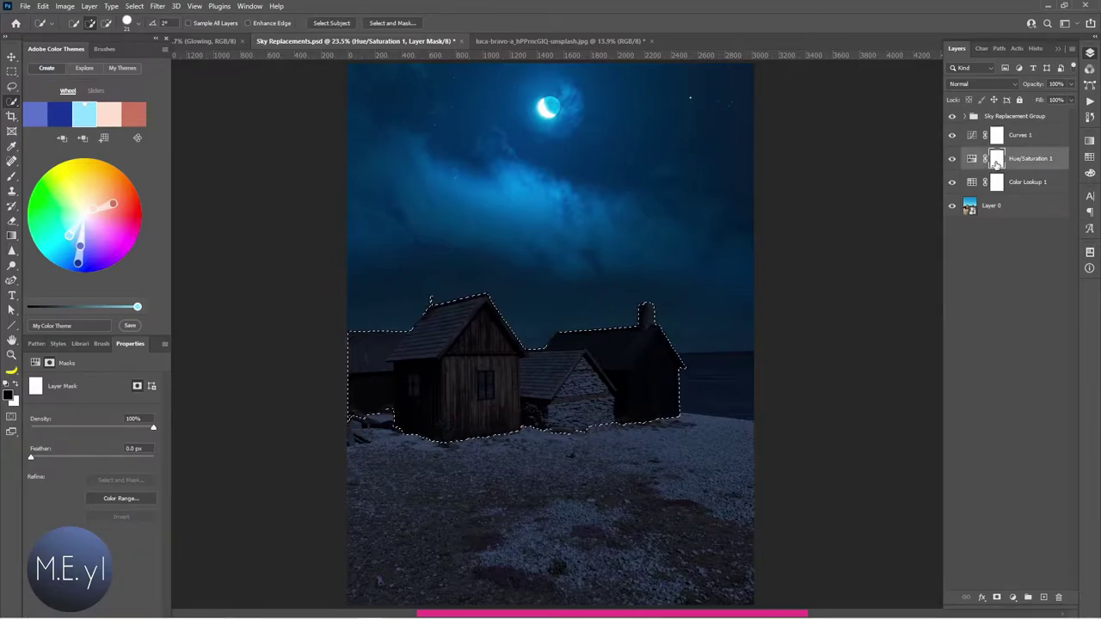
key(shift+ctrl+i)
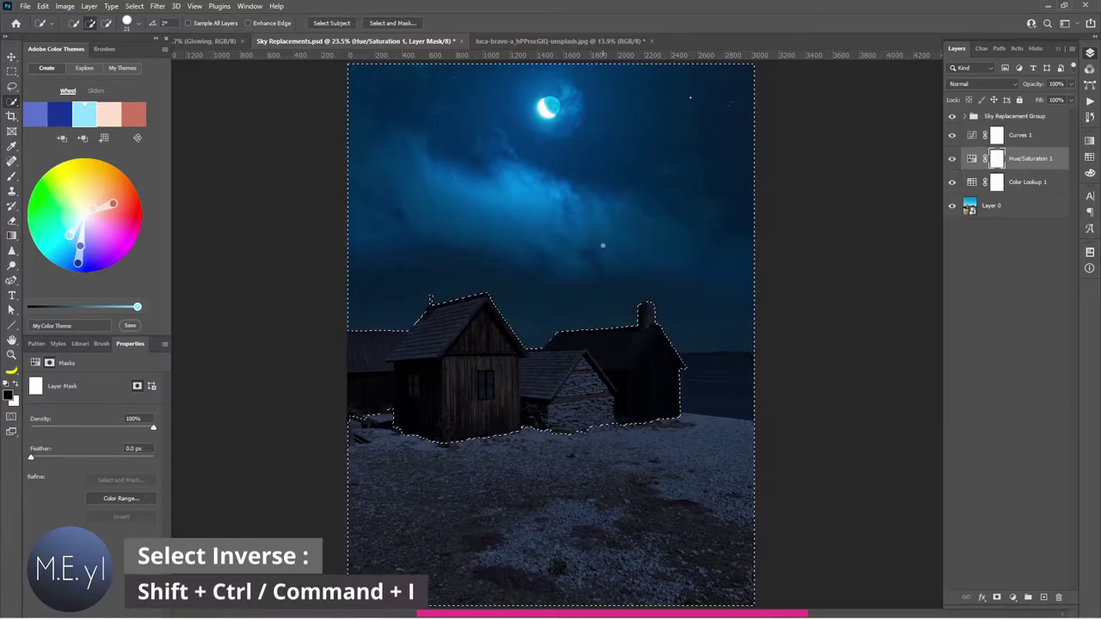
key(b)
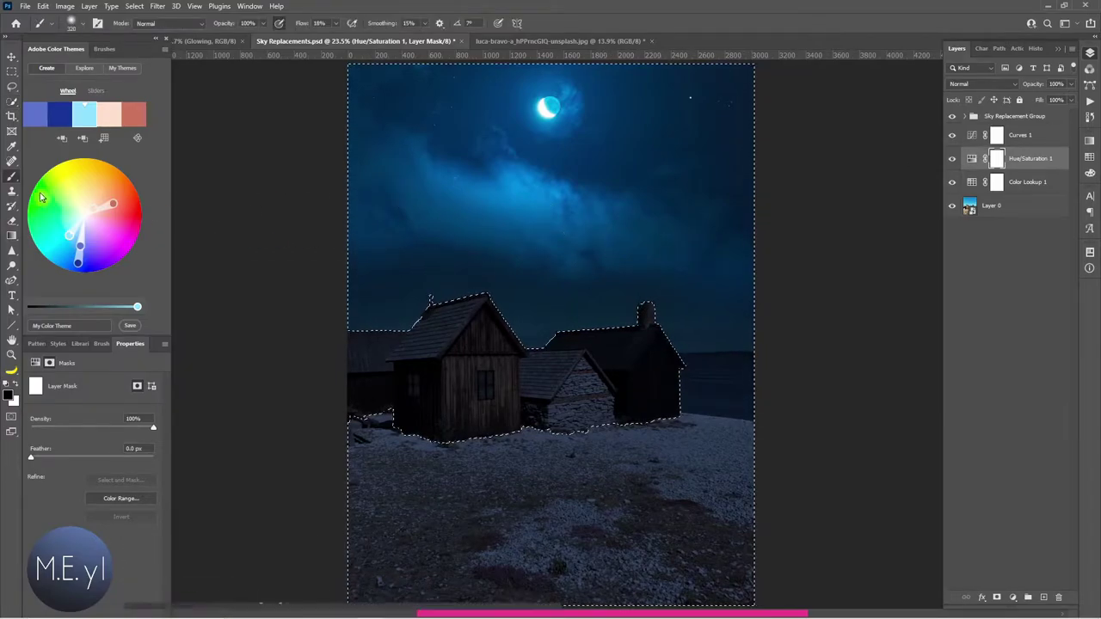
Step: Paint black on the Hue/Saturation 1 mask with a ~148 px soft brush over the sky by the chimney
click(6, 402)
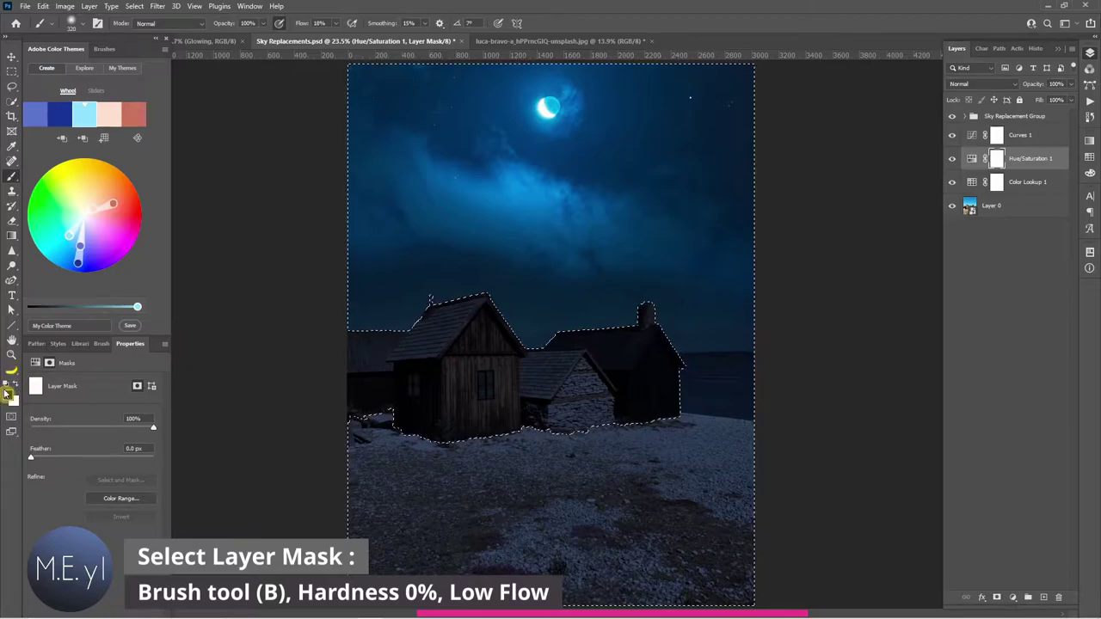
alt+right_click(371, 299)
drag(391, 308, 364, 307)
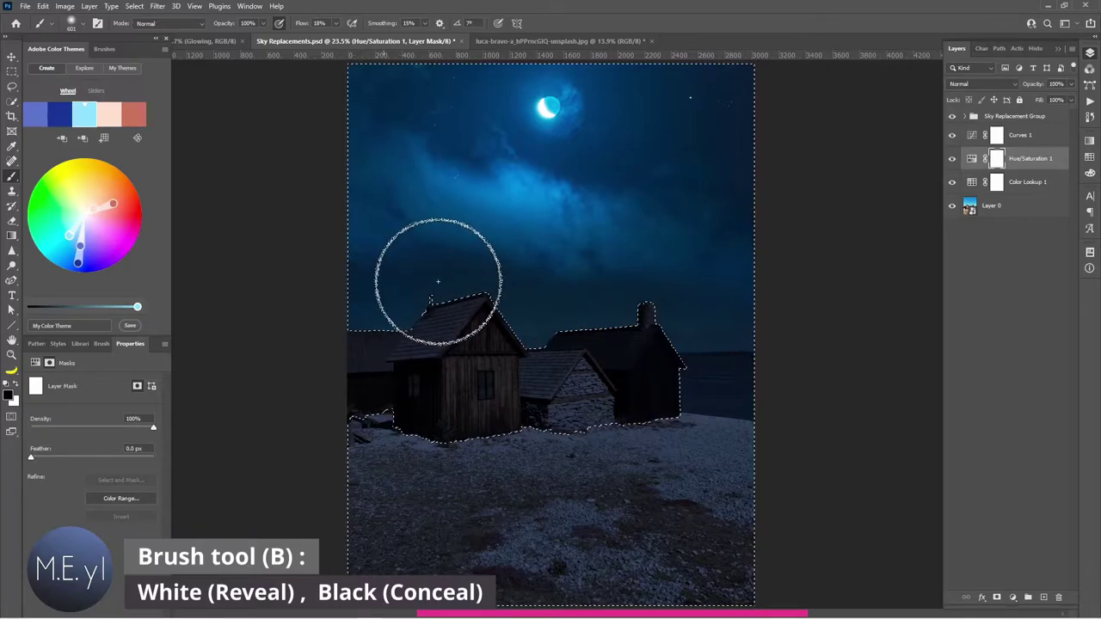
drag(651, 302, 730, 311)
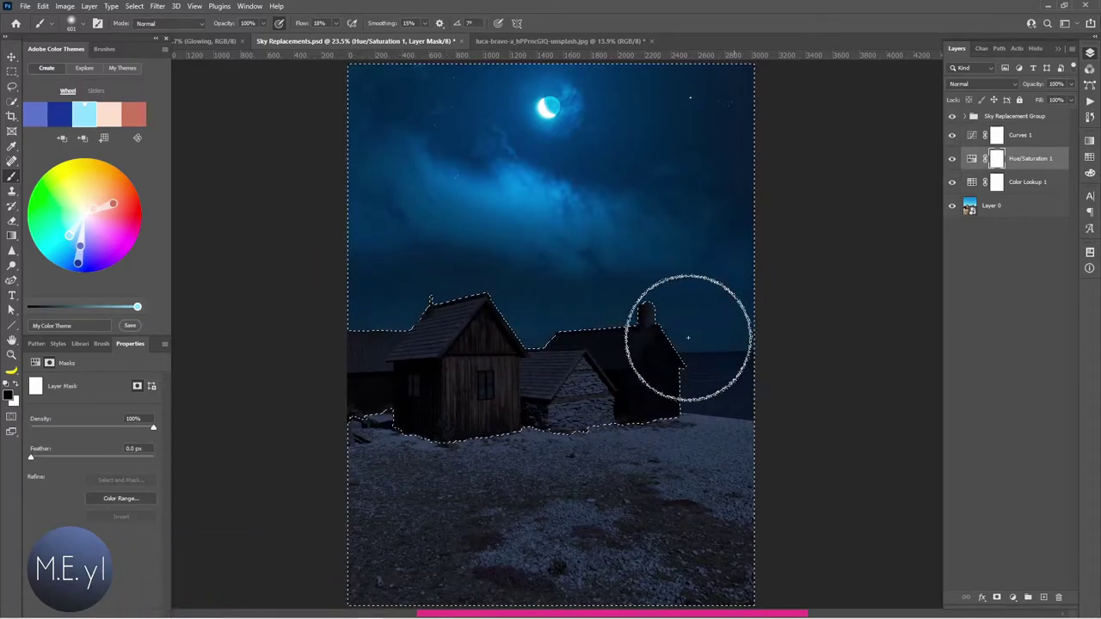
key(bracketleft)
key(bracketleft)
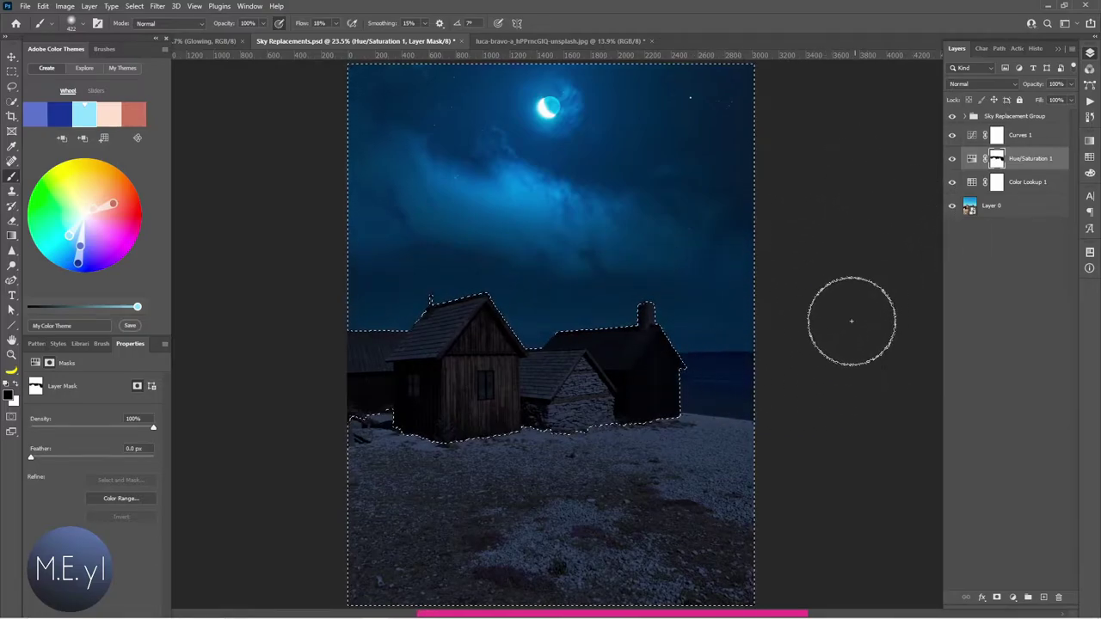
Step: Check the mask in black and white, touch up right of the house, and deselect
alt+click(995, 160)
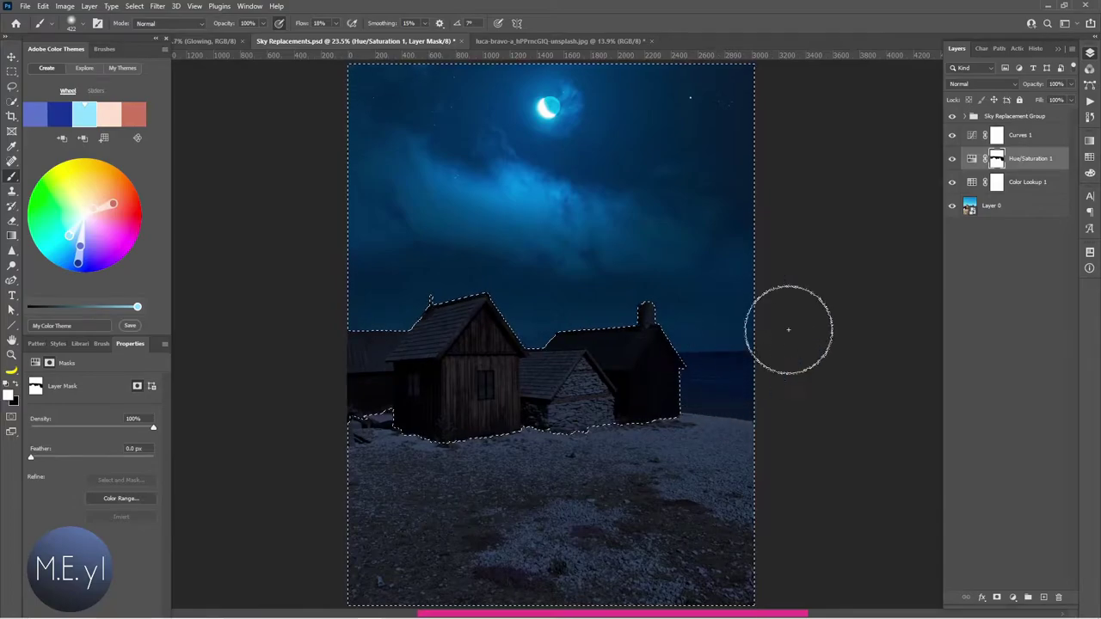
alt+click(995, 160)
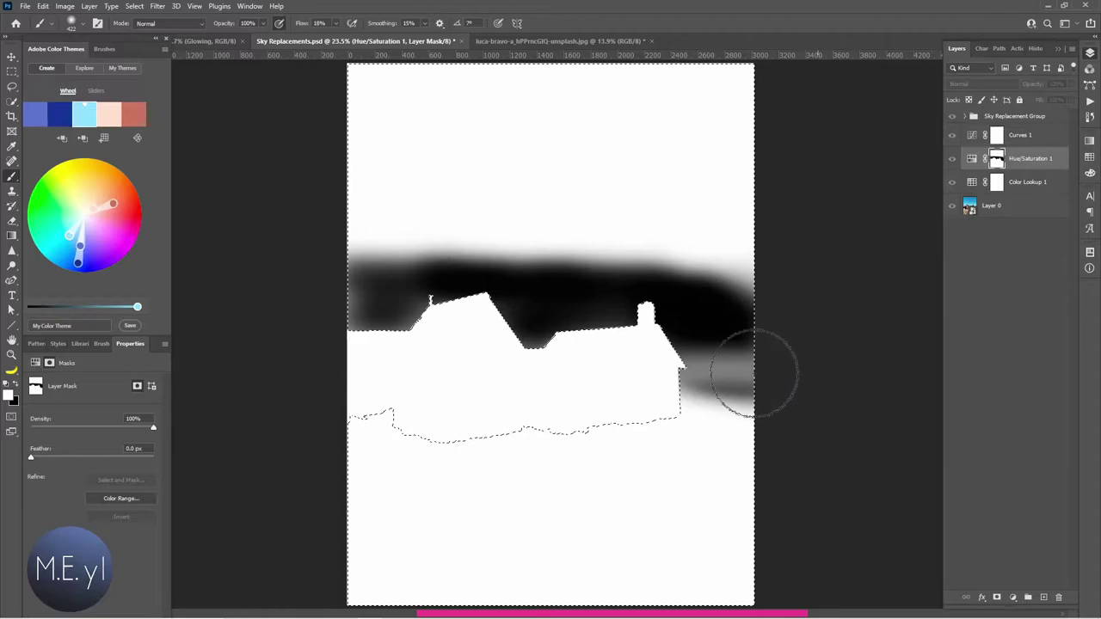
drag(757, 373, 776, 388)
alt+click(996, 160)
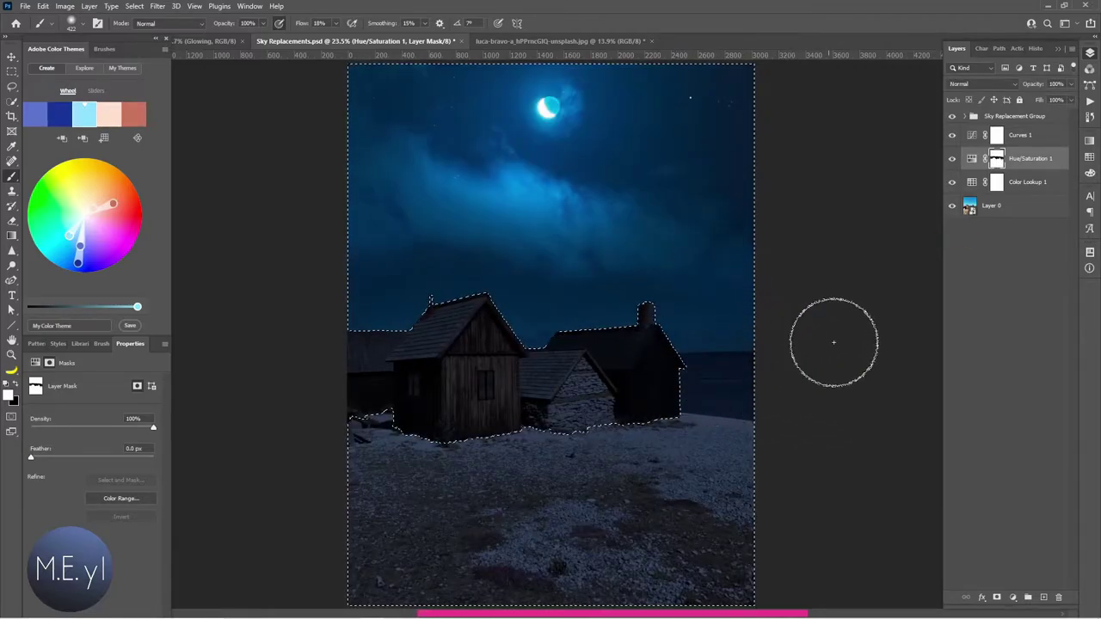
key(ctrl+d)
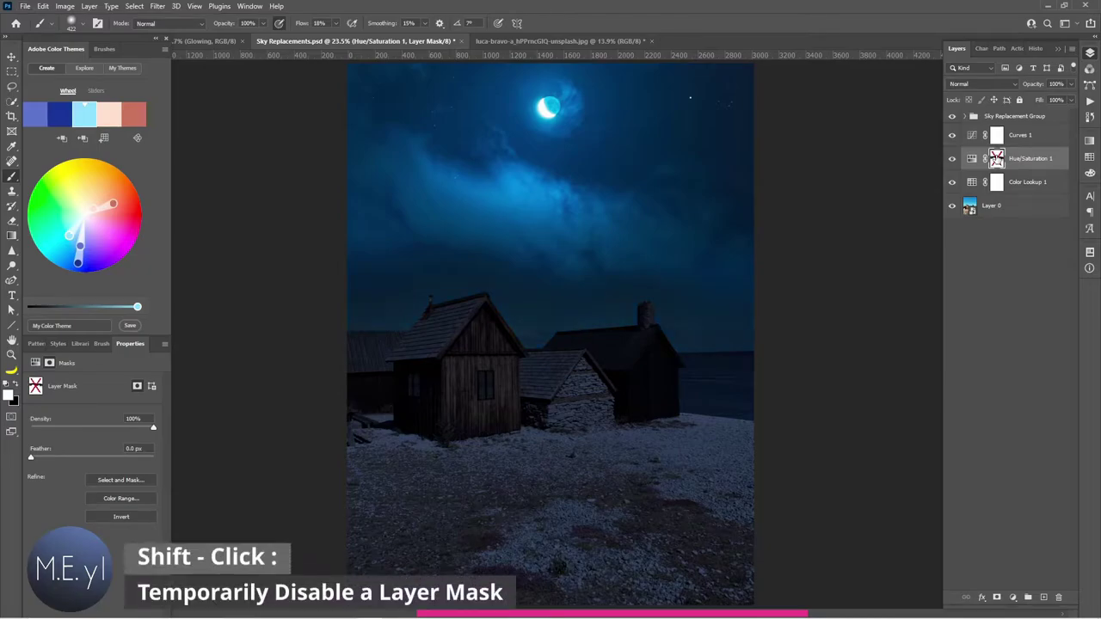
shift+click(996, 159)
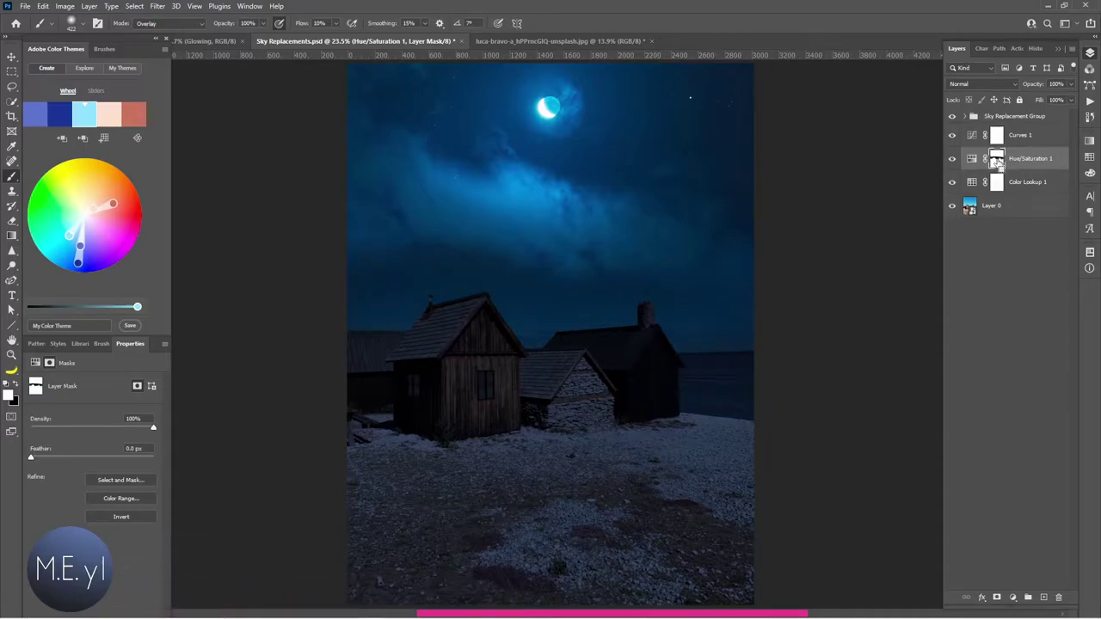
Step: Select Curves 1 and compare the scene with it hidden and shown
click(1038, 160)
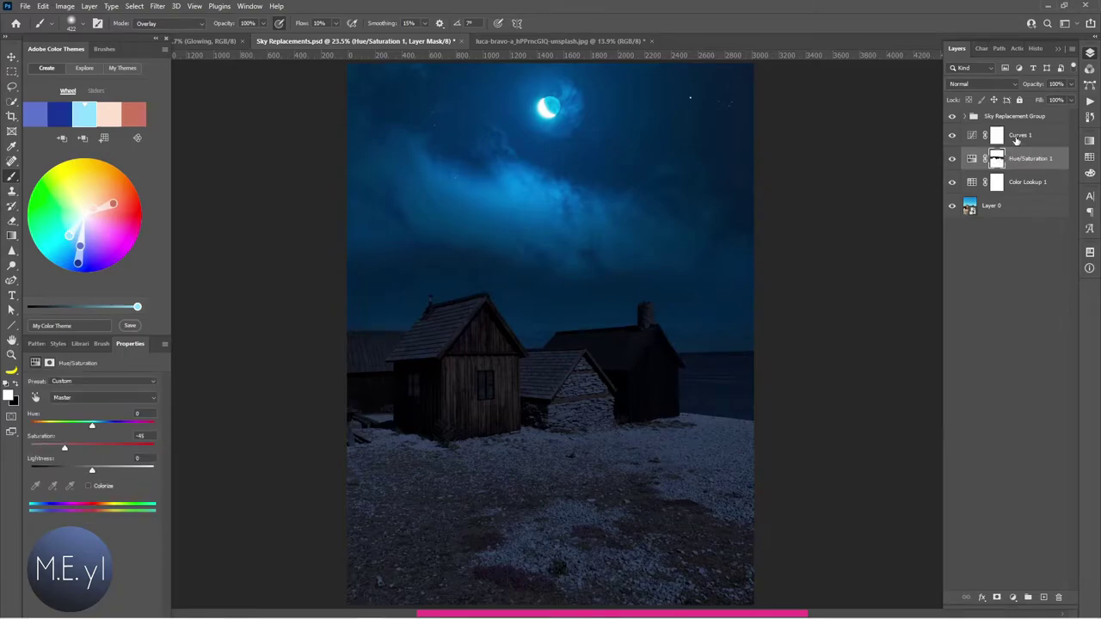
click(1017, 136)
click(950, 136)
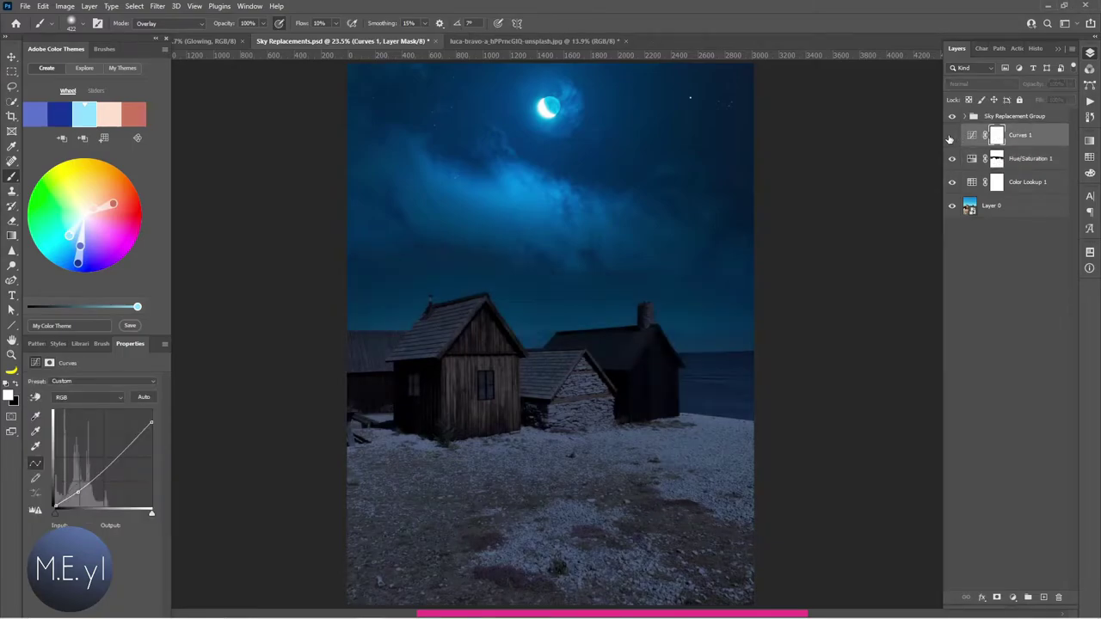
click(950, 135)
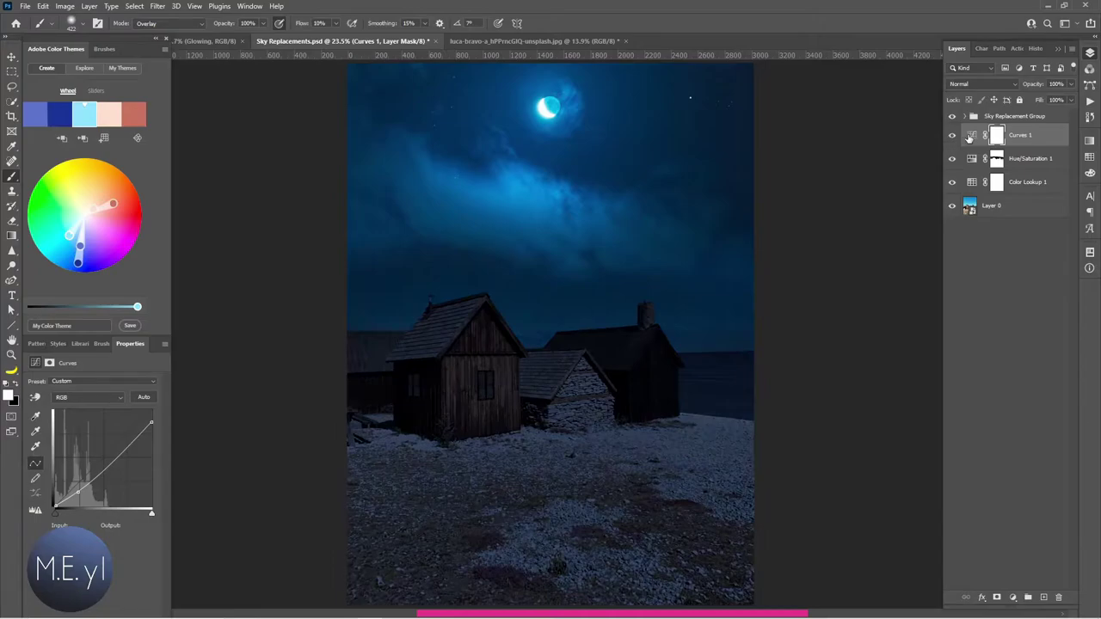
click(973, 136)
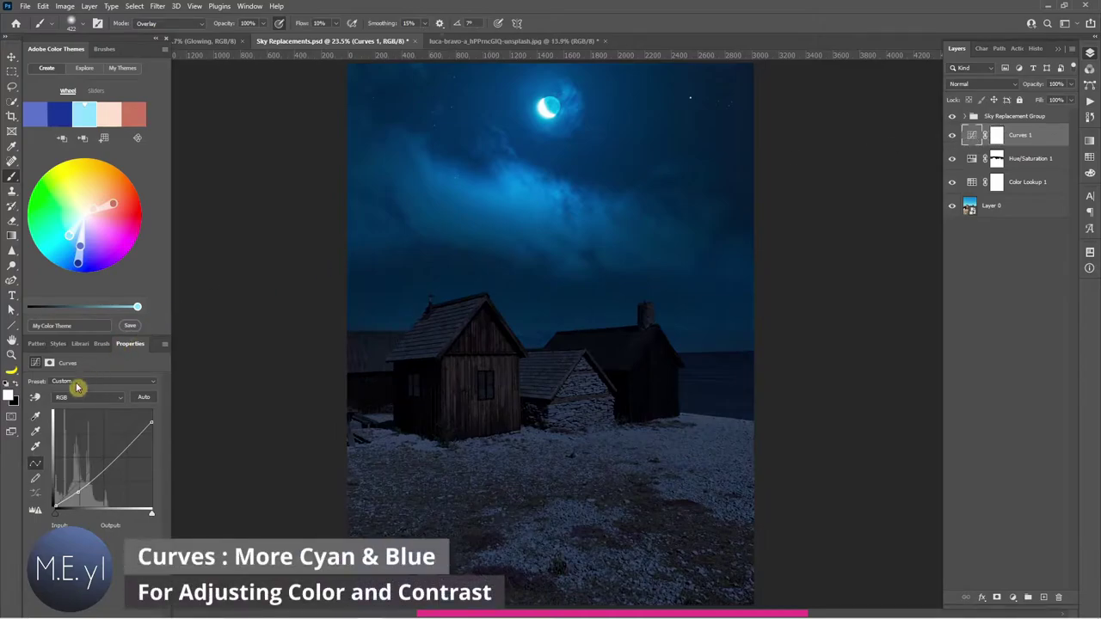
Step: Pull the Red curve down (140→99) and raise Blue (119→140), then compare the result
click(99, 396)
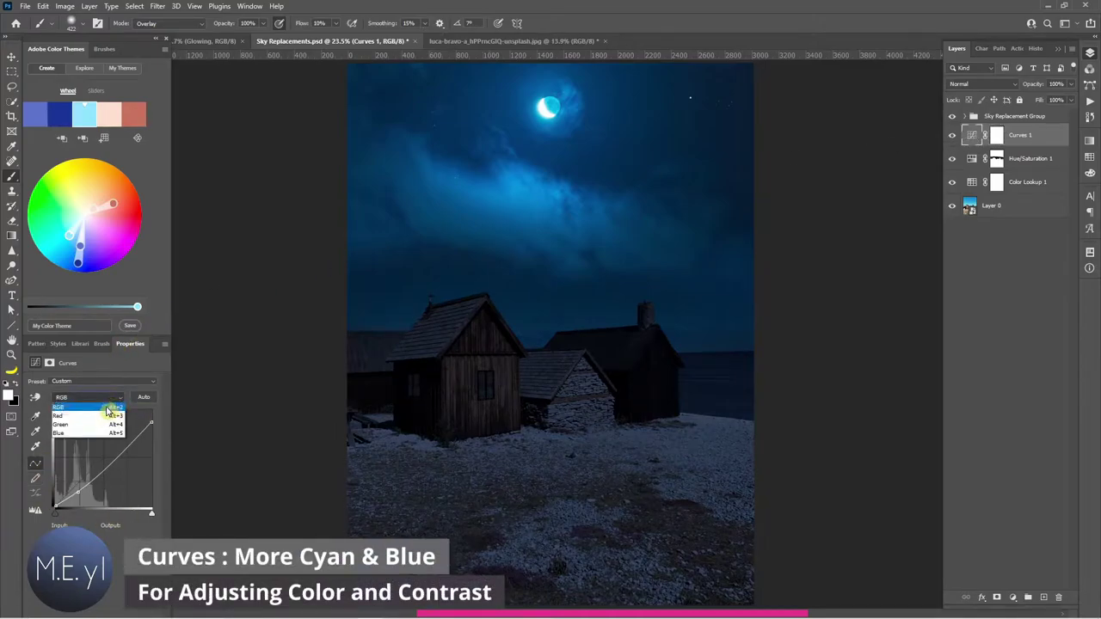
click(102, 411)
drag(114, 447, 107, 468)
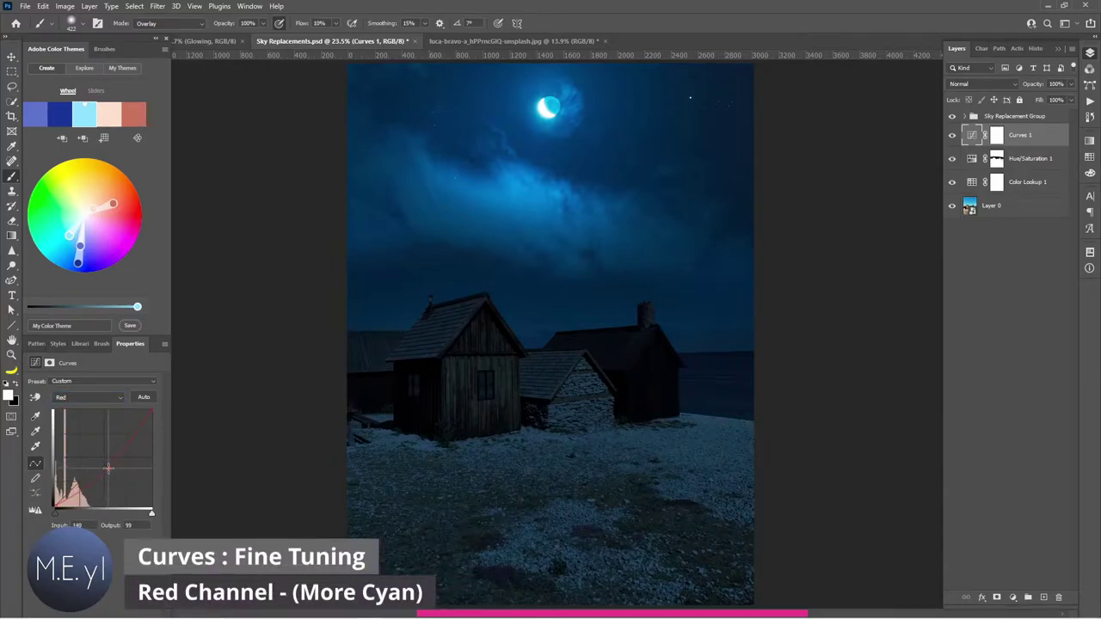
click(89, 397)
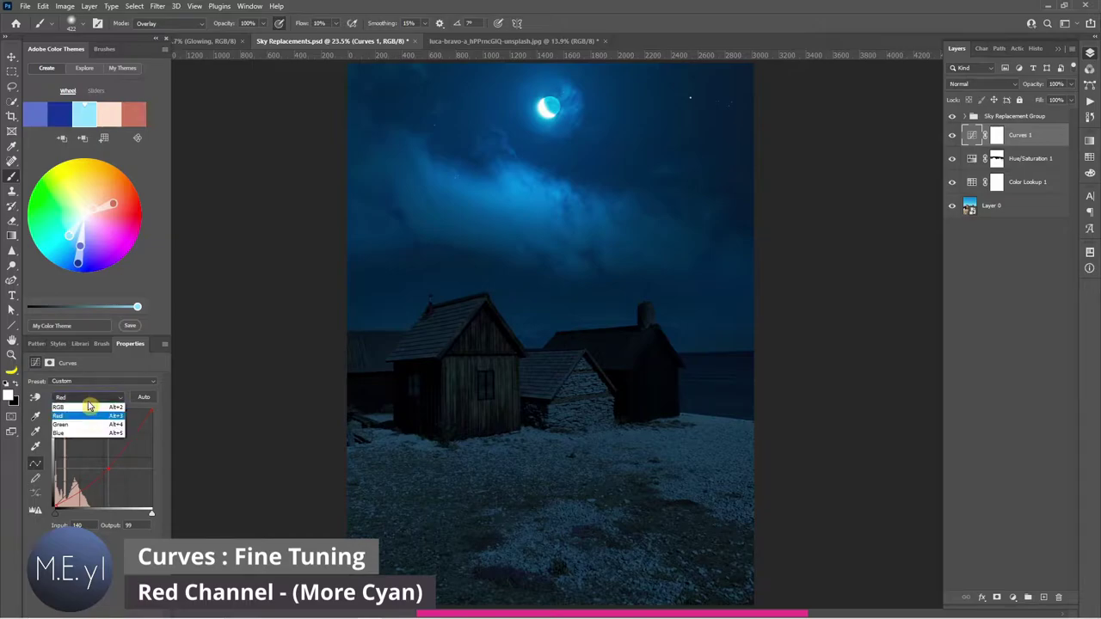
click(91, 433)
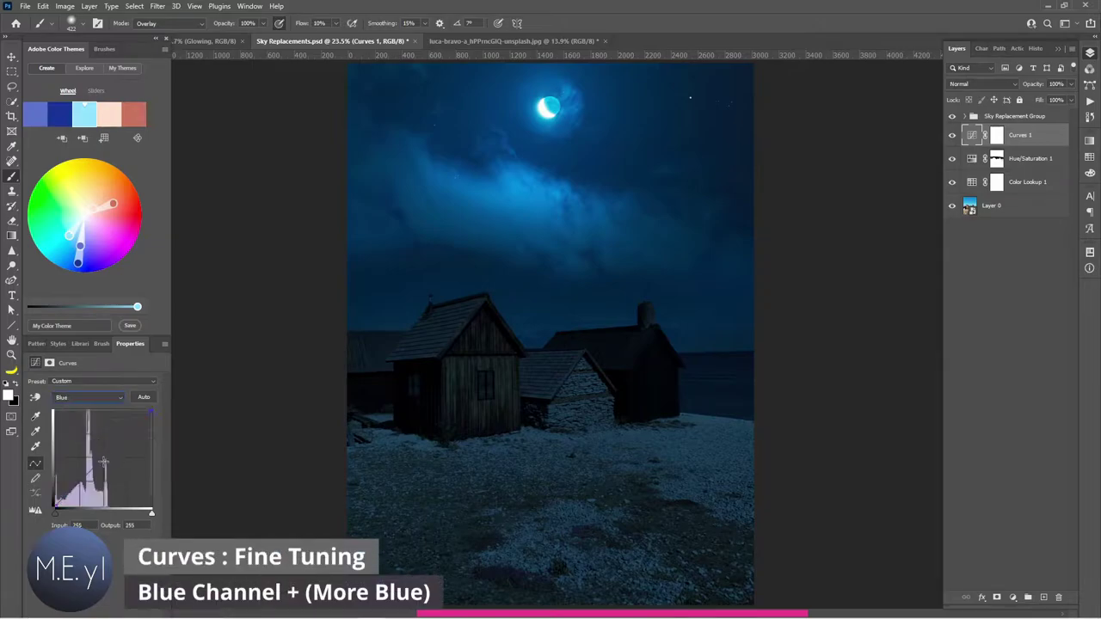
drag(100, 460, 99, 450)
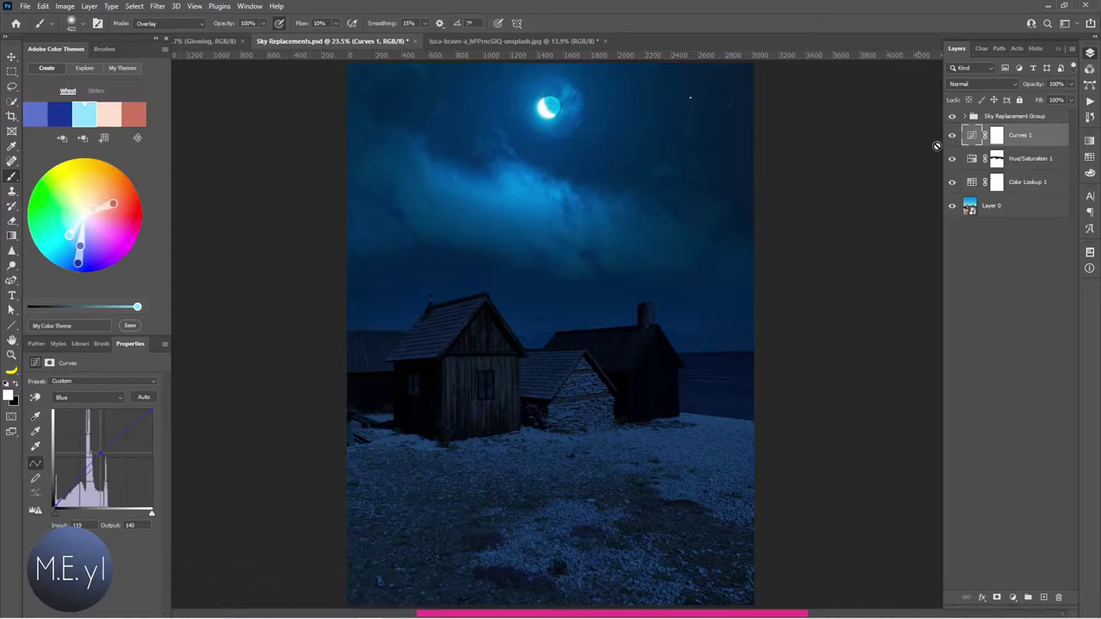
click(952, 136)
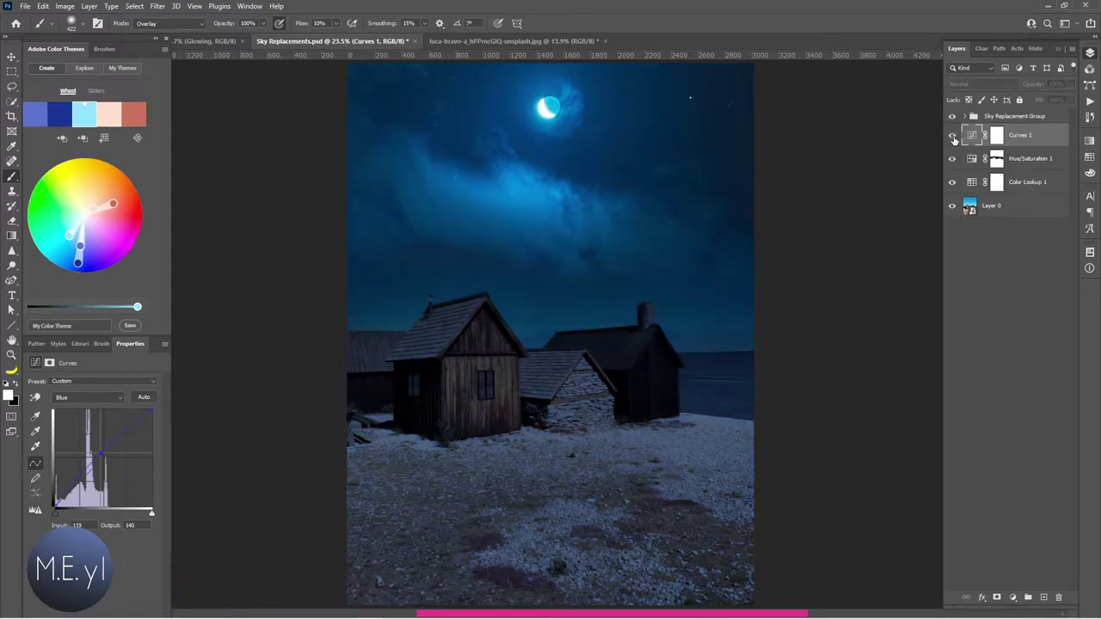
click(952, 135)
click(952, 136)
click(952, 136)
Step: Group the Curves, Hue/Saturation and Color Lookup adjustments as Night Sky Effect
shift+click(1047, 183)
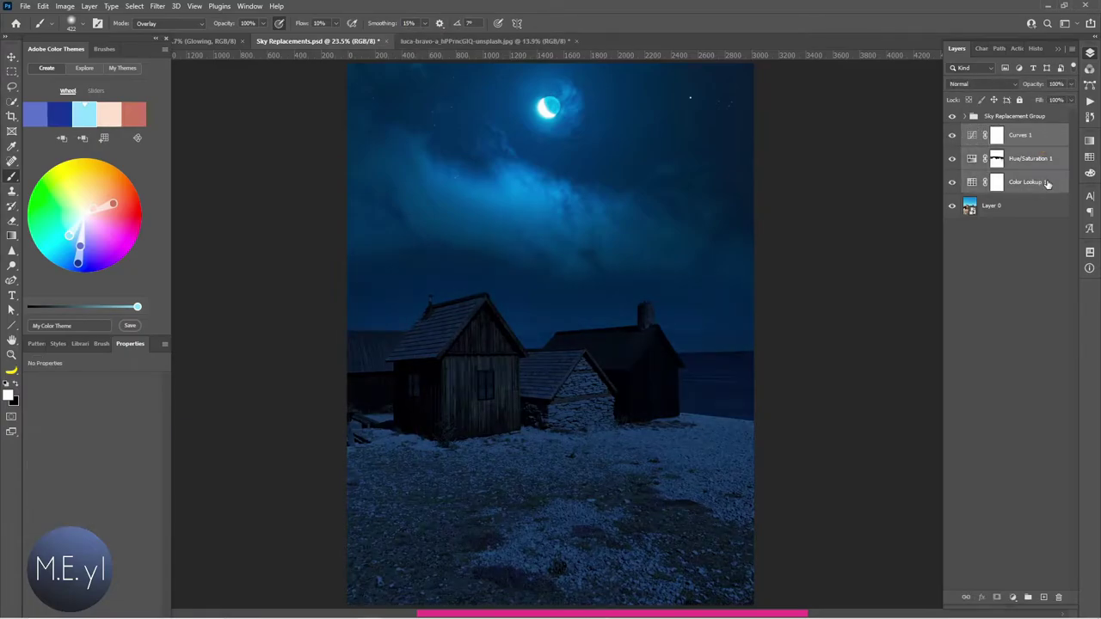
key(ctrl+g)
text(Night Sky Effect)
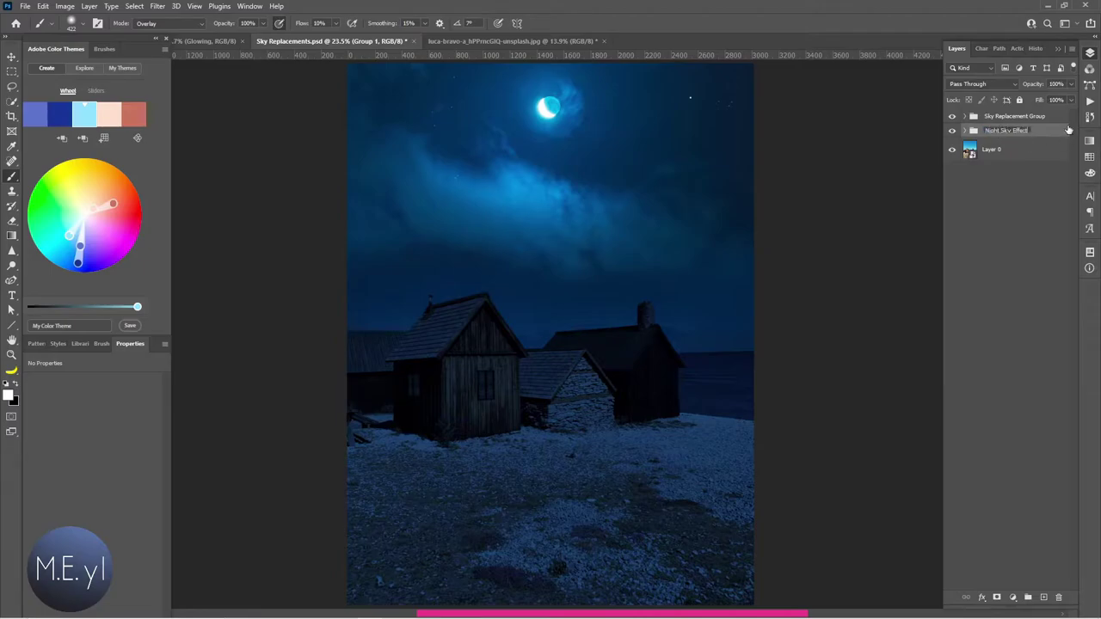
key(Return)
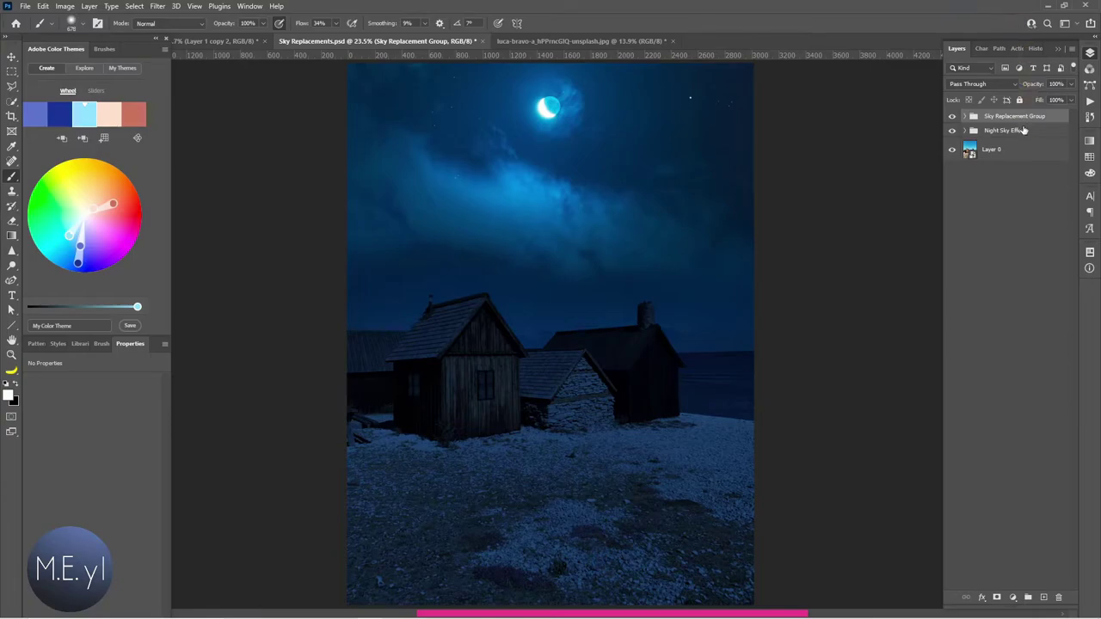
Step: Expand Sky Replacement Group and start a new layer above Sky Brightness
click(1028, 129)
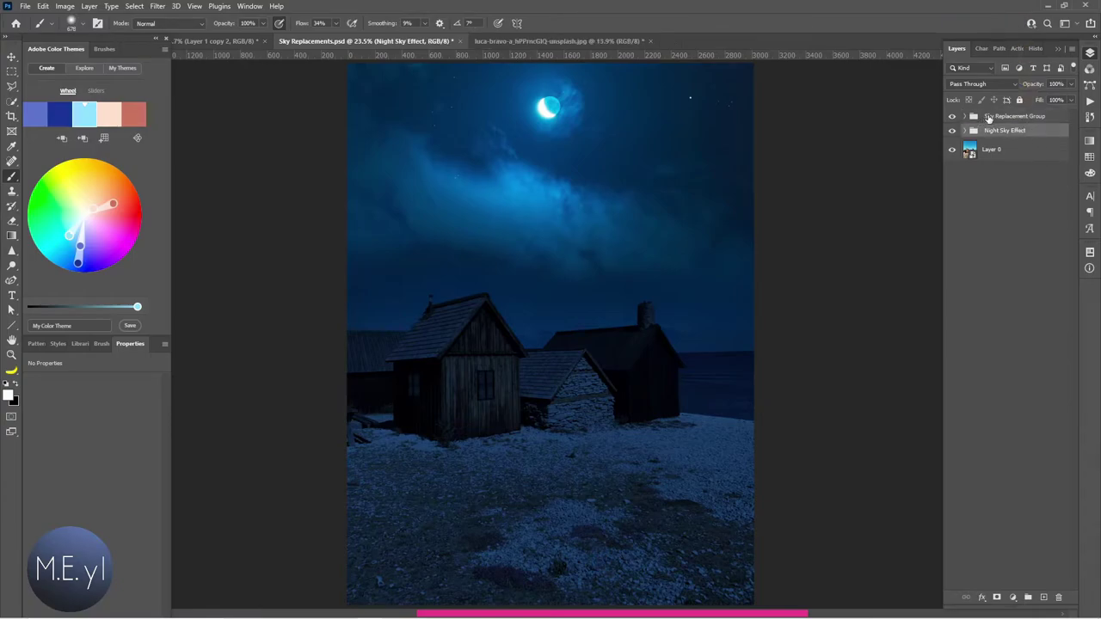
click(981, 118)
click(964, 117)
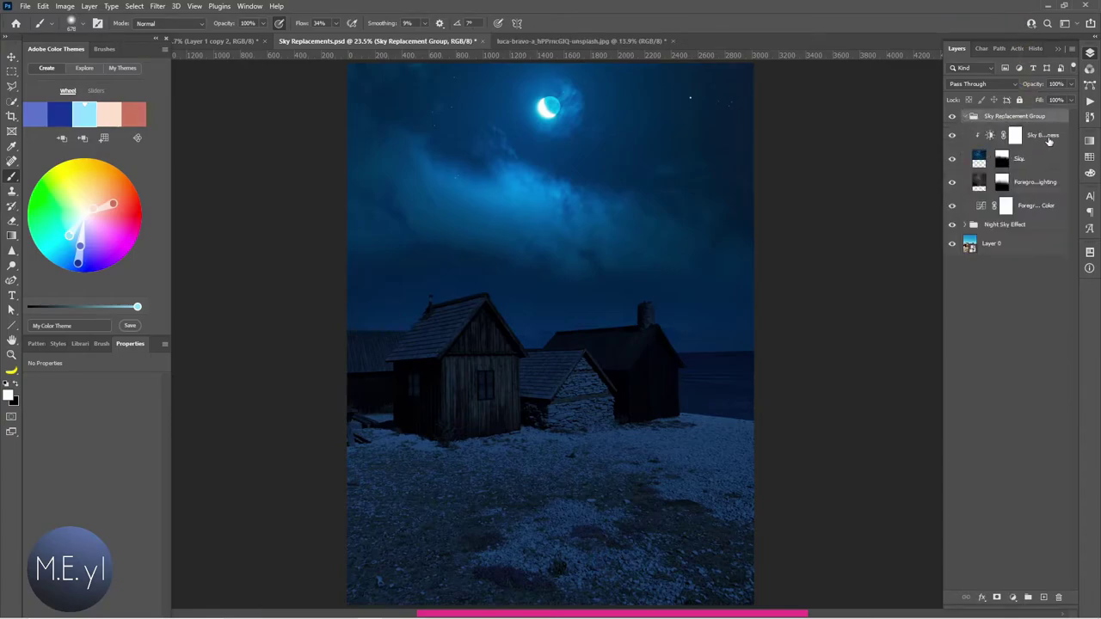
click(1048, 138)
key(ctrl+shift+n)
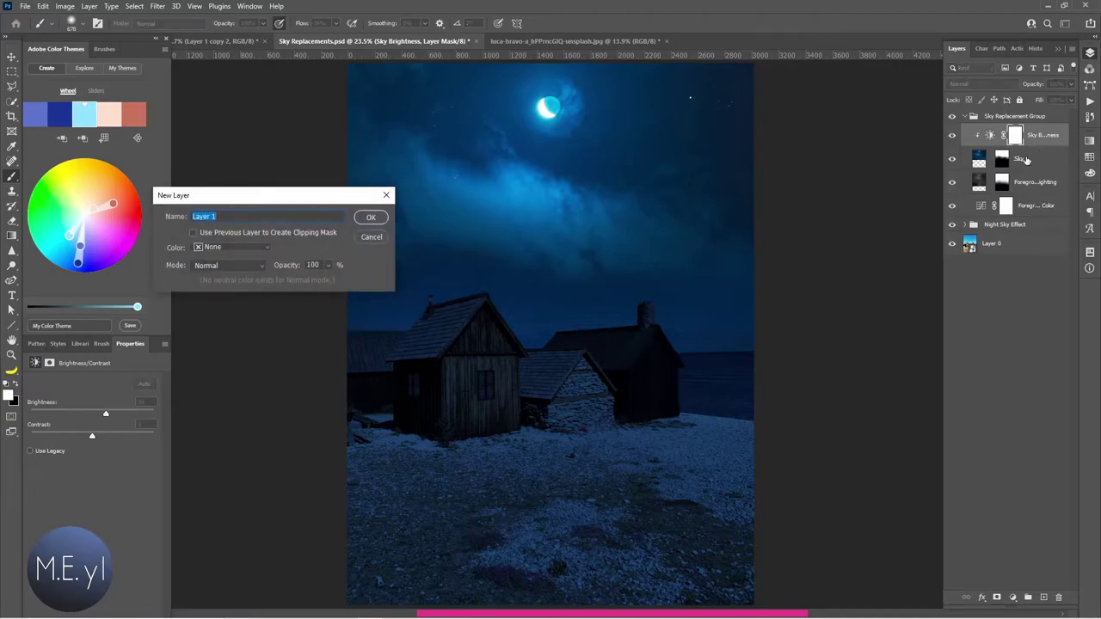
Step: Add Layer 1 and copy the Hue/Saturation 1 mask onto it
key(Return)
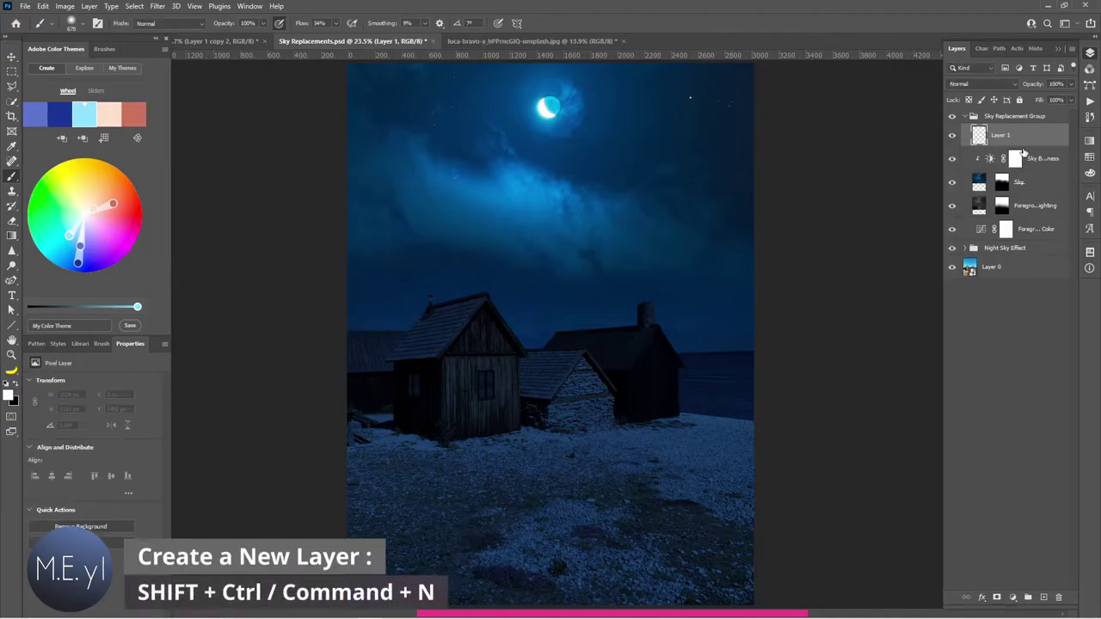
click(964, 248)
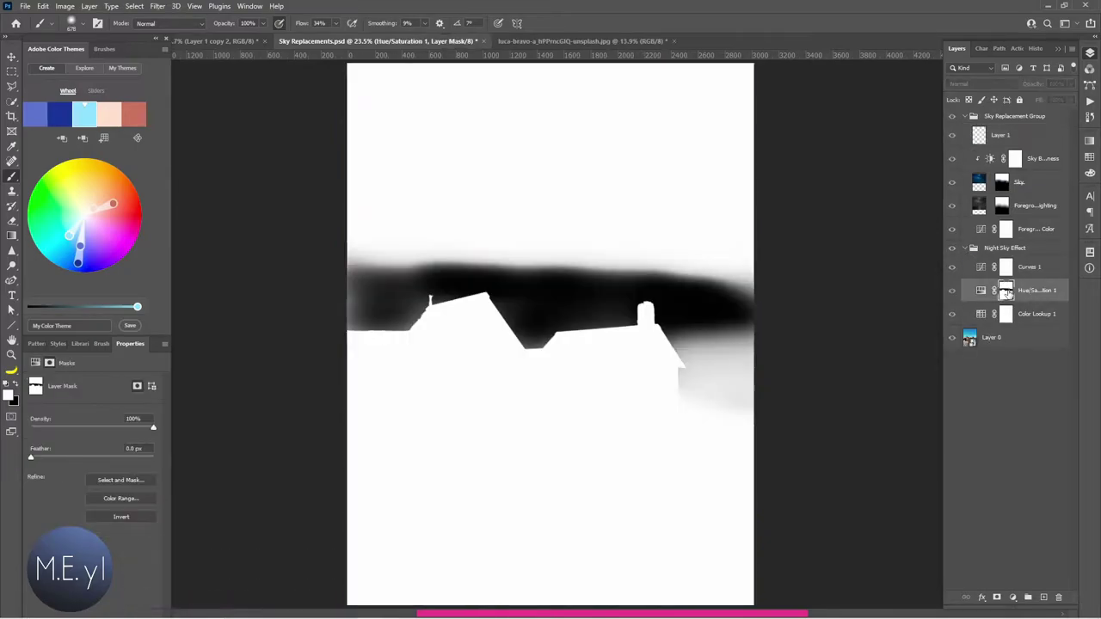
alt+click(1006, 290)
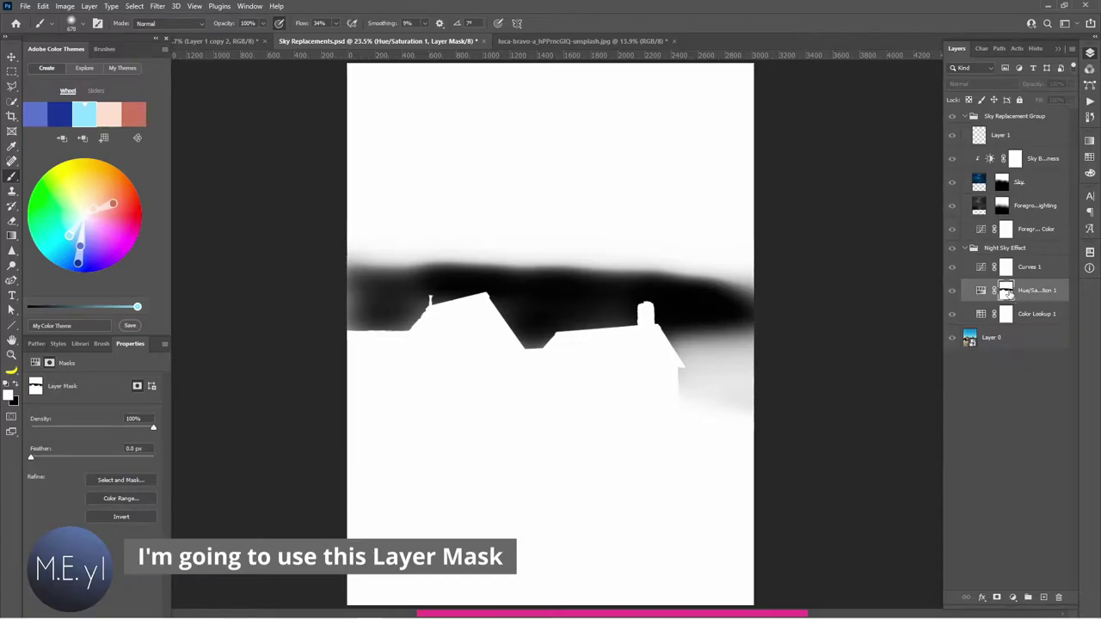
drag(1006, 290, 1024, 135)
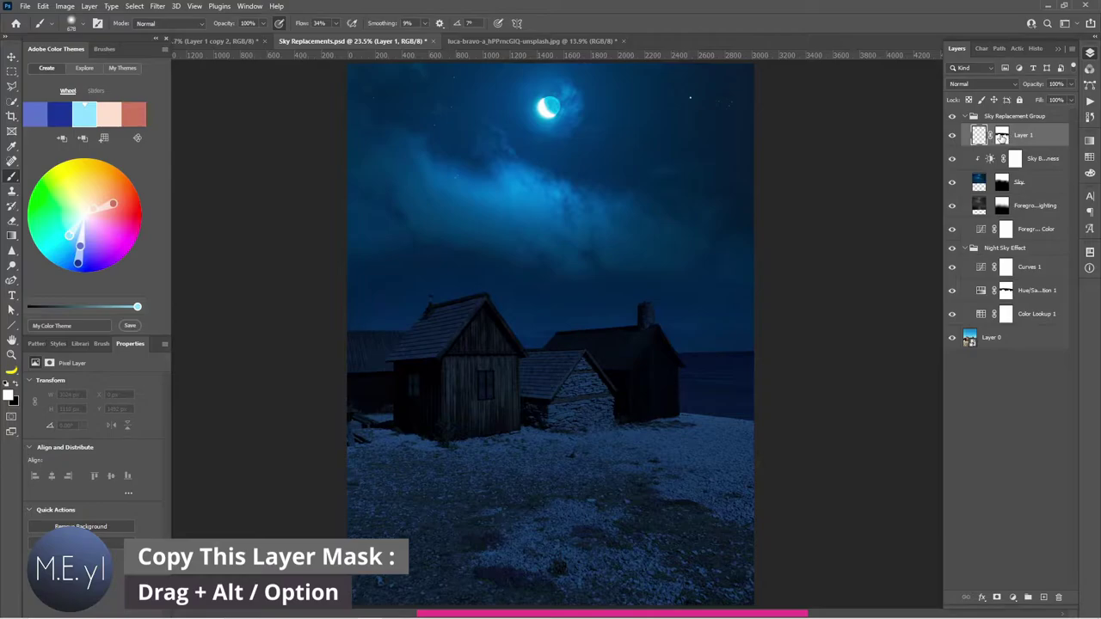
alt+click(1001, 136)
Step: Fill a rectangular top band of Layer 1's mask with black
click(12, 72)
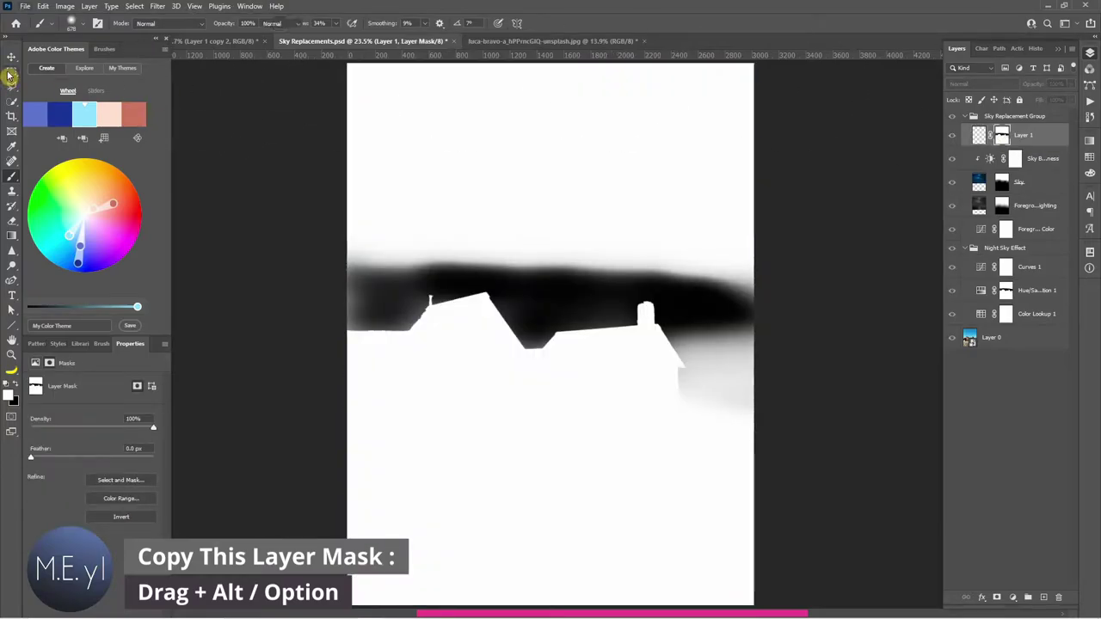
mouse_move(322, 277)
mouse_down()
mouse_move(831, 194)
mouse_move(865, 74)
mouse_up()
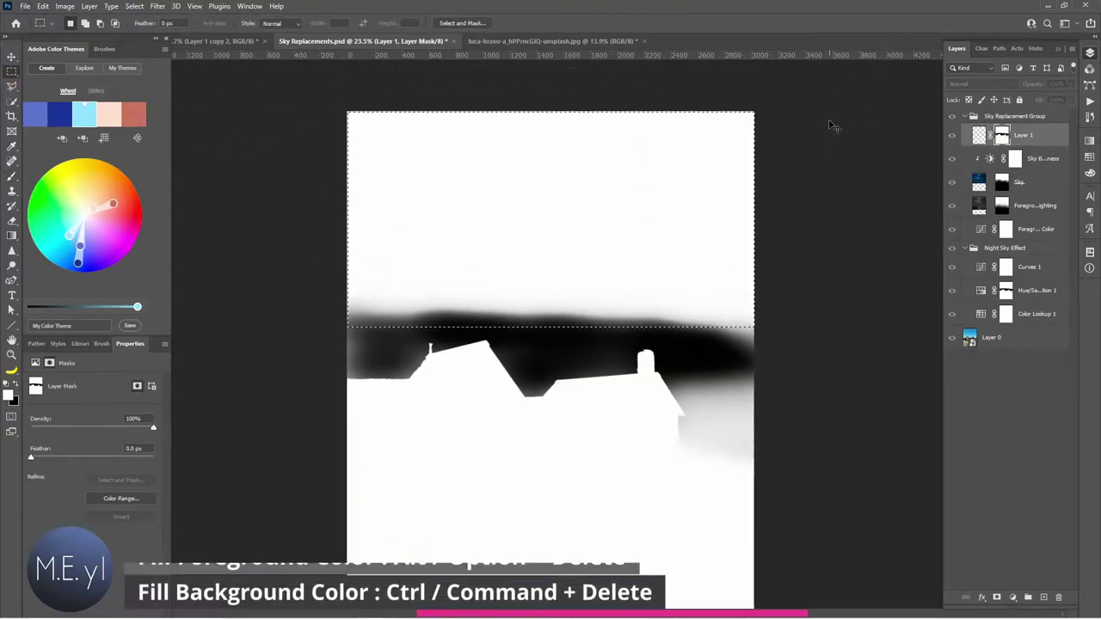
key(ctrl+BackSpace)
Step: Polygonal-lasso the sky above the rooftops on Layer 1's mask and fill it black
drag(725, 388, 389, 147)
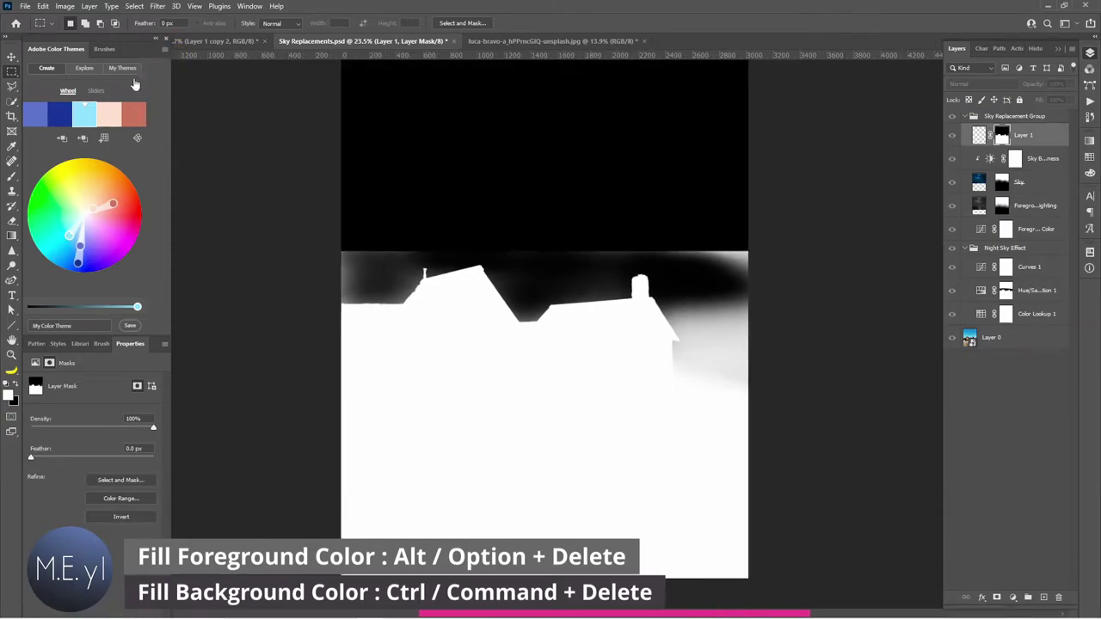
click(12, 86)
click(332, 301)
click(402, 301)
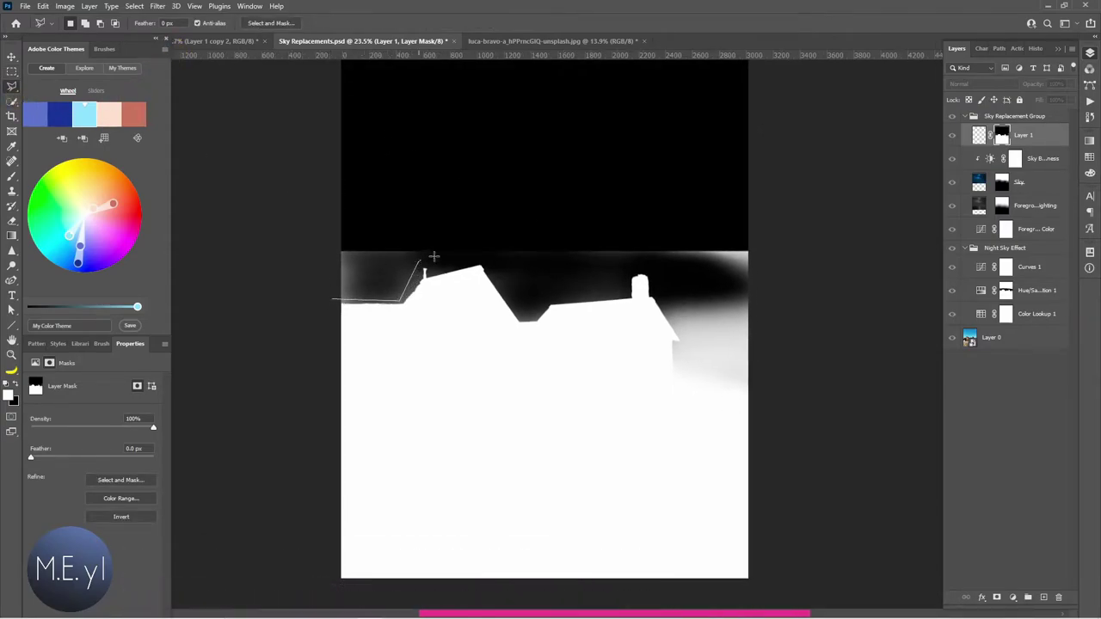
click(481, 256)
click(532, 287)
click(641, 264)
click(665, 284)
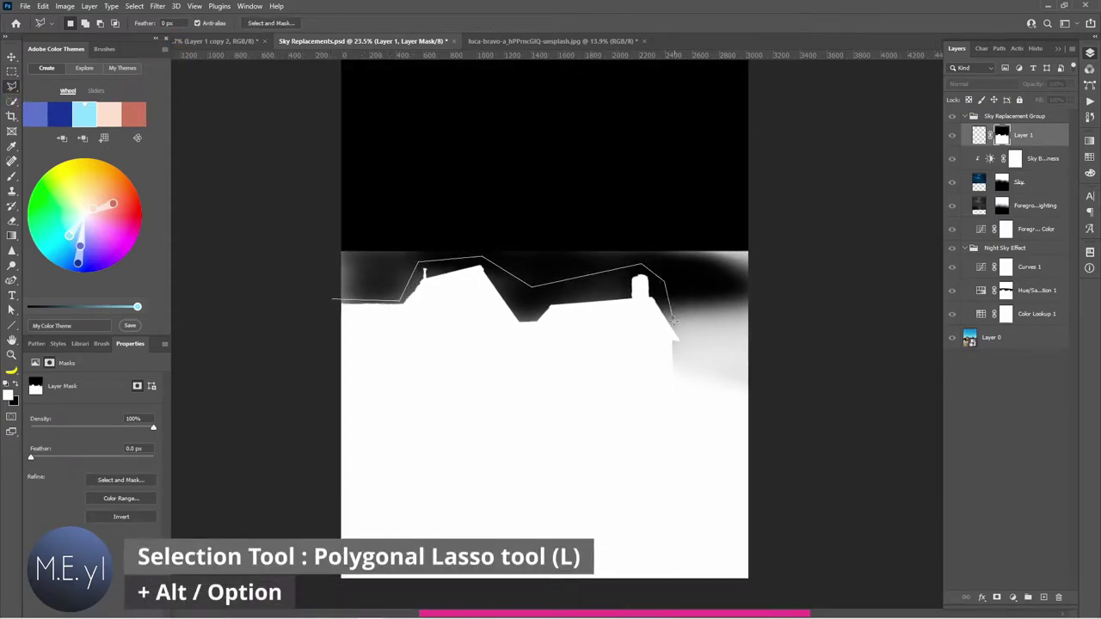
click(710, 367)
click(793, 359)
click(795, 227)
click(482, 178)
click(260, 208)
click(332, 301)
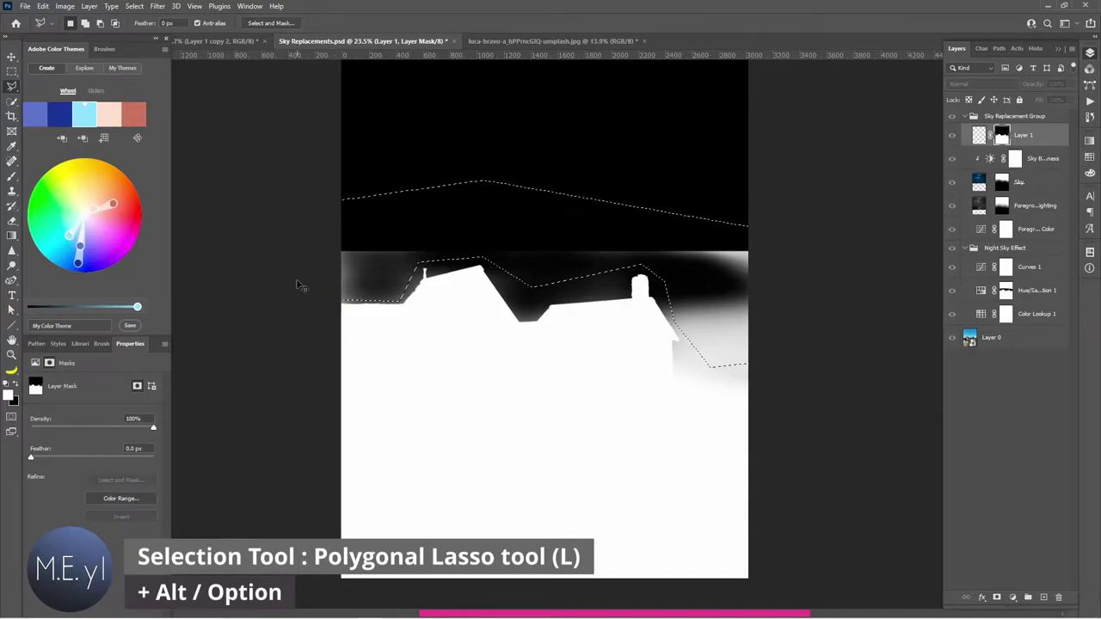
key(ctrl+BackSpace)
key(ctrl+d)
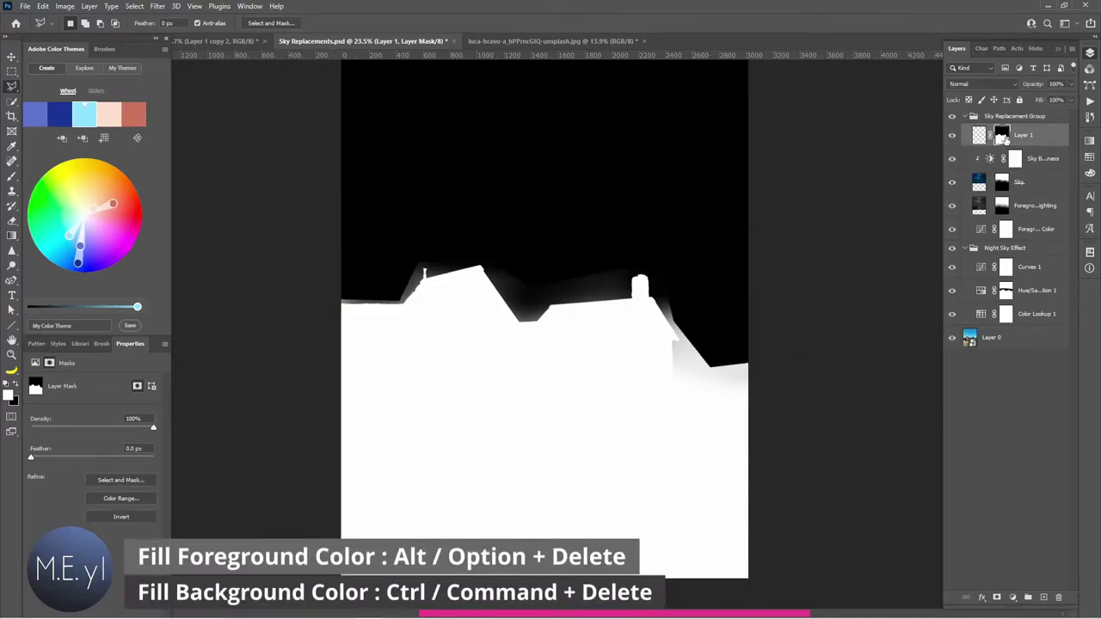
Step: Lasso the sea and ground right of the house and fill that mask area white
alt+click(1001, 136)
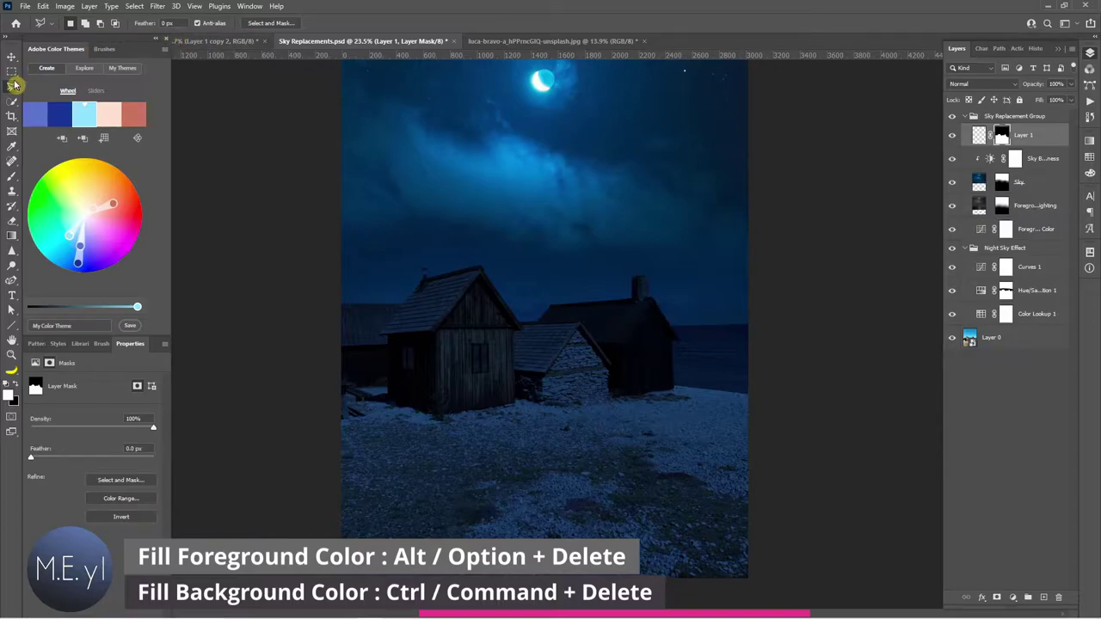
scroll(698, 329, up, 5)
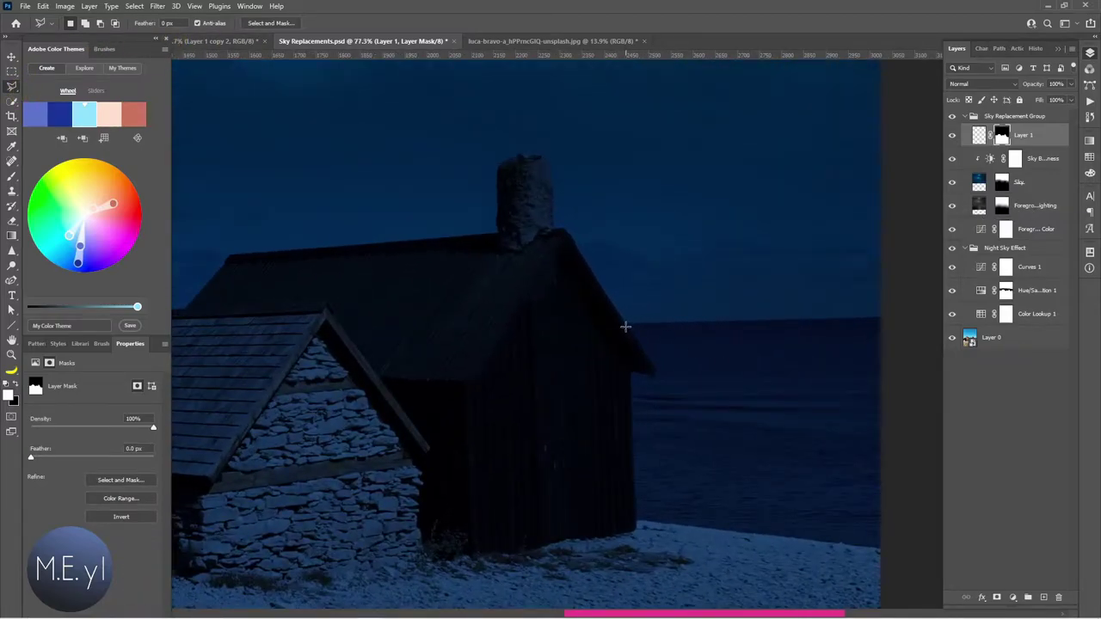
click(623, 325)
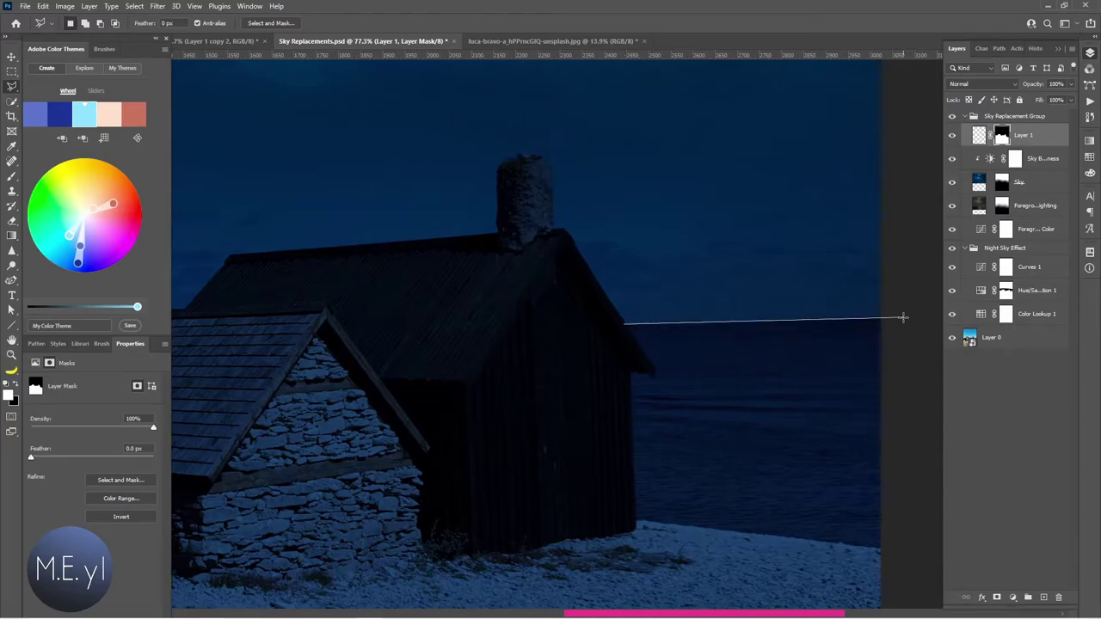
click(902, 318)
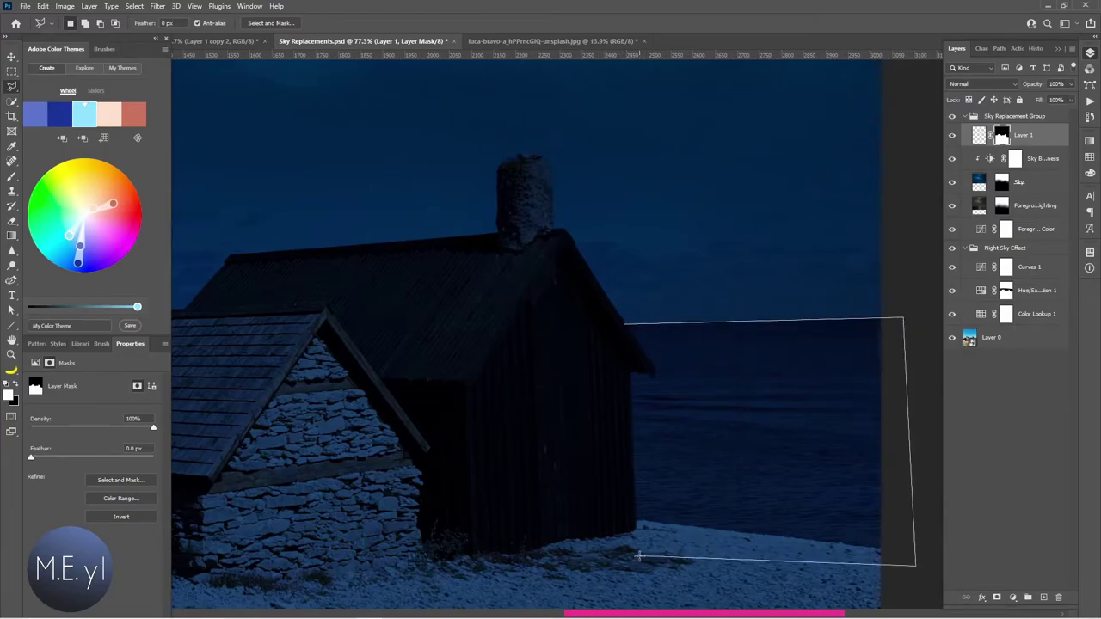
click(614, 510)
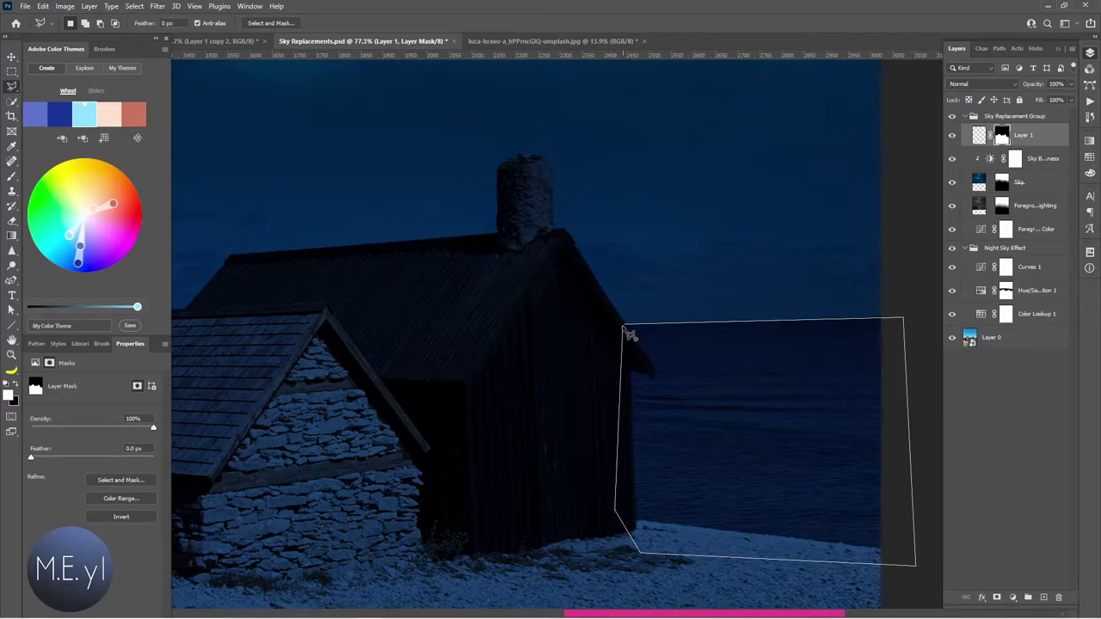
click(626, 329)
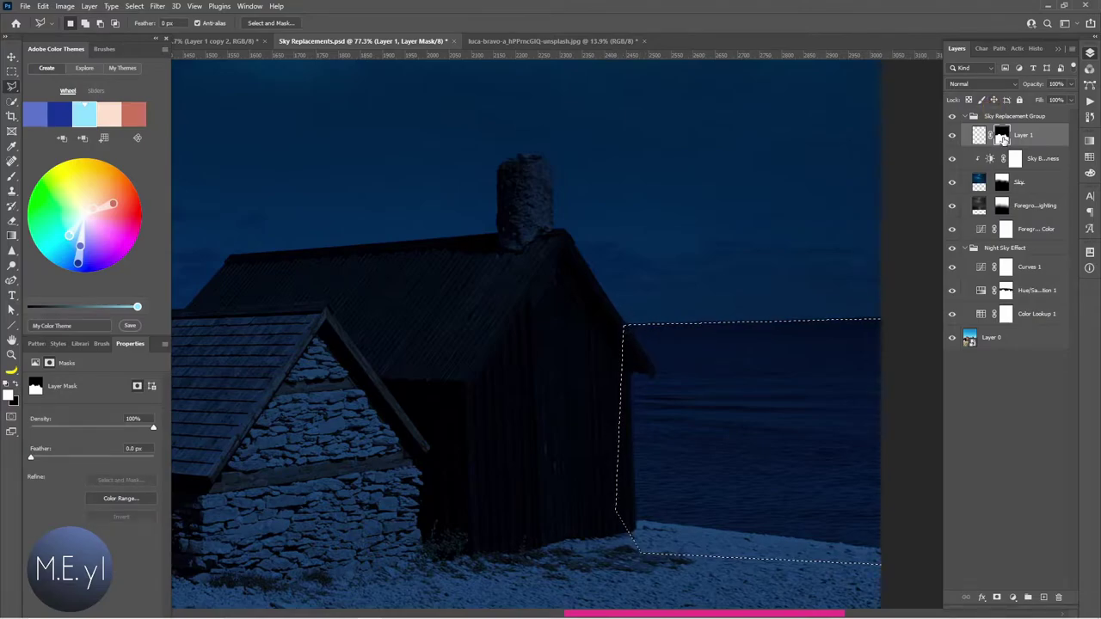
alt+click(1002, 138)
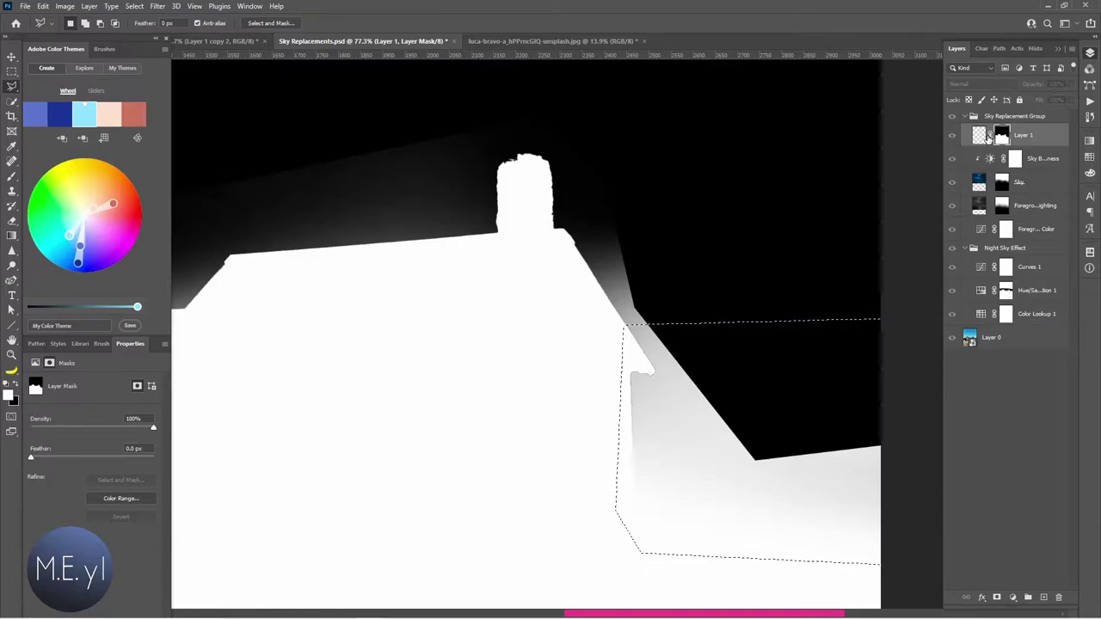
key(alt+BackSpace)
key(ctrl+d)
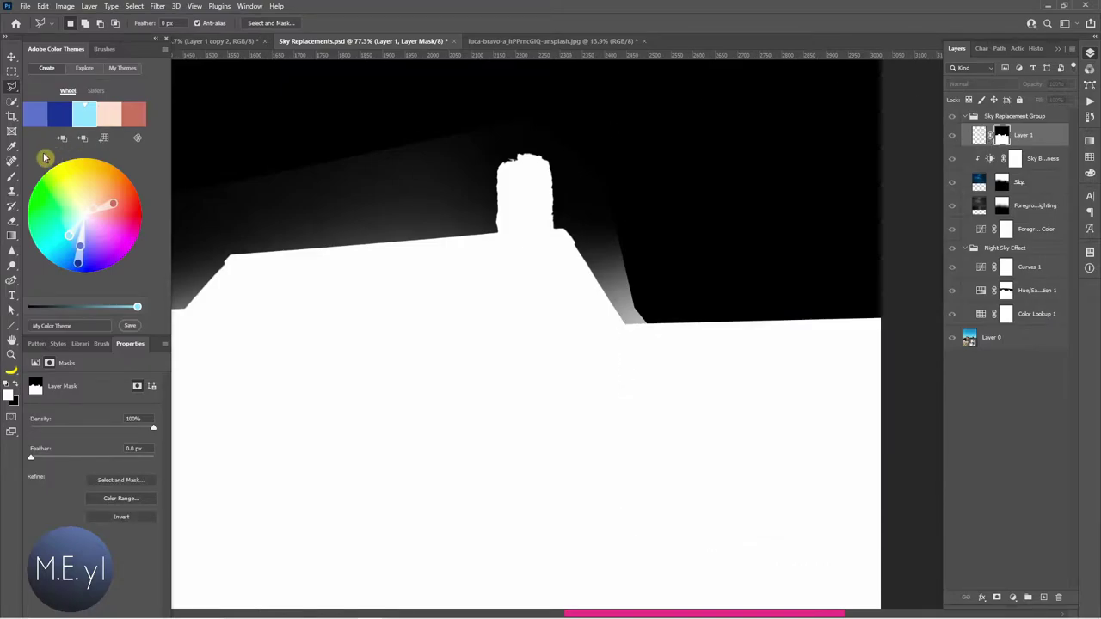
Step: Set up a black Brush in Overlay mode at about 228 px
click(12, 177)
click(155, 24)
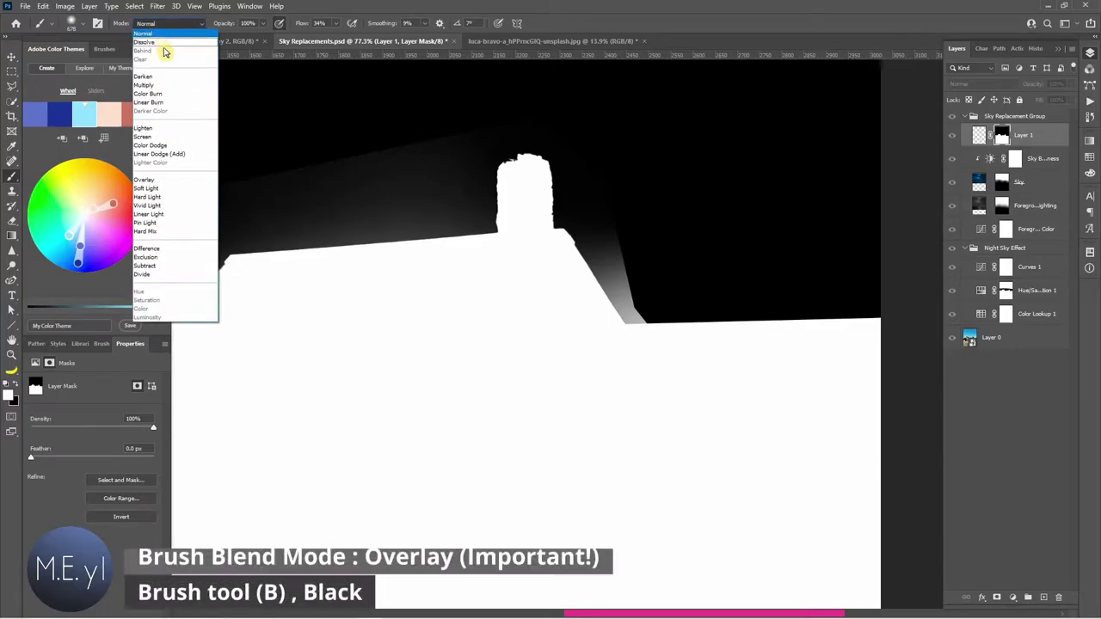
click(147, 181)
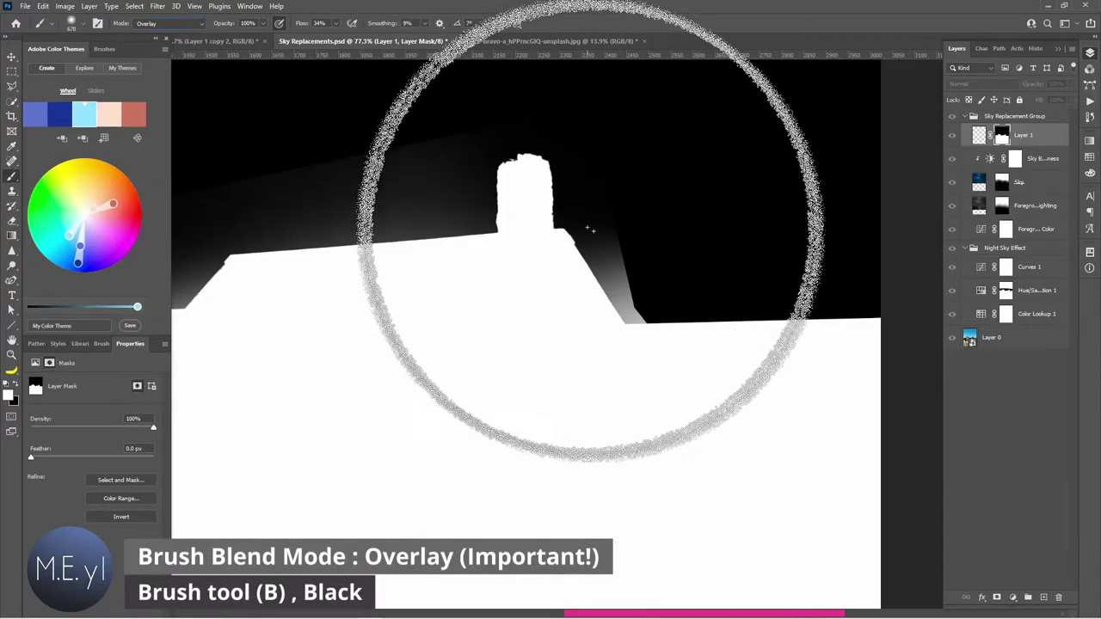
drag(582, 301, 484, 299)
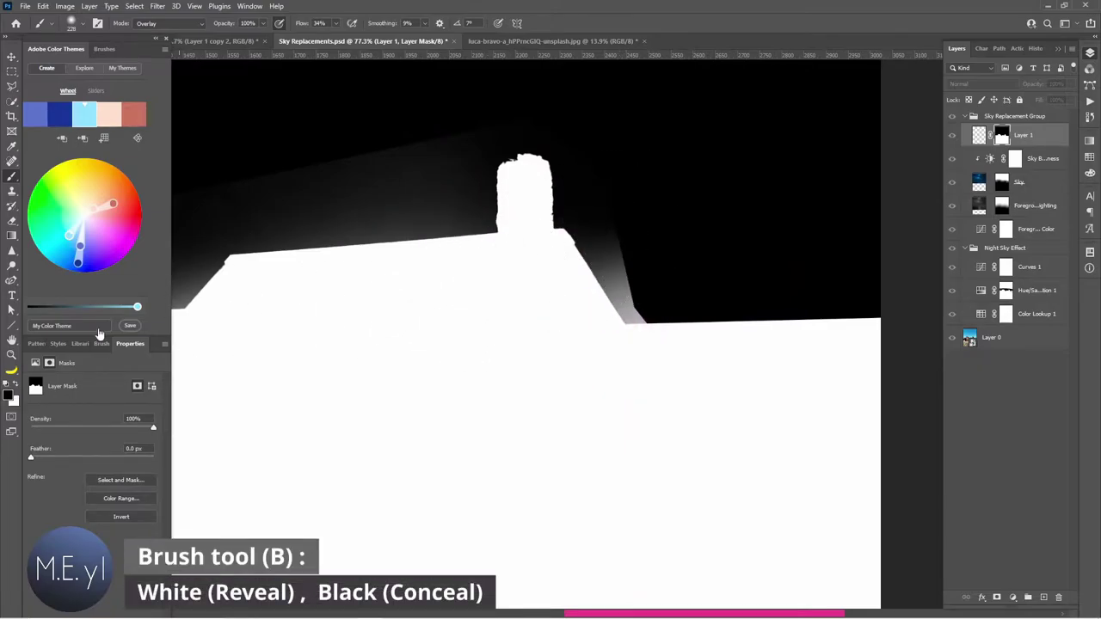
click(17, 379)
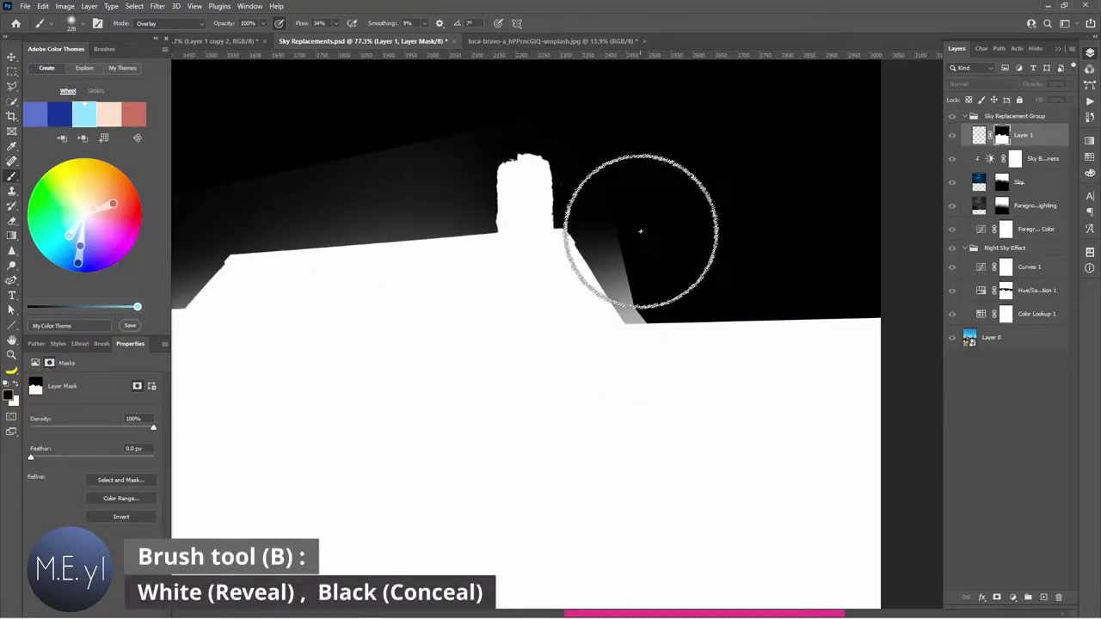
Step: Paint black along the roof edges on Layer 1's mask to remove the grey haze
mouse_move(614, 254)
mouse_down()
mouse_move(643, 296)
mouse_move(634, 234)
mouse_up()
scroll(607, 171, left, 4)
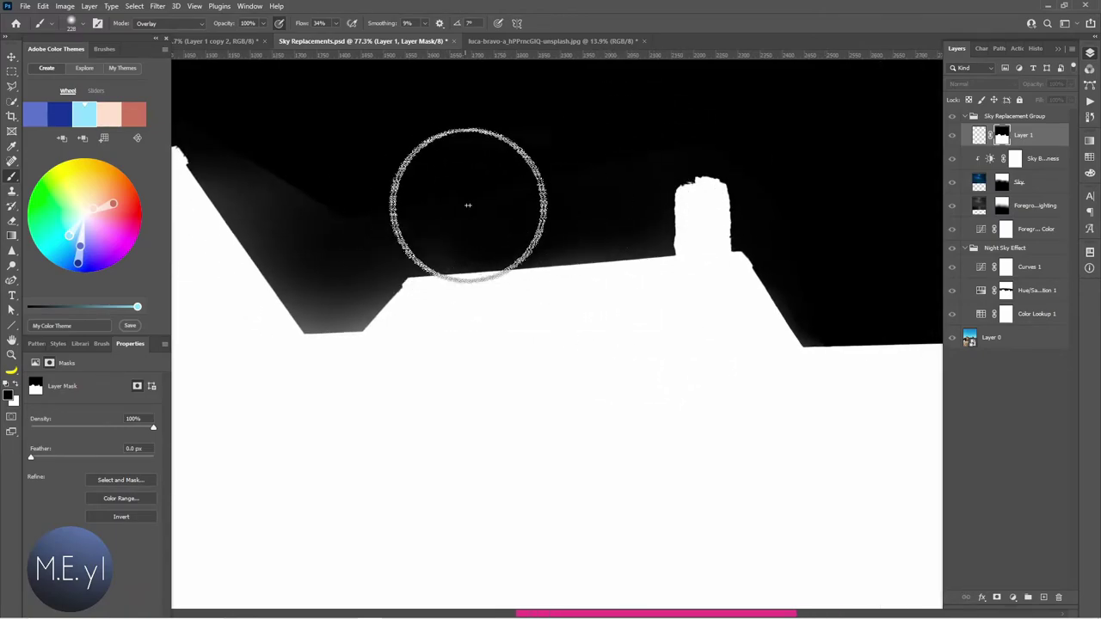
scroll(469, 300, down, 3)
scroll(430, 300, down, 2)
mouse_move(421, 299)
mouse_down()
mouse_move(525, 342)
mouse_move(491, 332)
mouse_move(450, 255)
mouse_move(487, 352)
mouse_up()
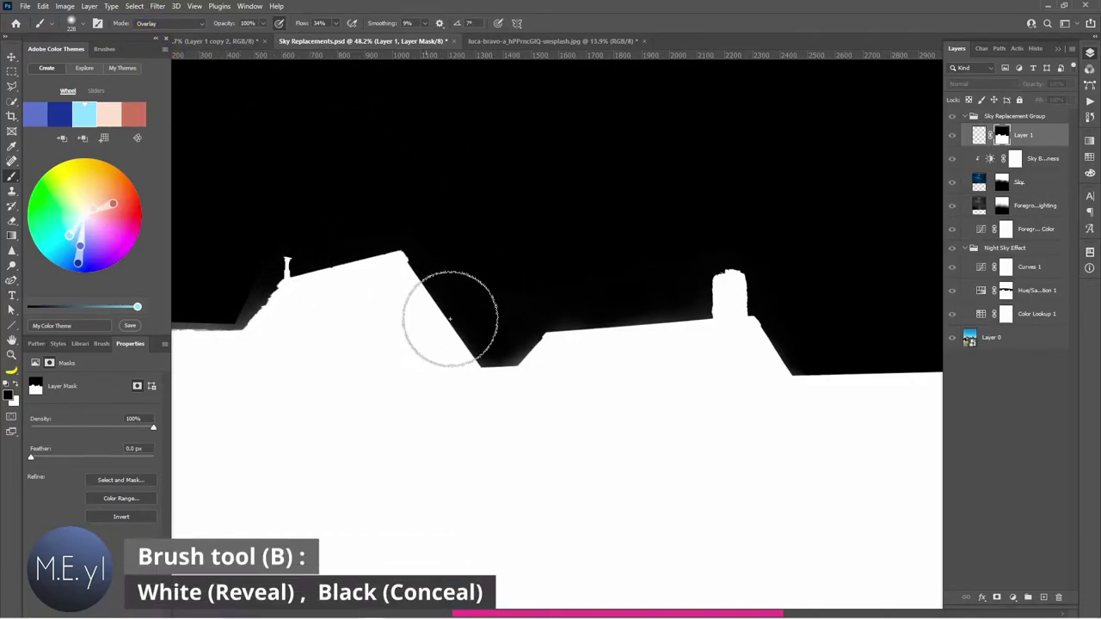
drag(442, 319, 564, 295)
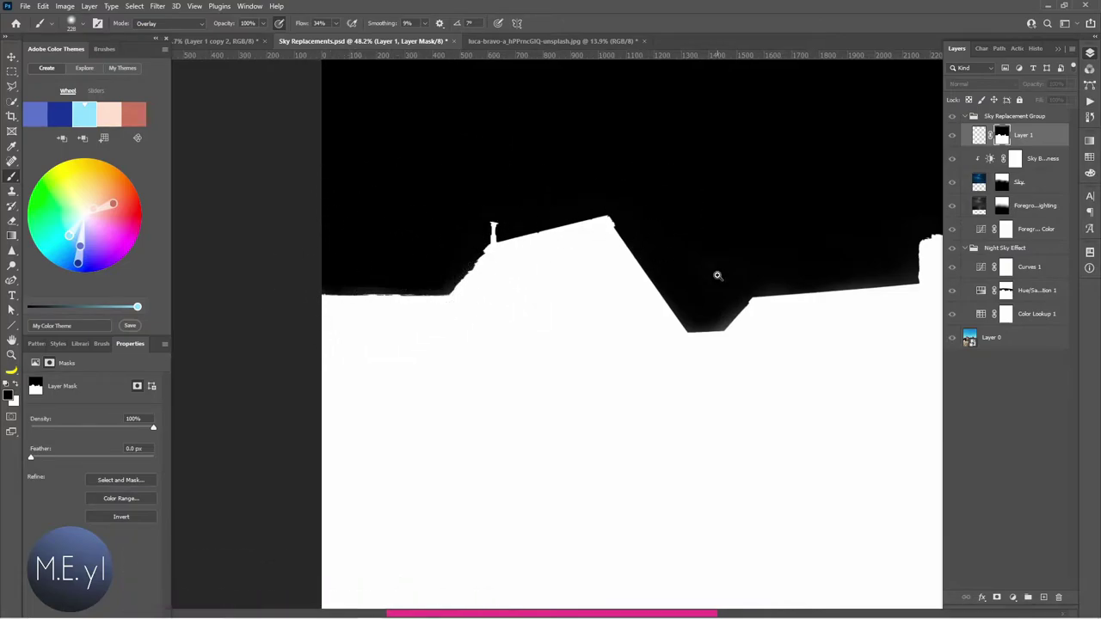
drag(693, 285, 556, 258)
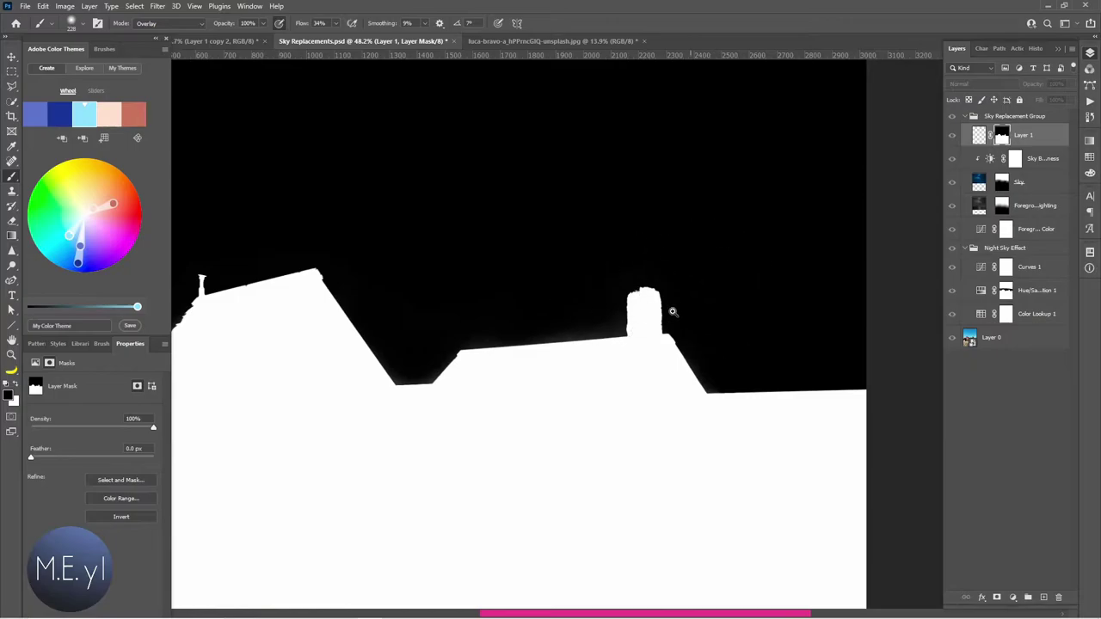
scroll(671, 310, down, 5)
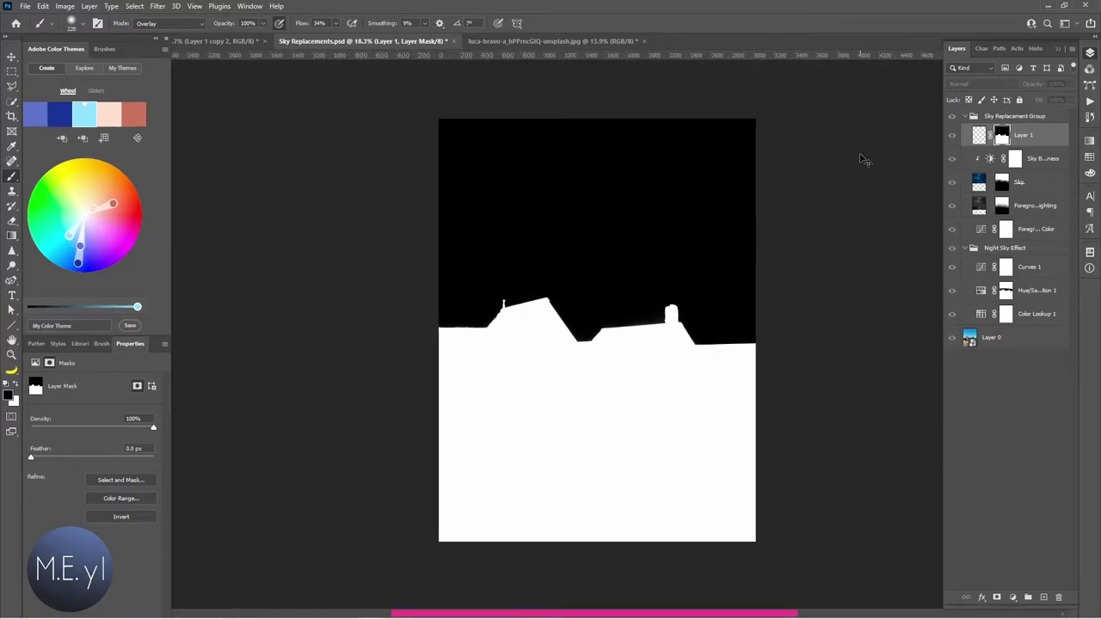
scroll(864, 159, up, 1)
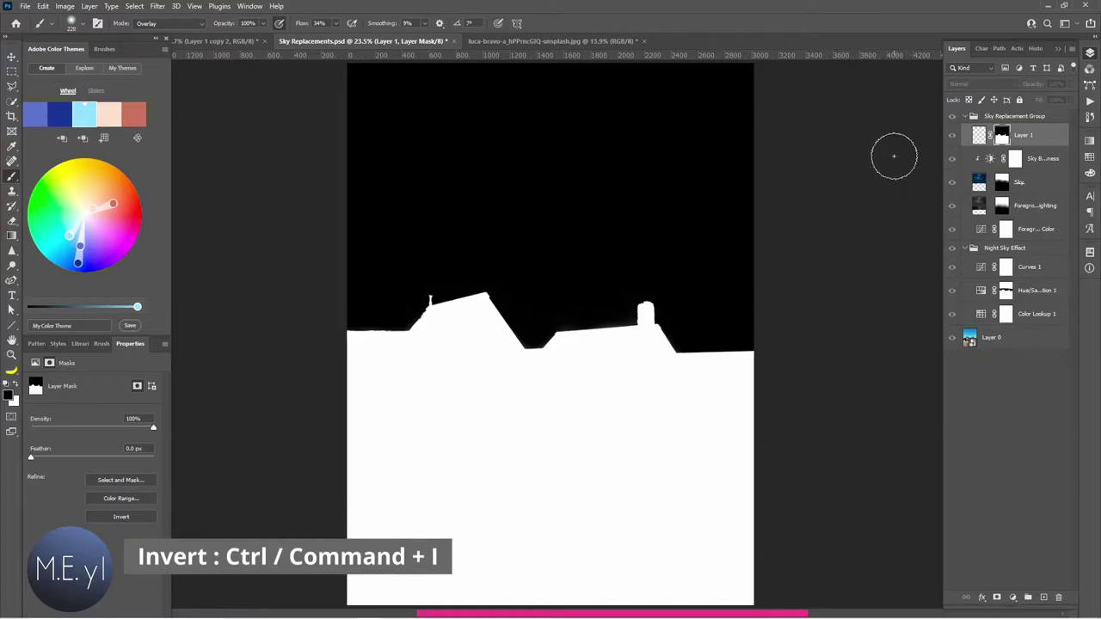
Step: Invert Layer 1's mask, then paint a soft white glow along the horizon on its pixels
key(ctrl+i)
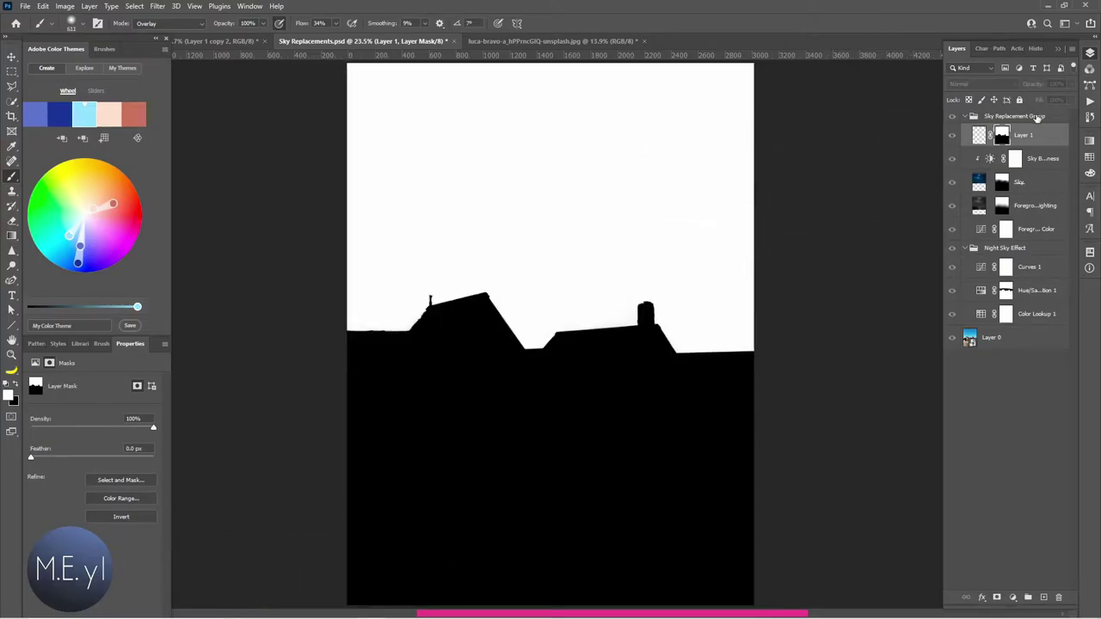
alt+click(1002, 135)
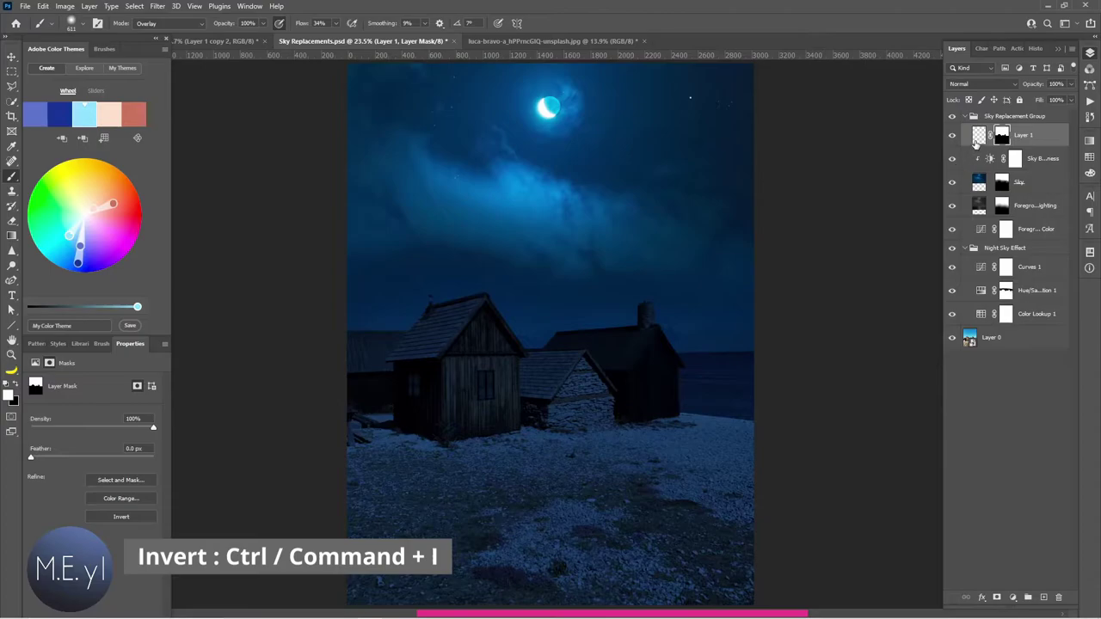
click(978, 138)
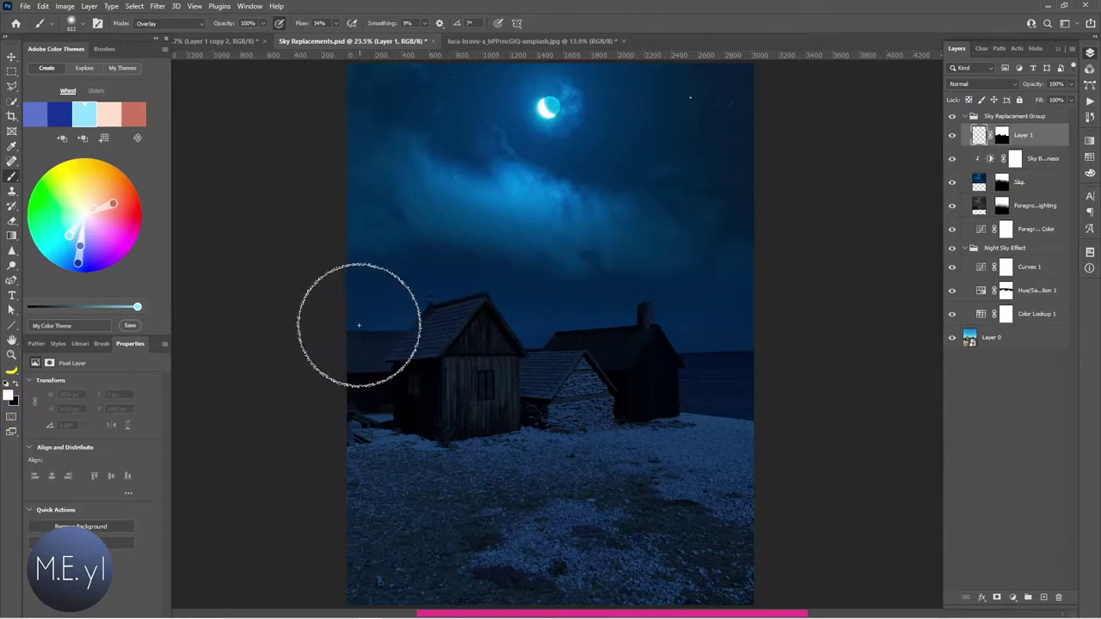
mouse_move(344, 327)
mouse_down()
mouse_move(447, 310)
mouse_move(473, 335)
mouse_move(765, 341)
mouse_up()
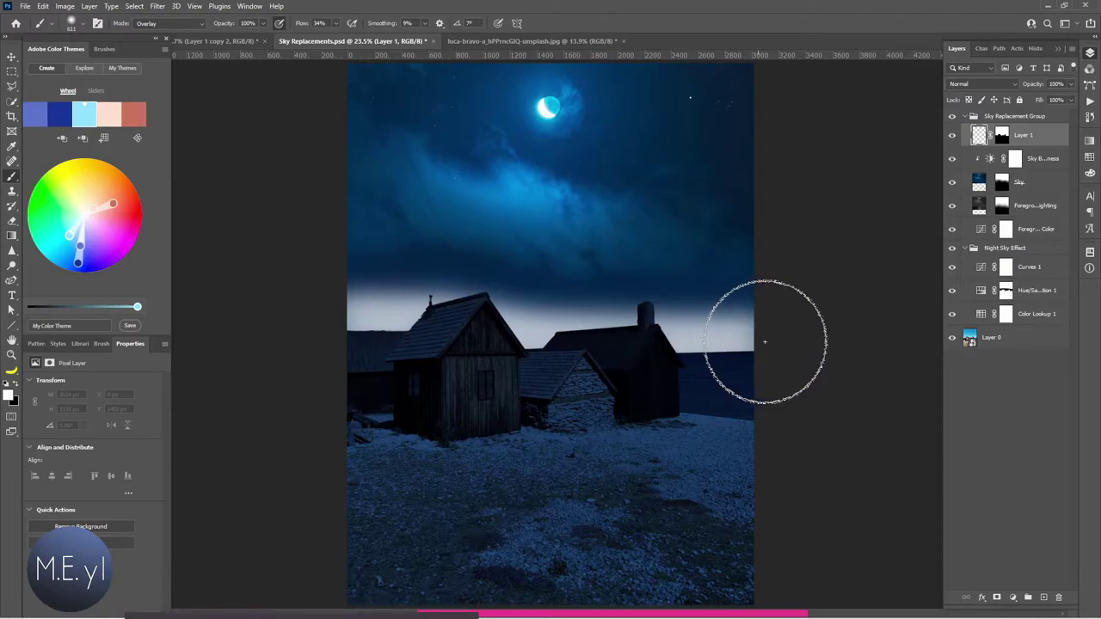
key(m)
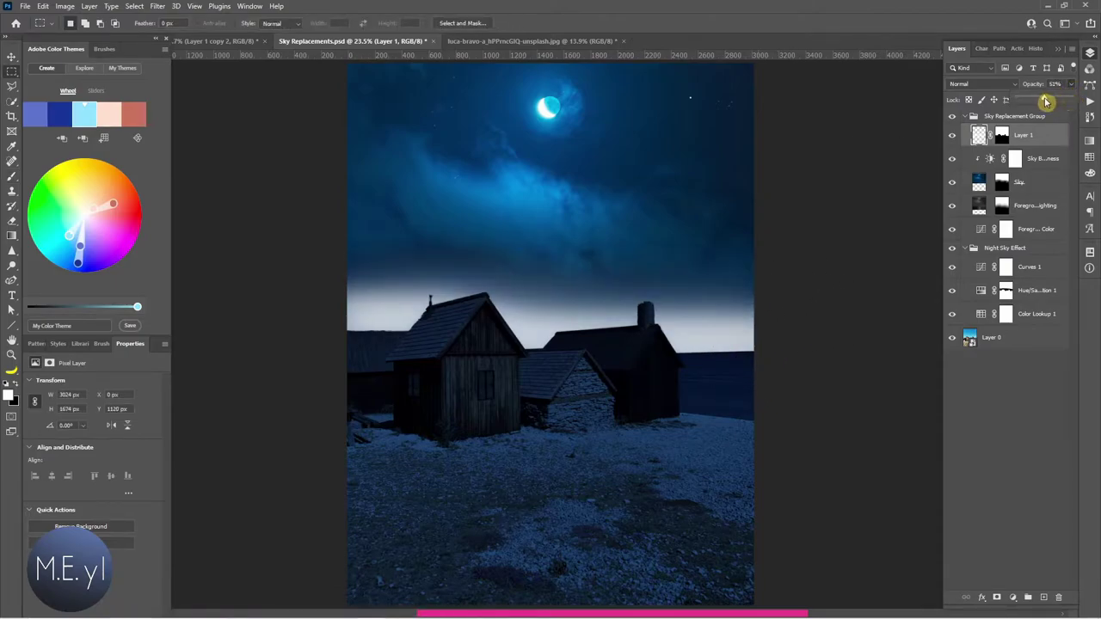
Step: Blend Layer 1's horizon glow in Overlay mode at 68% opacity
drag(1046, 103, 1037, 111)
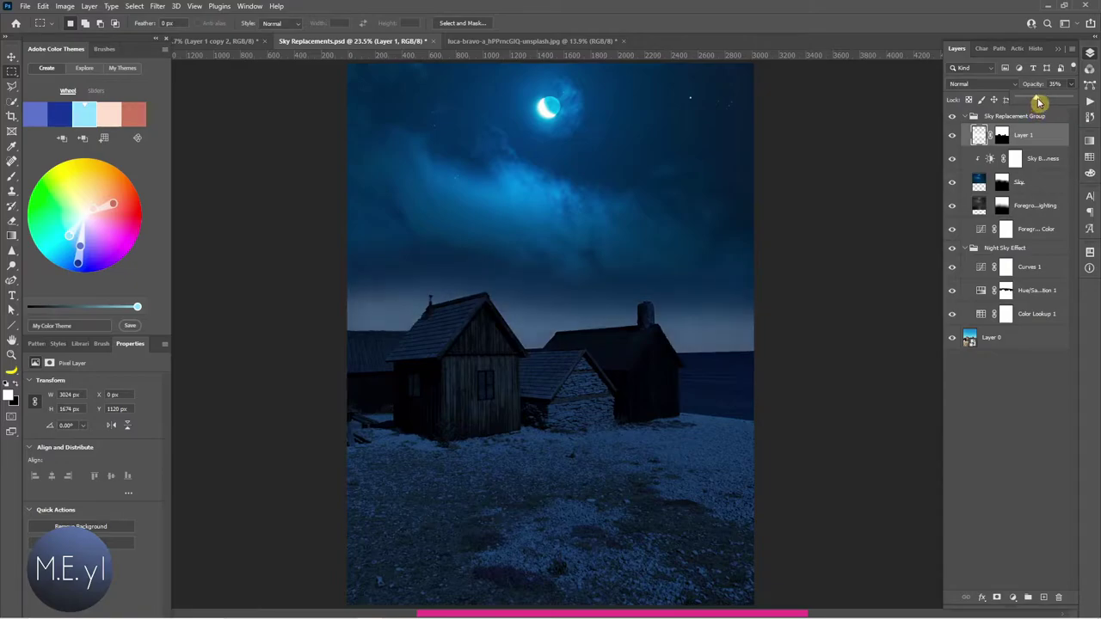
click(980, 83)
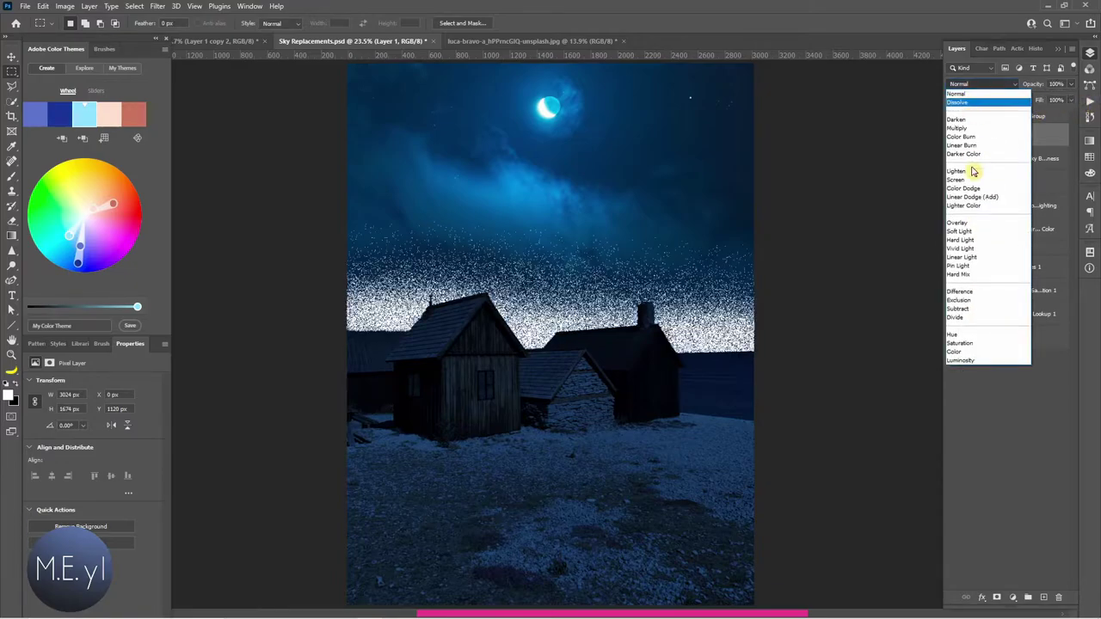
click(970, 225)
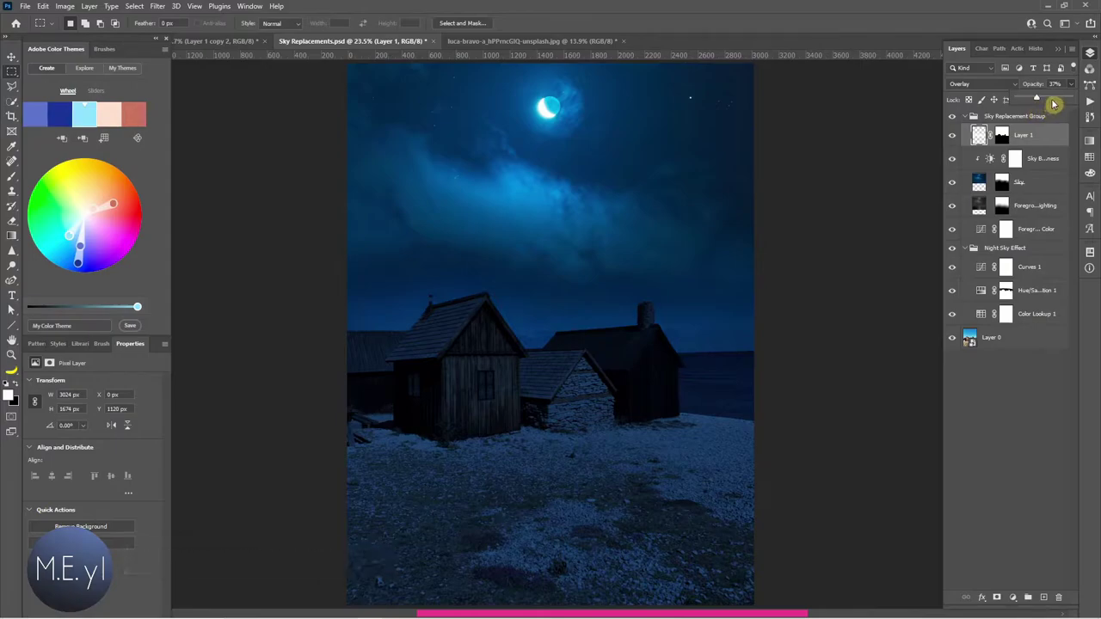
drag(1057, 103, 1056, 101)
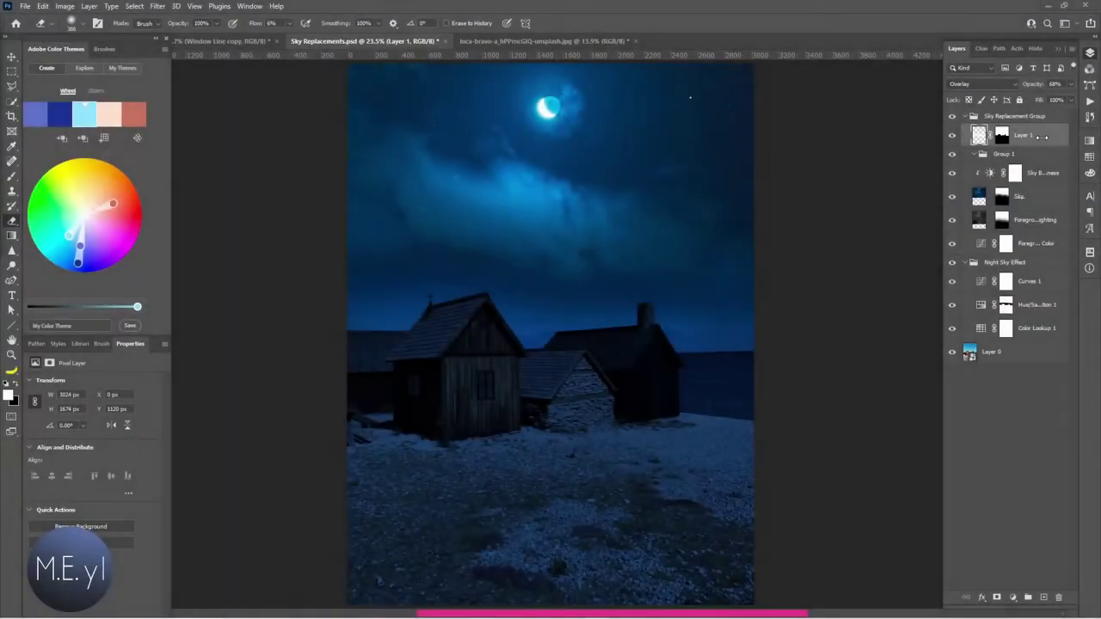
Step: Collapse the Sky Replacement and Night Sky Effect groups and add a new empty layer
click(1035, 118)
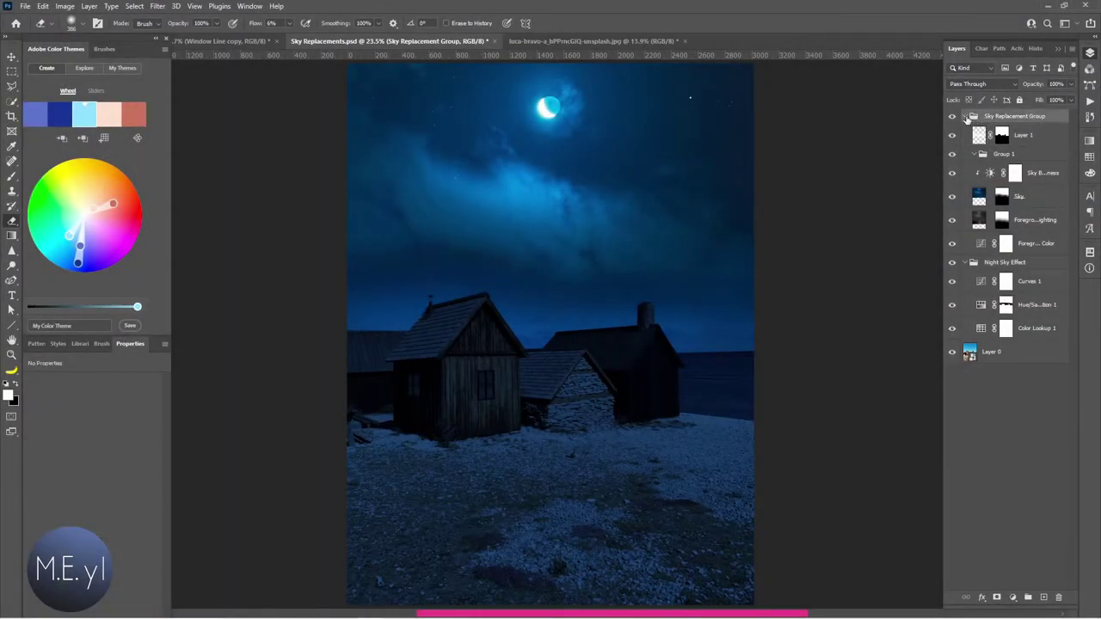
click(965, 117)
click(965, 131)
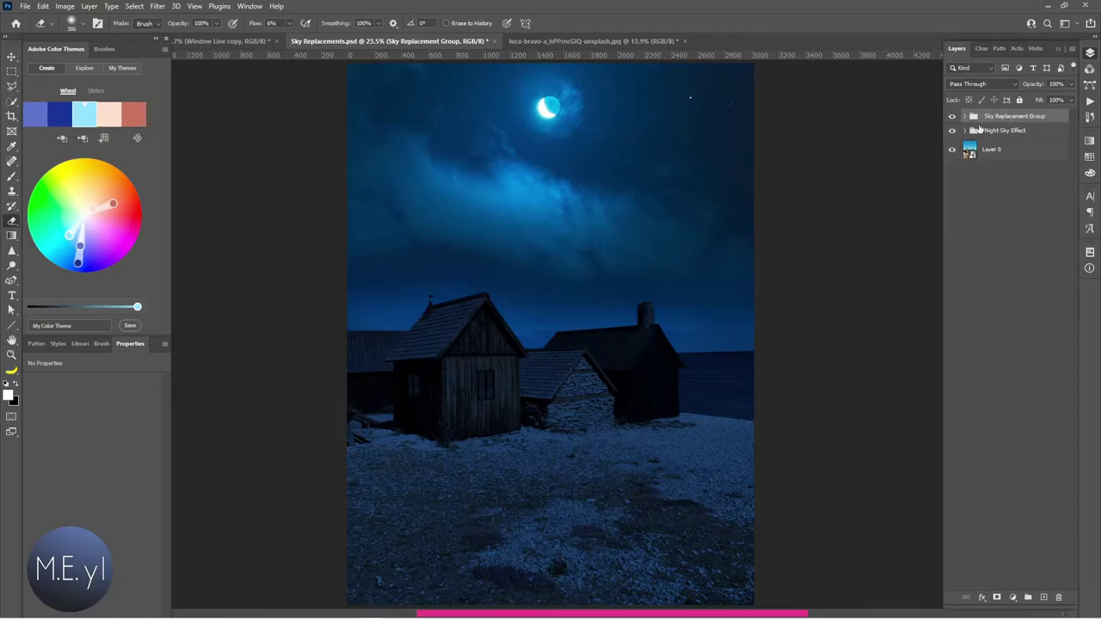
click(1043, 597)
Step: Group Layer 2 into Group 2 and fill the cabin window's upper-left pane white
key(ctrl+g)
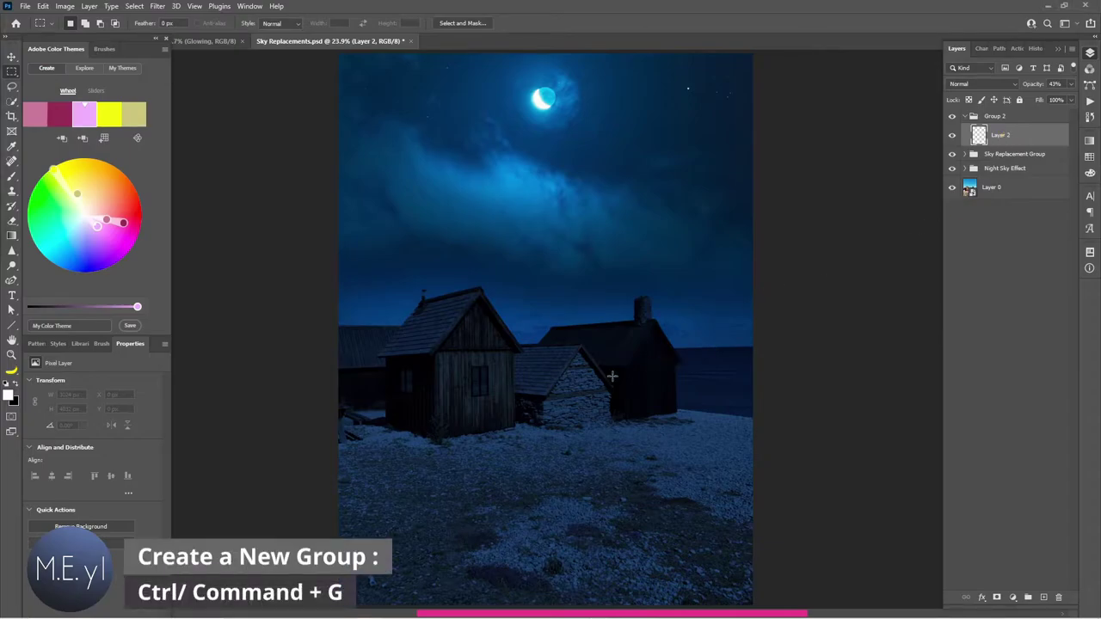
mouse_move(523, 386)
mouse_down()
mouse_move(574, 415)
mouse_move(638, 374)
mouse_up()
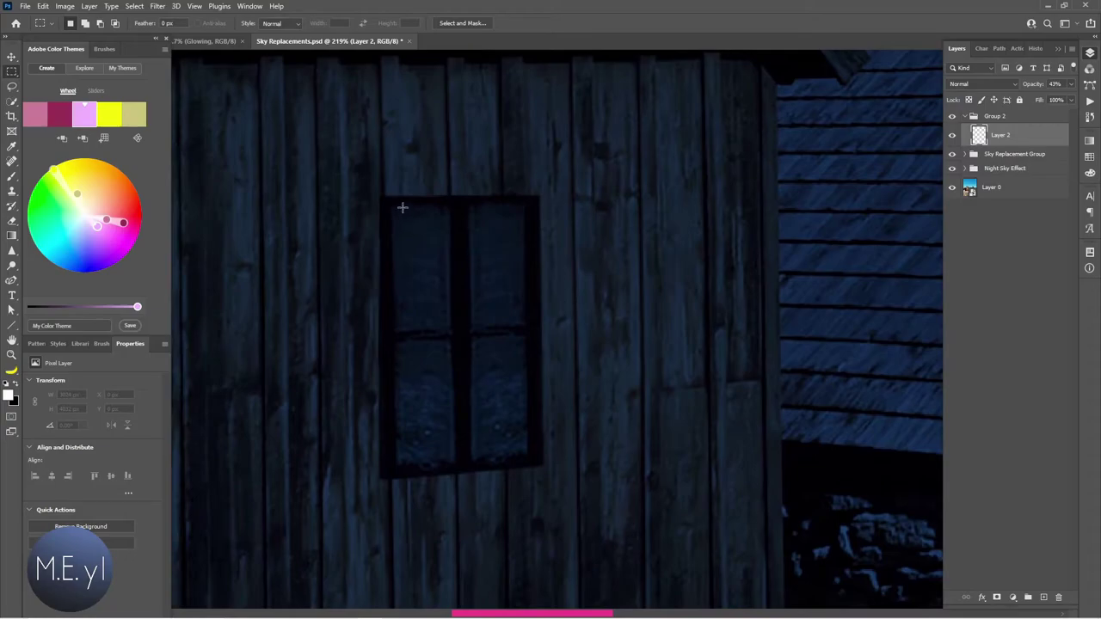
drag(395, 209, 448, 329)
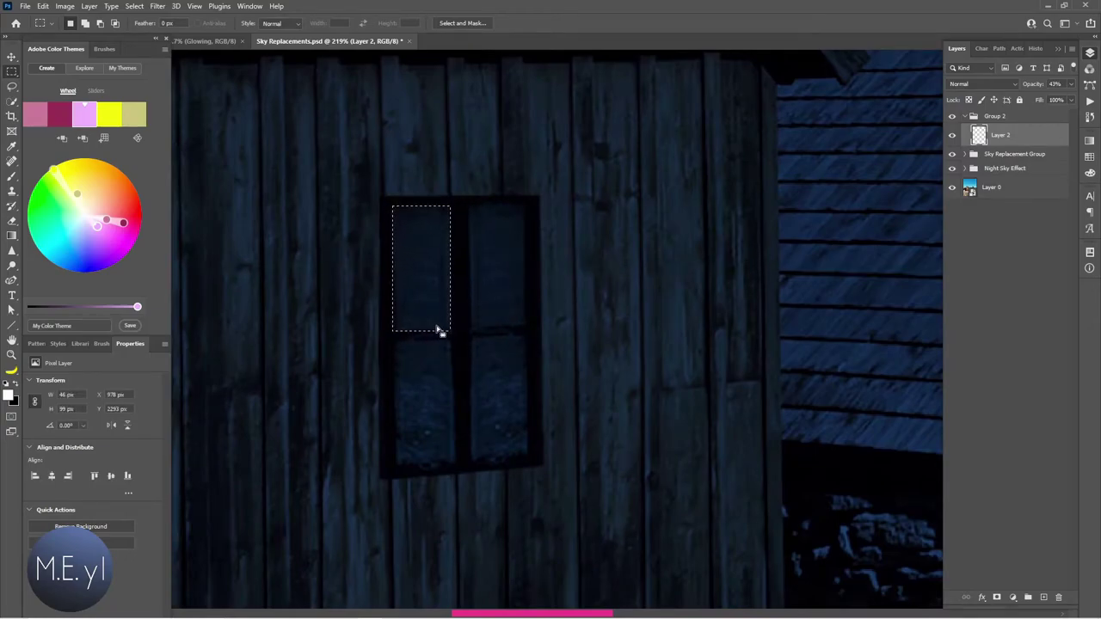
key(alt+Delete)
key(0)
Step: Duplicate the white pane into the other three panes and copy the whole white window
mouse_move(361, 191)
mouse_down()
mouse_move(486, 352)
mouse_move(497, 293)
mouse_up()
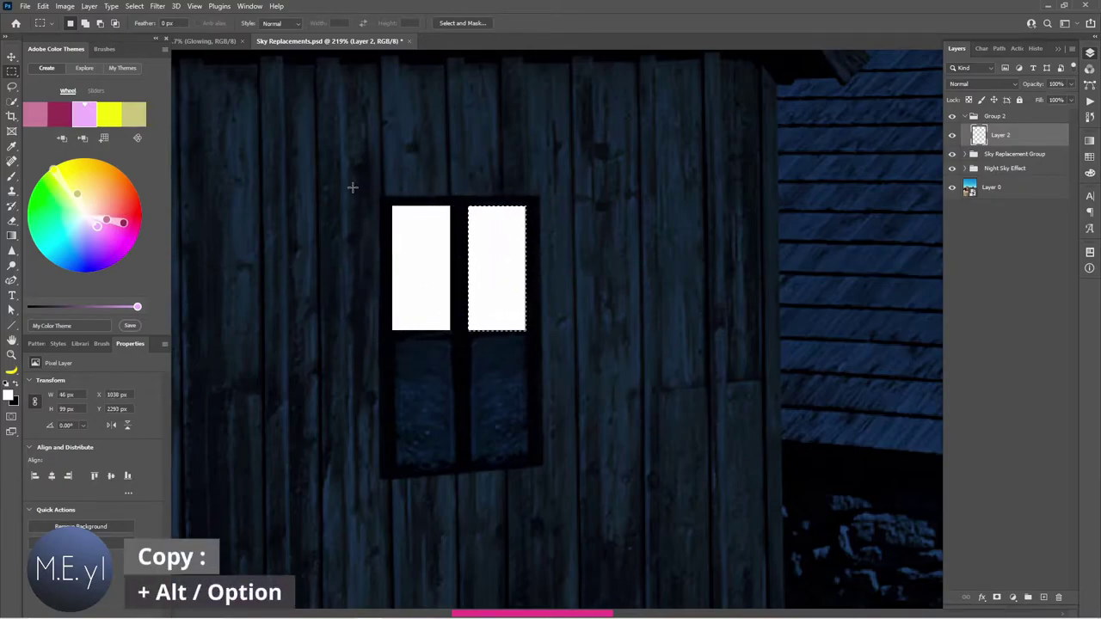
drag(352, 184, 548, 344)
mouse_move(456, 270)
mouse_down()
mouse_move(433, 276)
mouse_move(435, 388)
mouse_move(435, 368)
mouse_up()
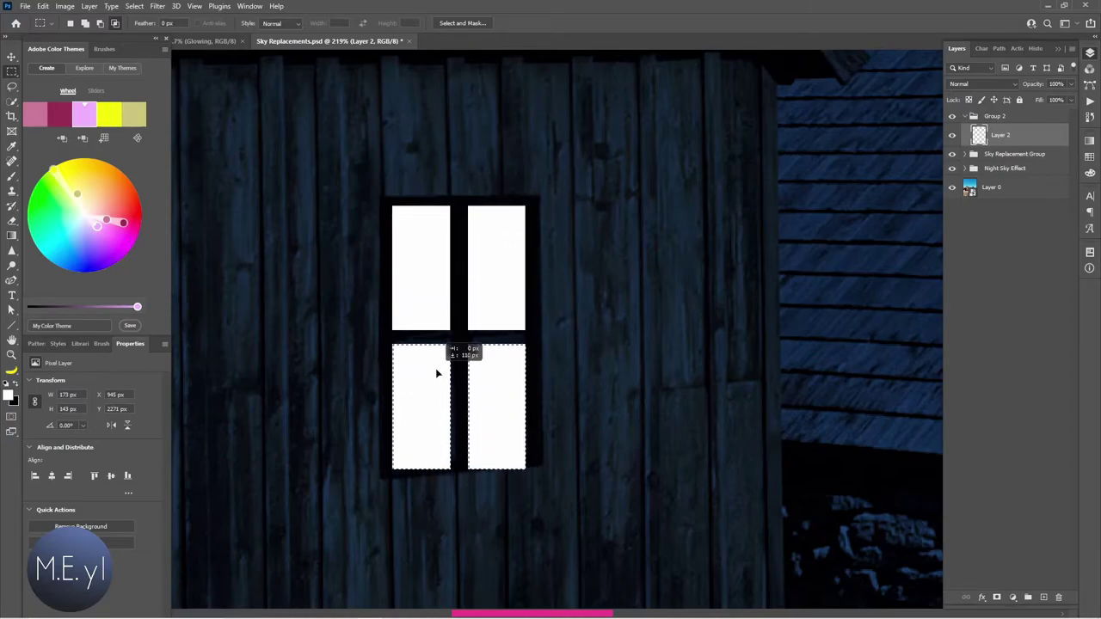
key(ctrl+d)
drag(360, 180, 596, 501)
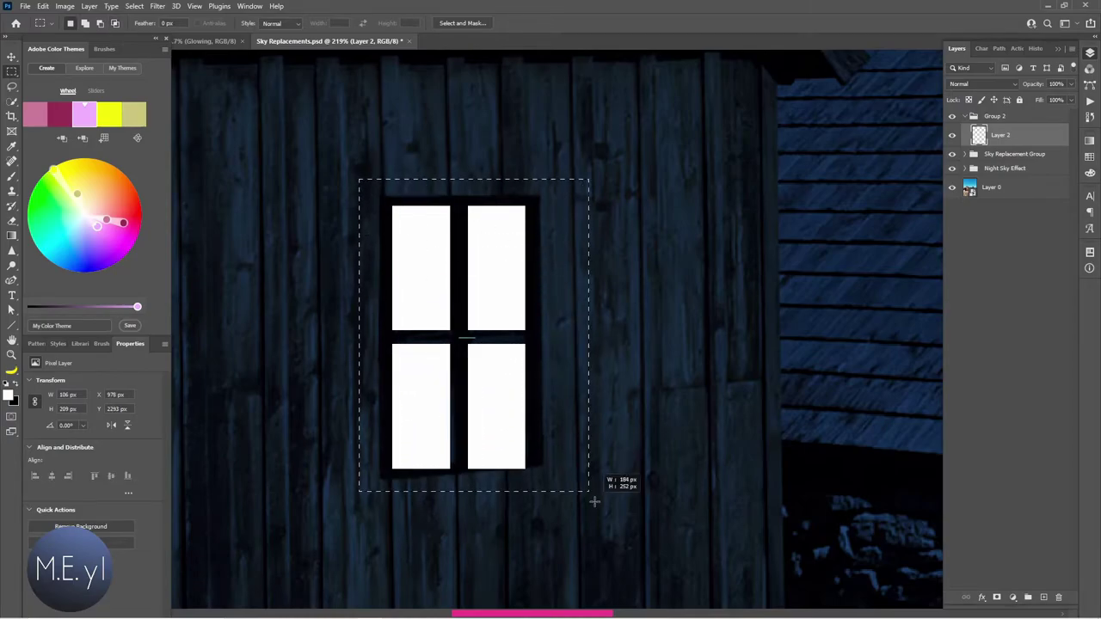
key(ctrl+c)
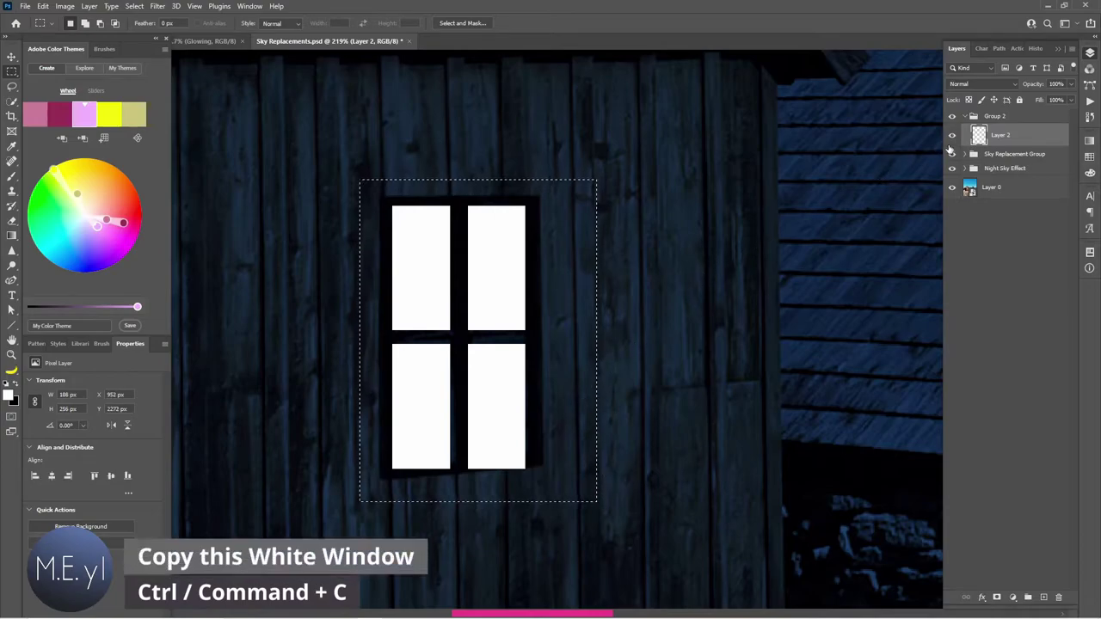
Step: Hide Layer 2's white panes and add an empty Layer 3 above it
click(951, 135)
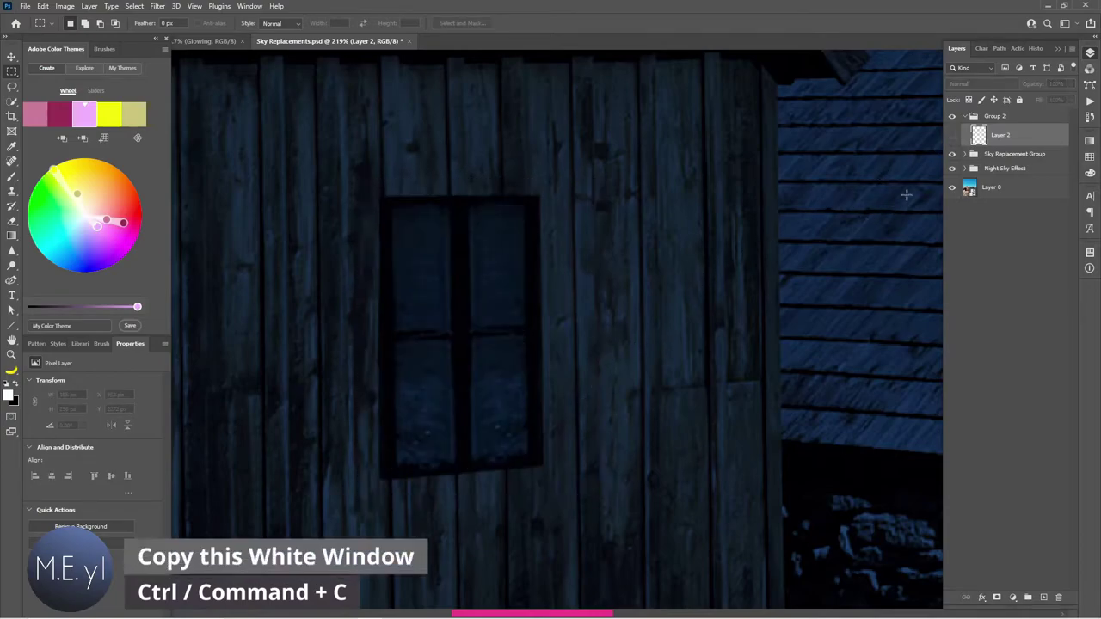
click(951, 135)
click(951, 135)
click(1043, 597)
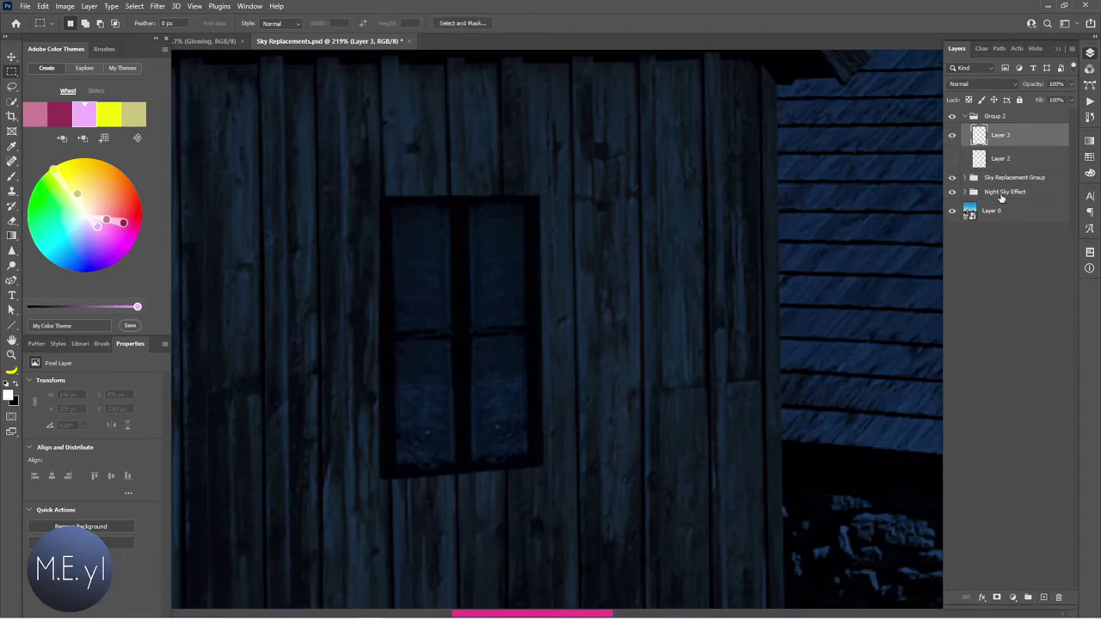
key(ctrl+0)
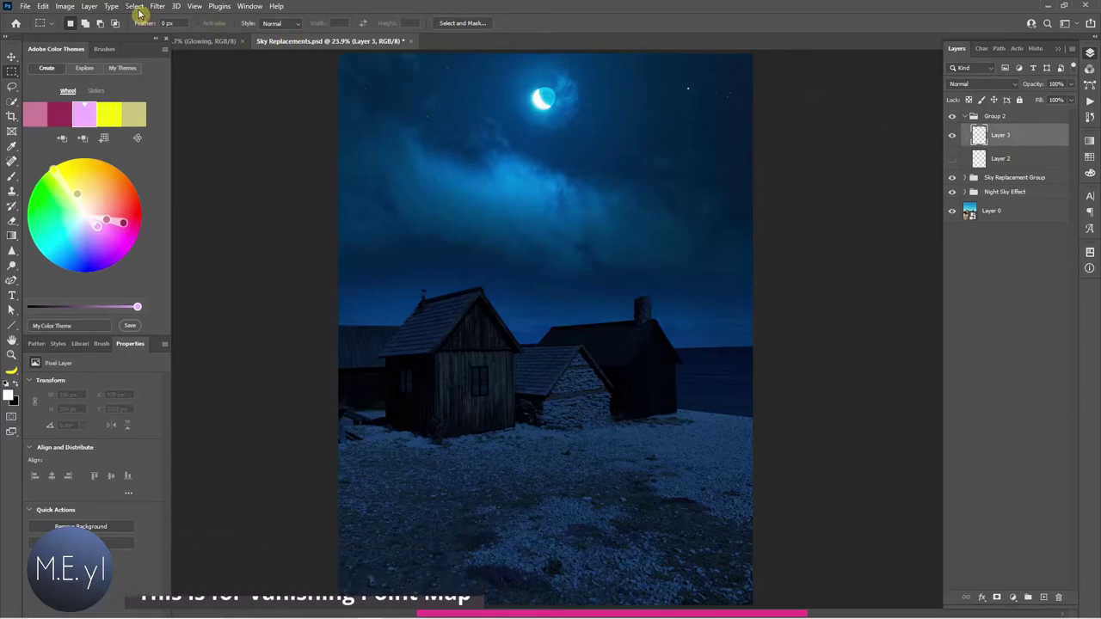
click(158, 7)
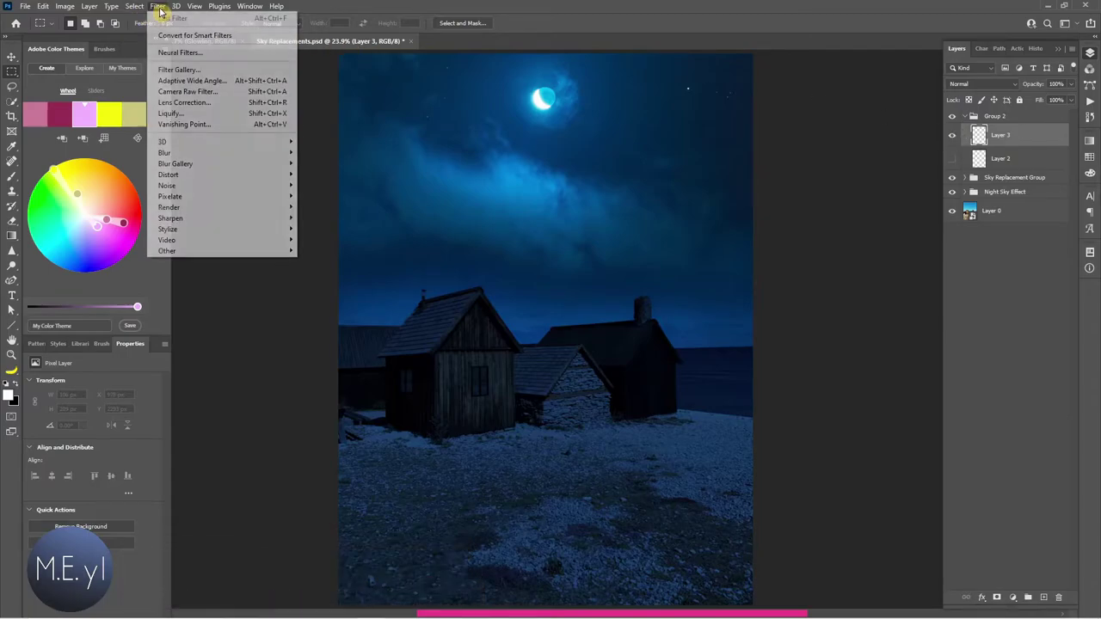
Step: In Vanishing Point, draw a perspective plane aligned to the cabin's front window wall
click(198, 124)
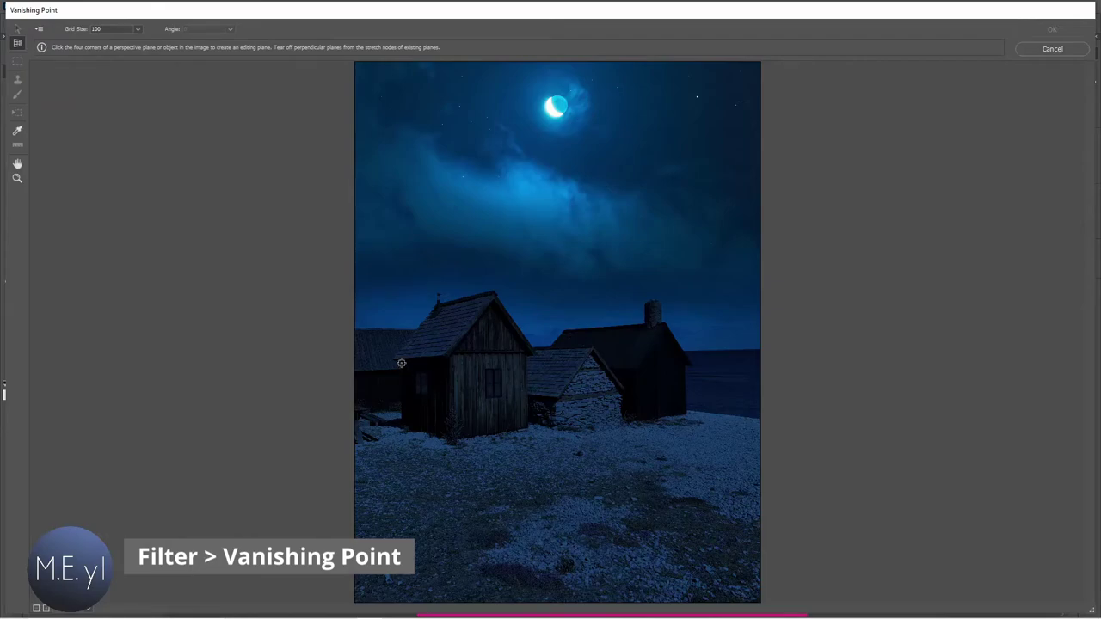
click(454, 355)
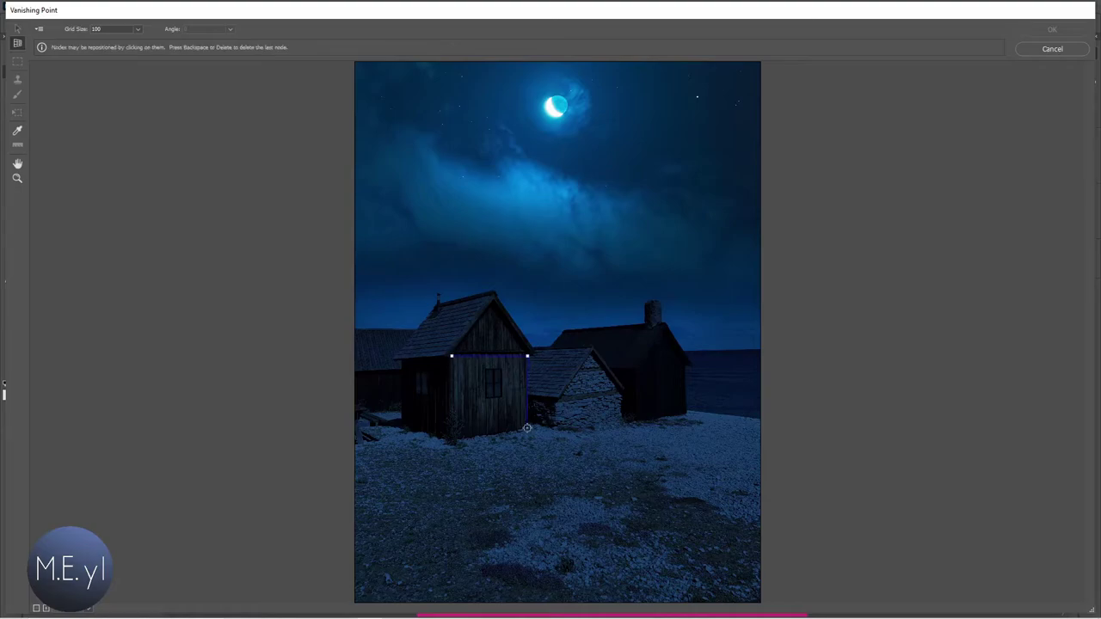
click(452, 442)
key(z)
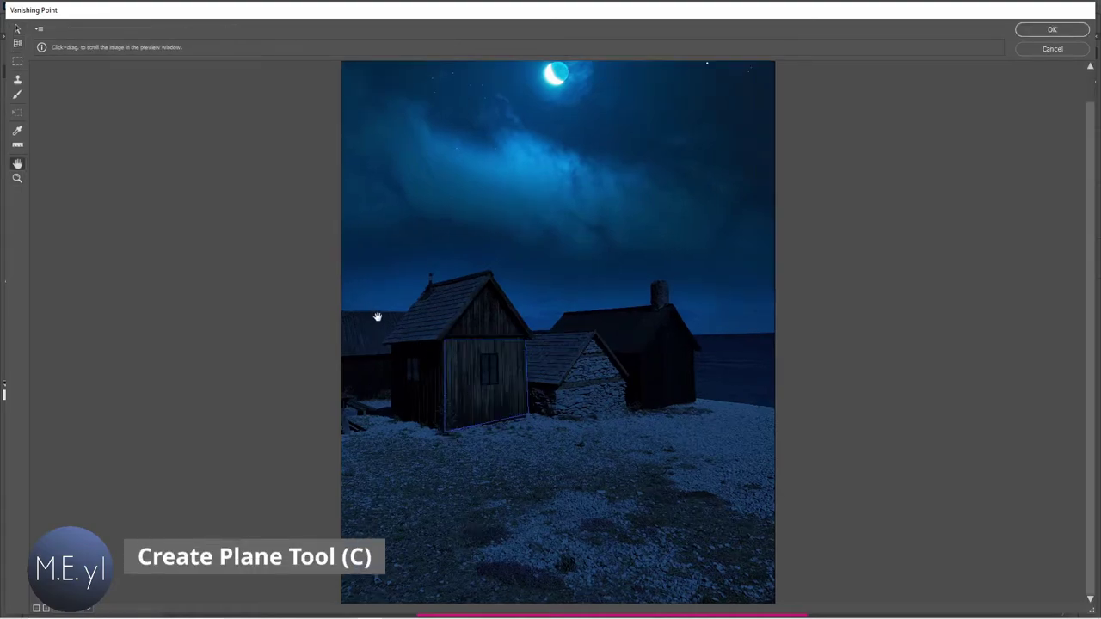
drag(370, 314, 597, 446)
drag(370, 162, 428, 162)
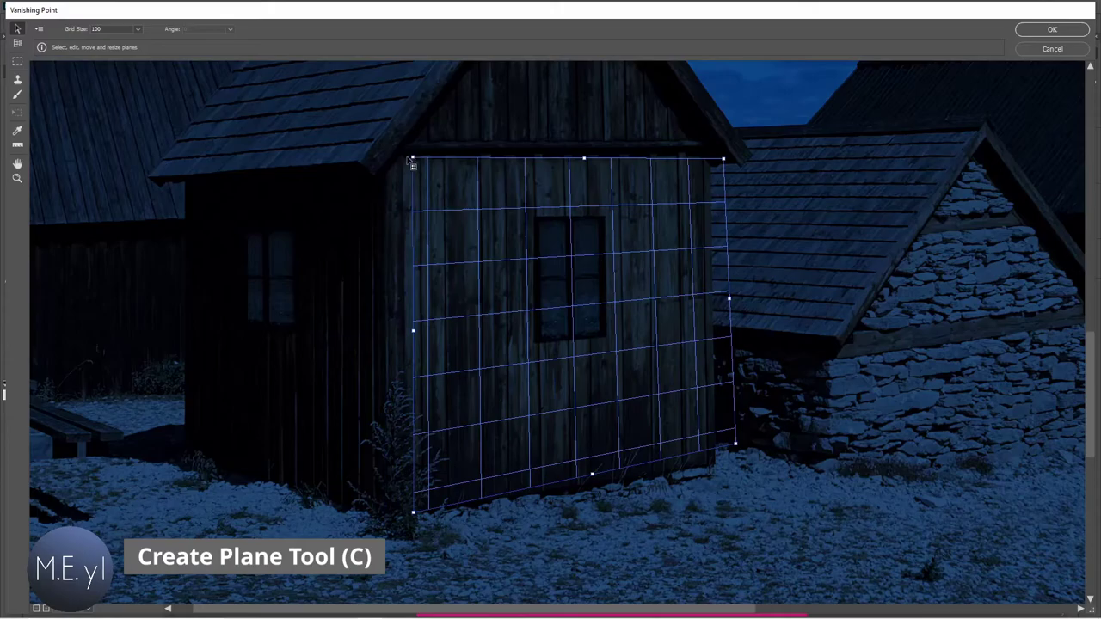
key(ctrl+z)
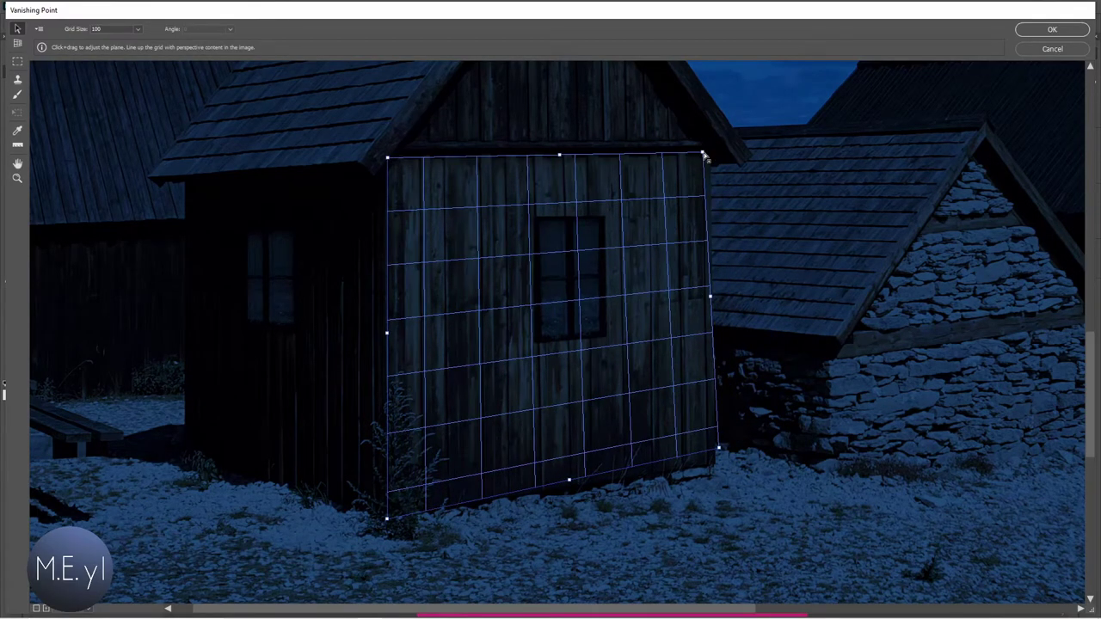
drag(707, 157, 703, 153)
drag(718, 447, 712, 464)
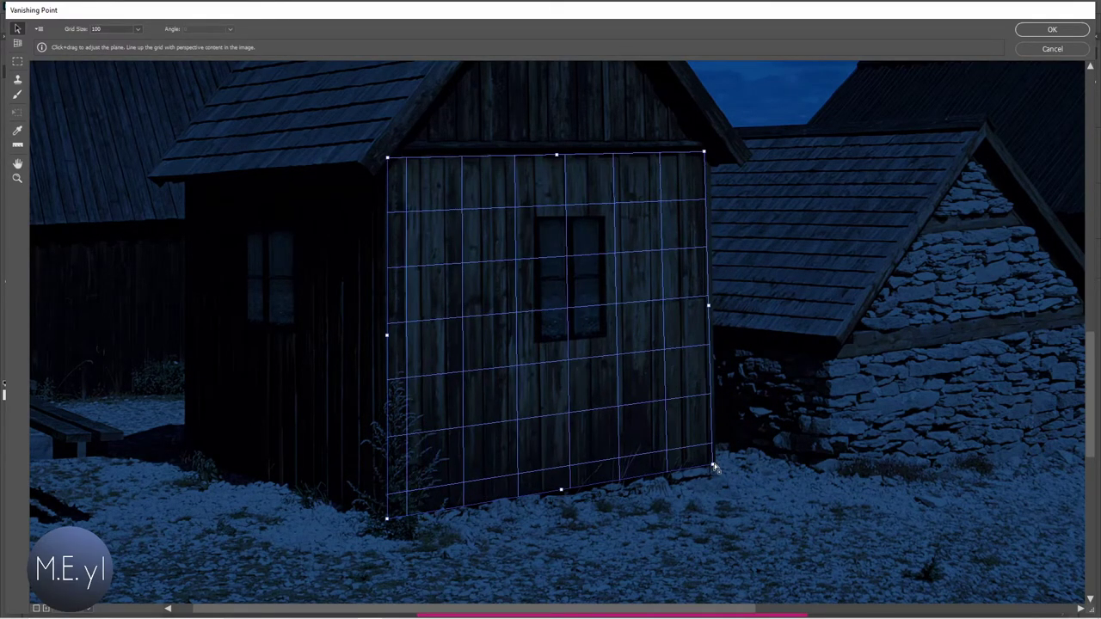
drag(387, 520, 392, 520)
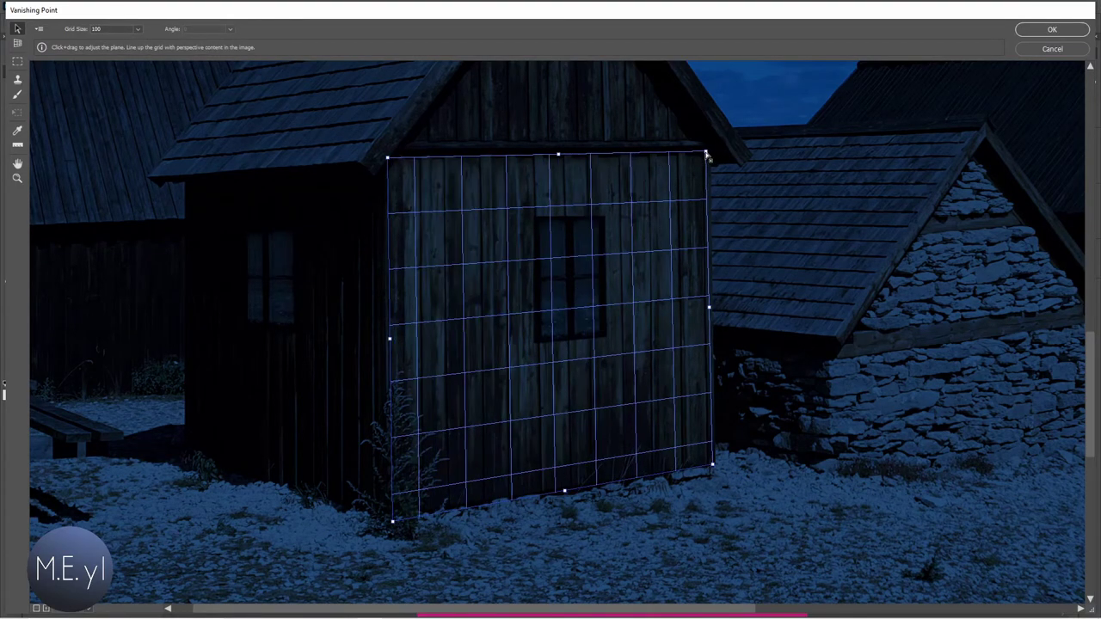
Step: Extend a perpendicular plane onto the left side wall, fitting its corners to eave and ground
key(ctrl)
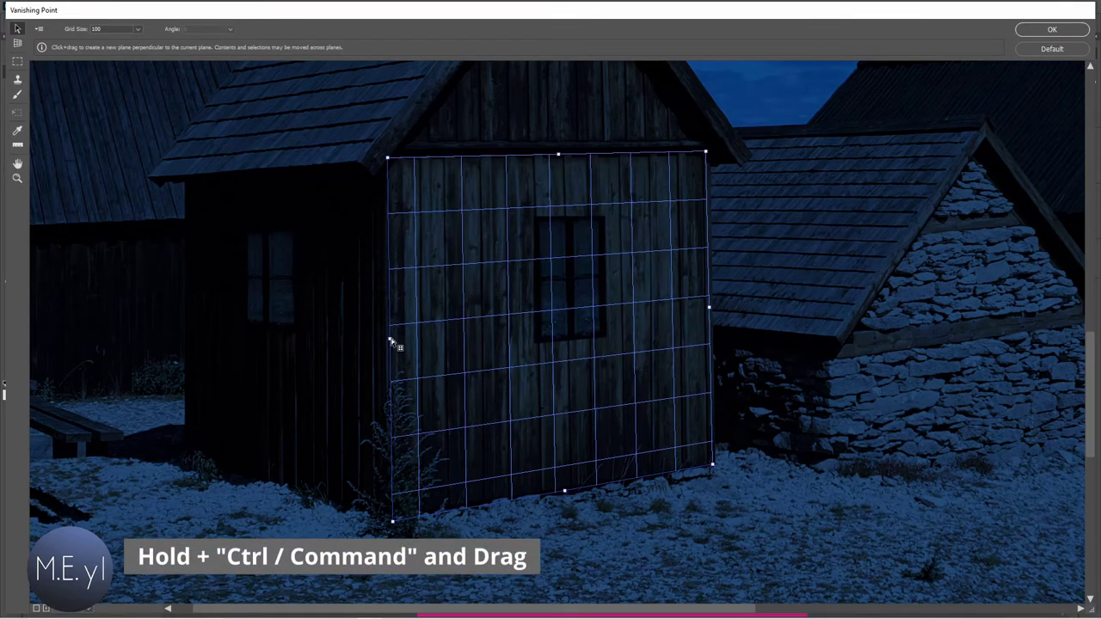
drag(391, 341, 194, 304)
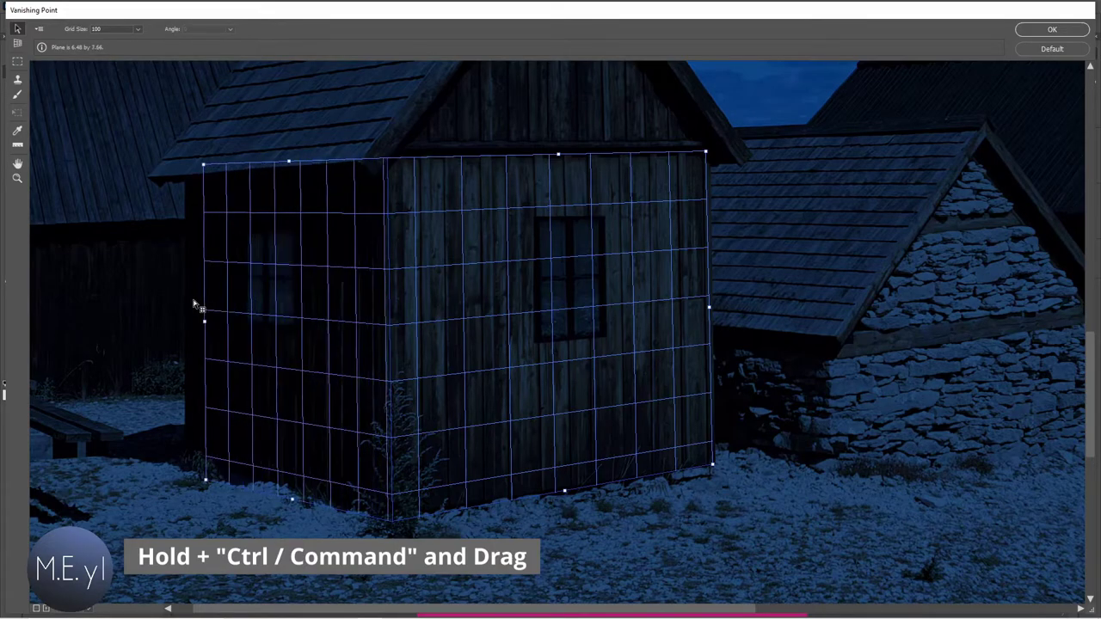
drag(194, 304, 188, 304)
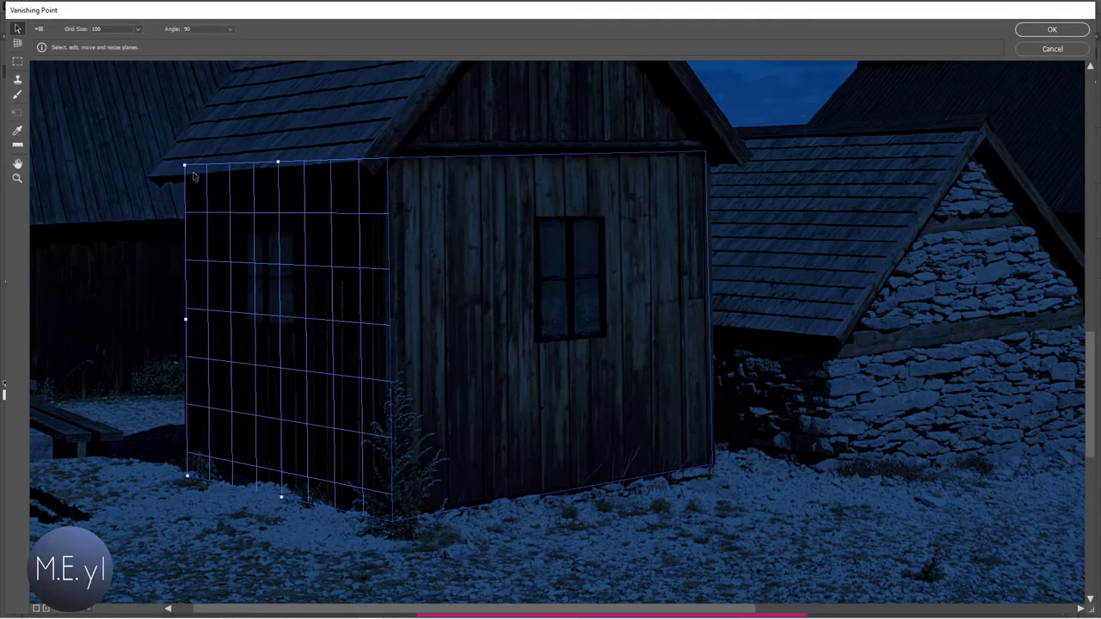
drag(184, 164, 185, 176)
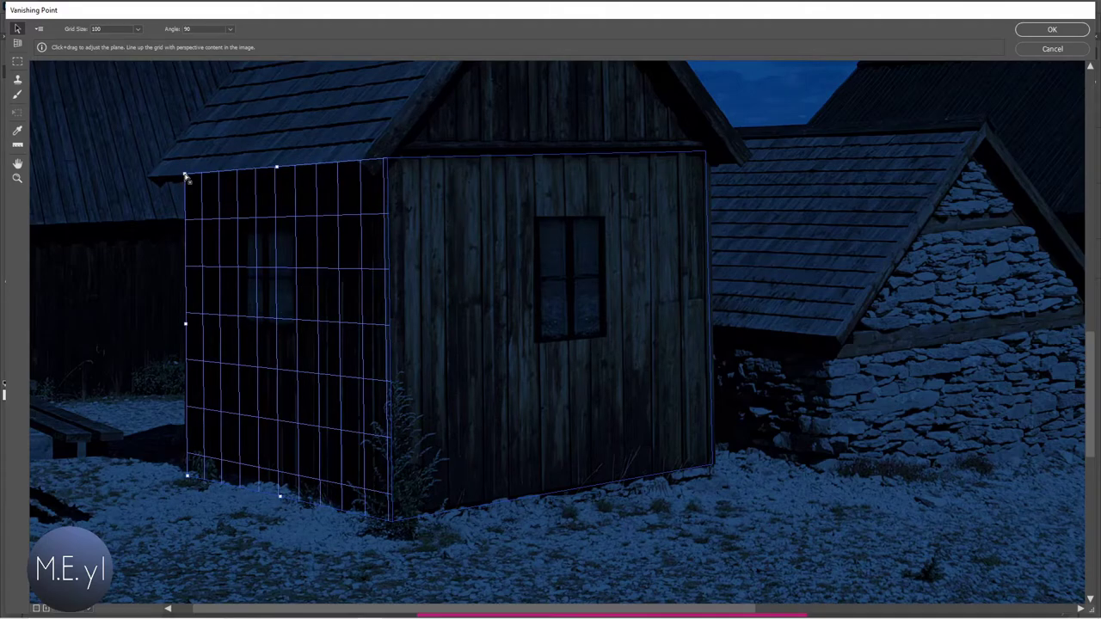
drag(187, 475, 186, 465)
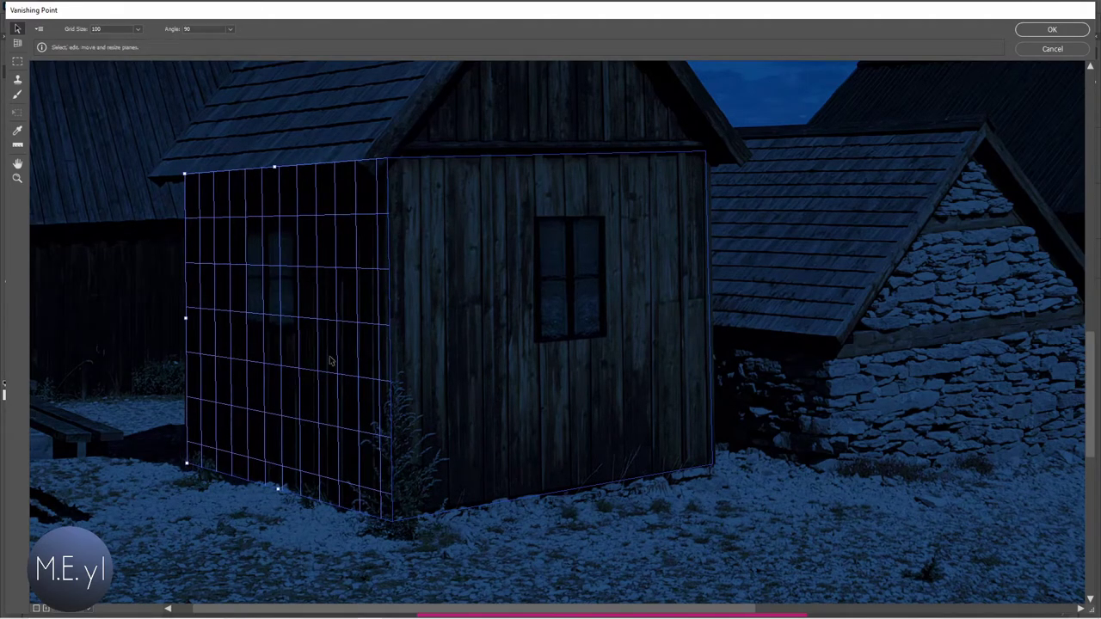
key(ctrl+1)
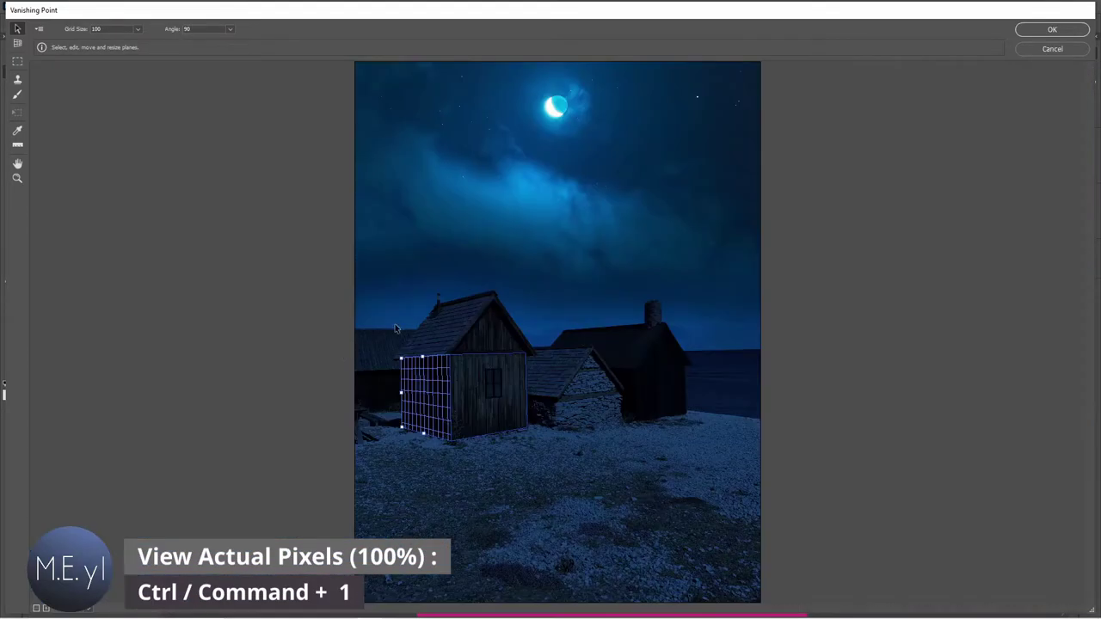
click(518, 449)
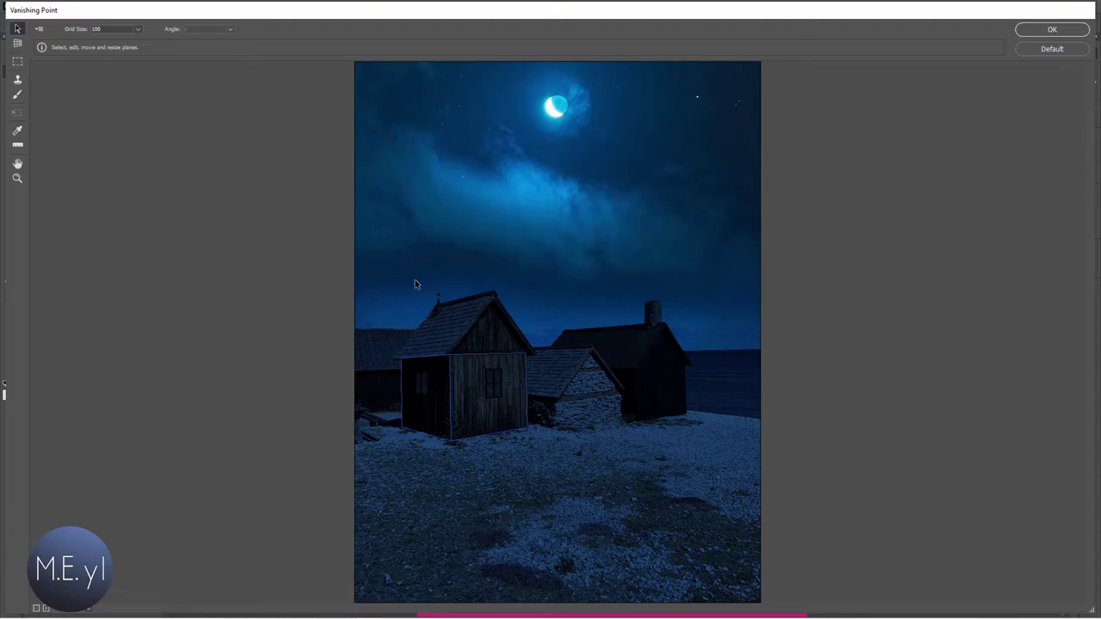
Step: Paste the white window onto the right-wall plane, scale it to the window opening, and apply
key(ctrl+v)
drag(368, 89, 497, 391)
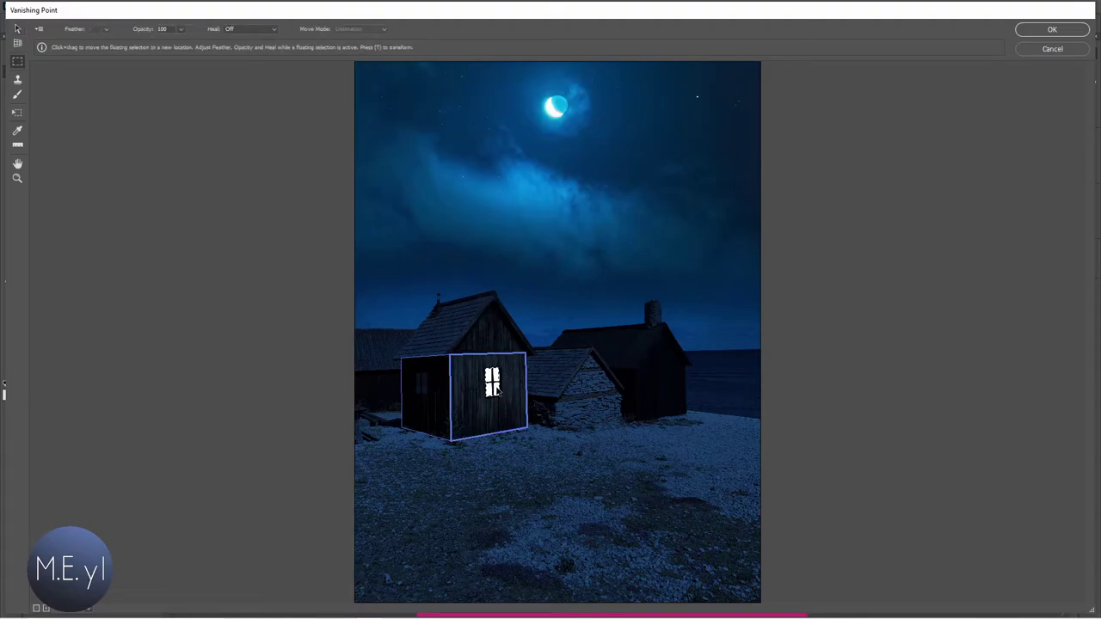
key(z)
drag(388, 328, 591, 475)
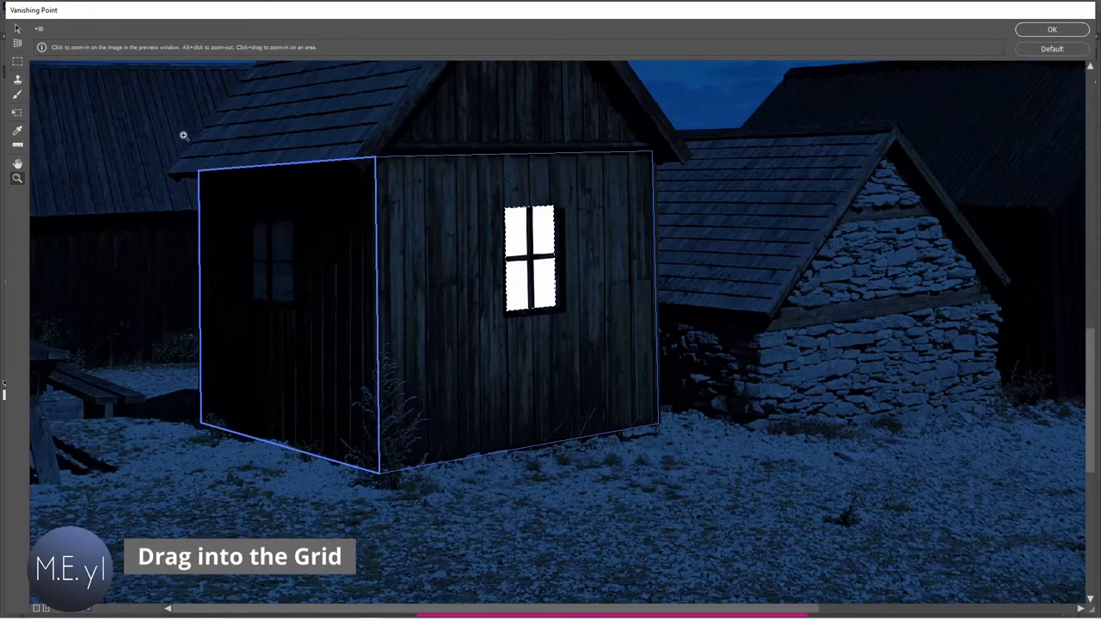
mouse_move(183, 135)
mouse_down()
mouse_move(651, 472)
mouse_move(710, 494)
mouse_up()
key(m)
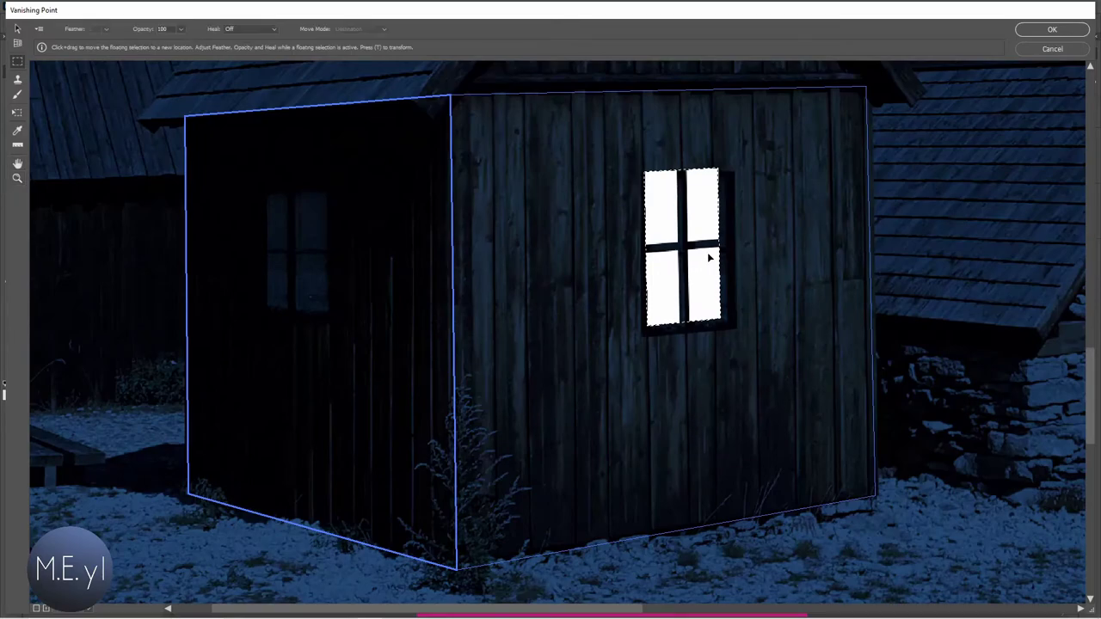
click(709, 226)
mouse_move(701, 211)
mouse_down()
mouse_move(708, 246)
mouse_move(706, 220)
mouse_up()
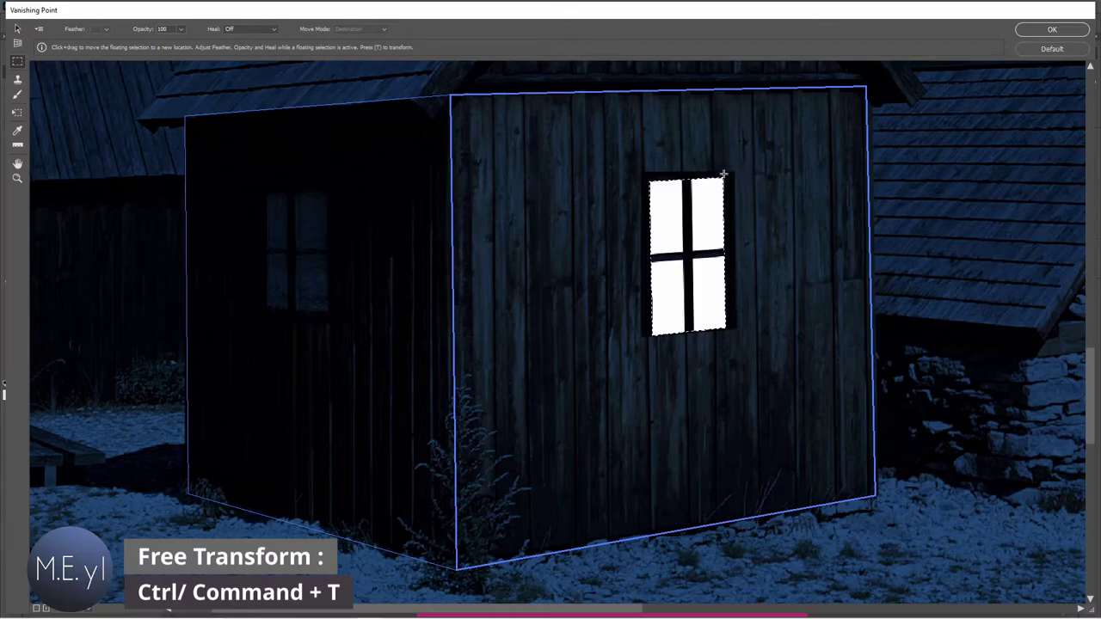
key(t)
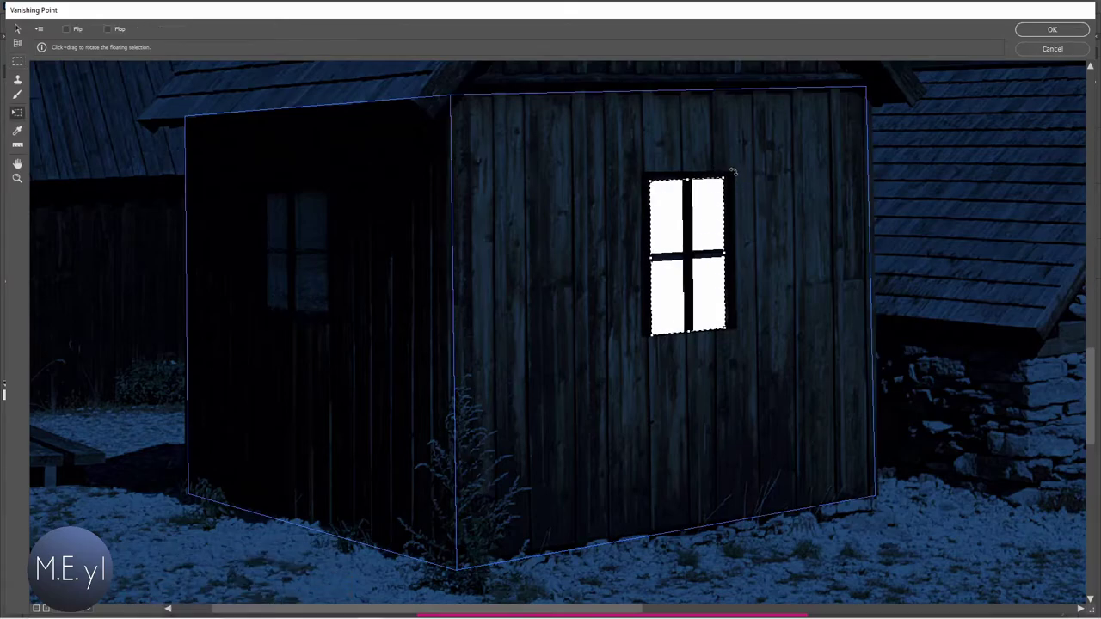
mouse_move(724, 192)
mouse_down()
mouse_move(747, 228)
mouse_move(708, 216)
mouse_up()
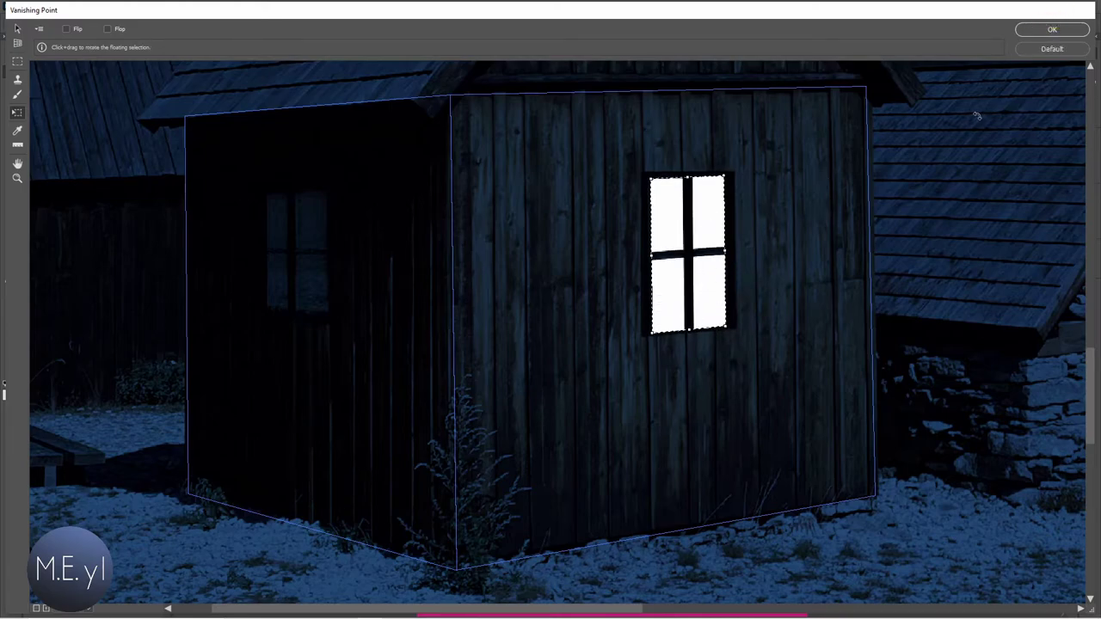
key(ctrl+0)
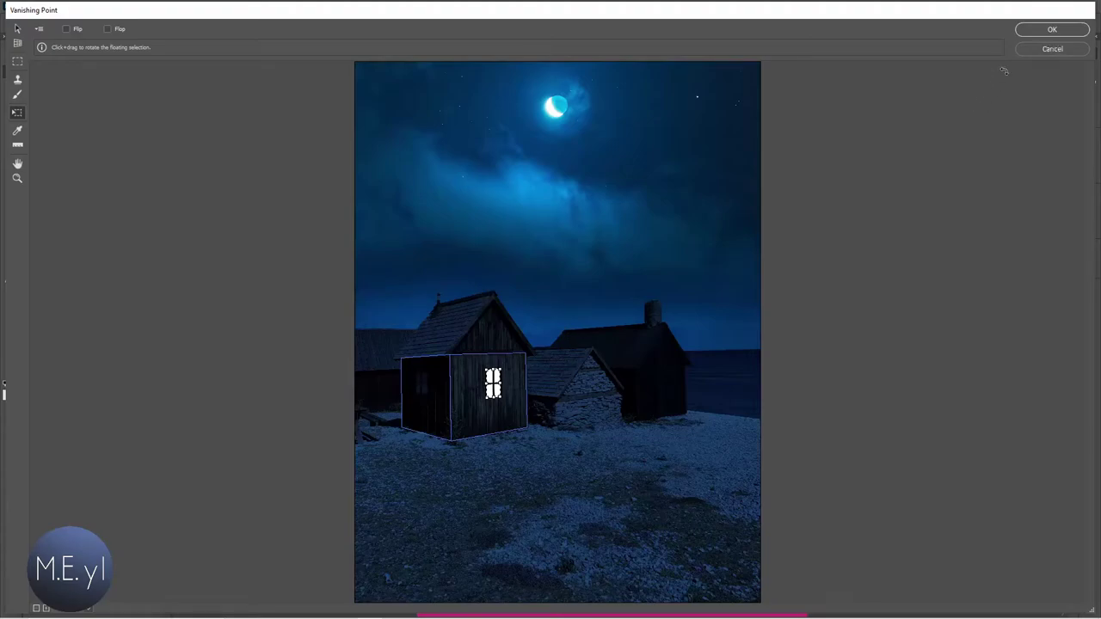
click(1048, 32)
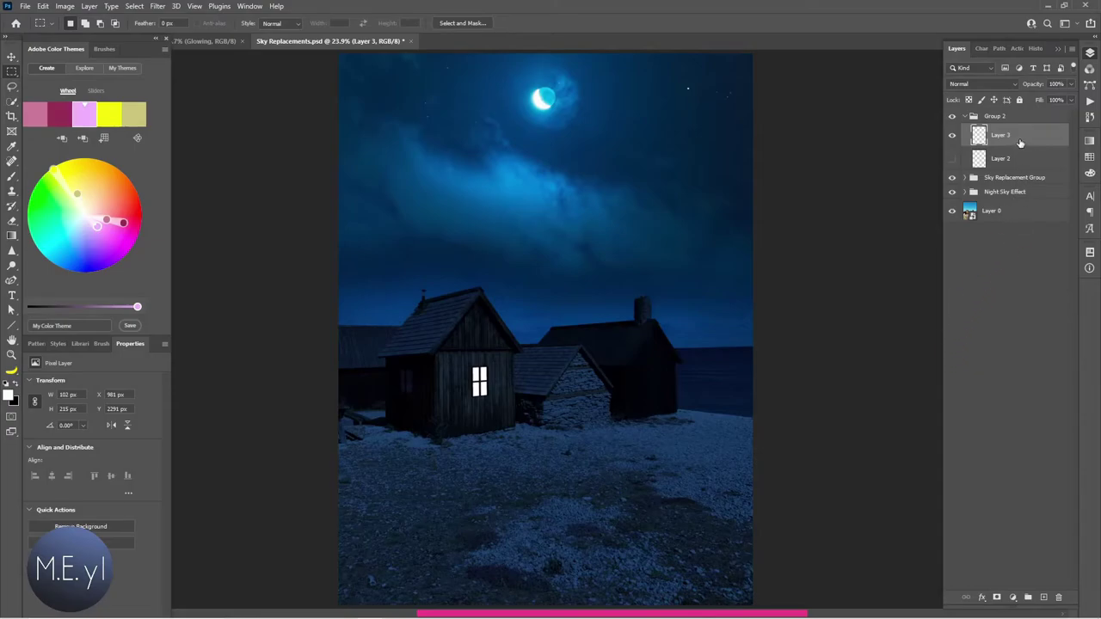
Step: Add an empty Layer 4 and reopen the Vanishing Point filter
click(1043, 596)
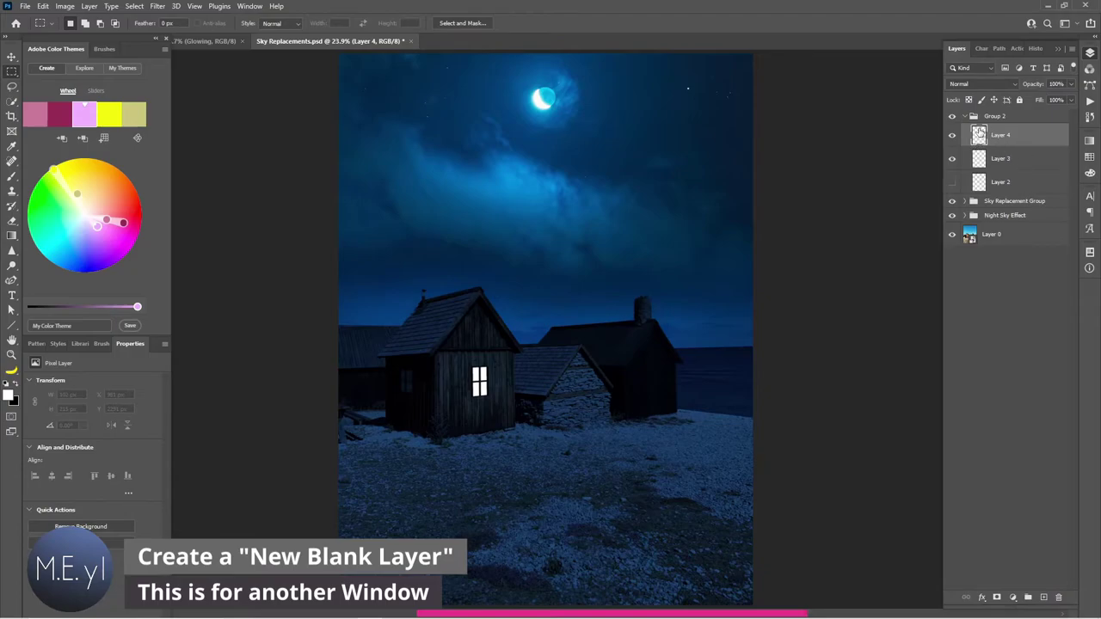
click(158, 6)
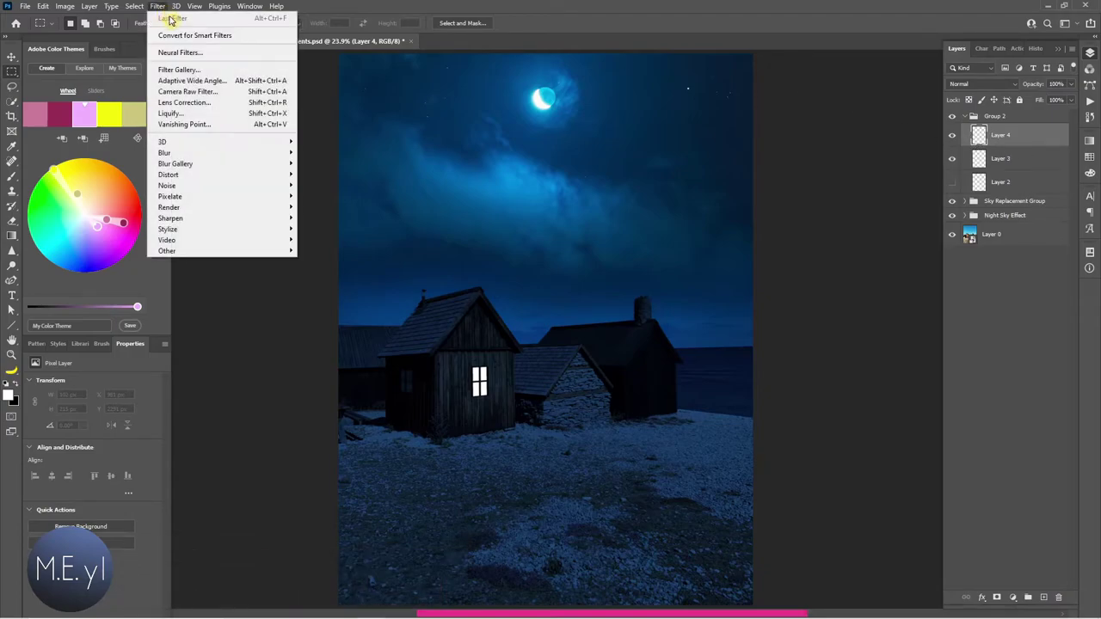
click(182, 126)
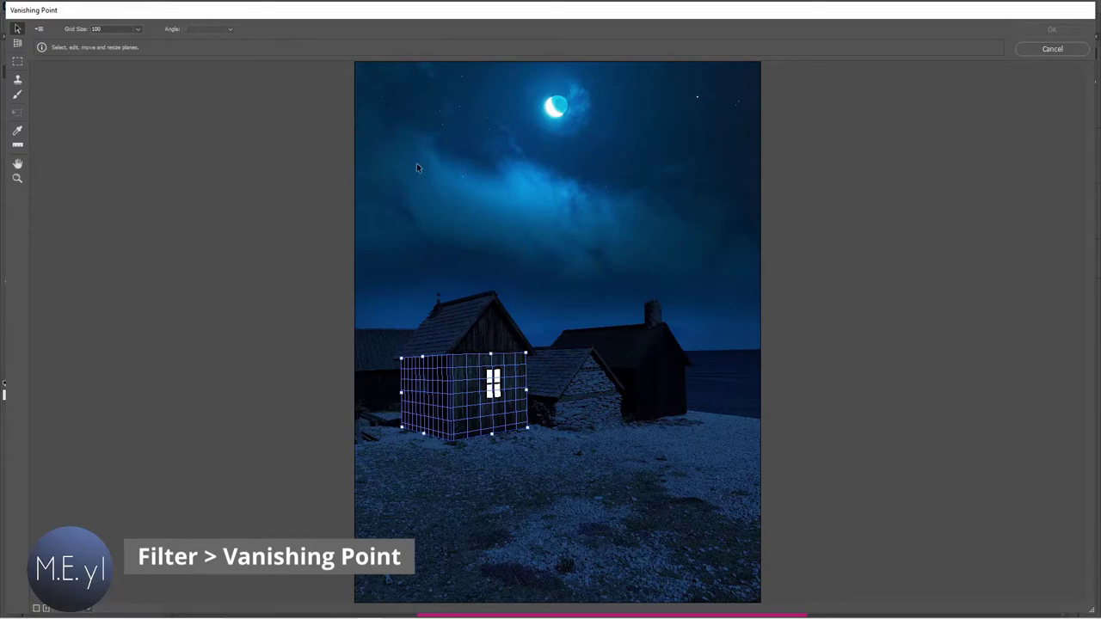
Step: Paste a second white window onto the left-wall plane, resize it to the opening, and apply
key(ctrl+v)
mouse_move(367, 90)
mouse_down()
mouse_move(390, 129)
mouse_move(436, 386)
mouse_up()
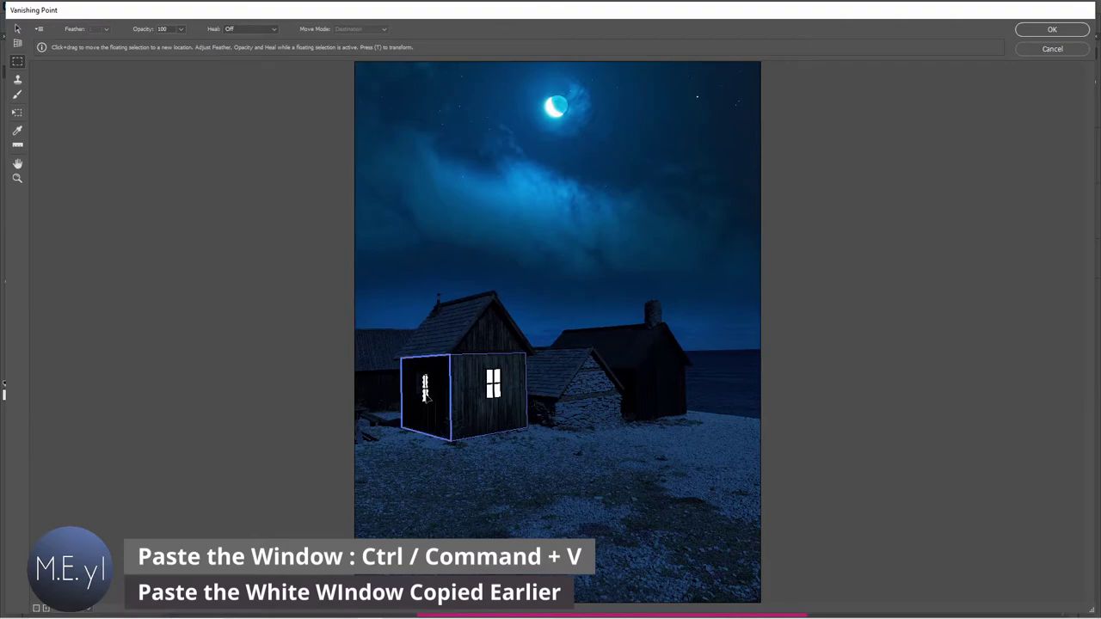
key(z)
drag(380, 325, 575, 478)
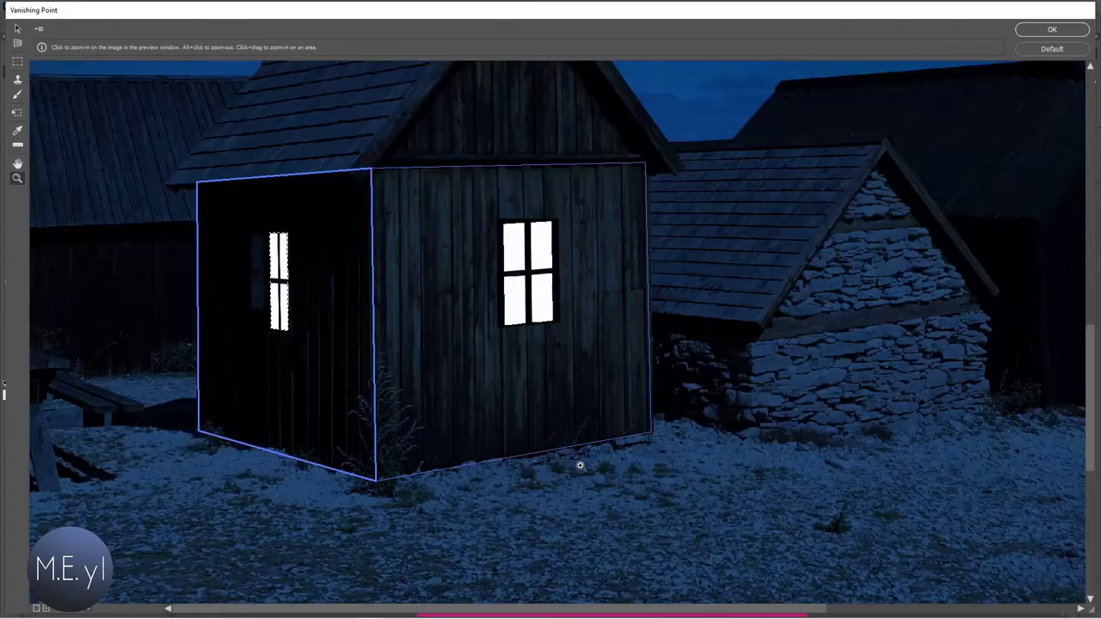
key(m)
drag(275, 315, 252, 311)
key(t)
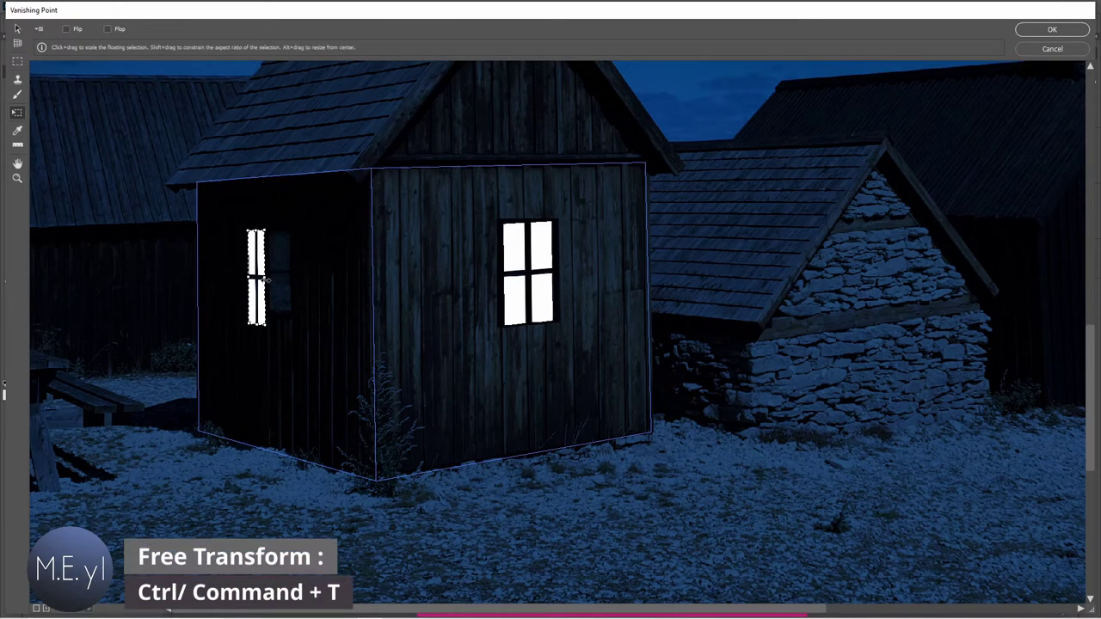
drag(266, 281, 290, 283)
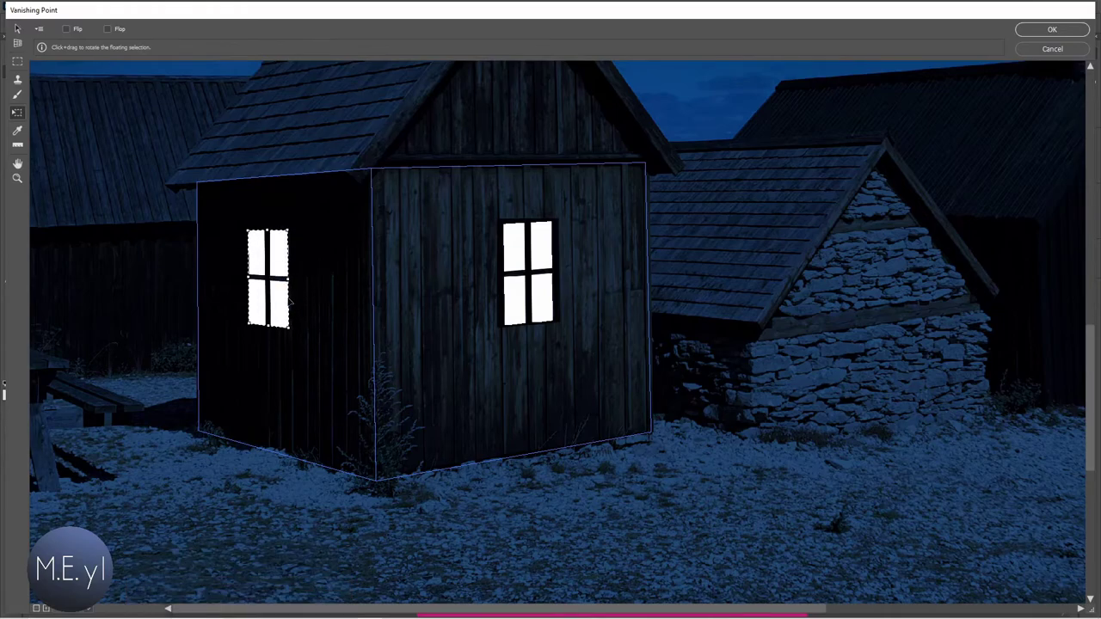
mouse_move(285, 232)
mouse_down()
mouse_move(285, 274)
mouse_move(373, 315)
mouse_move(314, 293)
mouse_move(472, 308)
mouse_move(329, 309)
mouse_move(284, 295)
mouse_up()
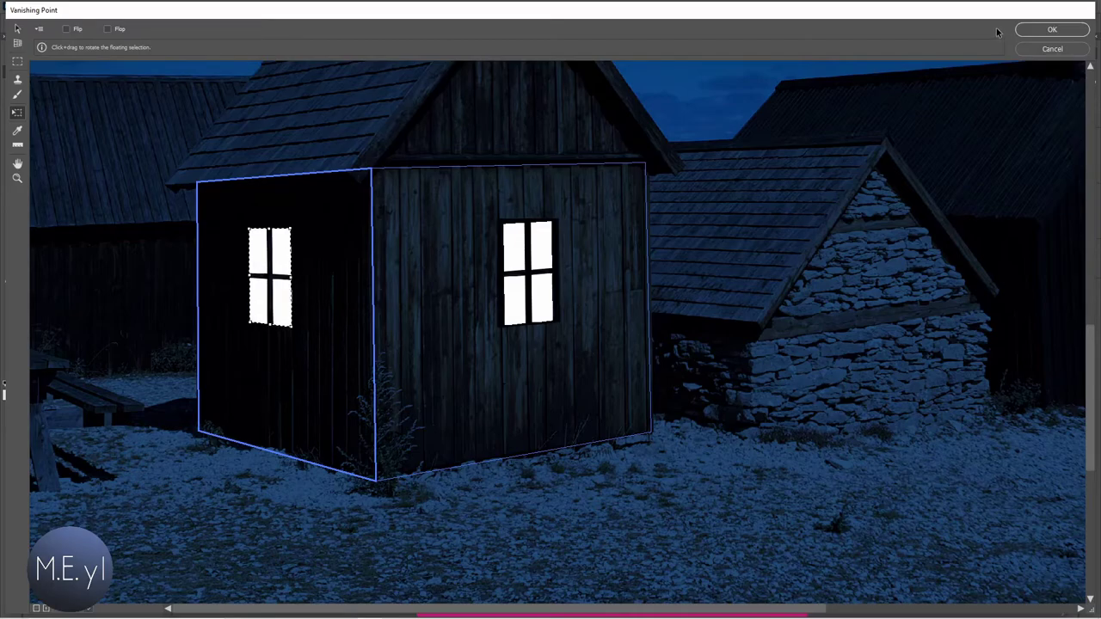
click(1048, 30)
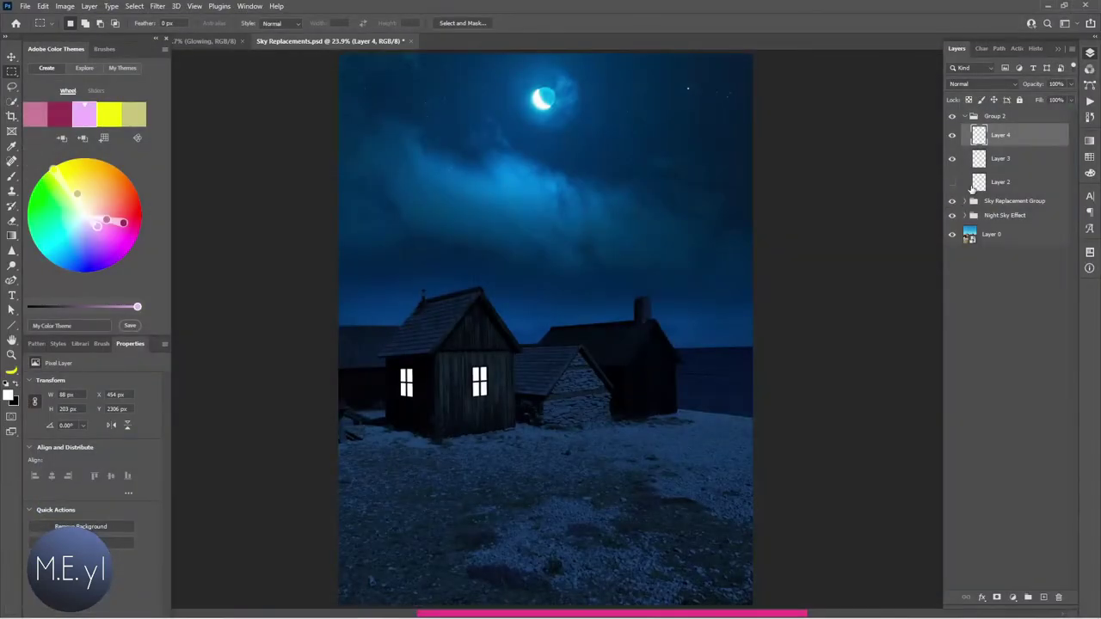
Step: Check Layers 3 and 4 by toggling visibility, then merge them into a single Layer 4
click(953, 136)
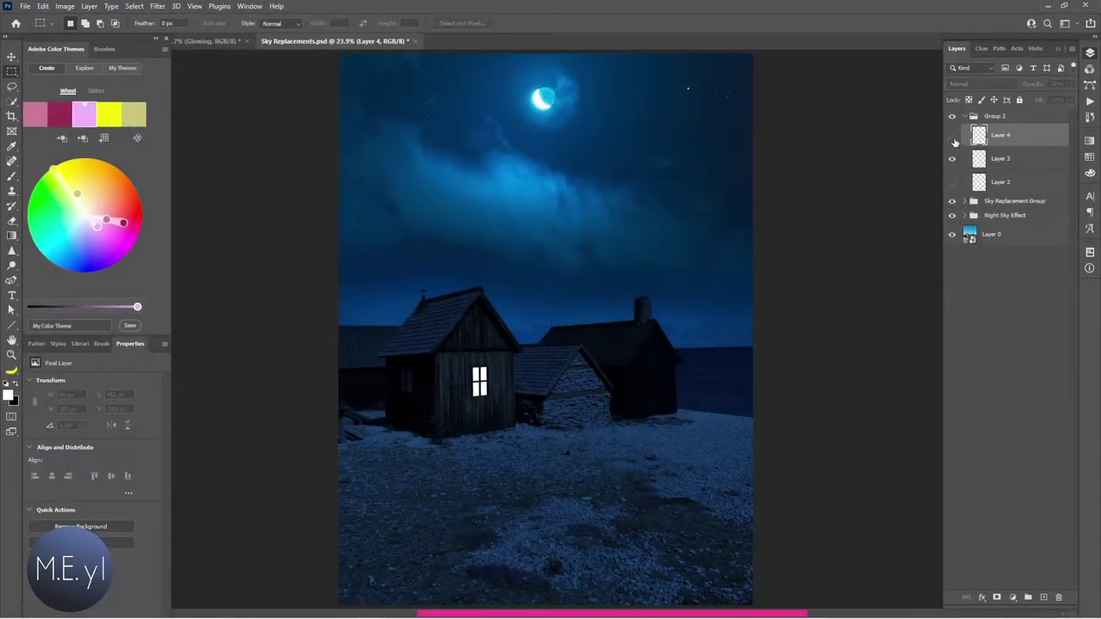
click(952, 136)
click(952, 160)
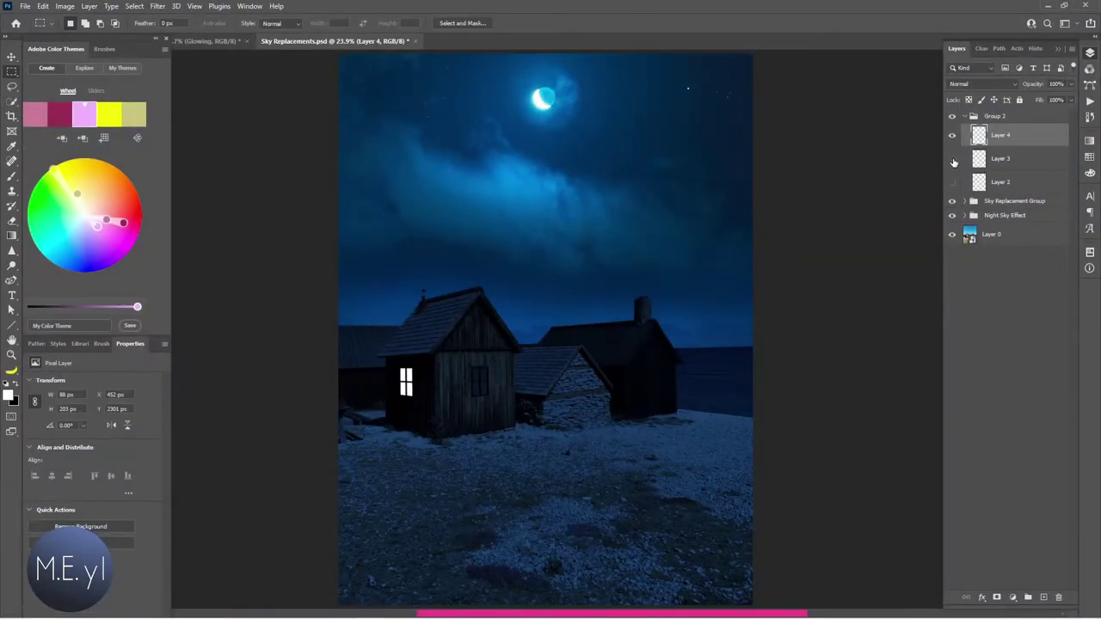
click(953, 160)
shift+click(1017, 160)
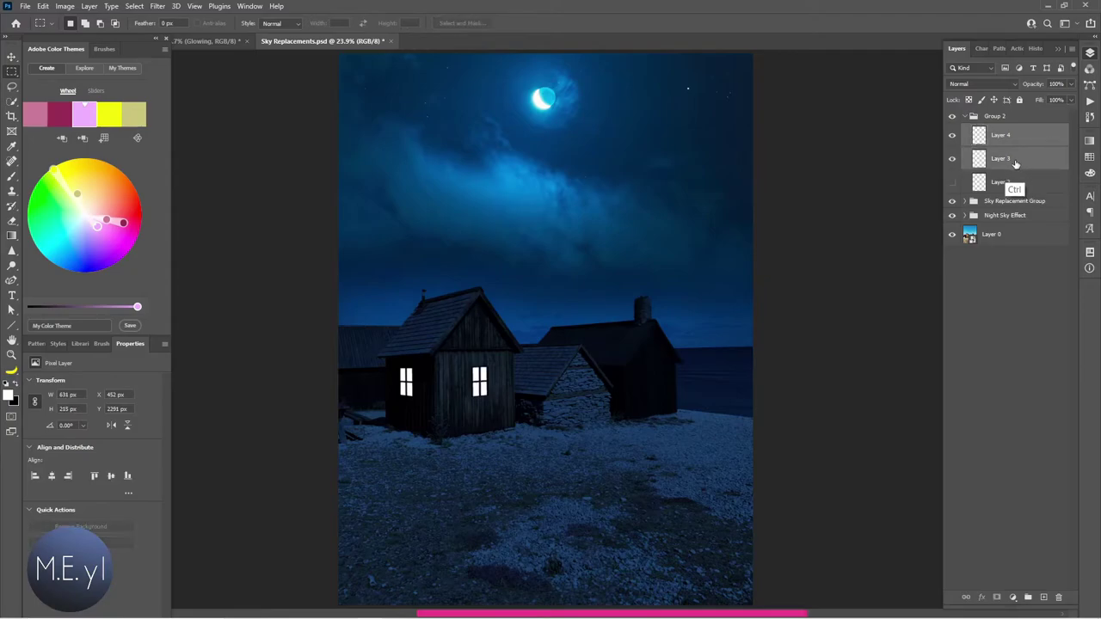
key(ctrl+e)
right_click(1031, 141)
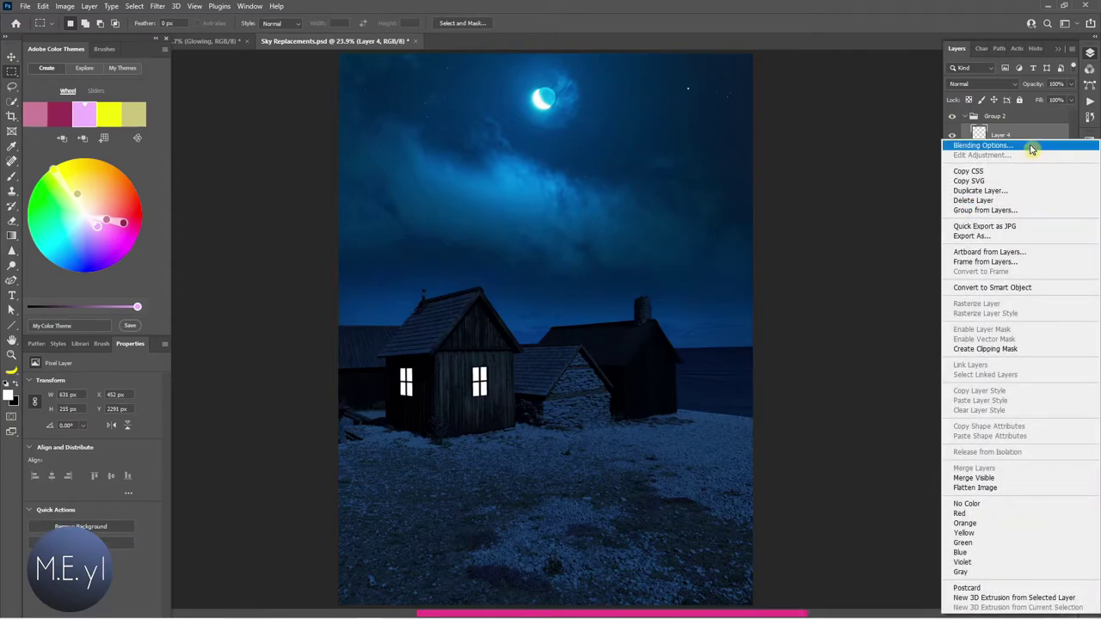
Step: Convert Layer 4 to a smart object and give it a Gaussian Blur of about 26 px
click(1002, 290)
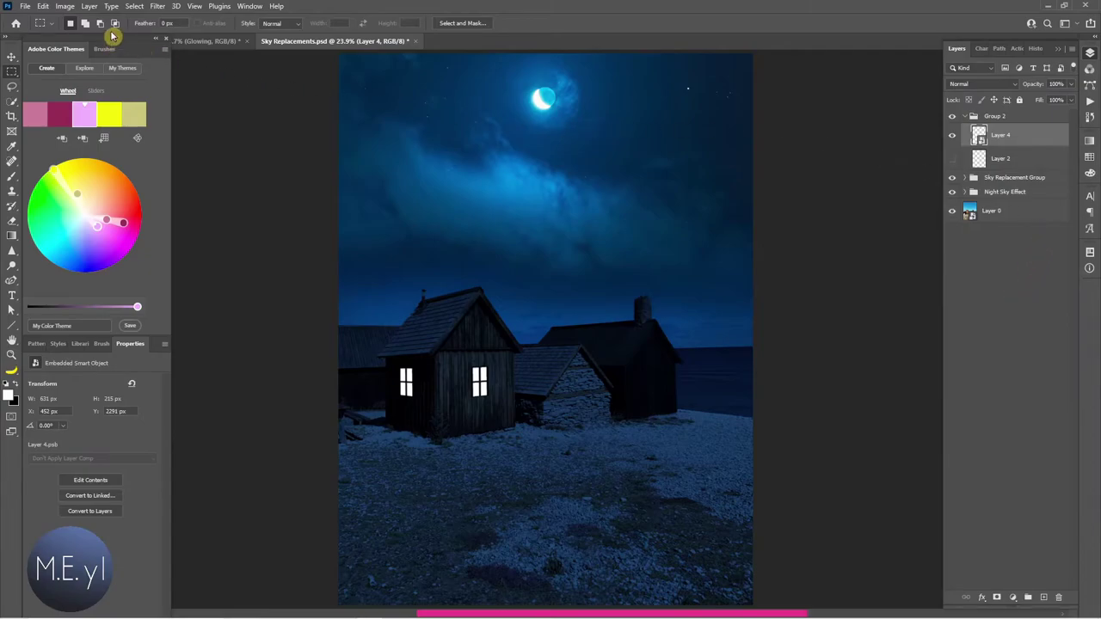
click(157, 7)
mouse_move(185, 152)
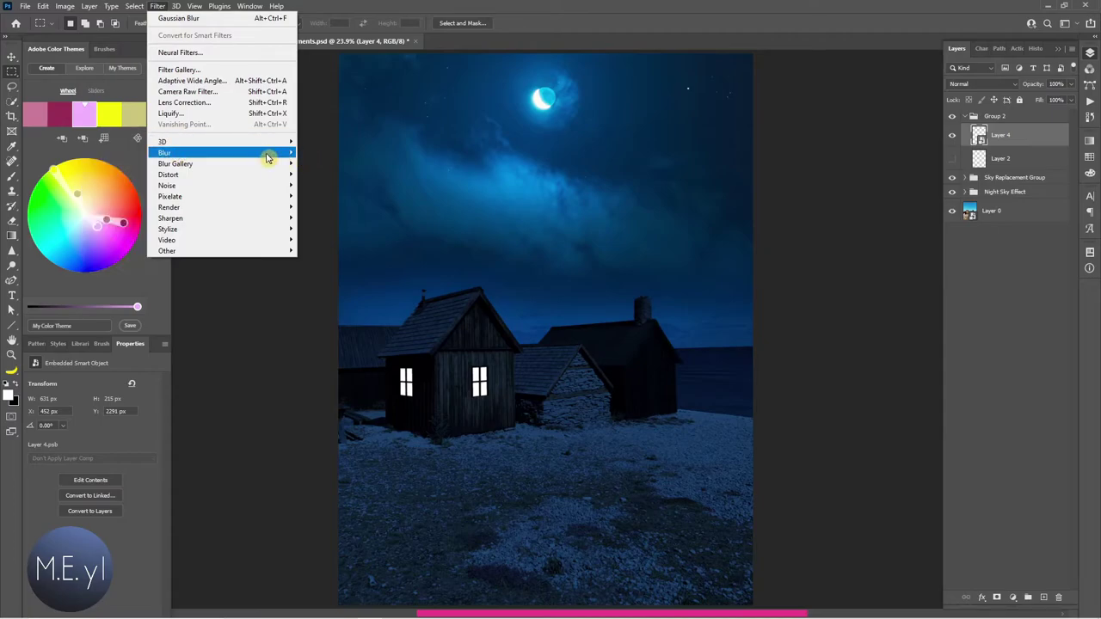
click(114, 196)
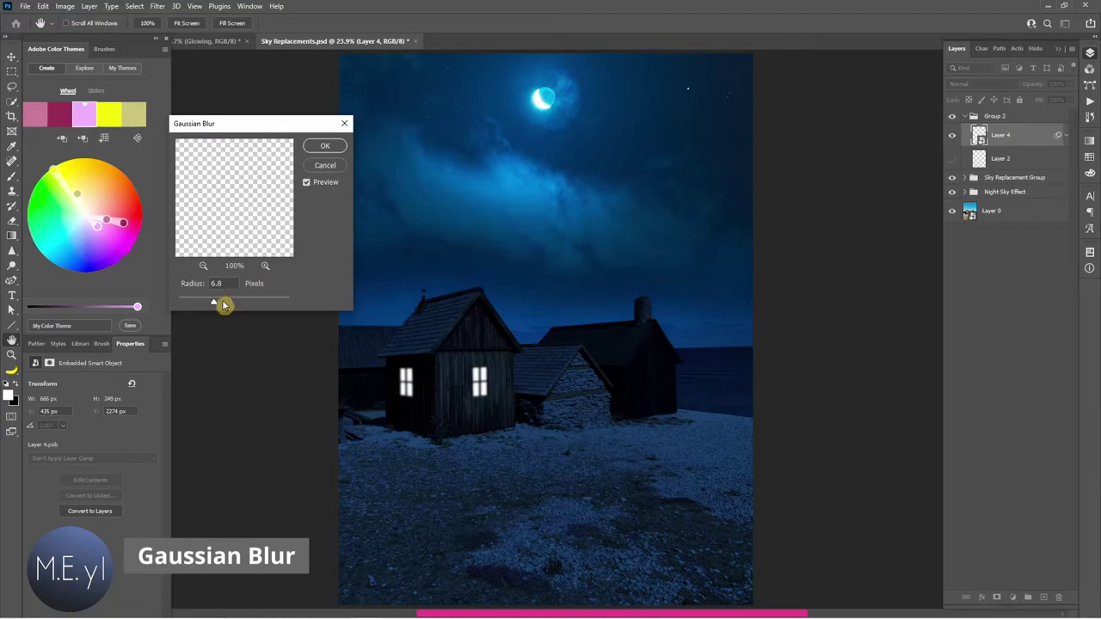
drag(224, 305, 229, 304)
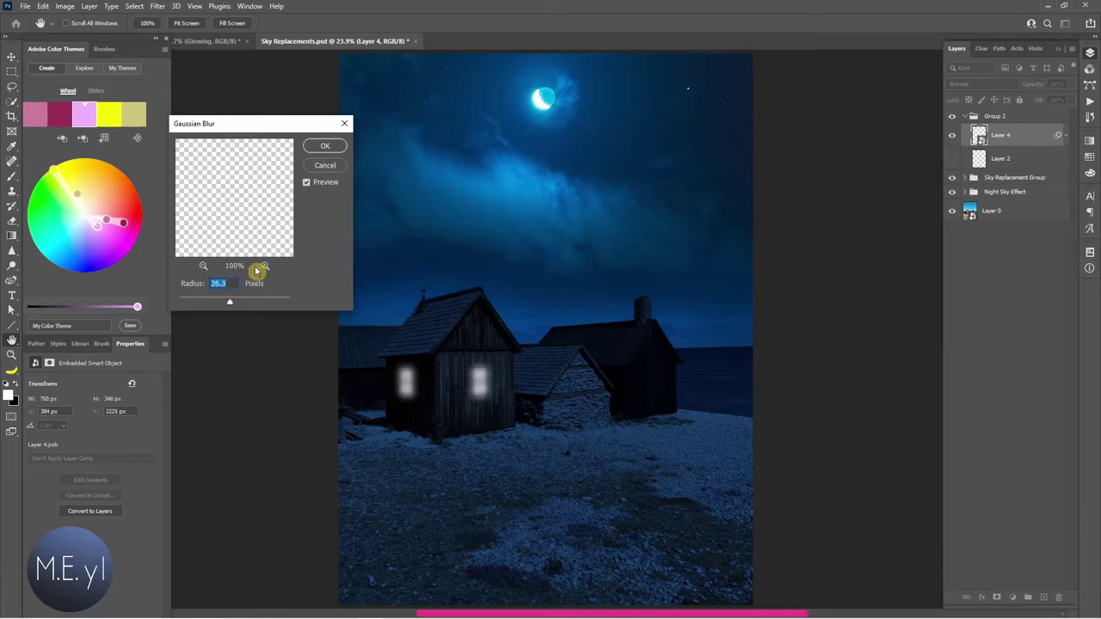
click(325, 147)
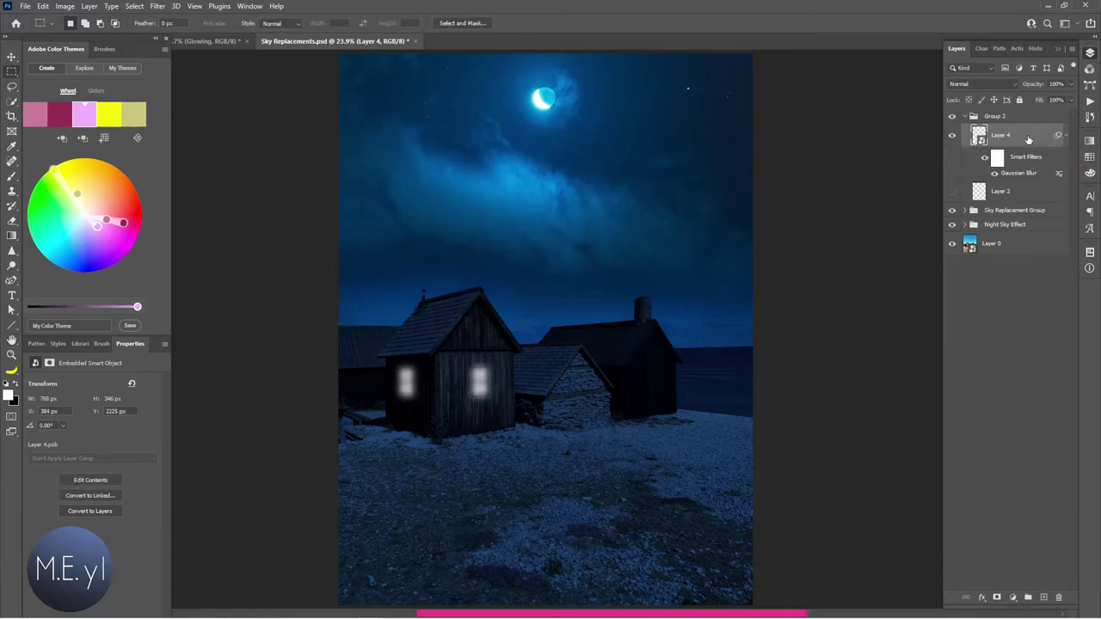
Step: Duplicate the blurred Layer 4, then hide Layer 4 and its copy to compare the glow
key(ctrl+j)
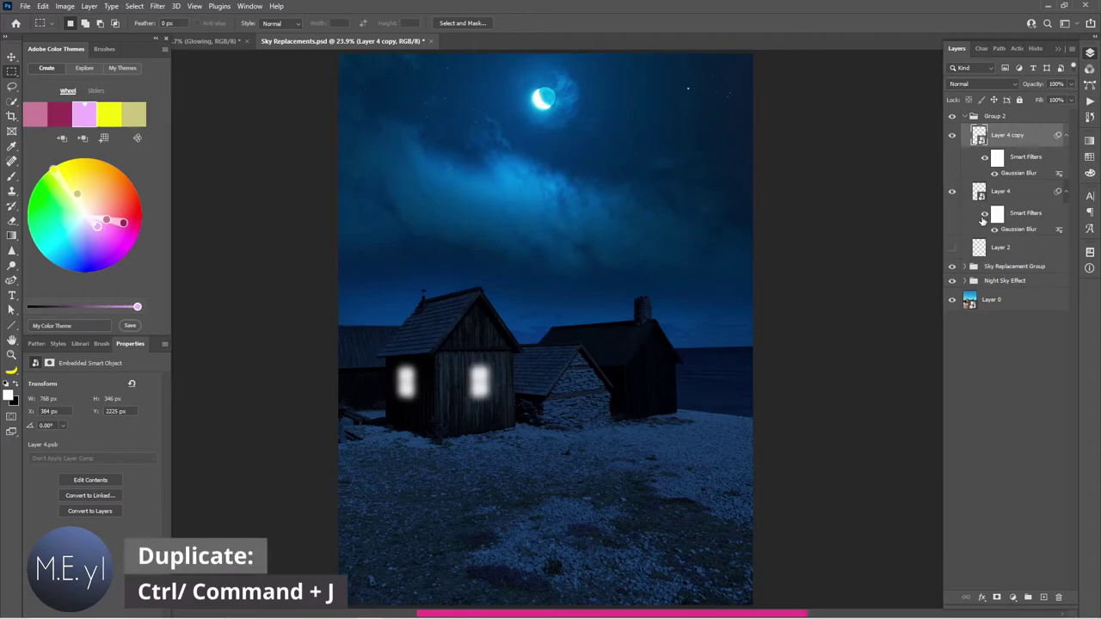
click(1010, 218)
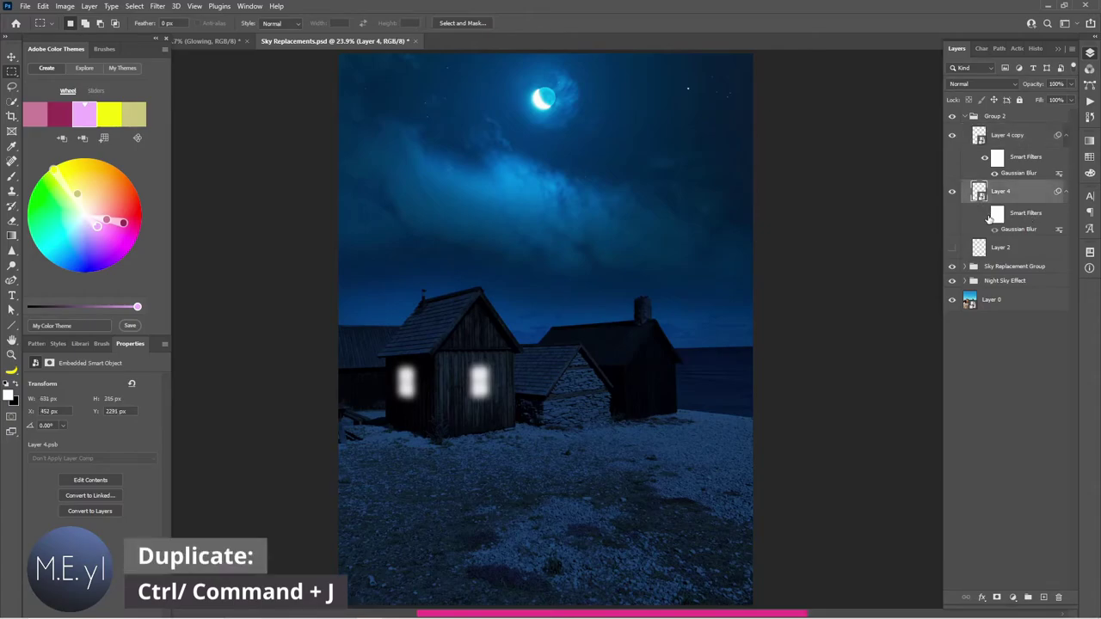
click(986, 215)
click(979, 139)
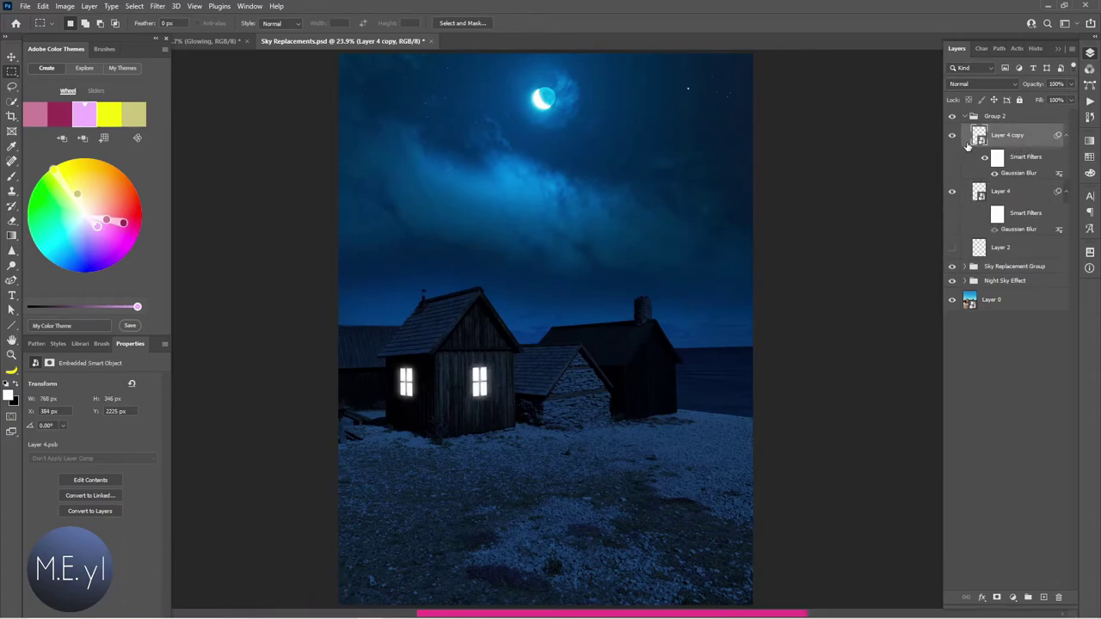
click(952, 135)
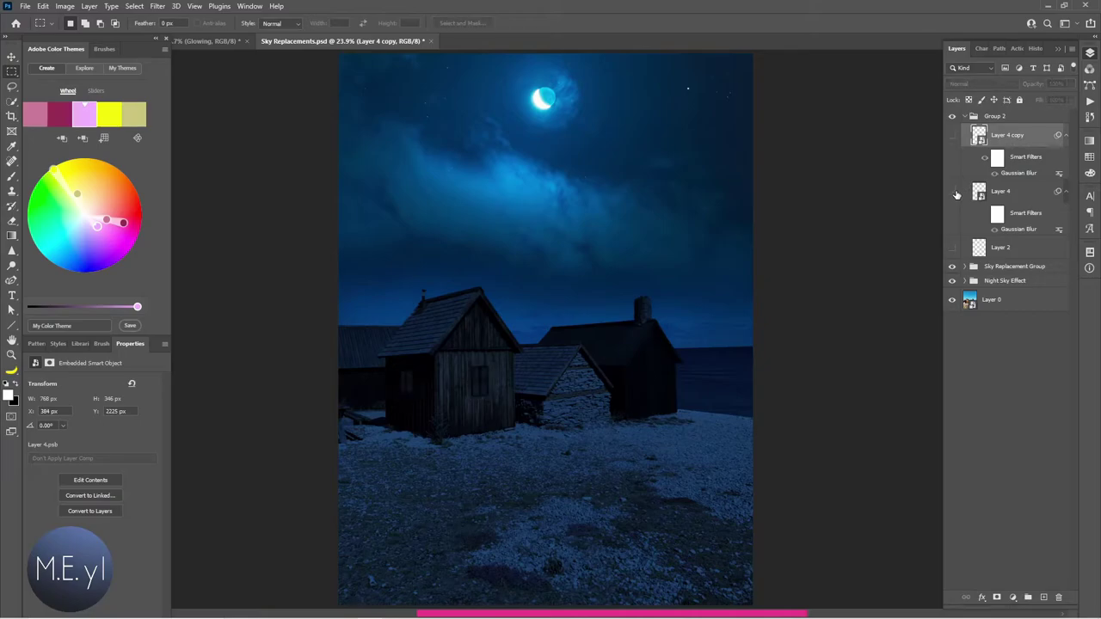
Step: Show Layer 4 and its copy again, then duplicate the copy into Layer 4 copy 2
click(952, 191)
click(952, 135)
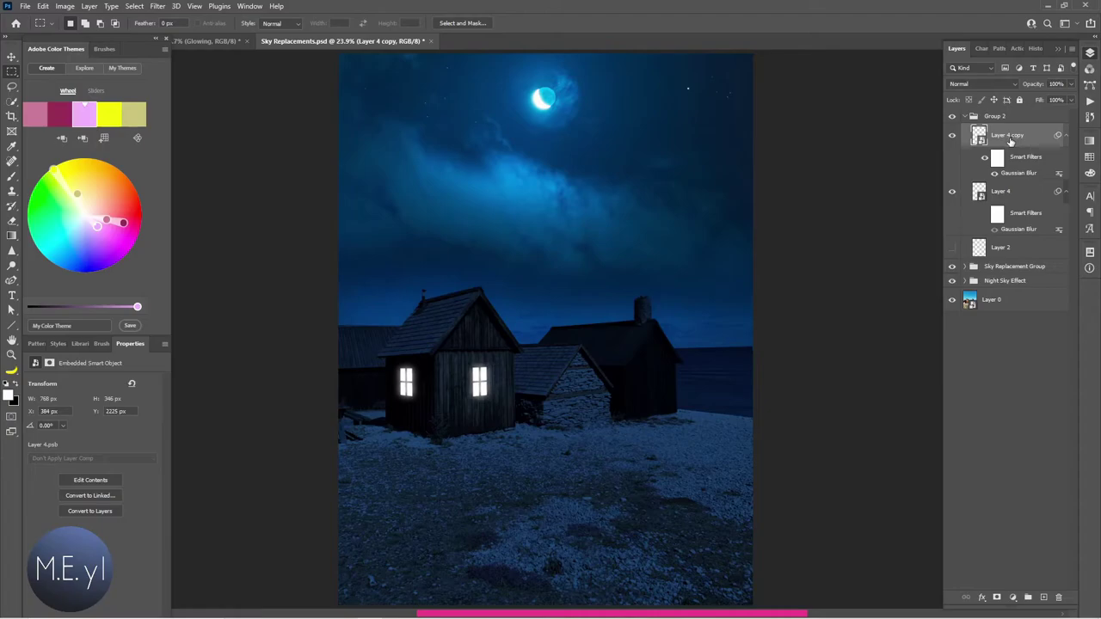
key(ctrl+j)
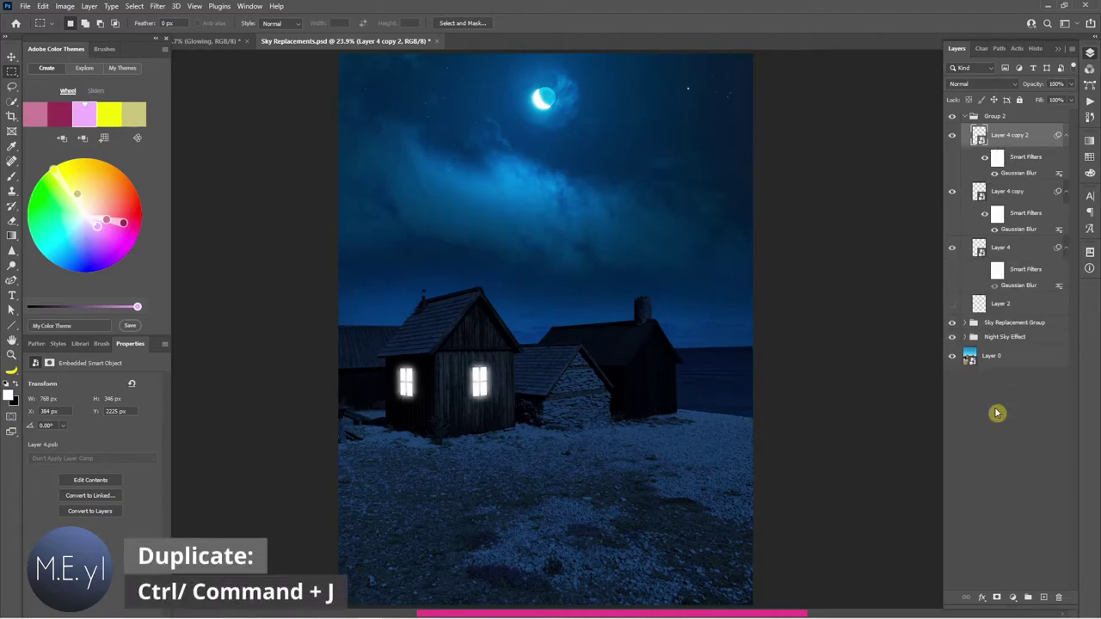
click(1012, 596)
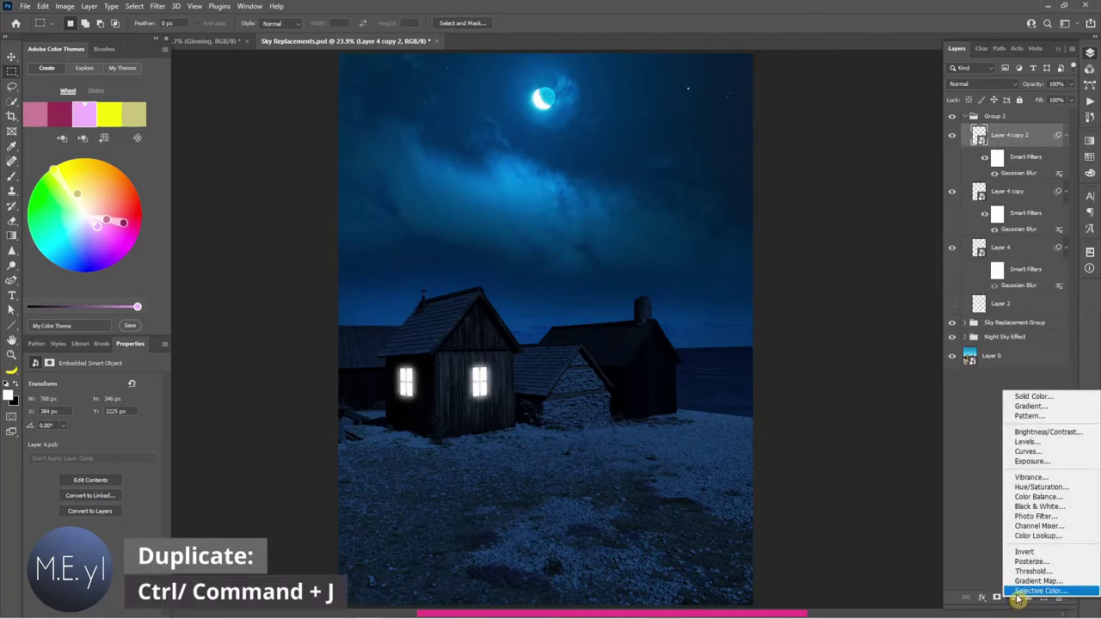
Step: Add a yellow (#fcff00) Solid Color fill layer clipped to Layer 4 copy 2
click(1016, 397)
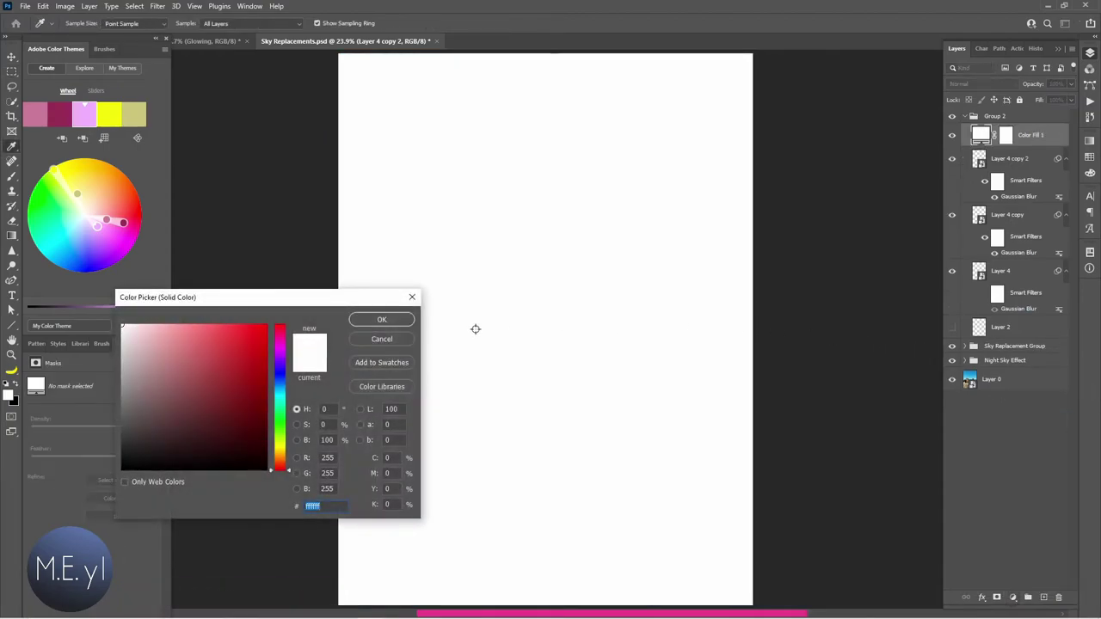
click(280, 446)
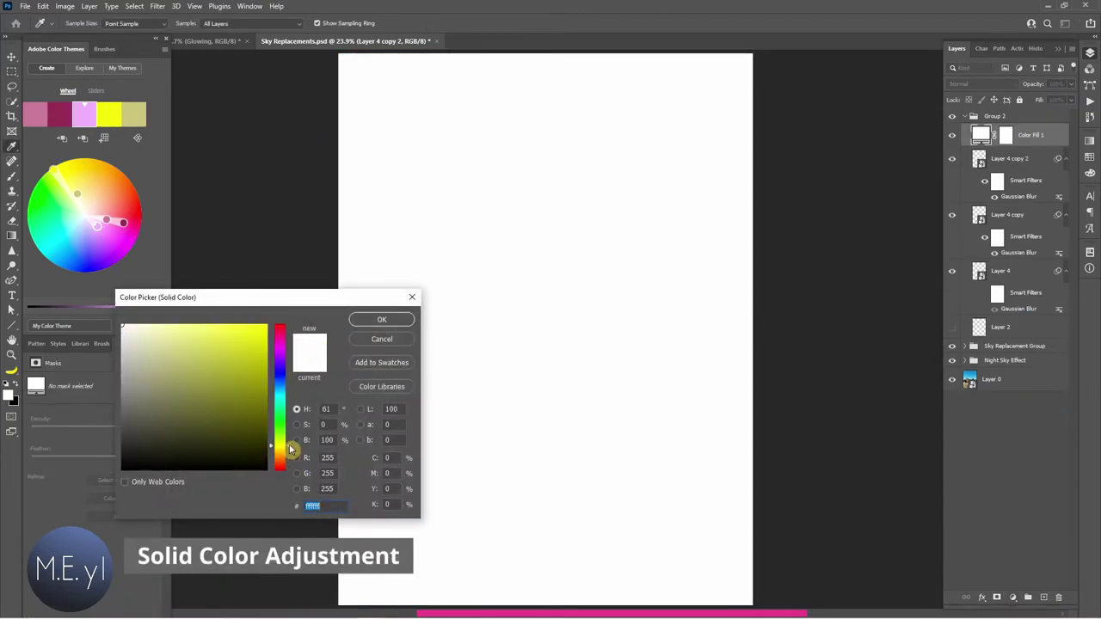
drag(243, 343, 267, 325)
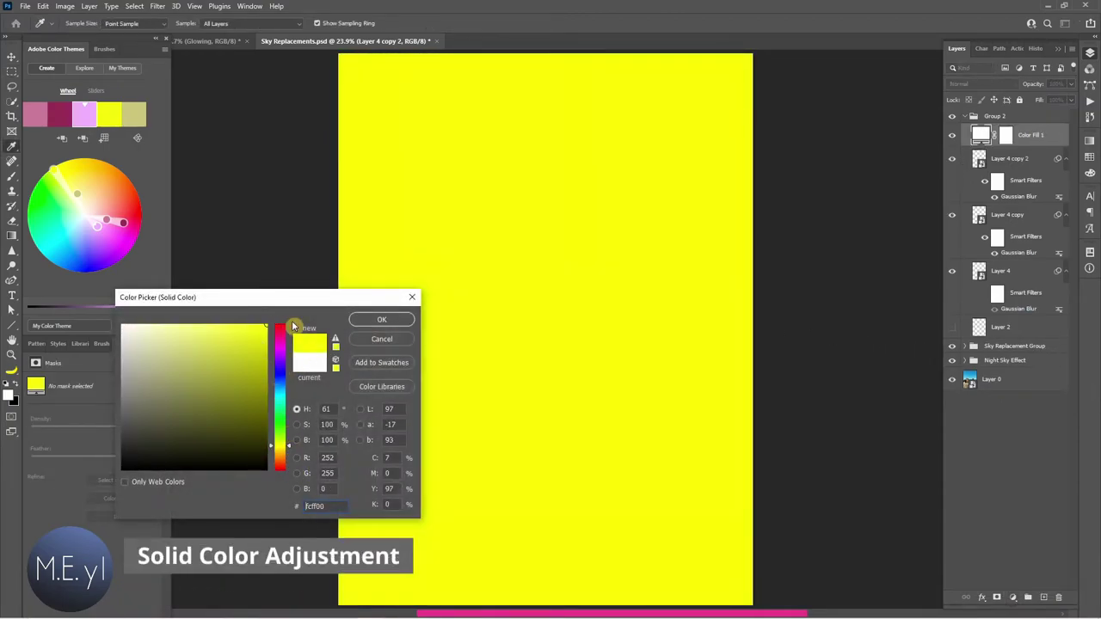
click(382, 319)
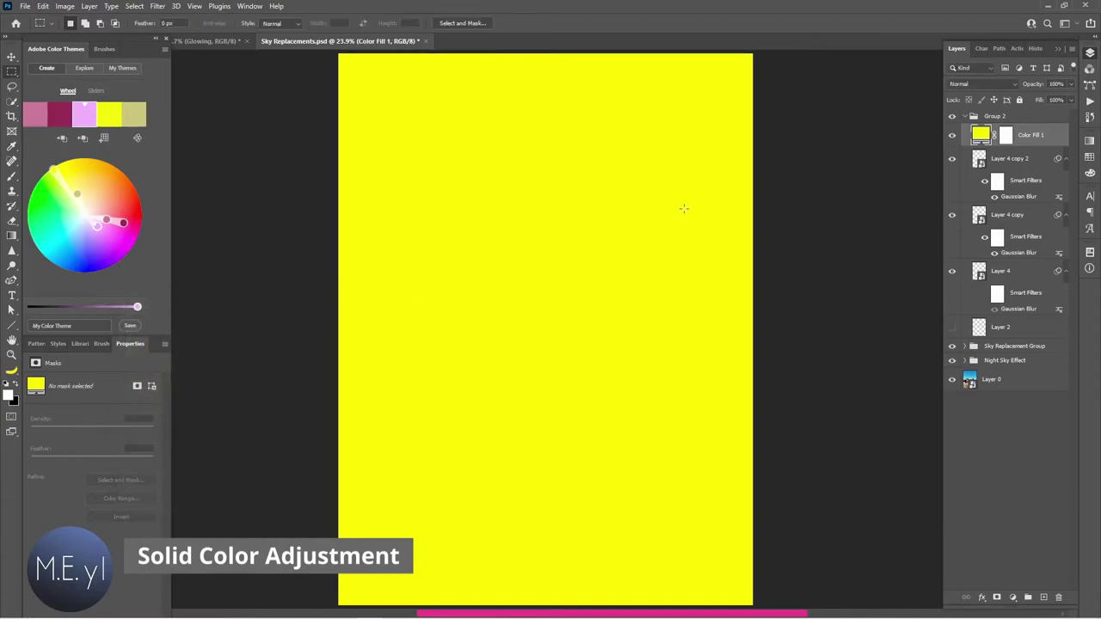
alt+click(997, 147)
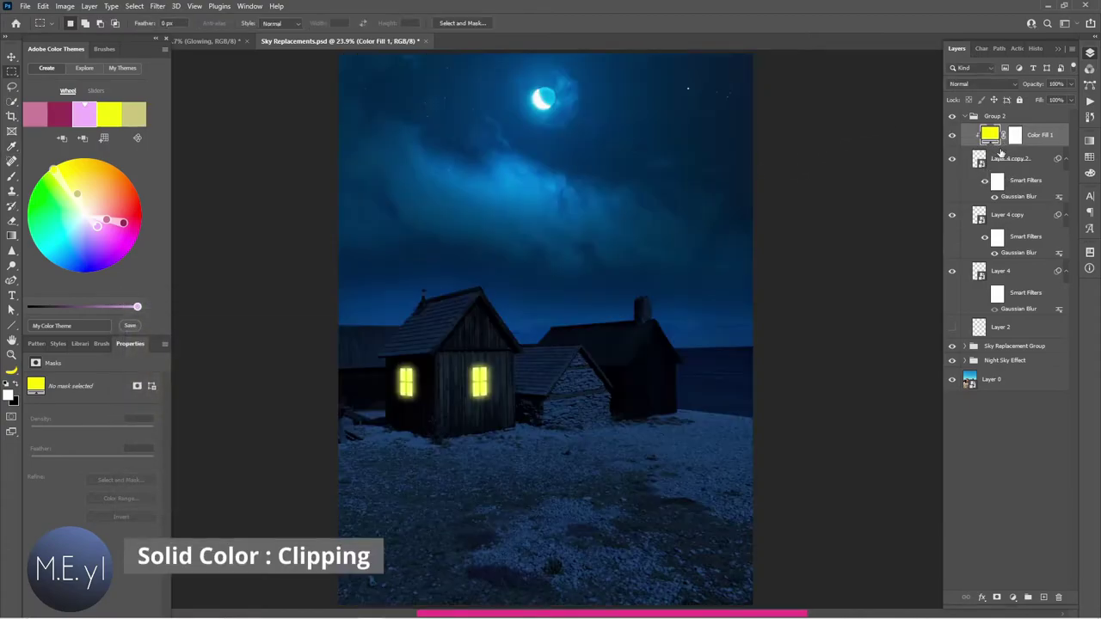
click(951, 136)
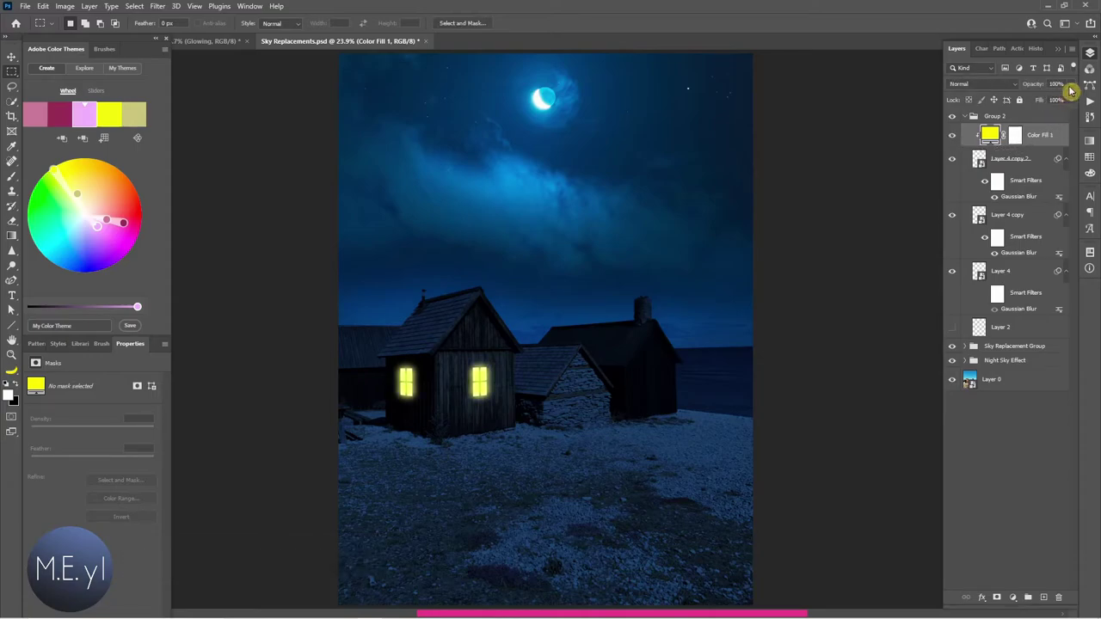
Step: Set the yellow Color Fill 1 to 74% opacity and lower Layer 4 copy's opacity
click(1071, 83)
drag(1069, 98, 1050, 99)
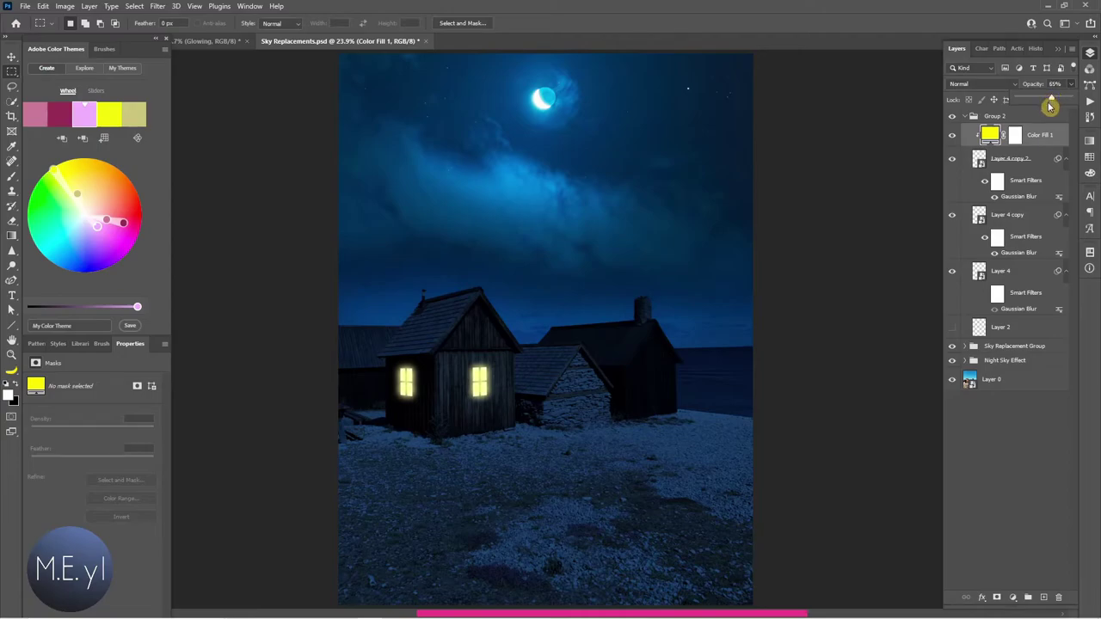
click(1023, 172)
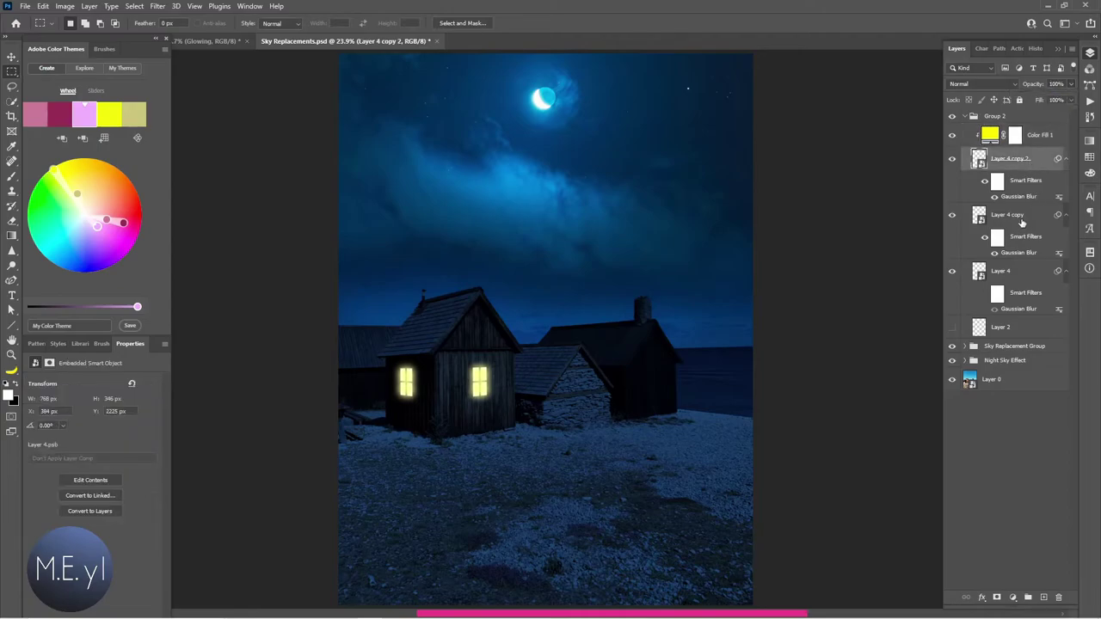
click(1023, 218)
click(1071, 87)
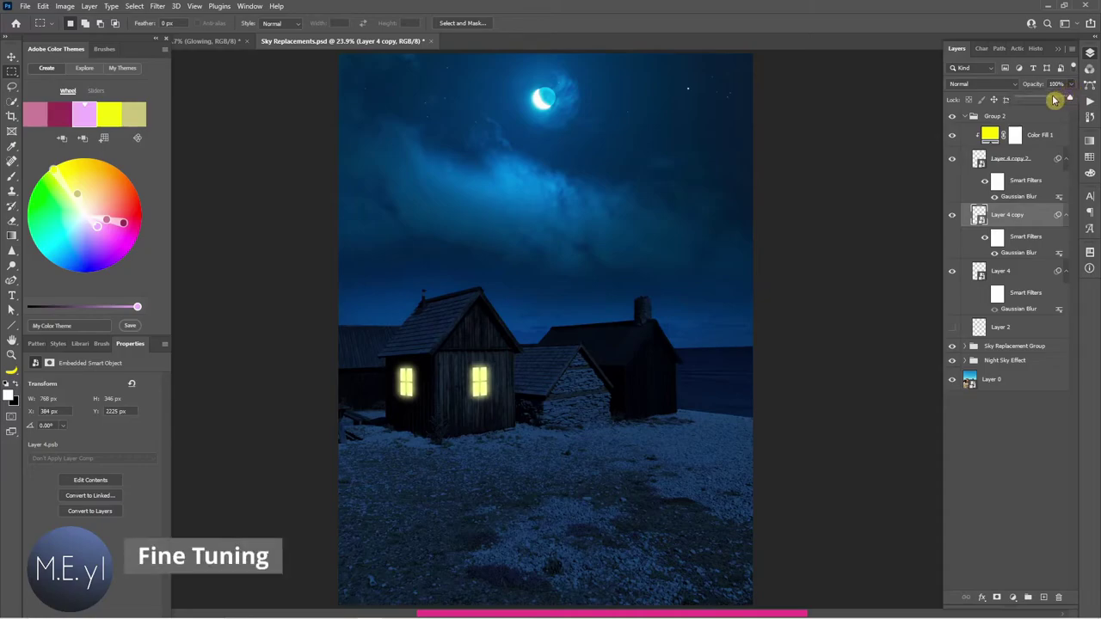
click(1027, 139)
scroll(1056, 101, up, 6)
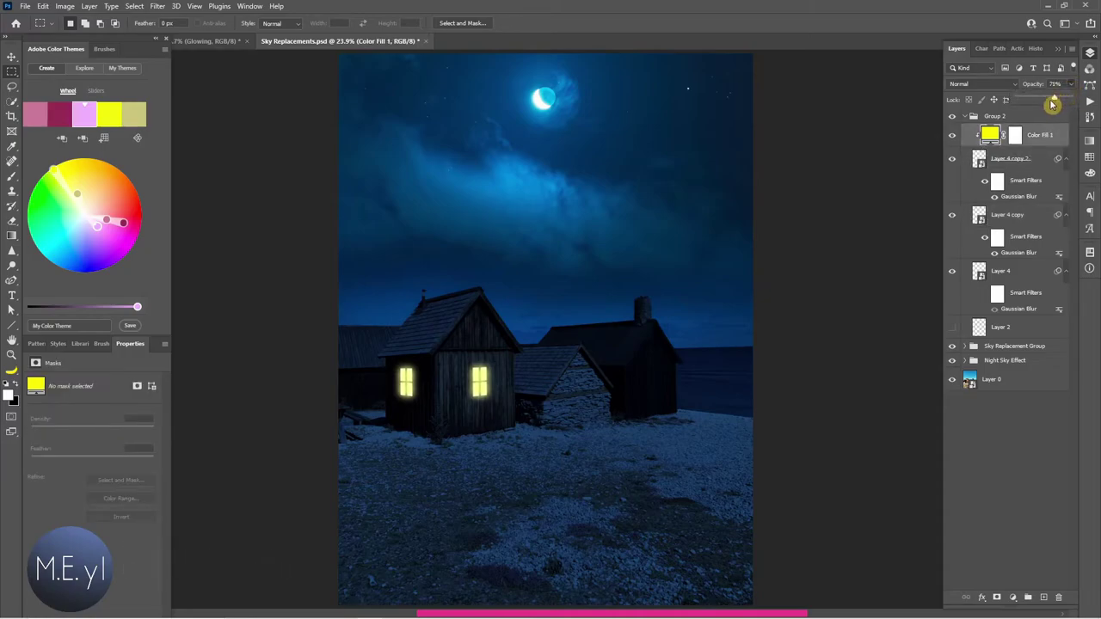
key(7)
key(4)
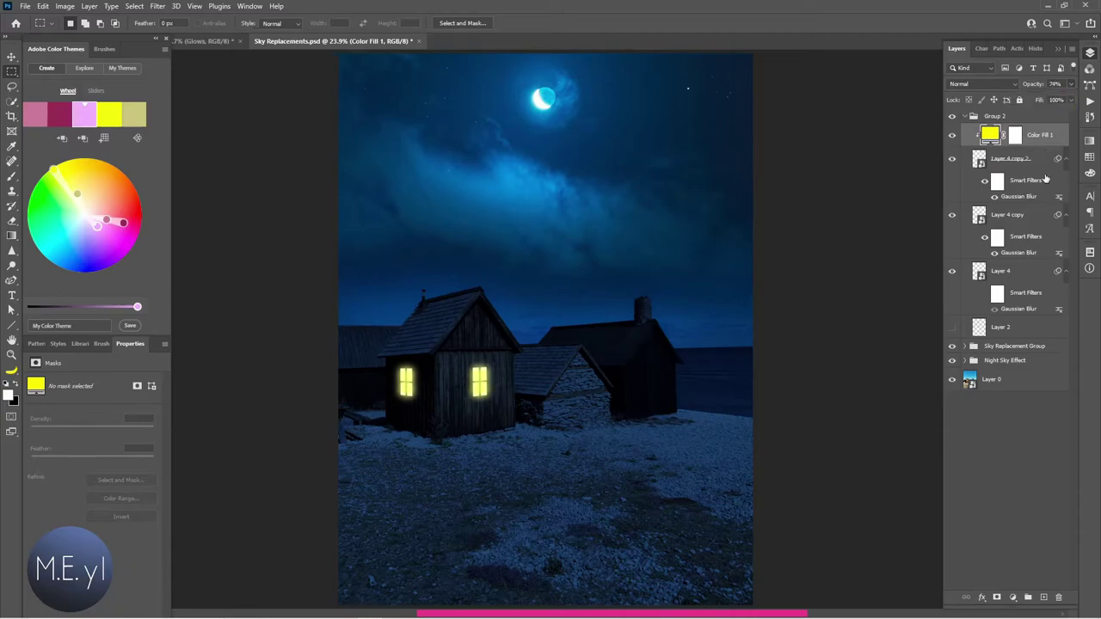
click(952, 135)
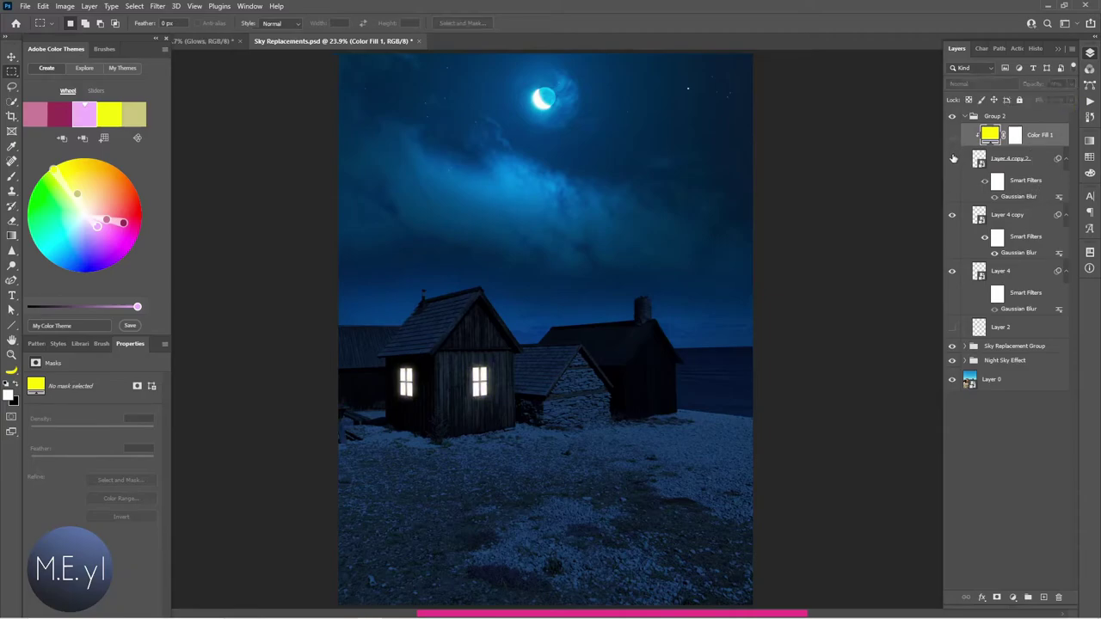
Step: Reduce Layer 4 copy 2's Gaussian Blur radius to 18 px and restore 100% opacity
double_click(1029, 197)
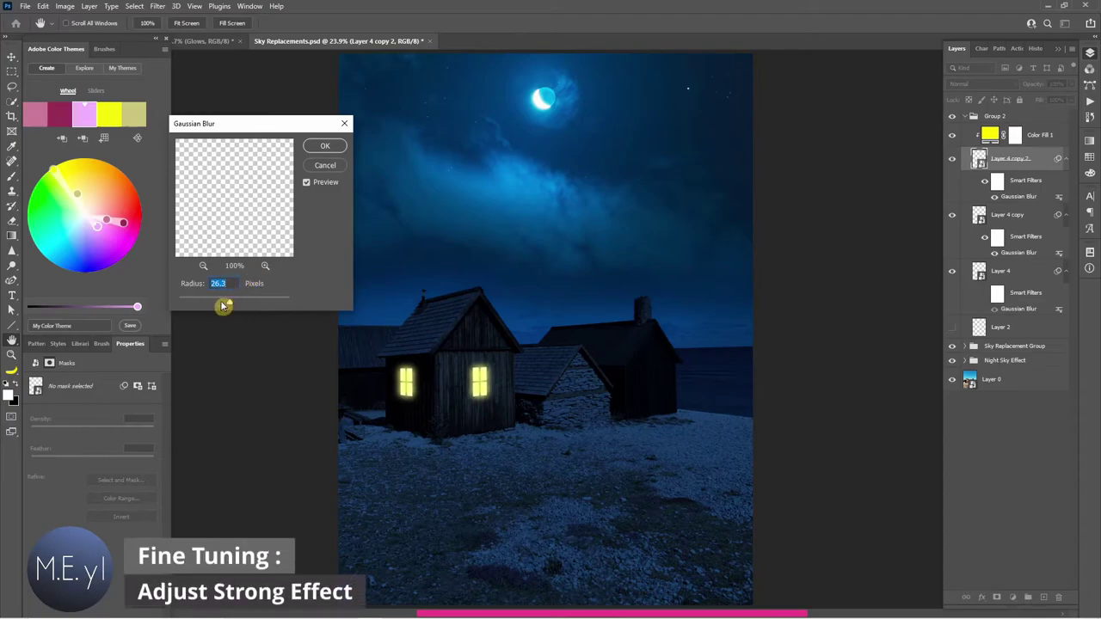
drag(223, 305, 230, 305)
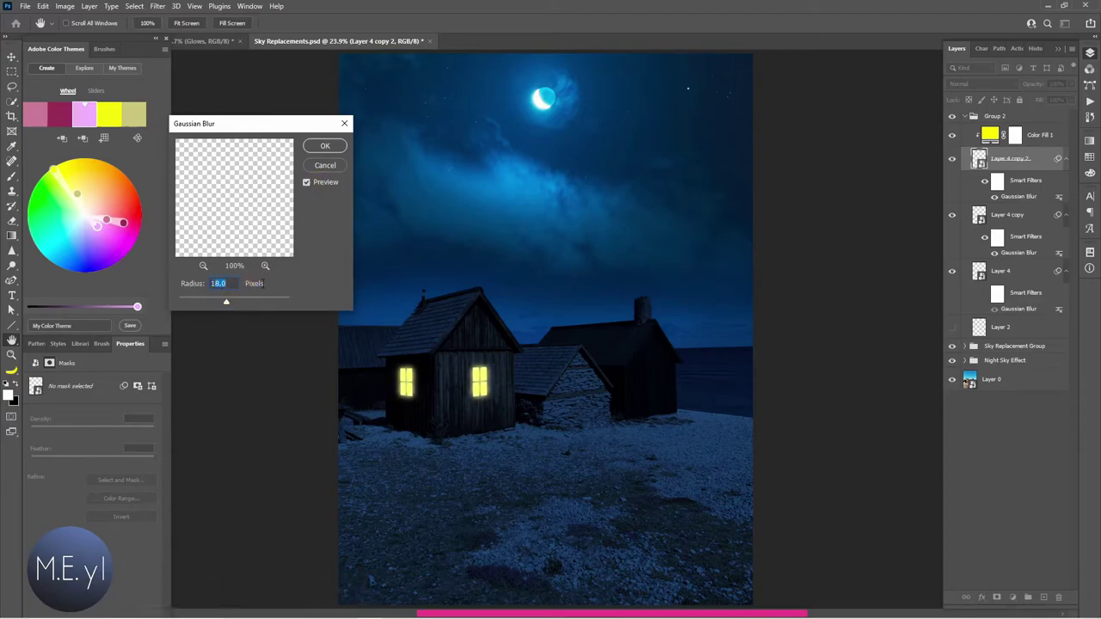
click(325, 145)
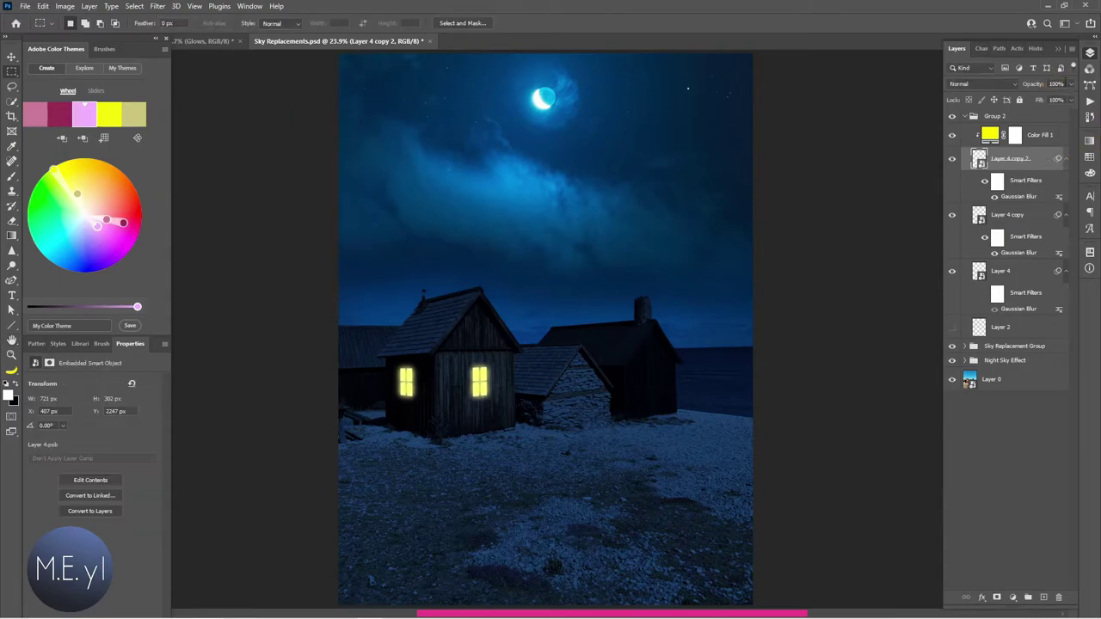
drag(1071, 100, 1076, 100)
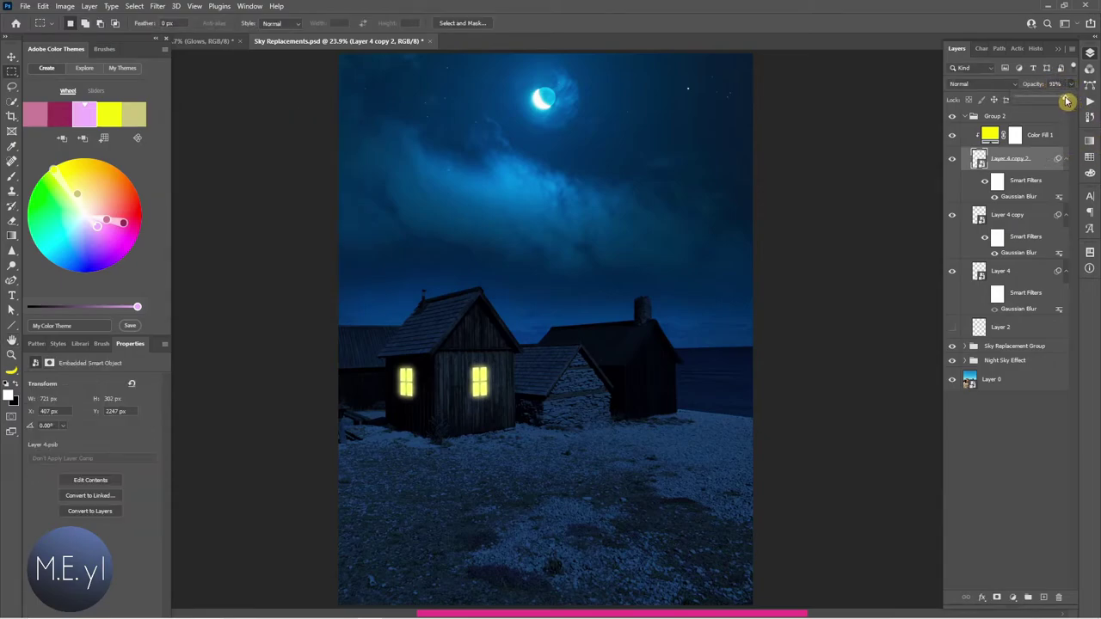
click(1043, 133)
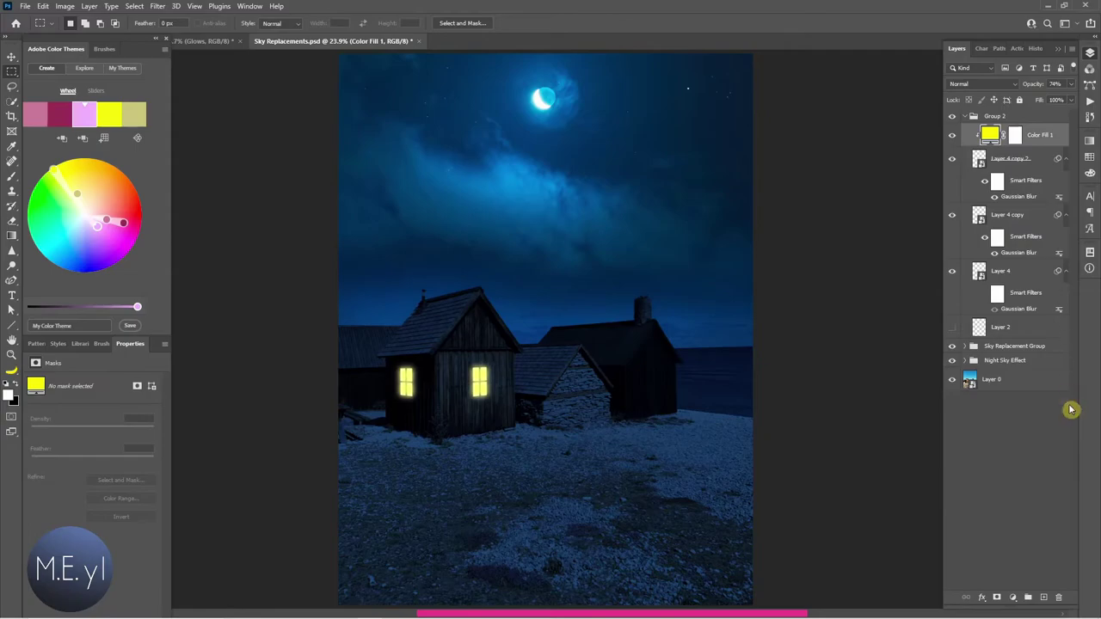
Step: Add a new empty Layer 5 and set the foreground colour to bright yellow
click(1044, 598)
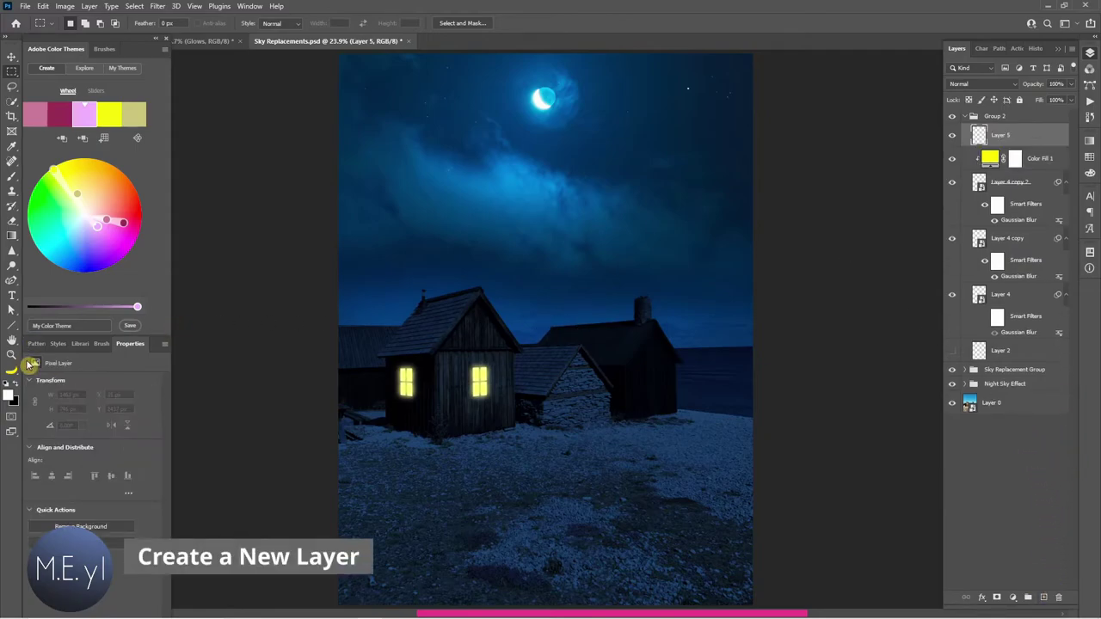
click(9, 395)
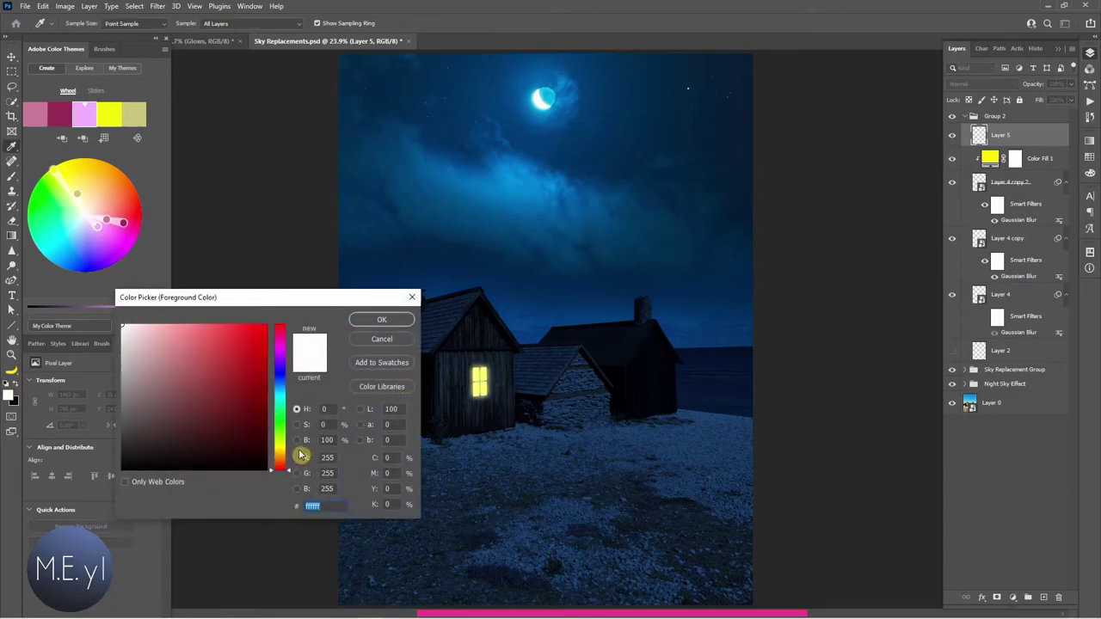
click(287, 446)
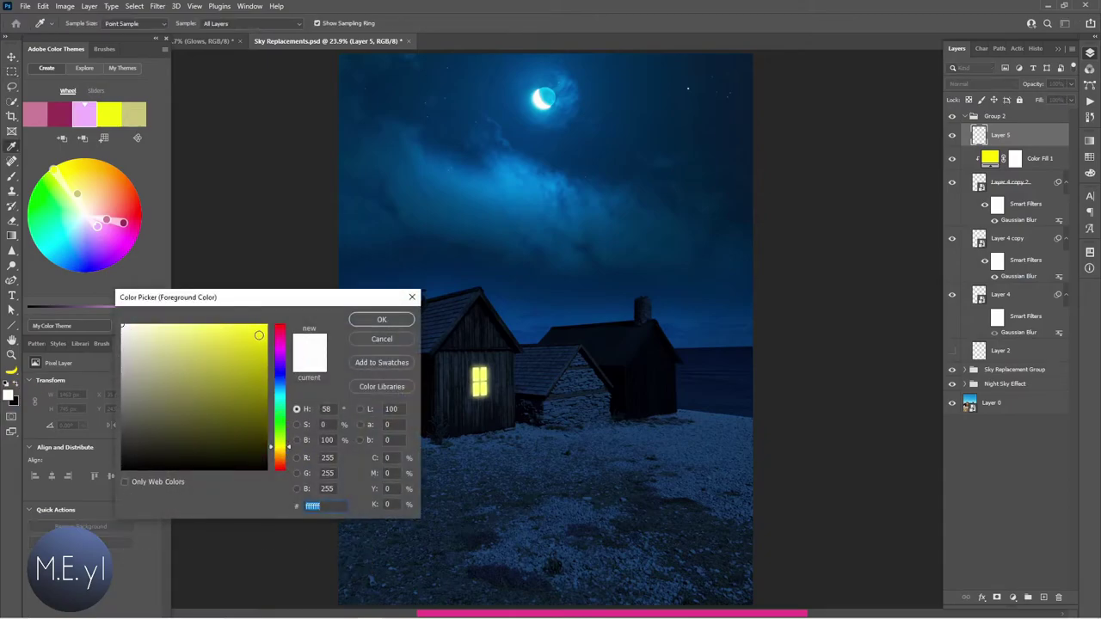
click(267, 327)
click(380, 322)
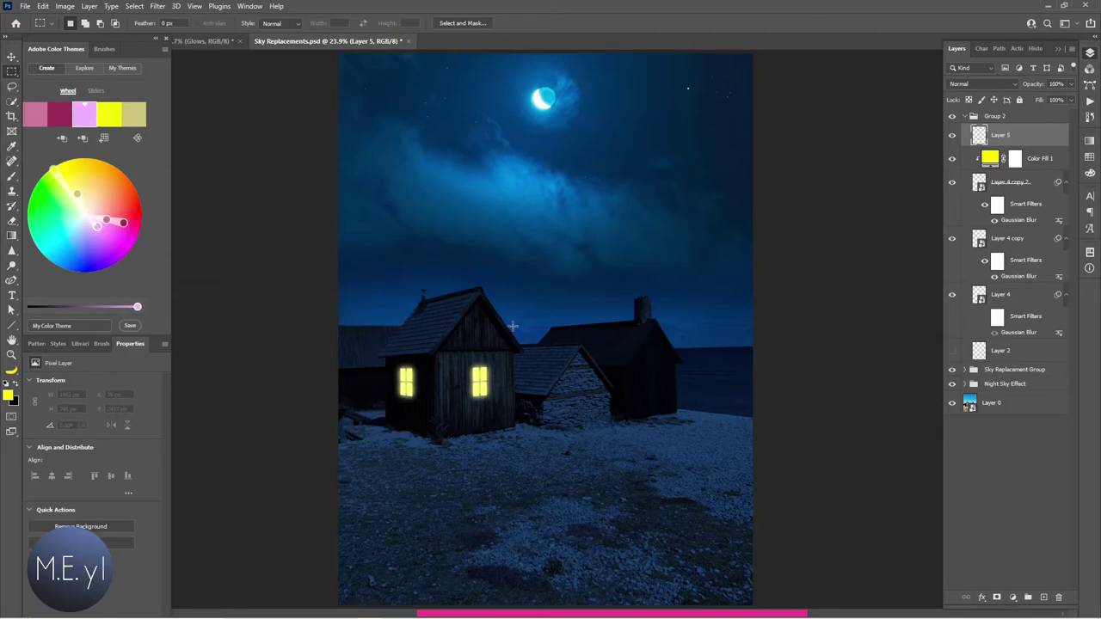
Step: Brush yellow dabs onto the right window panes and group Layer 5 into Group 3
key(b)
scroll(460, 387, up, 3)
click(517, 369)
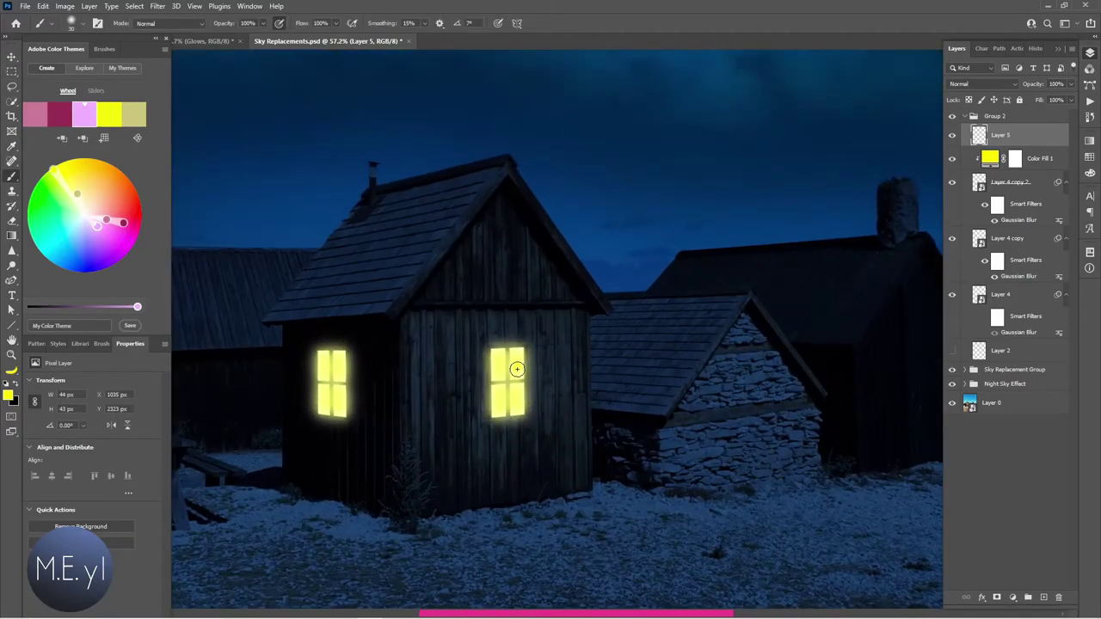
click(501, 402)
key(ctrl+g)
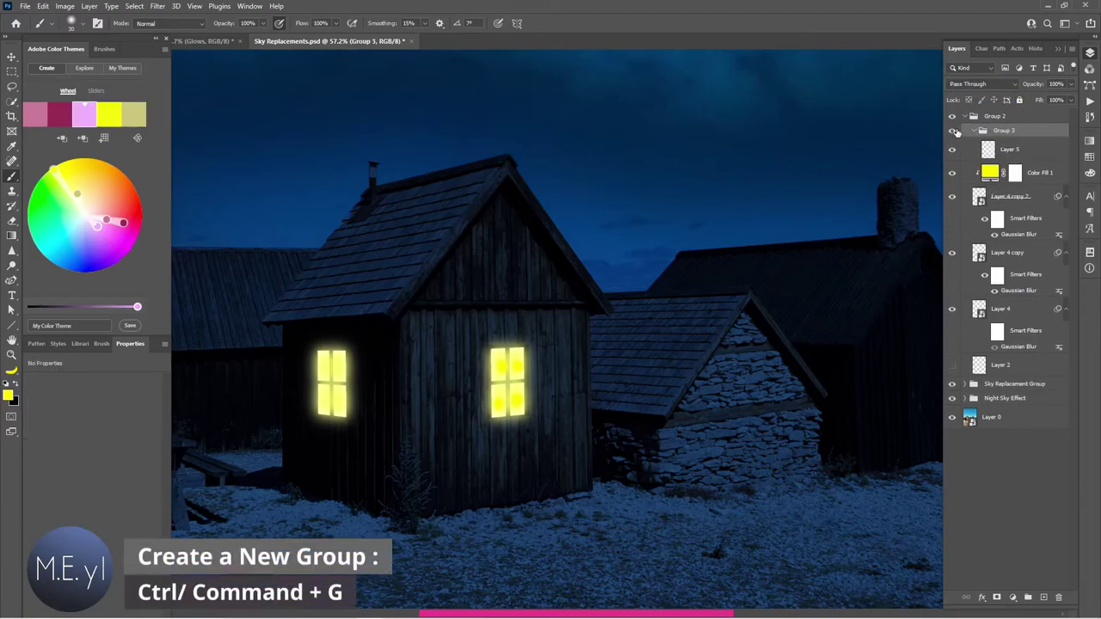
Step: Set Group 3's blend mode to Color Dodge
click(951, 130)
click(997, 85)
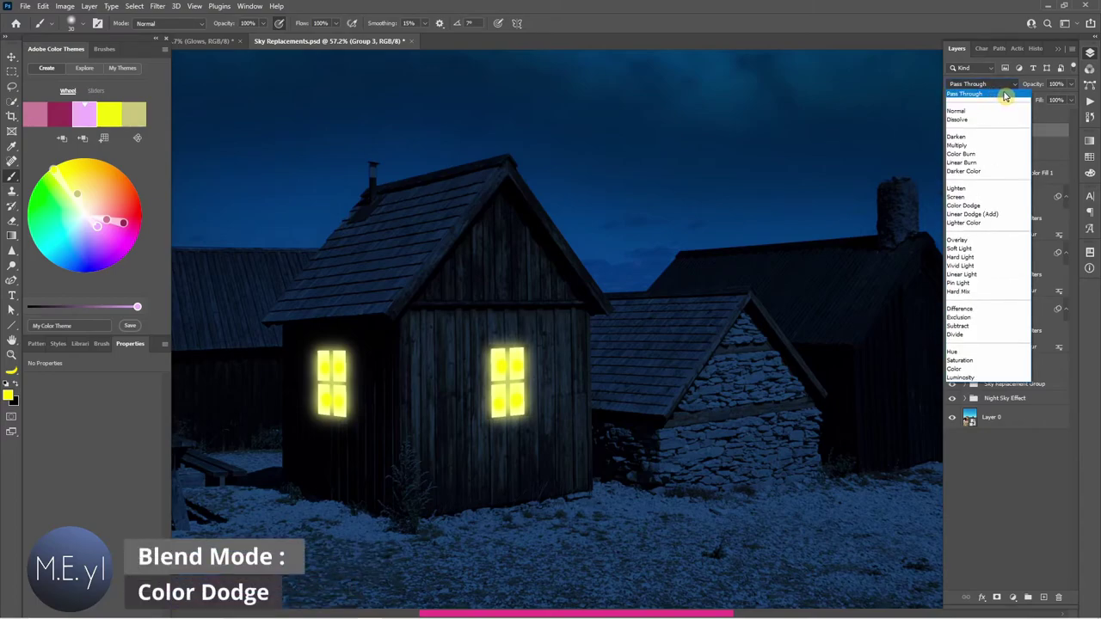
click(991, 206)
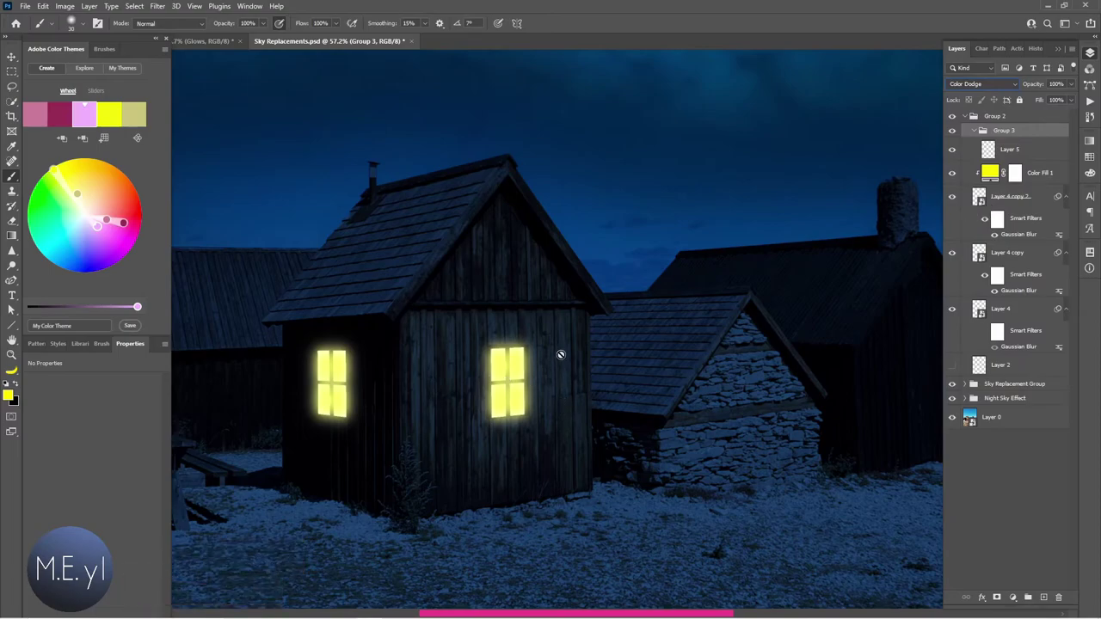
Step: Lower Layer 5's opacity to 57% and add an empty Layer 6 above it
scroll(563, 360, down, 2)
scroll(563, 359, down, 1)
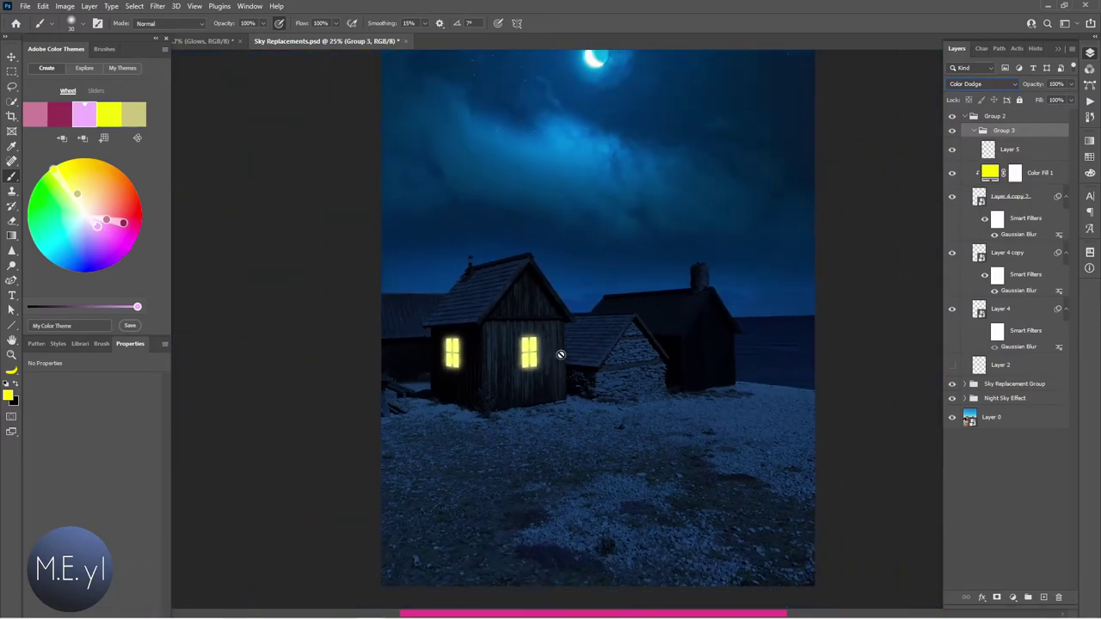
click(1051, 151)
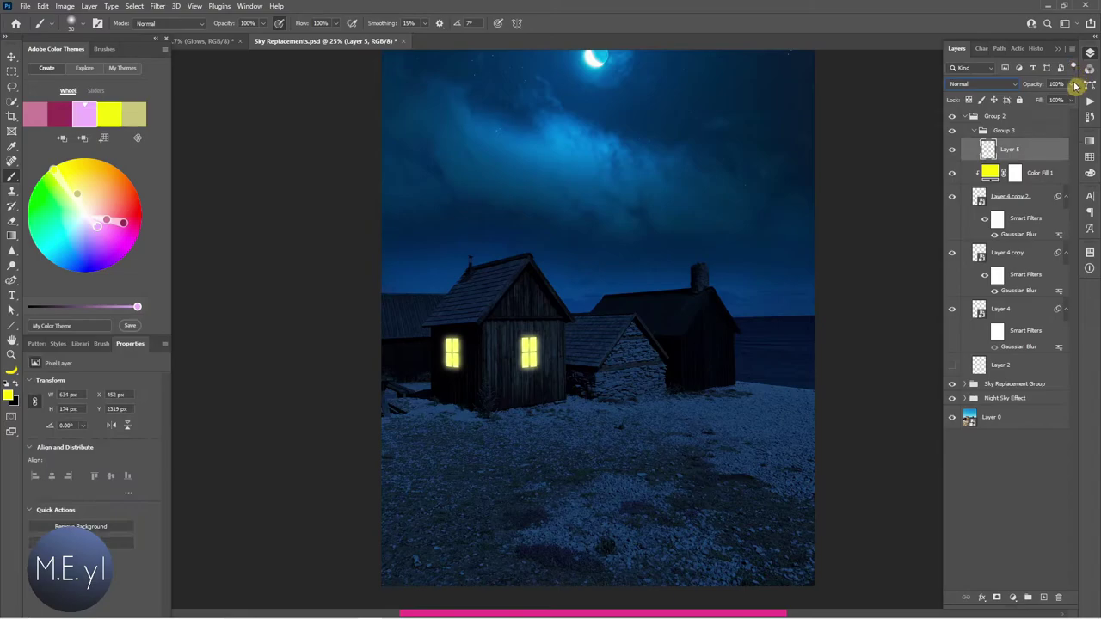
drag(1070, 83, 1046, 103)
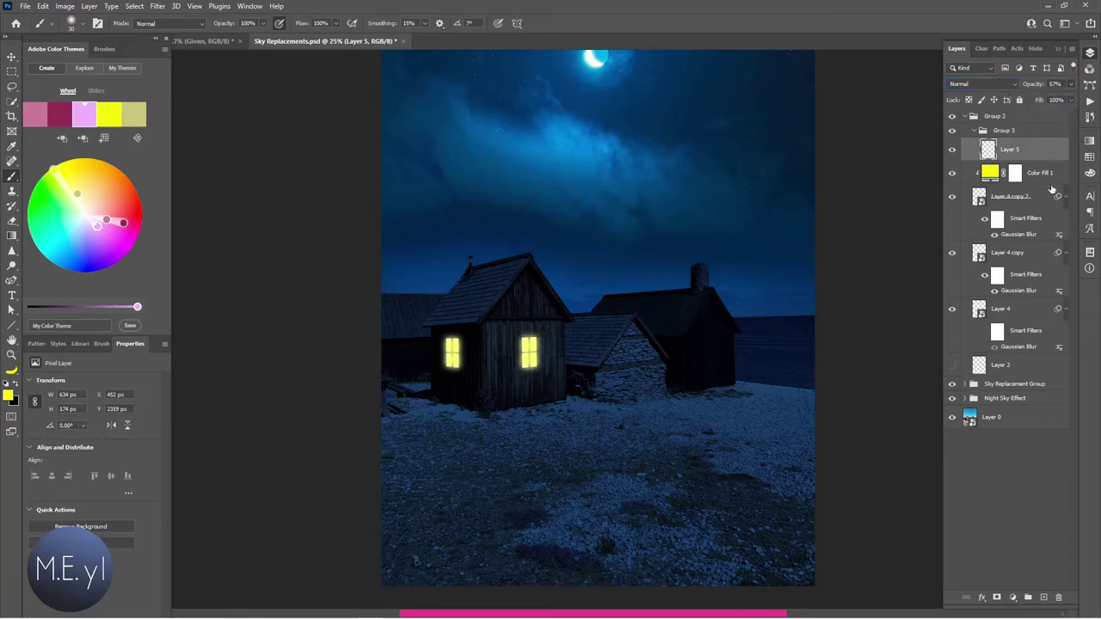
click(1042, 597)
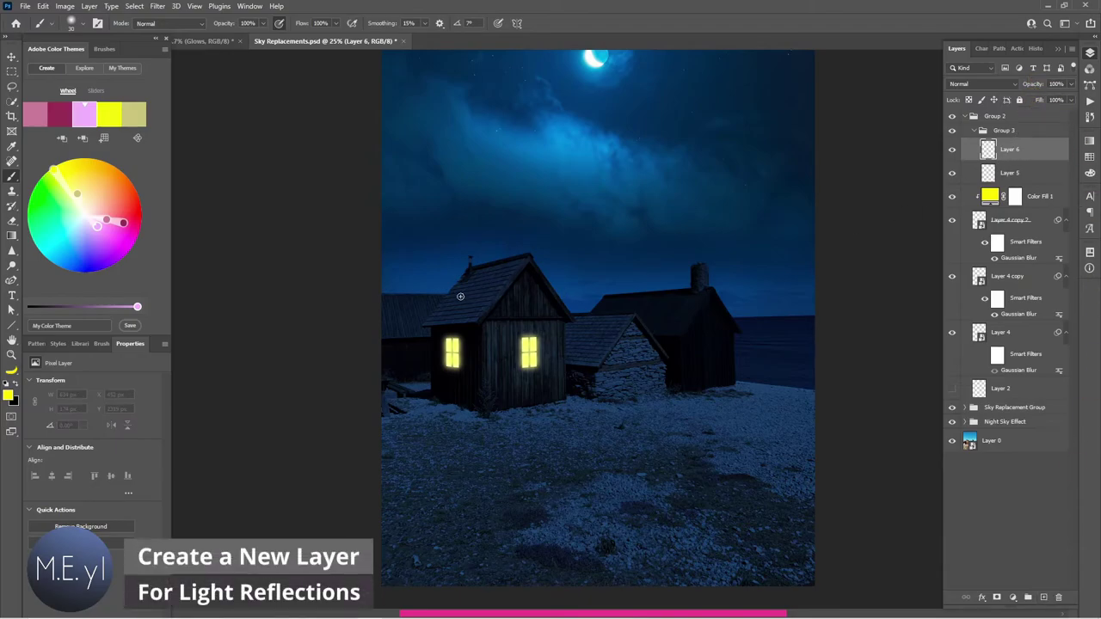
Step: Paint soft yellow glow on the ground below both lit windows, erasing the excess under the right one
ctrl+alt+right_click(530, 420)
drag(303, 23, 268, 23)
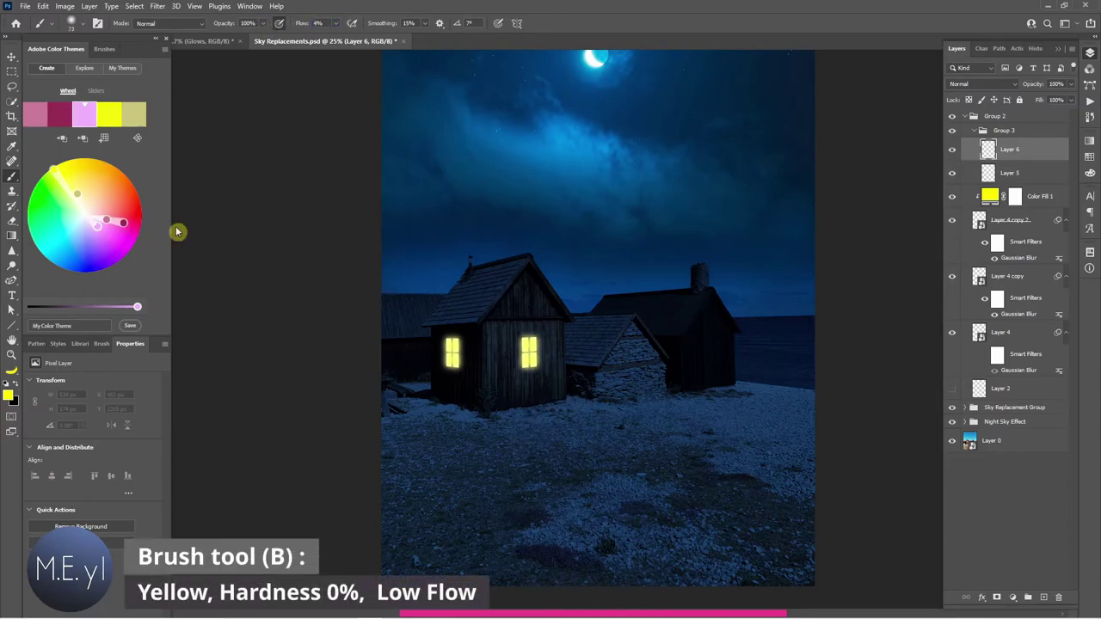
drag(518, 410, 550, 418)
drag(455, 386, 452, 386)
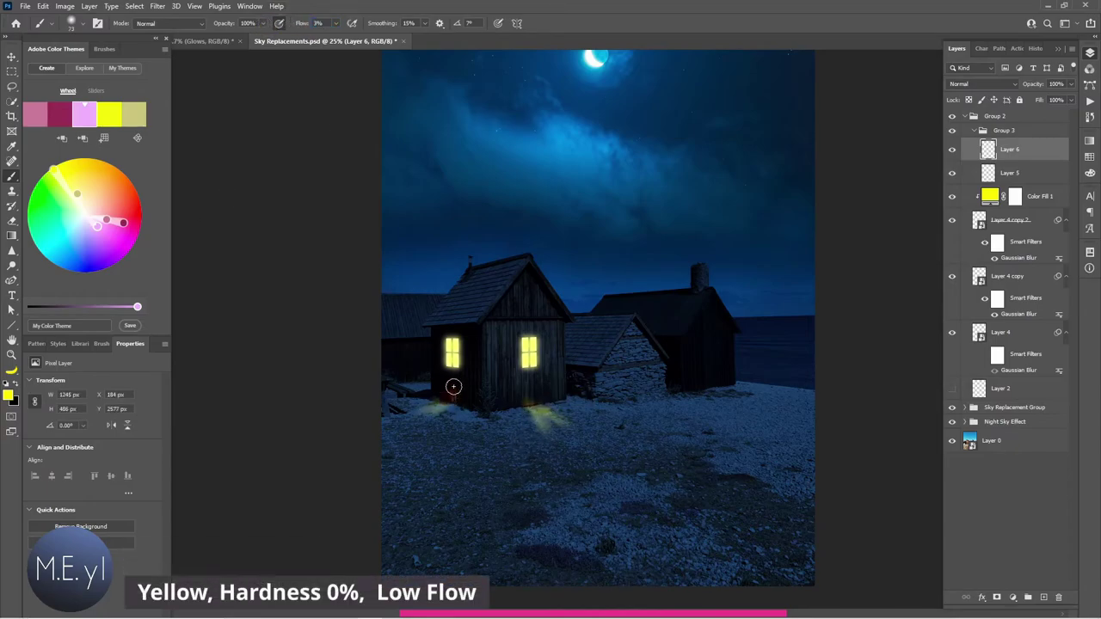
mouse_move(528, 386)
mouse_down()
mouse_move(537, 436)
mouse_move(555, 443)
mouse_up()
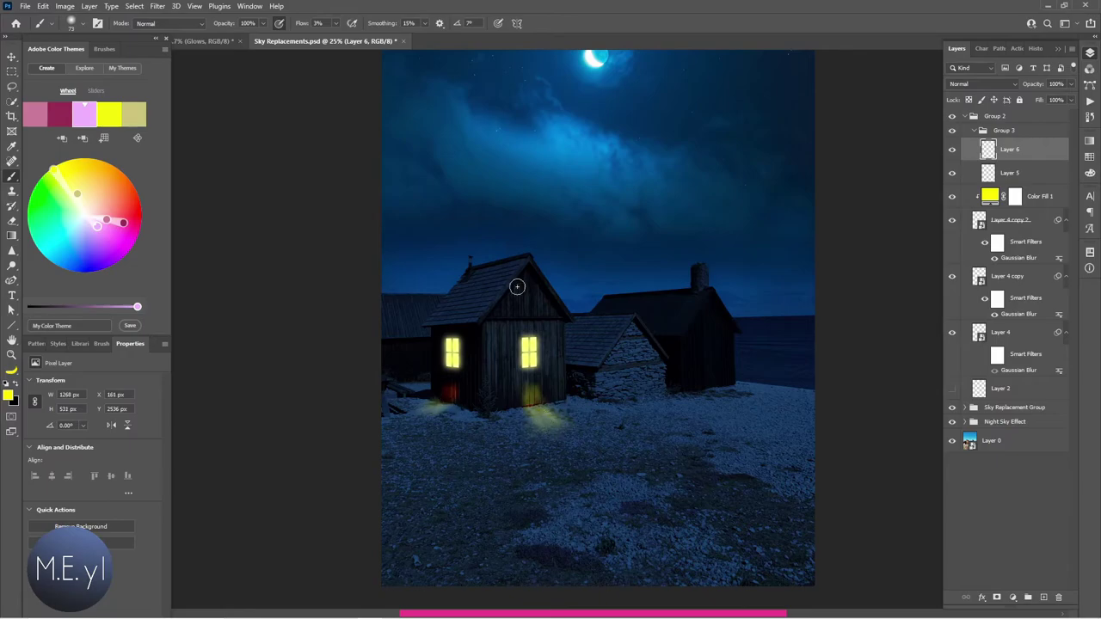
key(e)
click(538, 419)
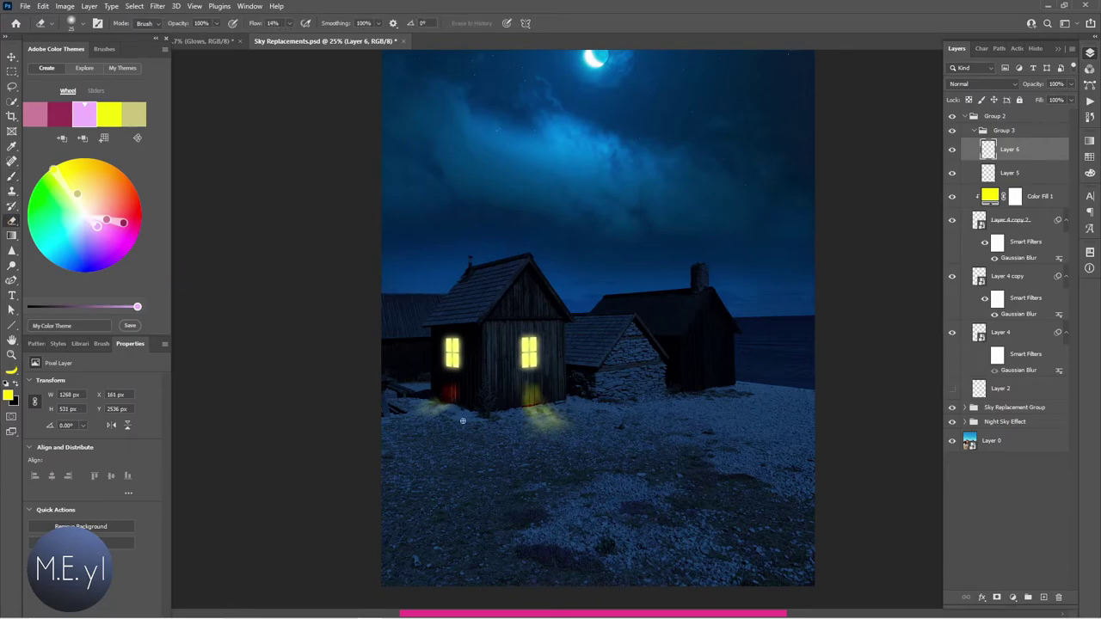
key(b)
Step: Reapply Layer 4 copy 2's Gaussian Blur with a 95.6 px radius
click(1028, 225)
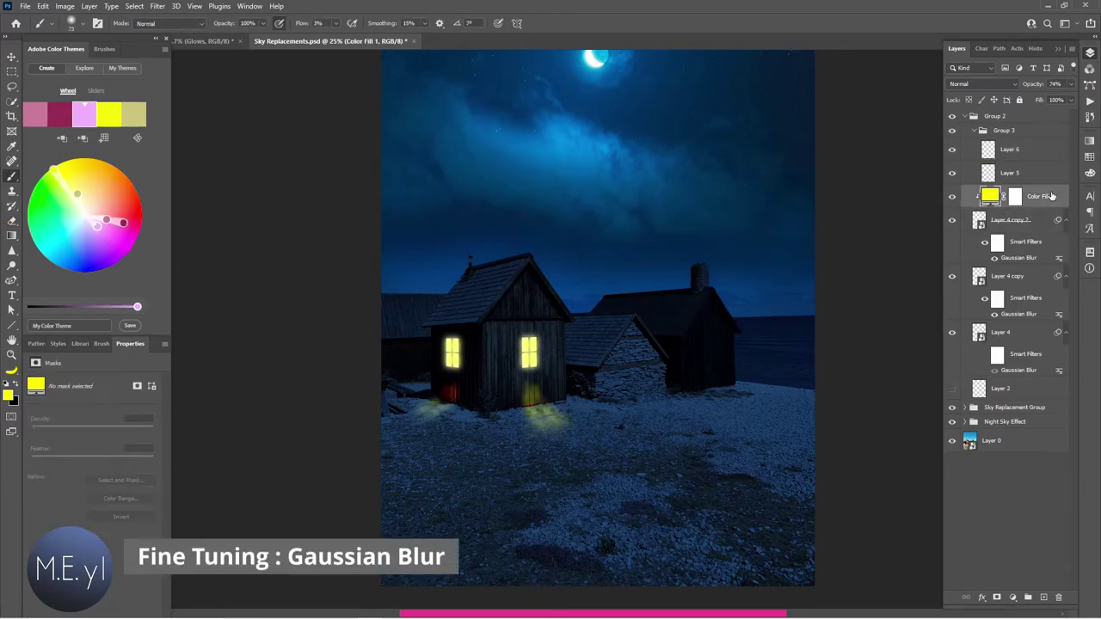
double_click(1023, 258)
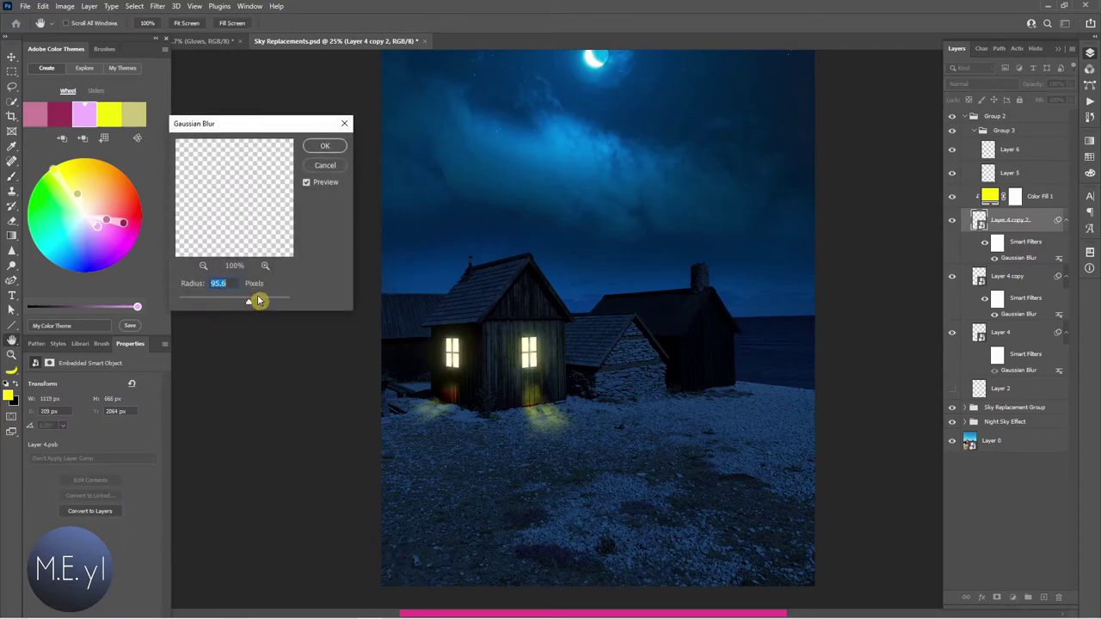
click(325, 146)
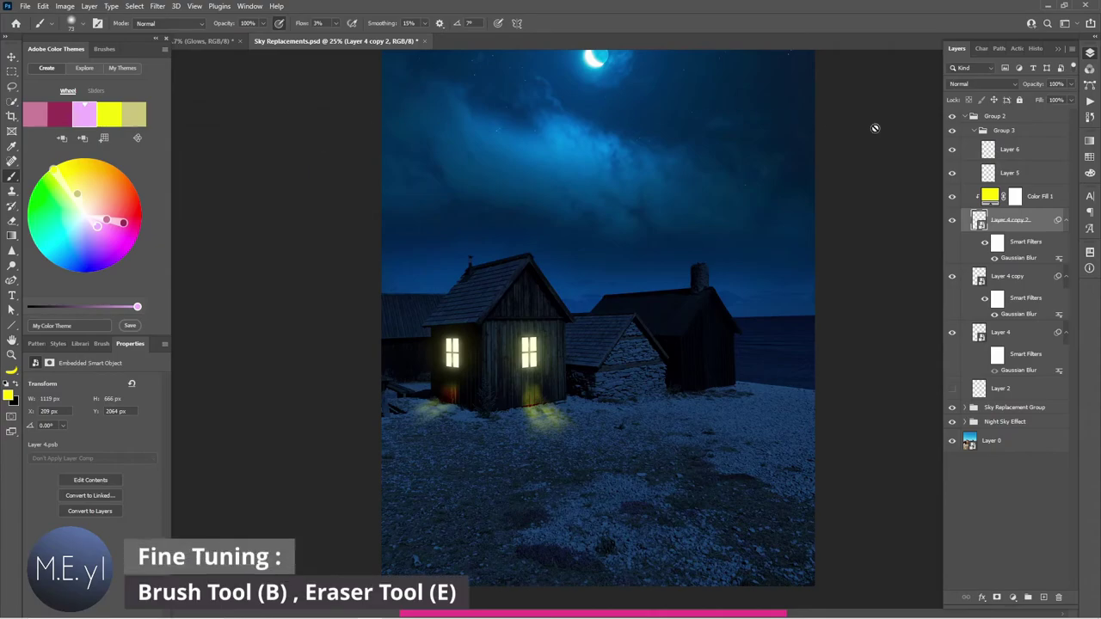
Step: Compare the scene with Layer 6 hidden, then raise Layer 5's opacity to 100%
click(1021, 175)
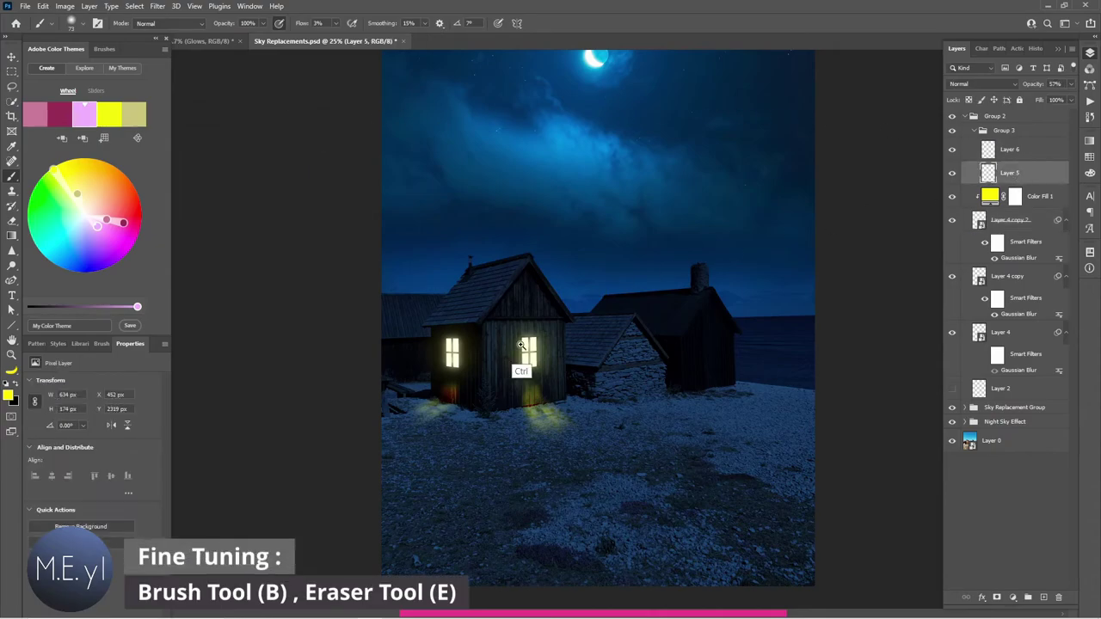
drag(523, 349, 594, 375)
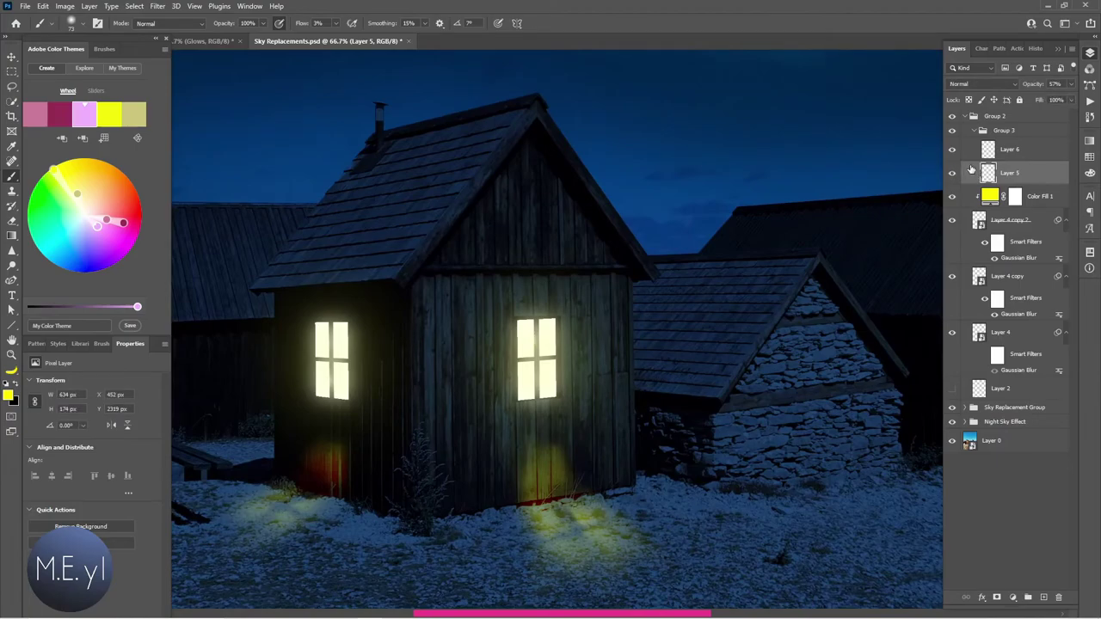
click(951, 151)
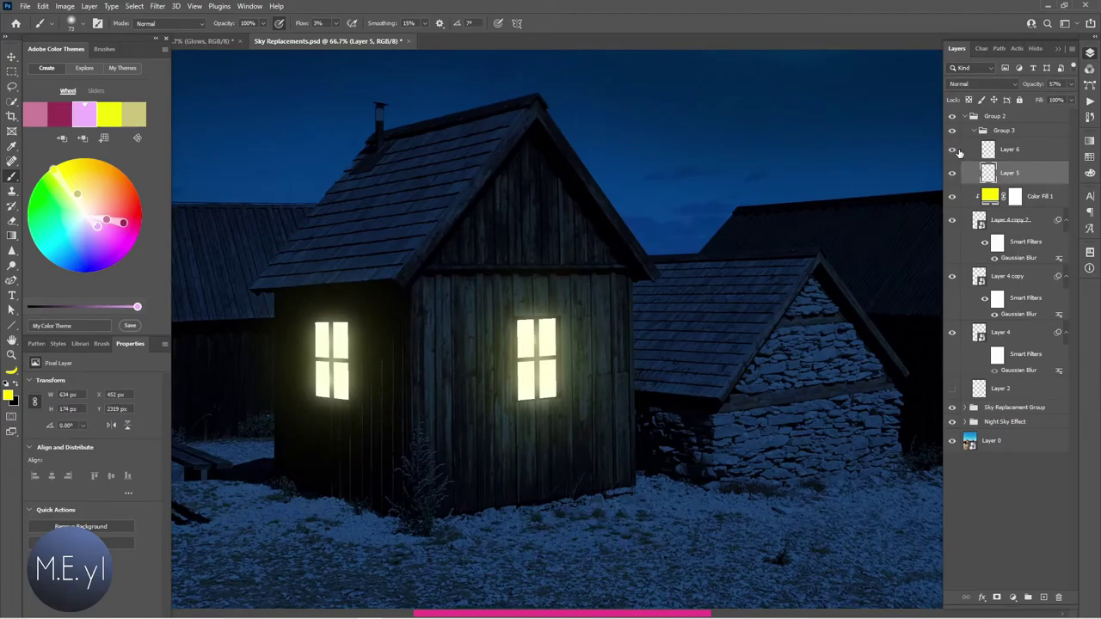
click(954, 151)
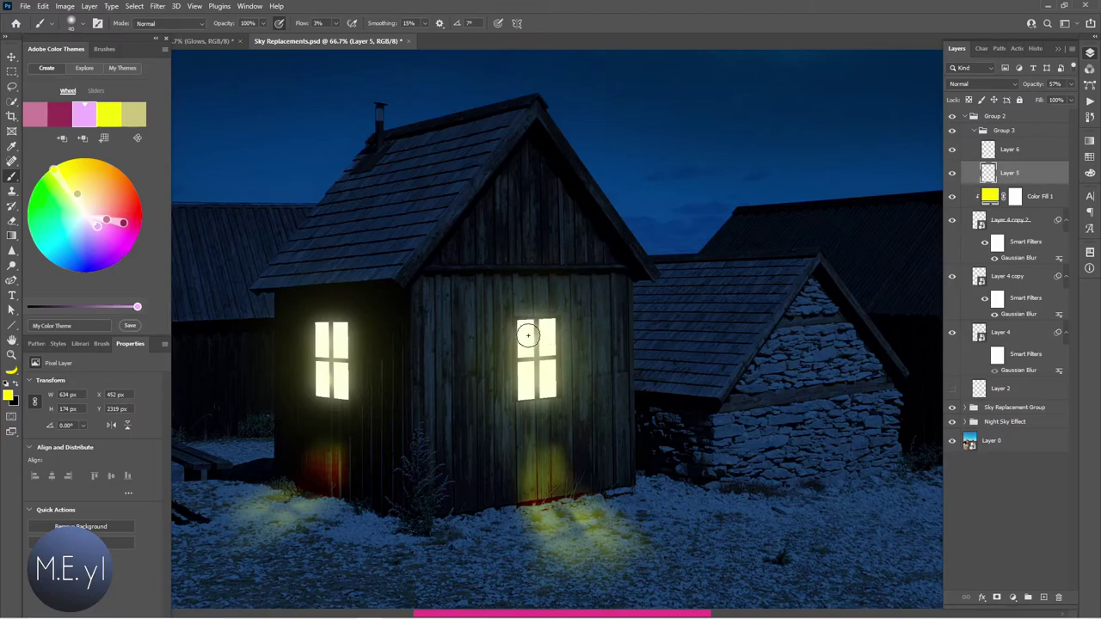
drag(1070, 83, 1076, 105)
Step: Brush faint yellow light over the two windows and view the whole image
drag(343, 347, 554, 325)
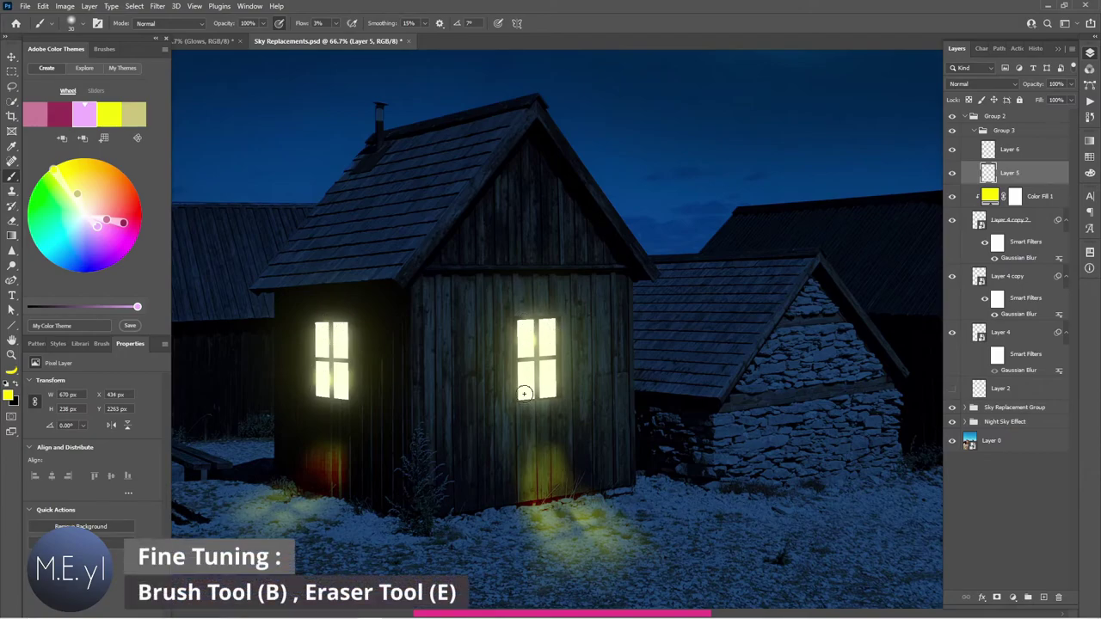
drag(524, 394, 544, 320)
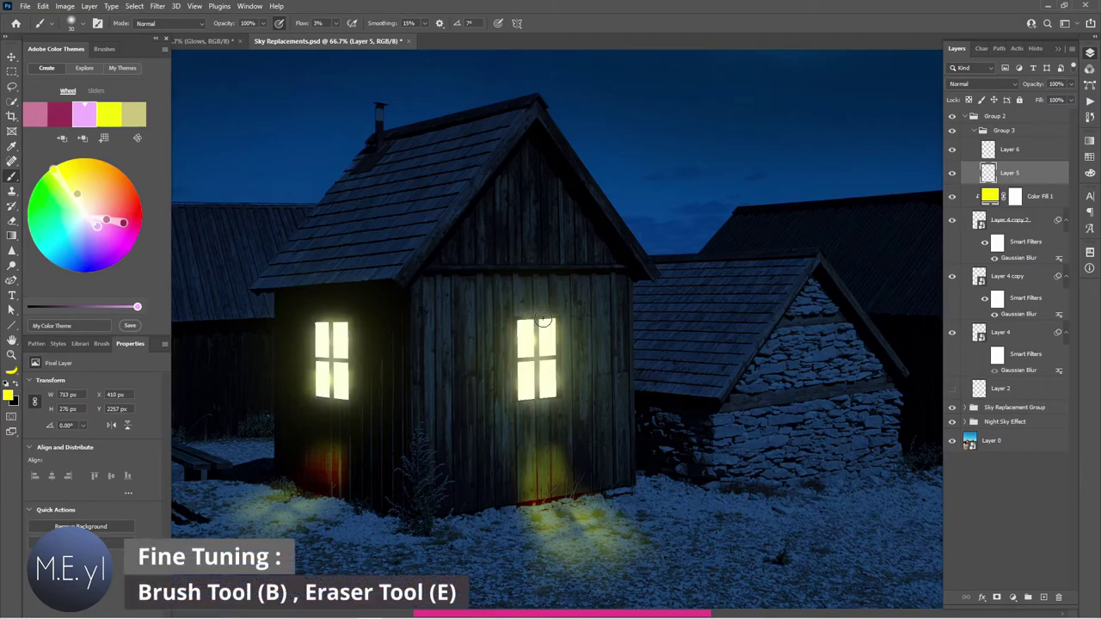
key(ctrl+minus)
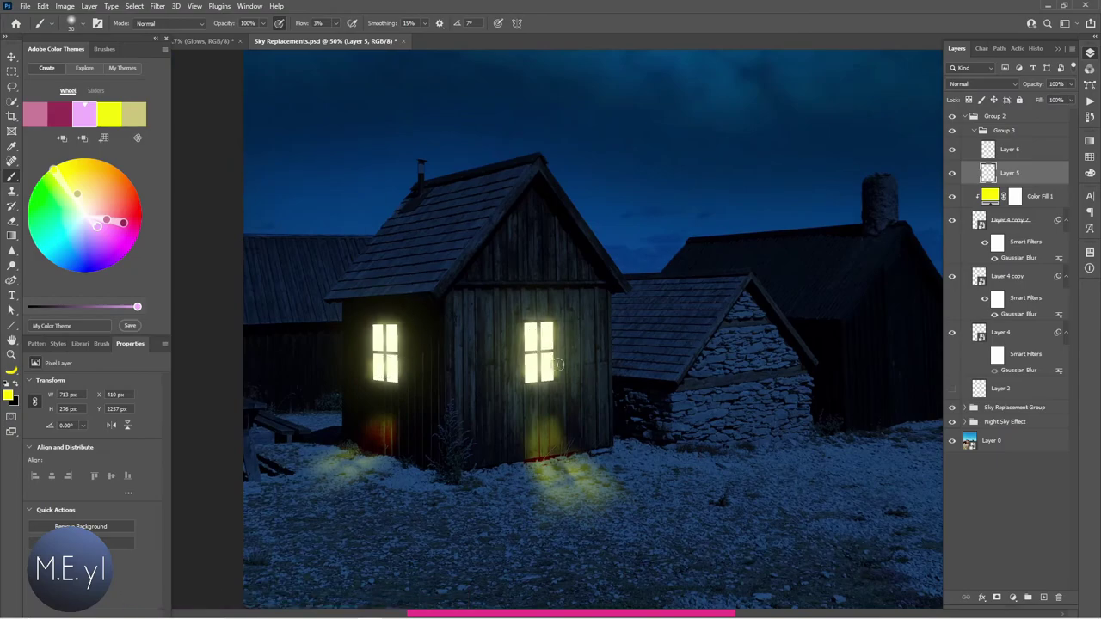
key(ctrl+0)
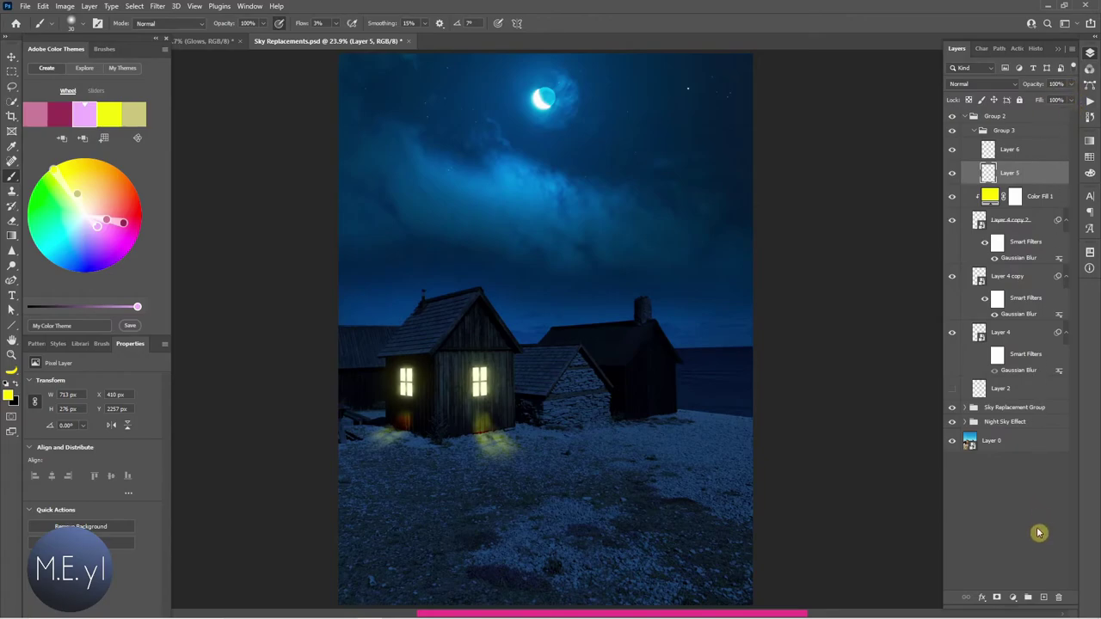
Step: Add a mask to Layer 5, lower its opacity to 68%, and paint warm glow below the right window
click(996, 599)
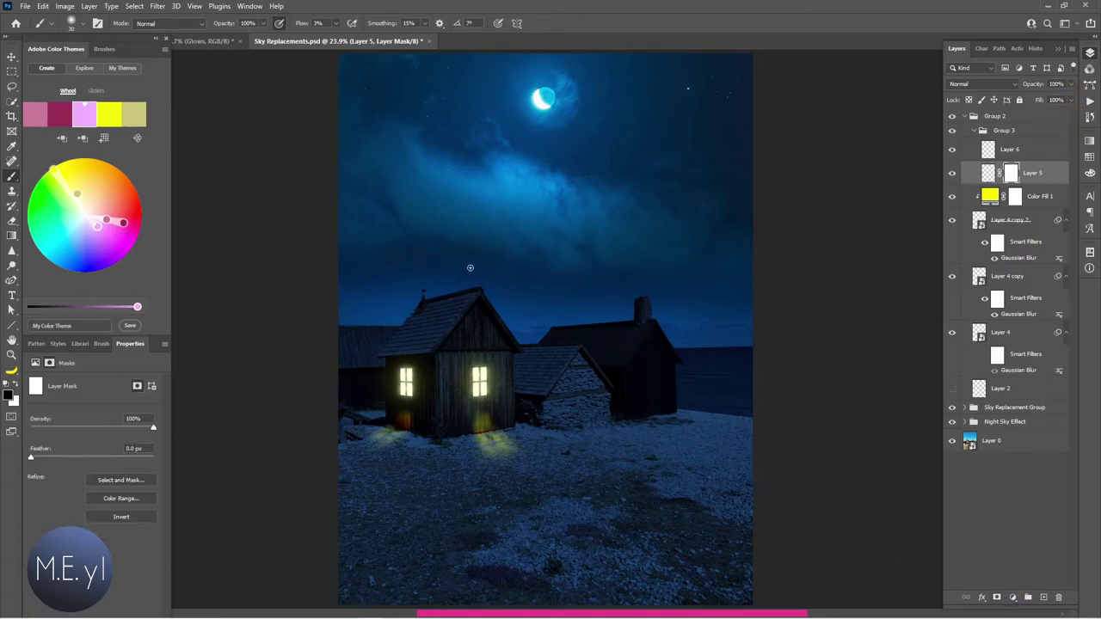
drag(462, 334, 491, 344)
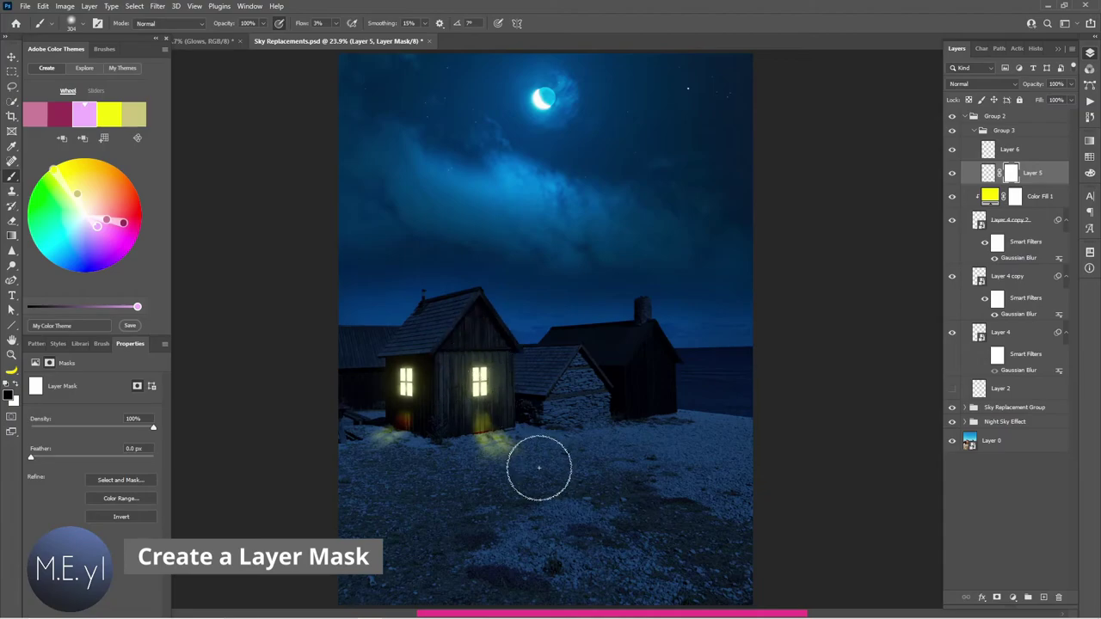
drag(568, 470, 544, 470)
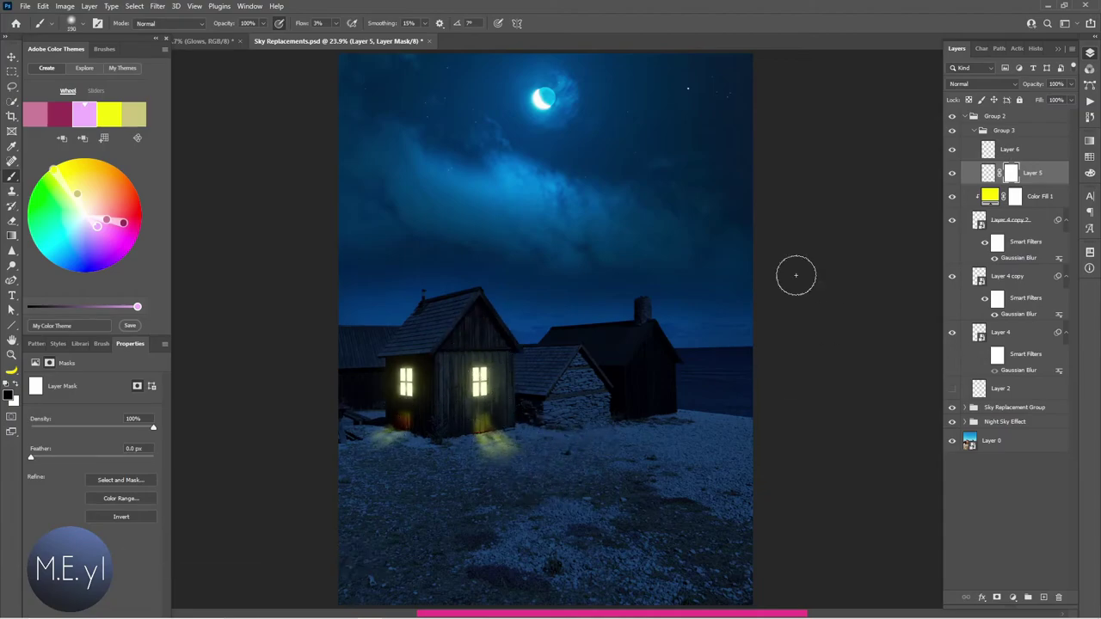
click(987, 173)
drag(1071, 84, 1057, 103)
drag(643, 258, 533, 455)
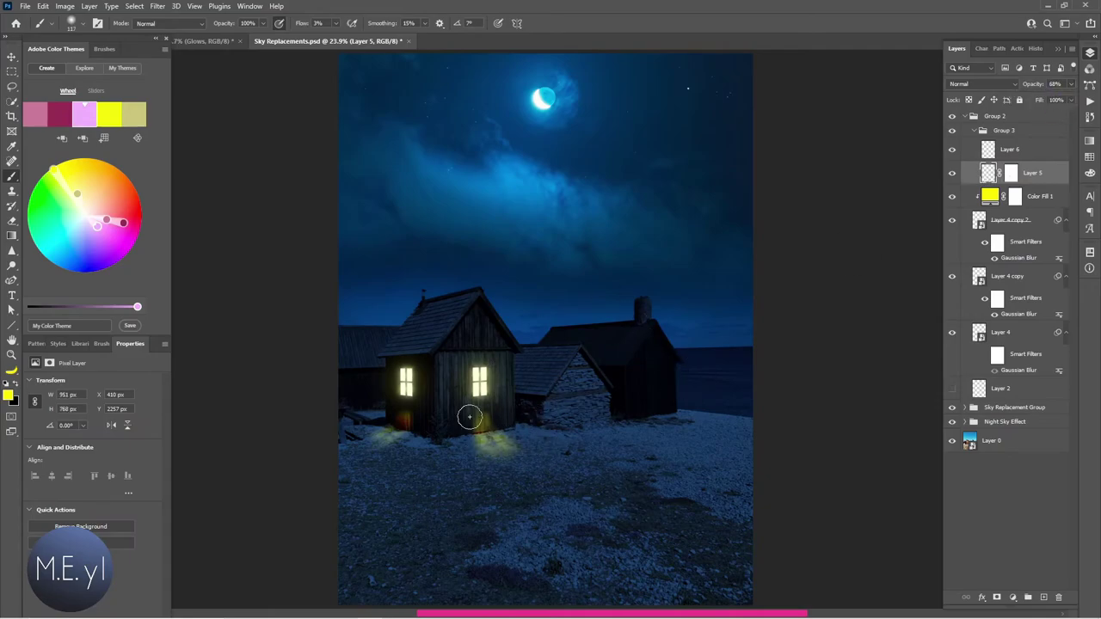
drag(475, 434, 483, 454)
Step: On Layer 6, paint faint glow near the door and lower its opacity to 84%
click(1023, 149)
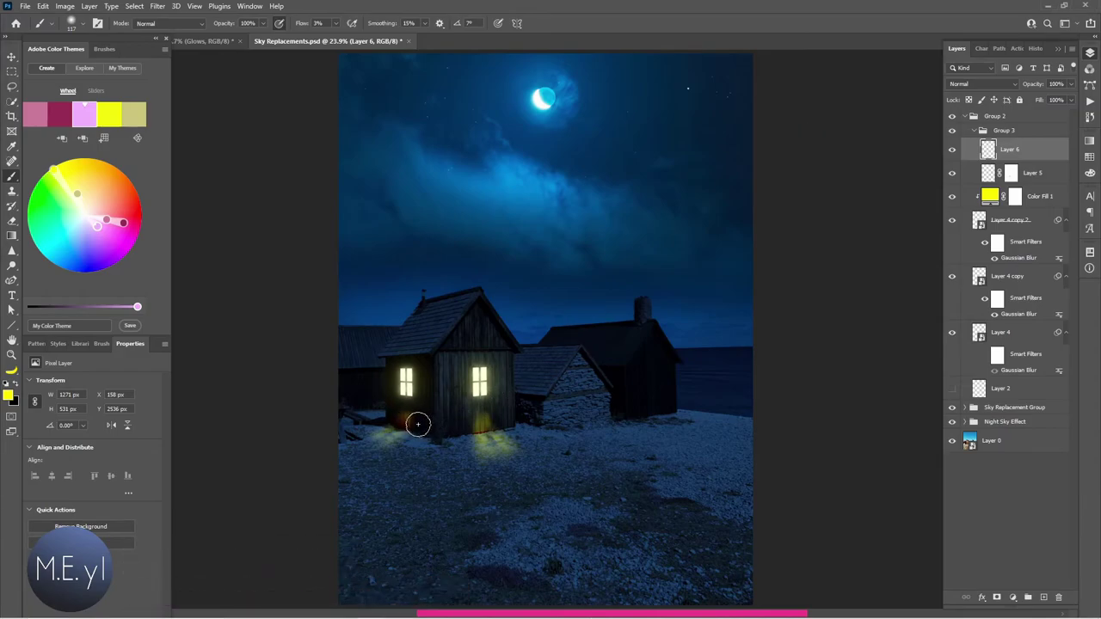
key(e)
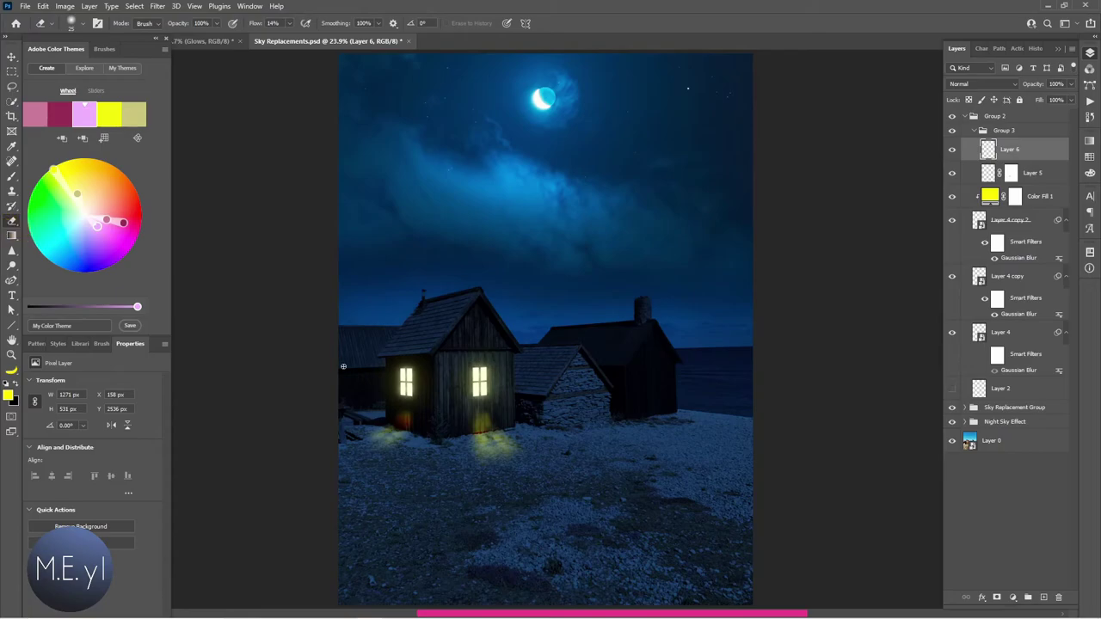
key(b)
drag(414, 405, 395, 424)
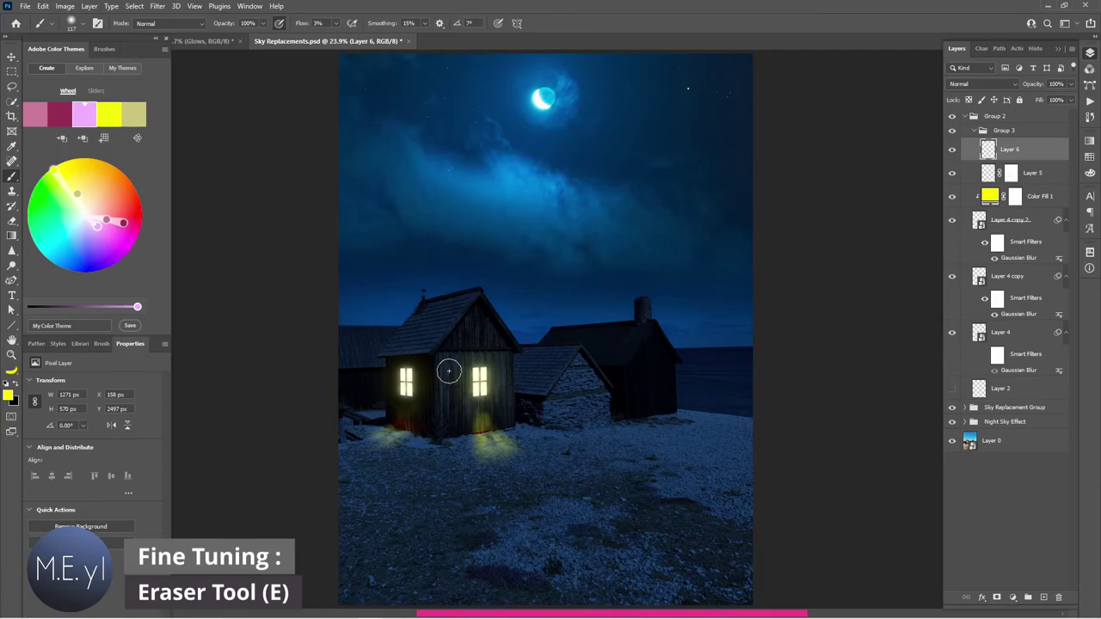
drag(512, 421, 468, 447)
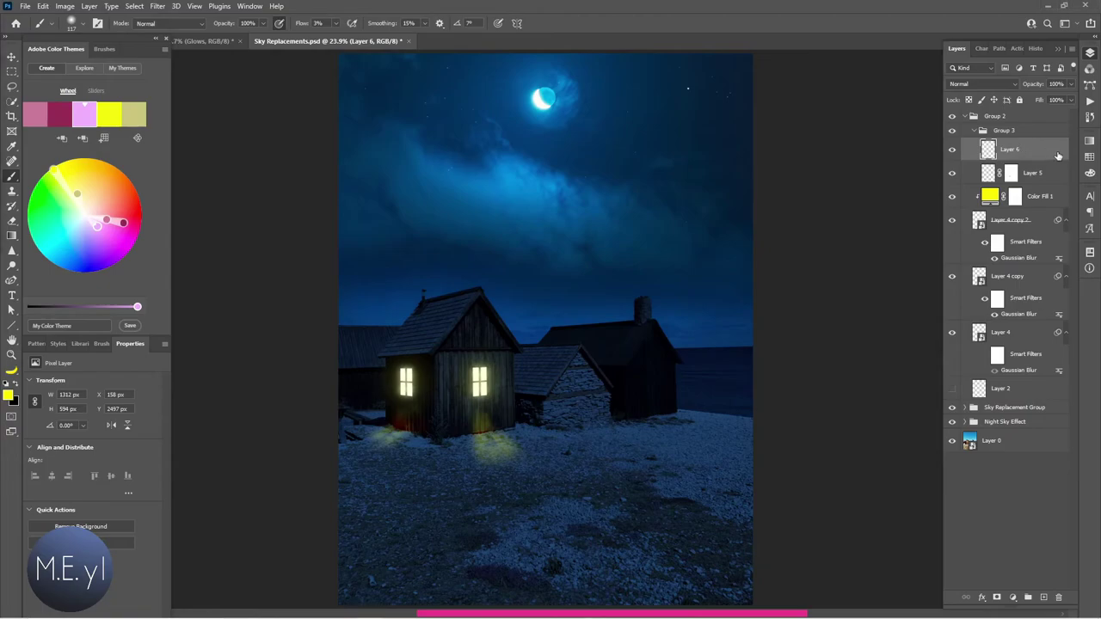
drag(1071, 84, 1063, 100)
Step: Toggle Layers 5 and 6 off and on to compare the glow
click(953, 150)
click(951, 149)
click(952, 172)
click(952, 149)
Step: Duplicate Layer 0 as Layer 0 copy, move it to the top of the stack, and hide it
click(1007, 442)
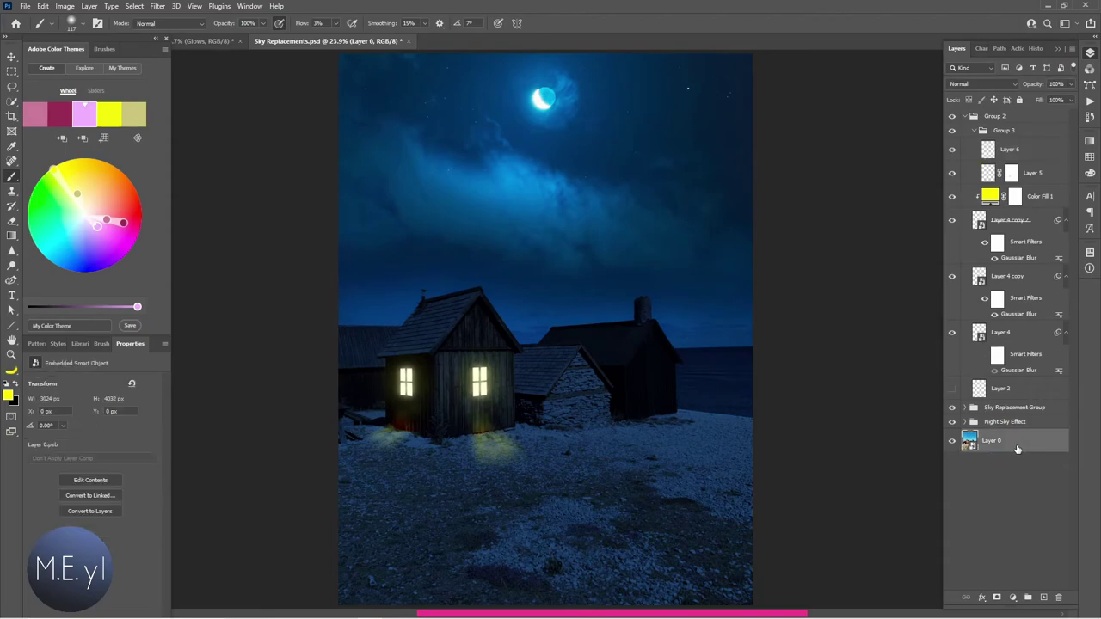
key(ctrl+j)
drag(1008, 442, 989, 117)
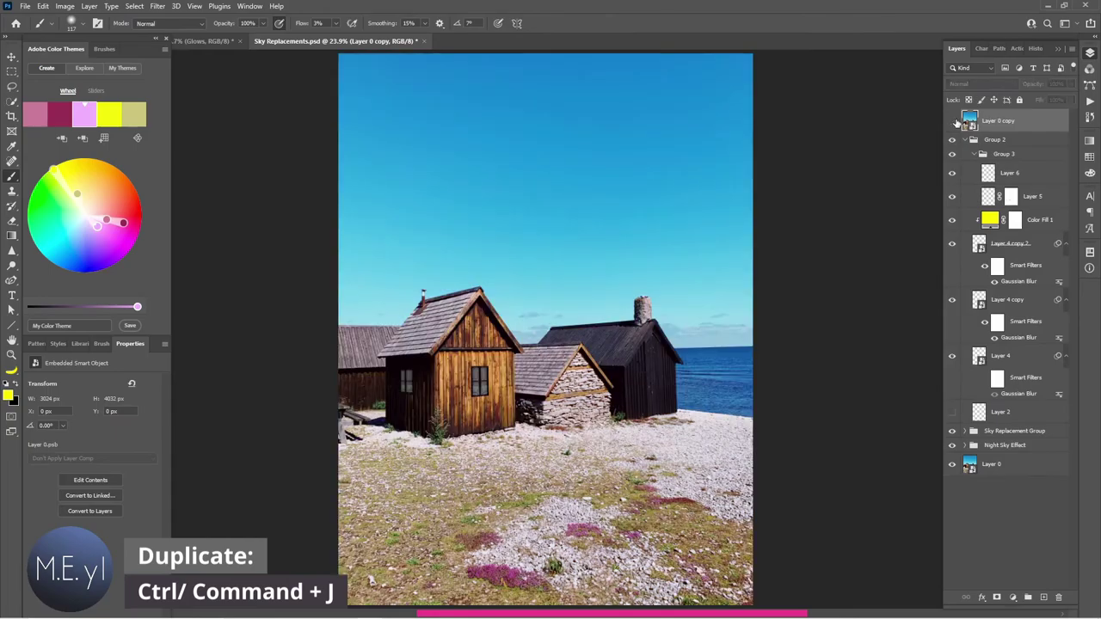
click(952, 120)
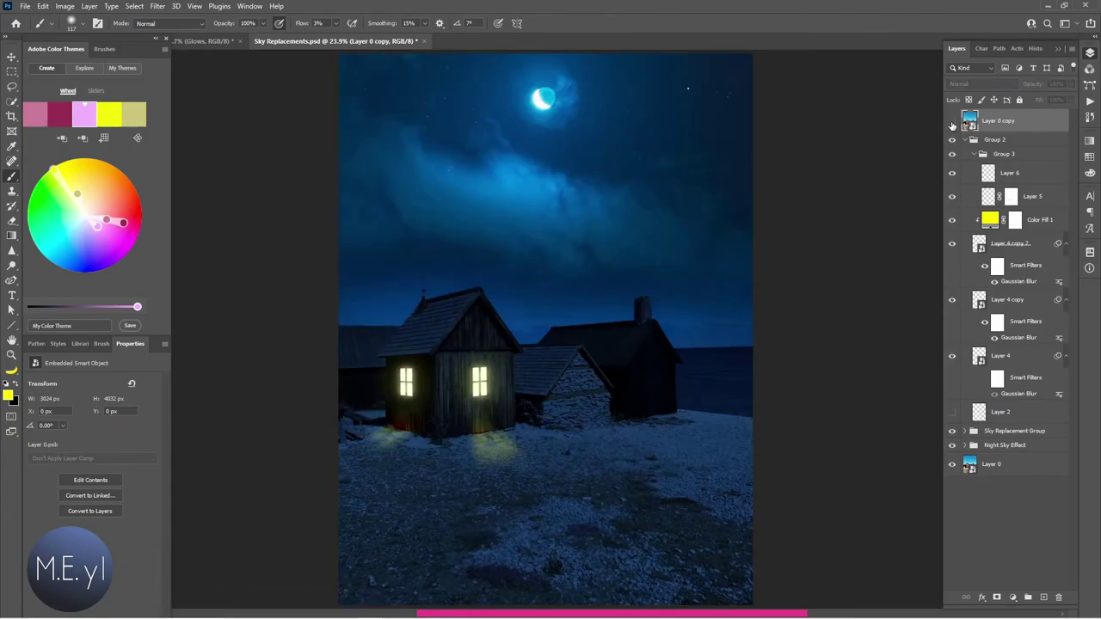
click(952, 121)
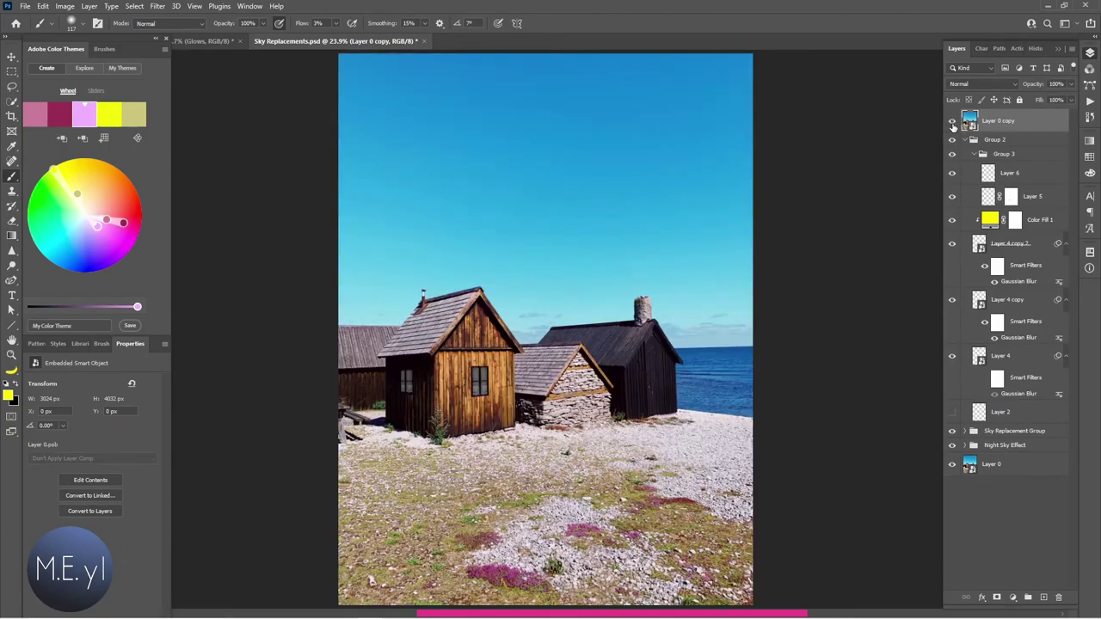
click(951, 121)
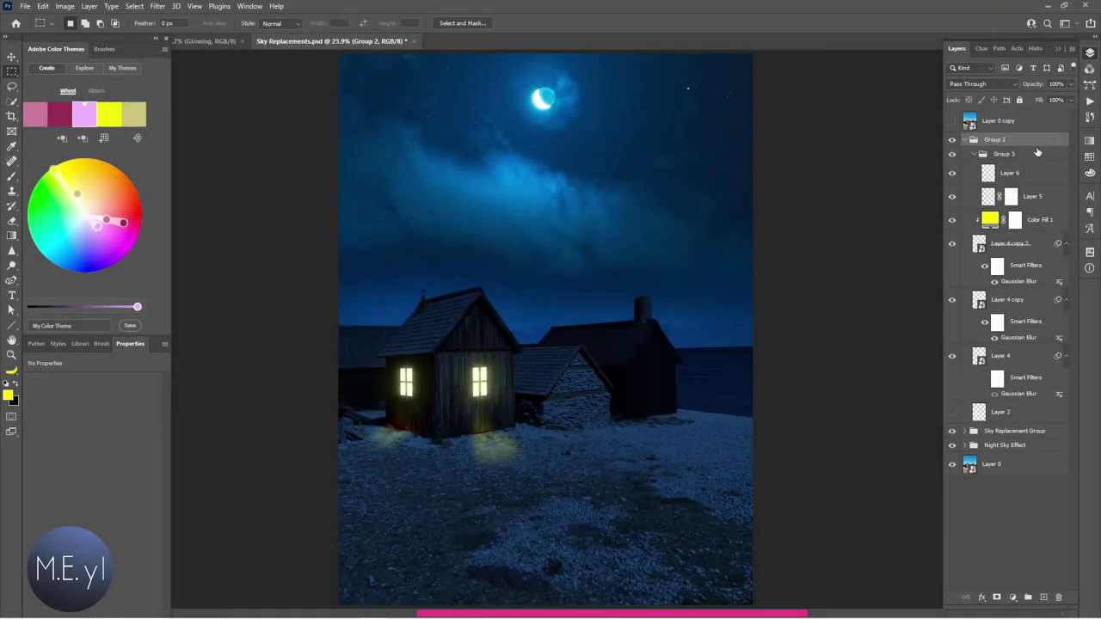
Step: Merge all visible layers into Layer 7 and convert it to a smart object
key(ctrl+shift+alt+e)
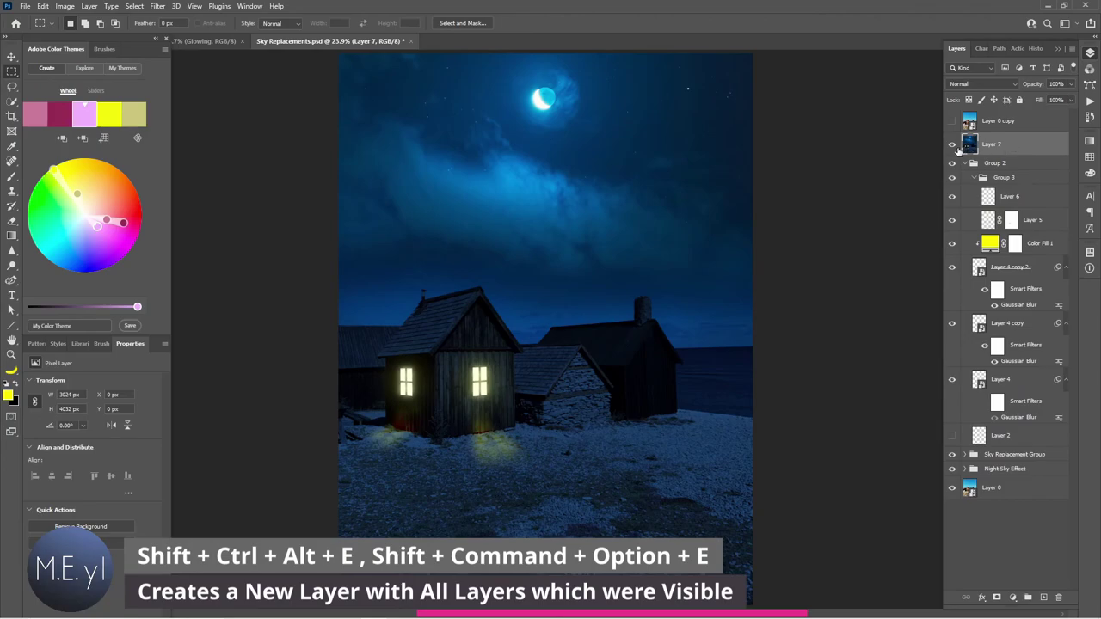
right_click(1000, 146)
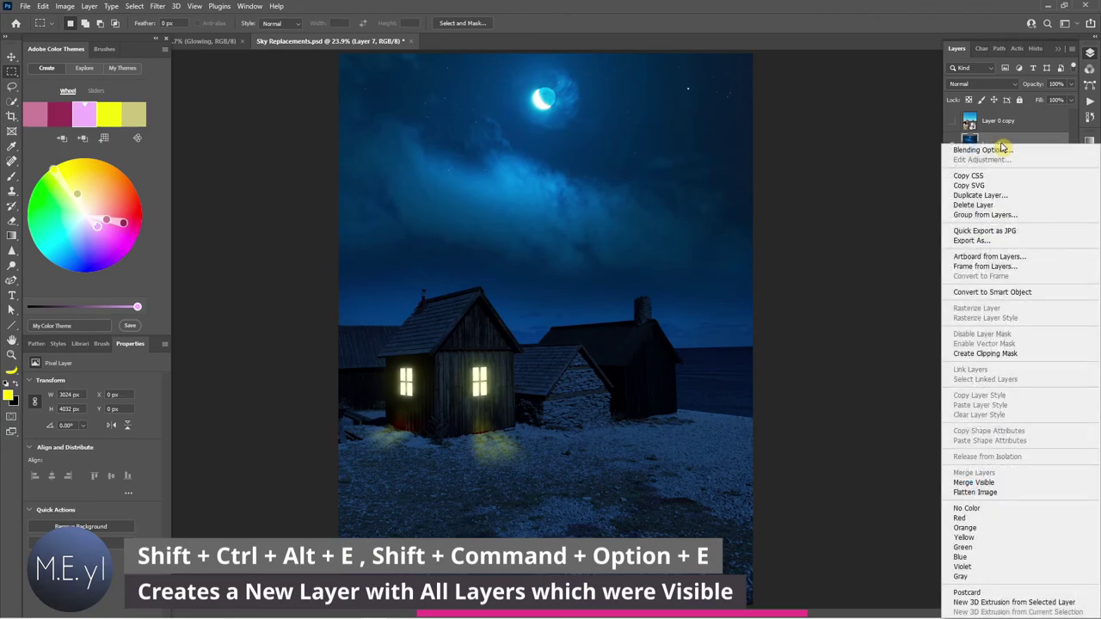
click(1022, 292)
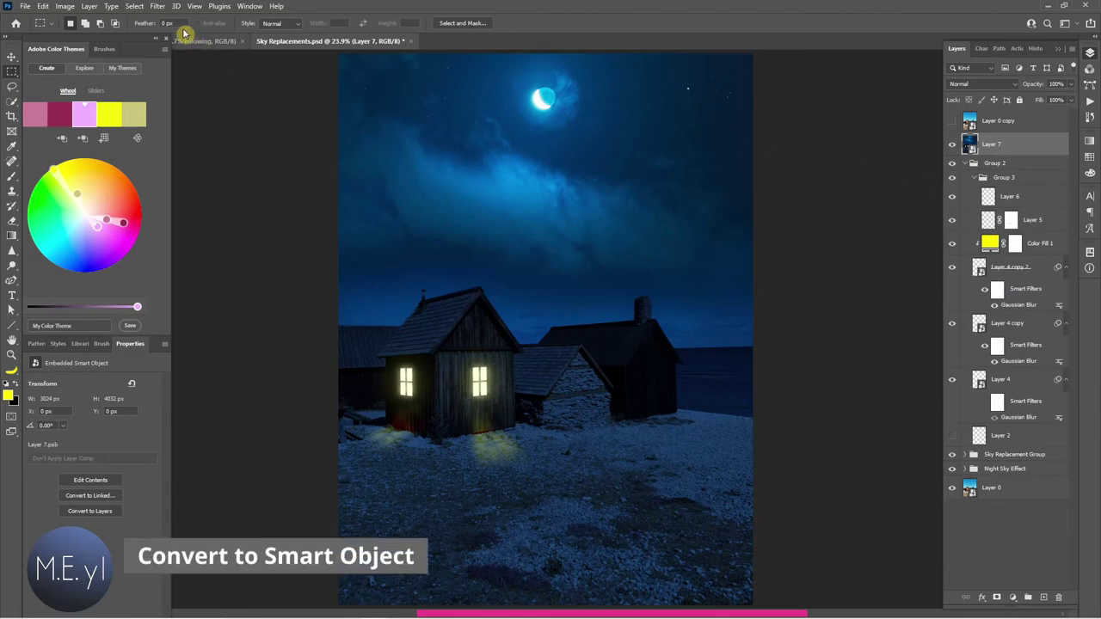
Step: Apply a Camera Raw filter with temperature -6, highlights +4, texture +7 and grain 7
click(158, 7)
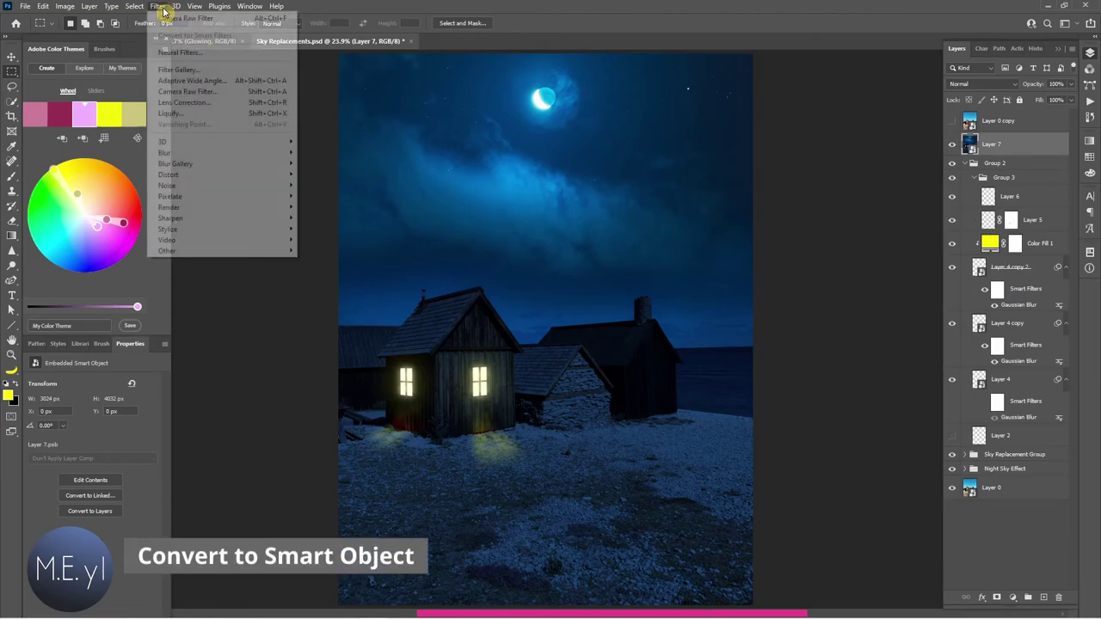
click(184, 91)
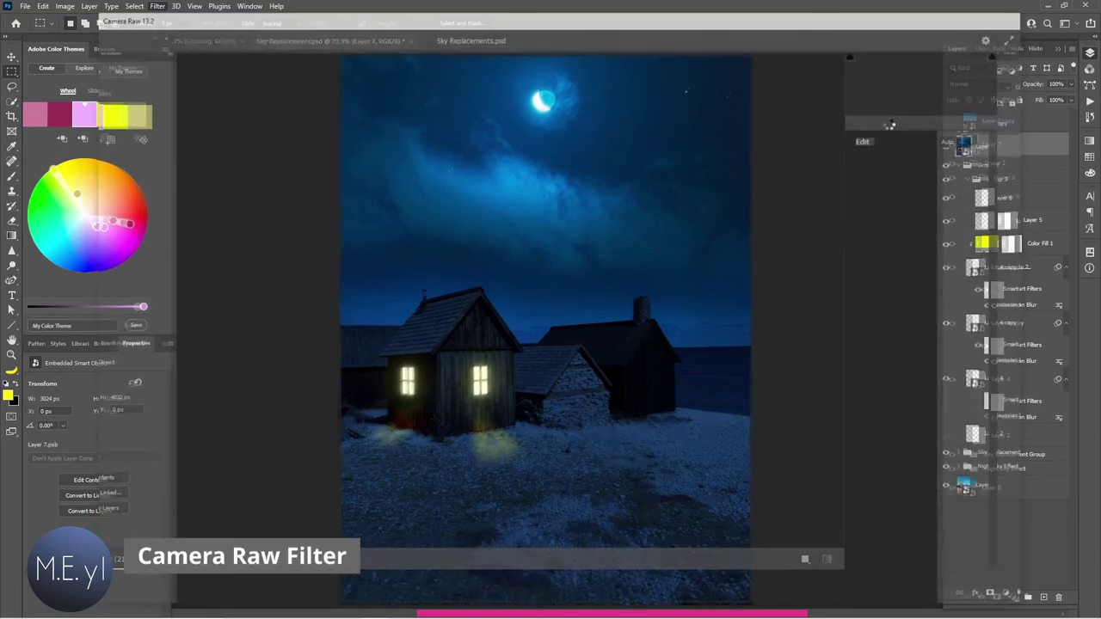
click(866, 185)
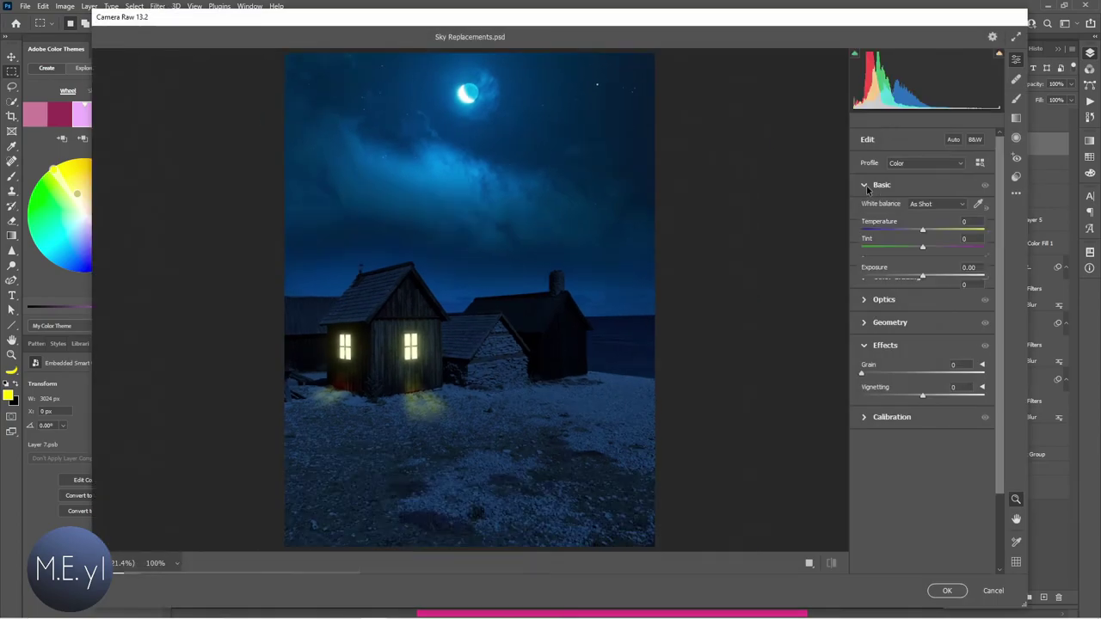
drag(922, 230, 926, 295)
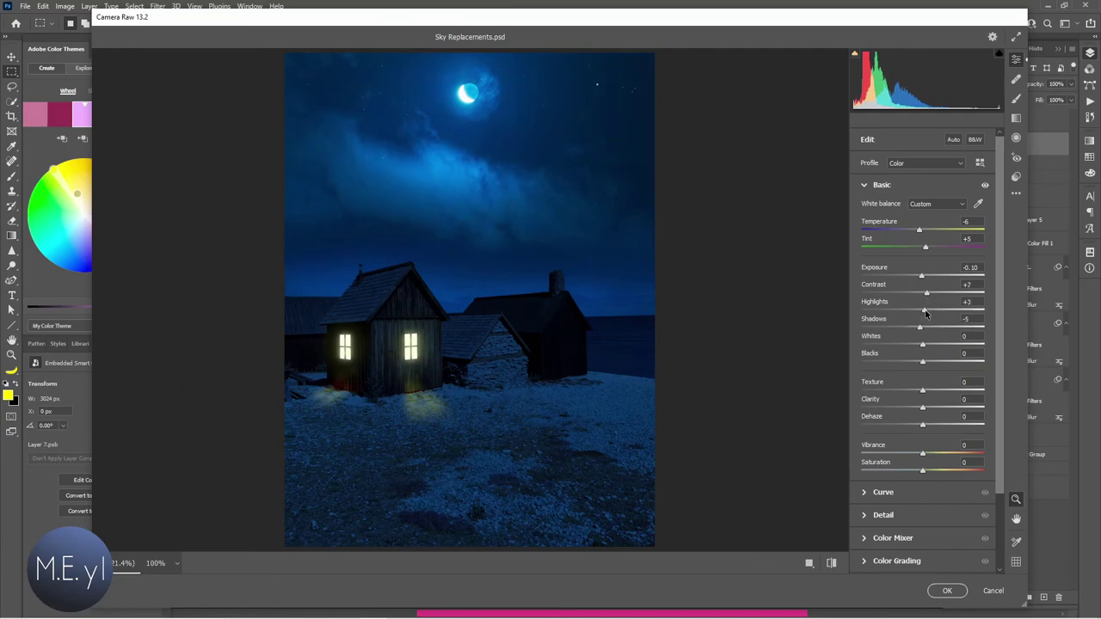
drag(926, 312, 926, 311)
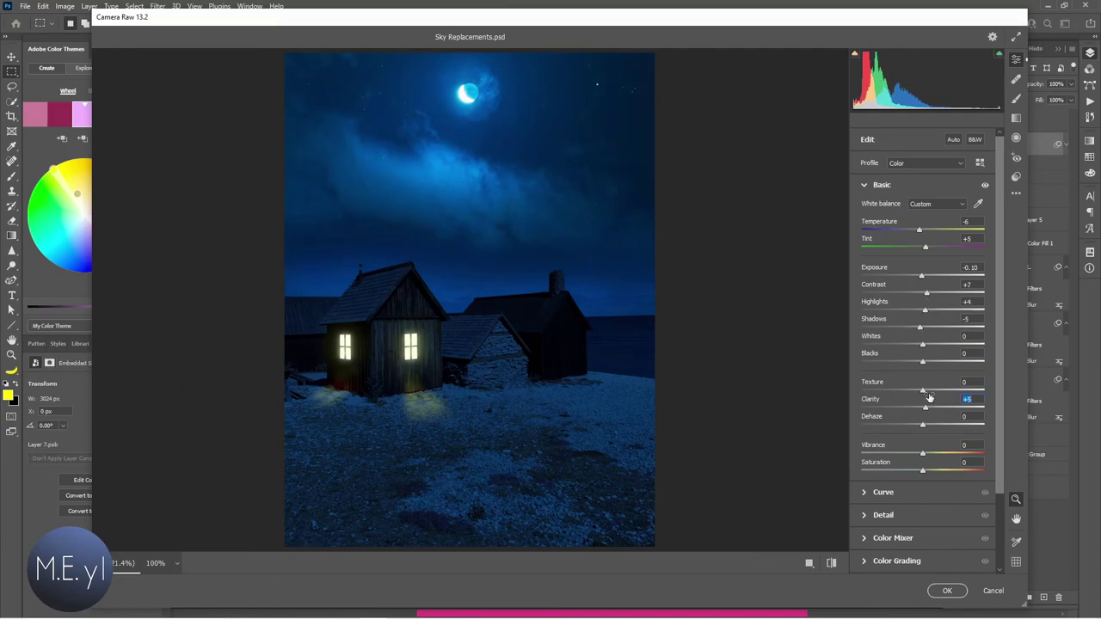
drag(923, 391, 927, 454)
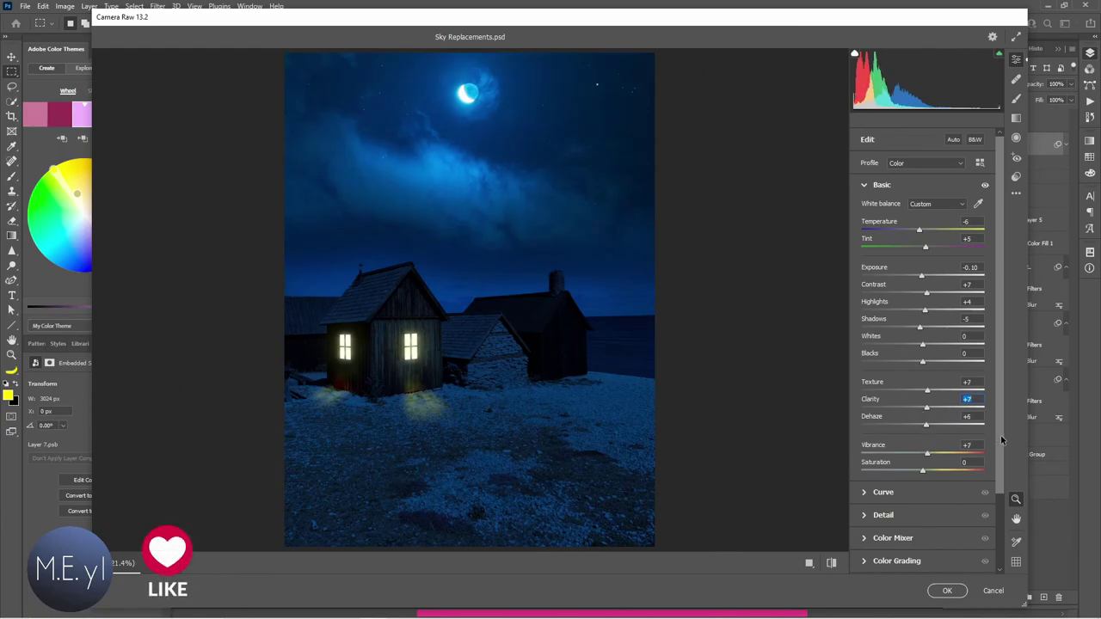
scroll(1002, 440, down, 3)
click(872, 536)
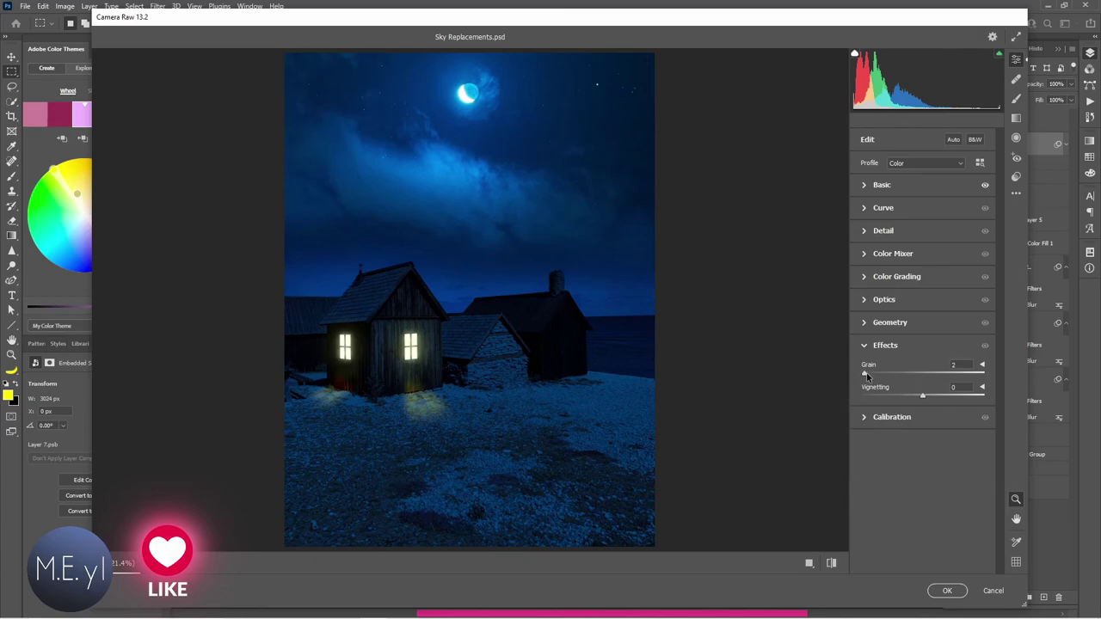
drag(866, 376, 915, 396)
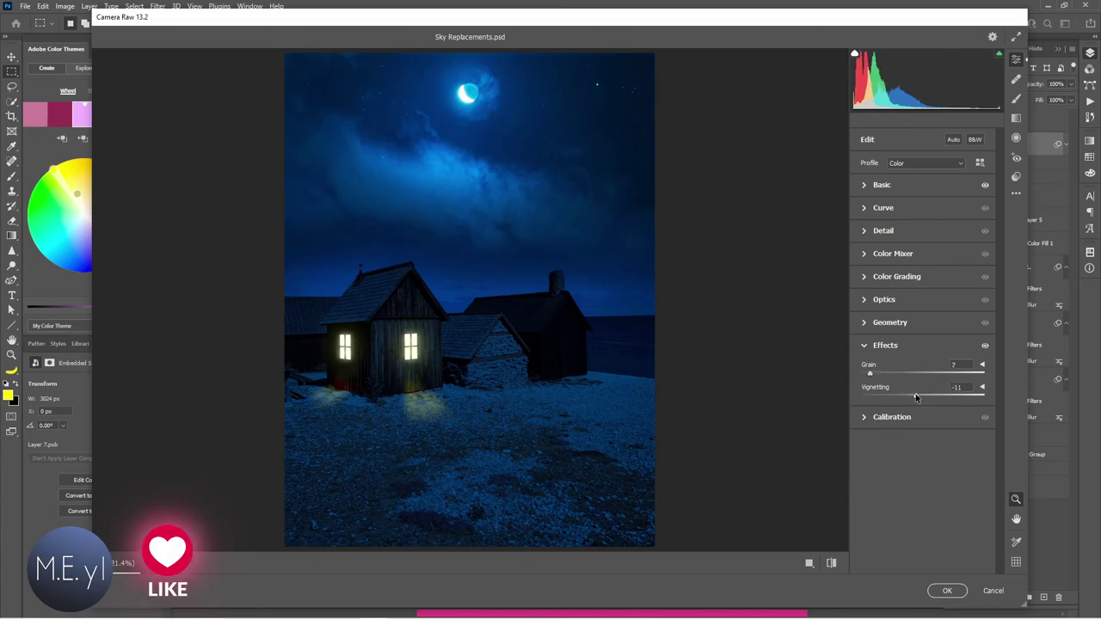
click(946, 591)
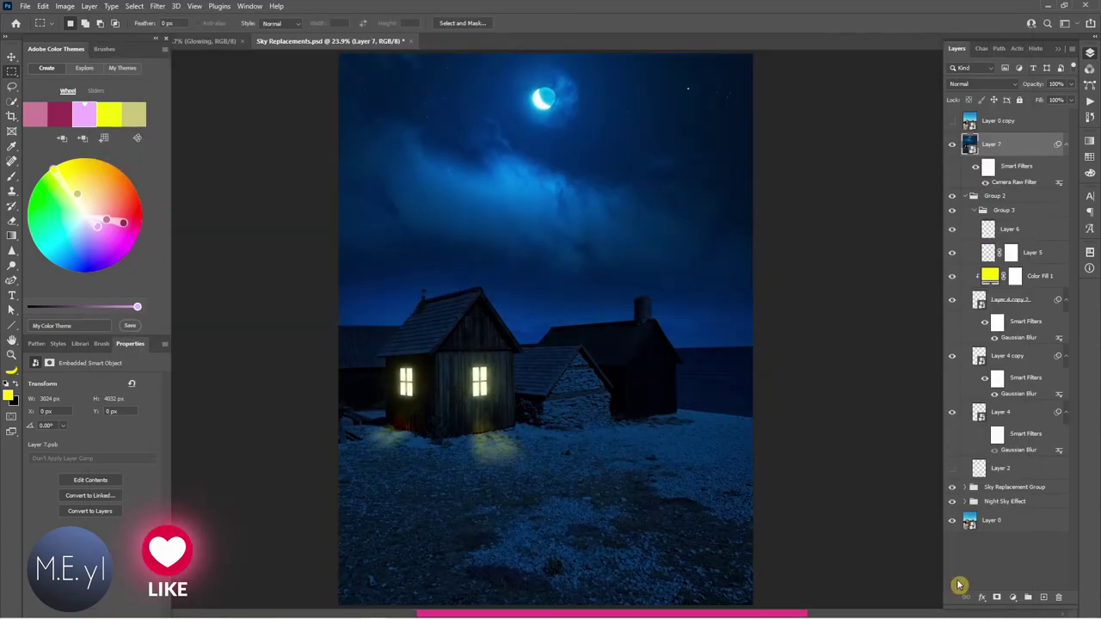
click(977, 168)
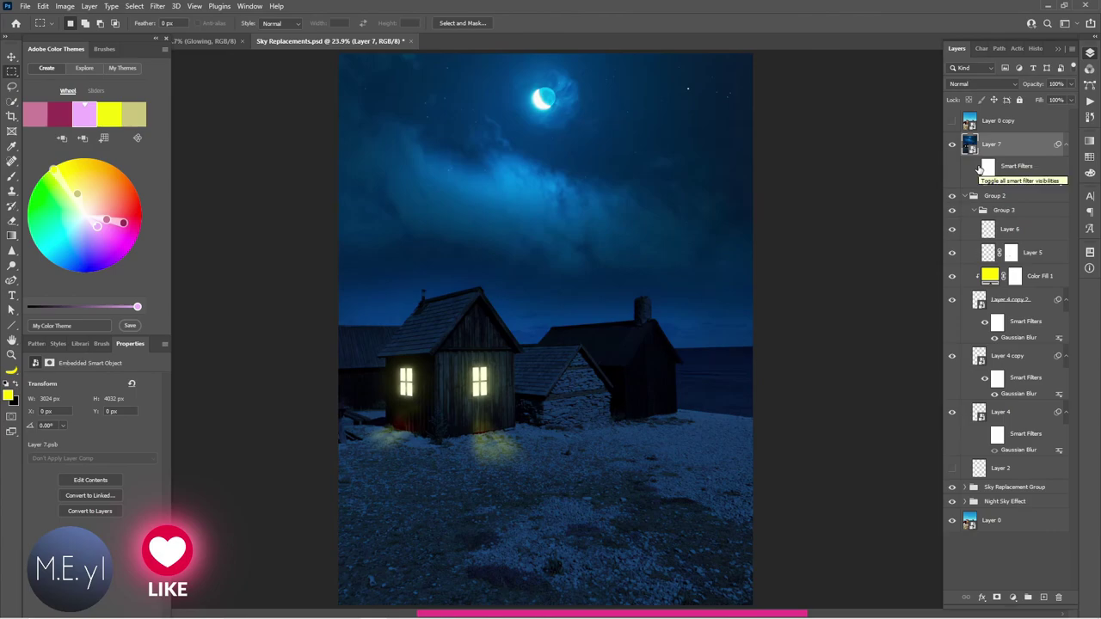
click(978, 167)
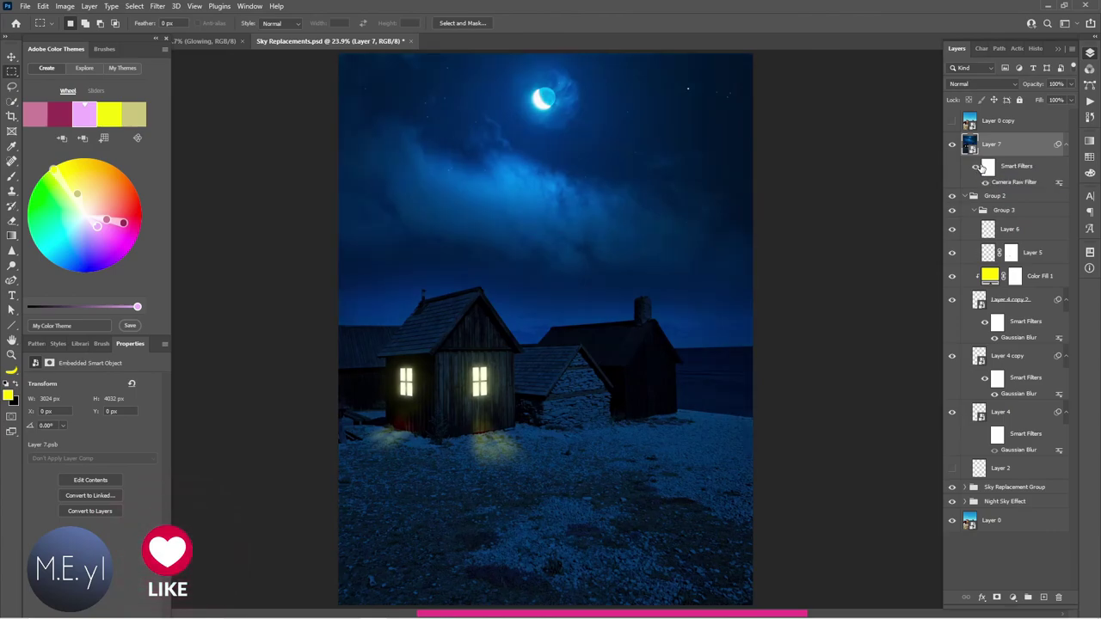
click(951, 121)
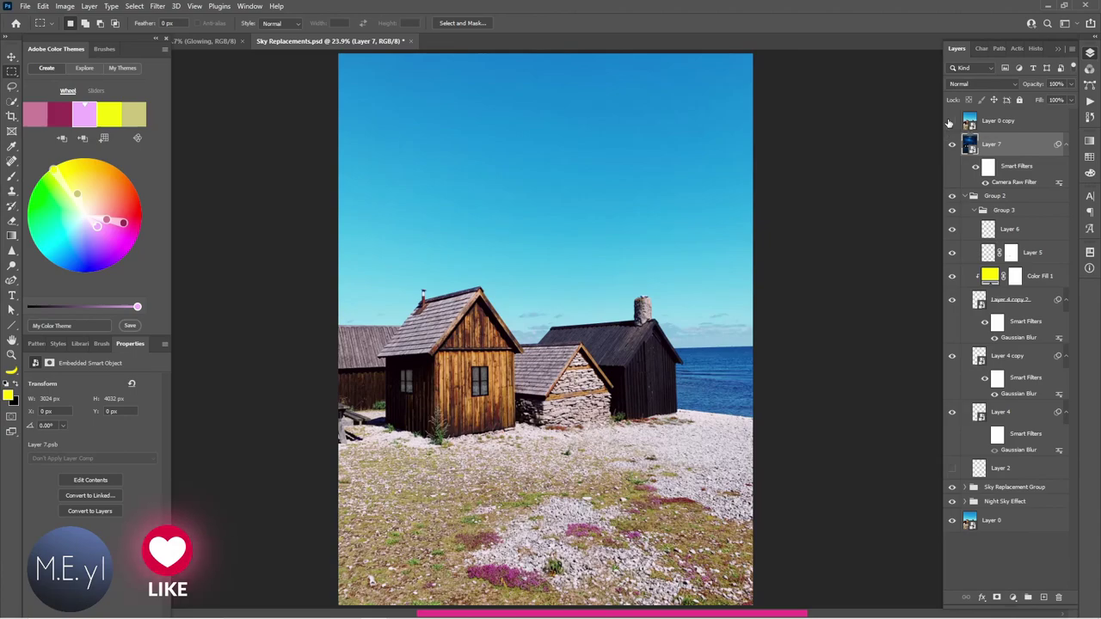
click(950, 121)
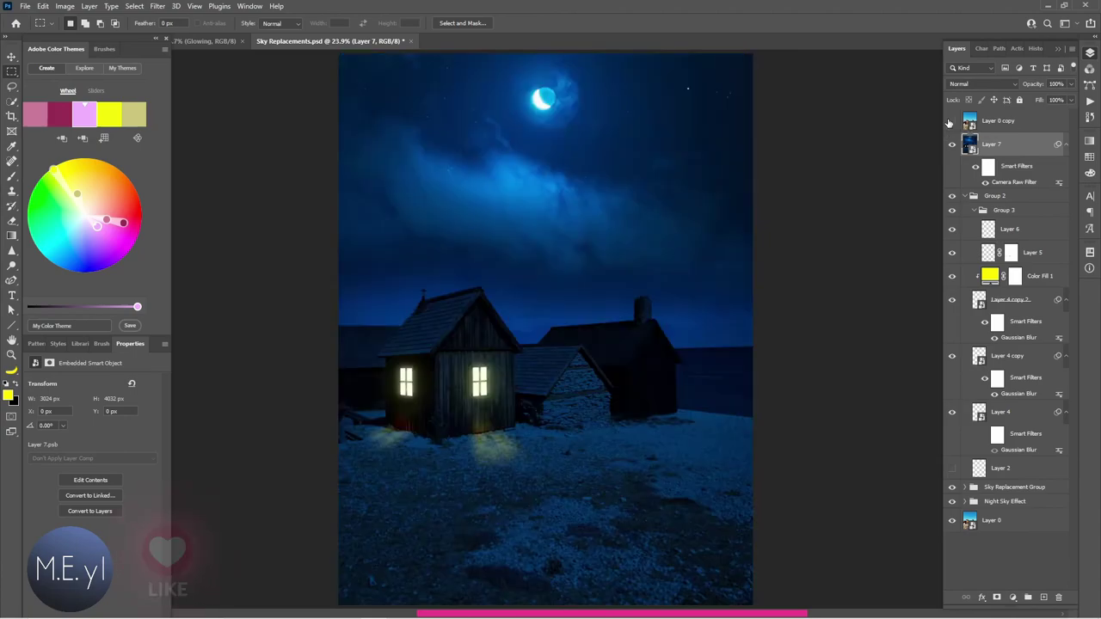